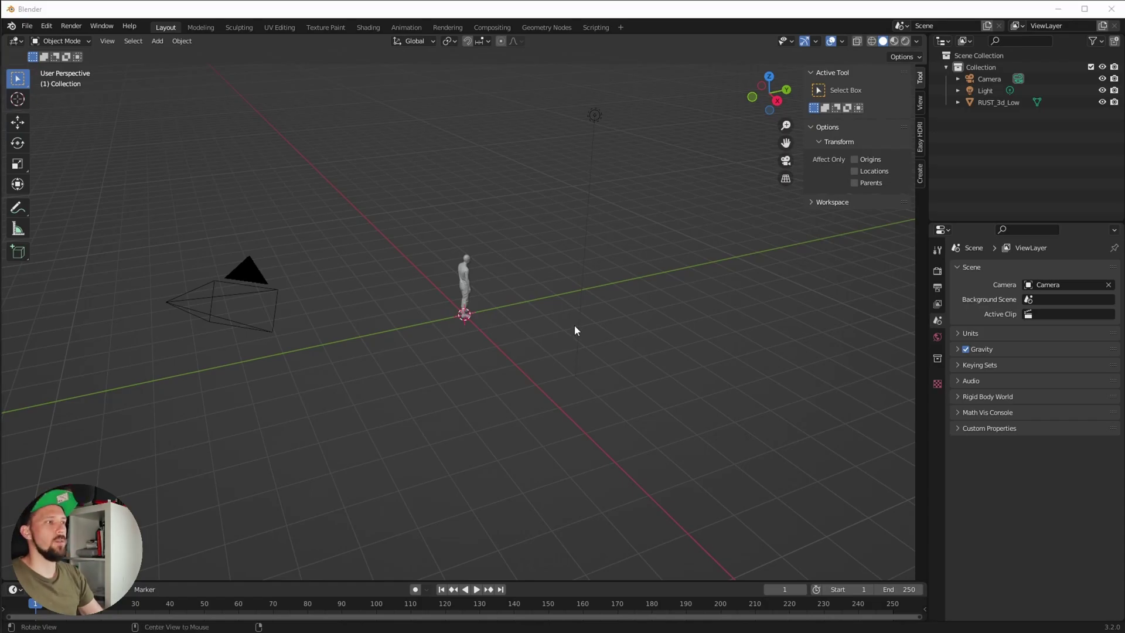
# Switch to the Neo City kit file and browse the 25_kibtashCity project's Native folder in the file explorer
pyautogui.hotkey('alt', 'Tab')
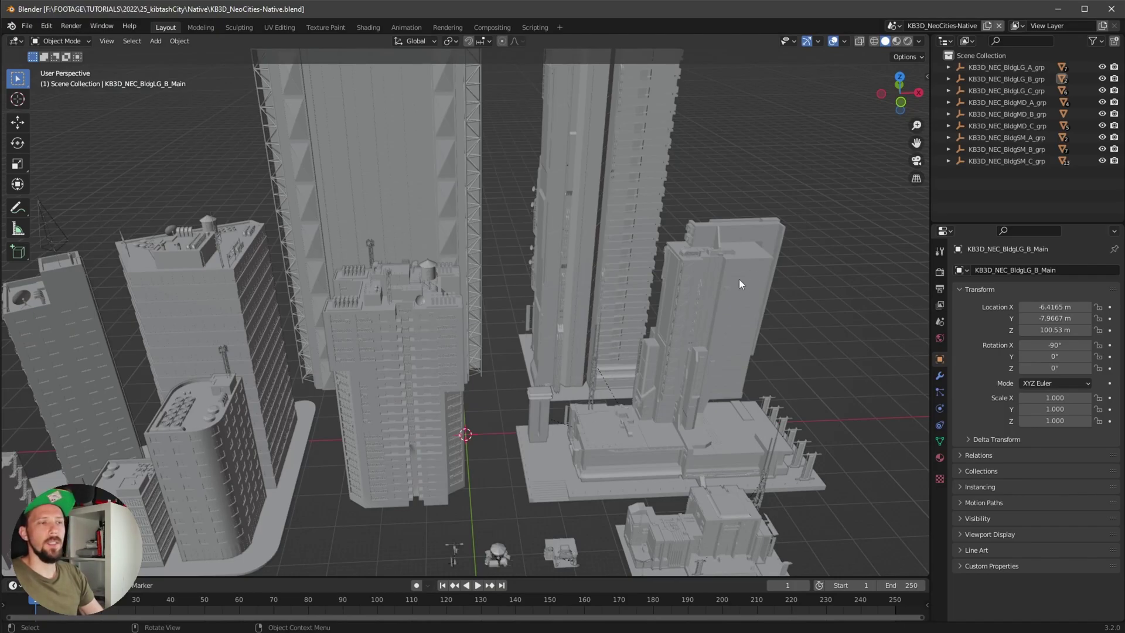
pyautogui.scroll(-3, 682, 293)
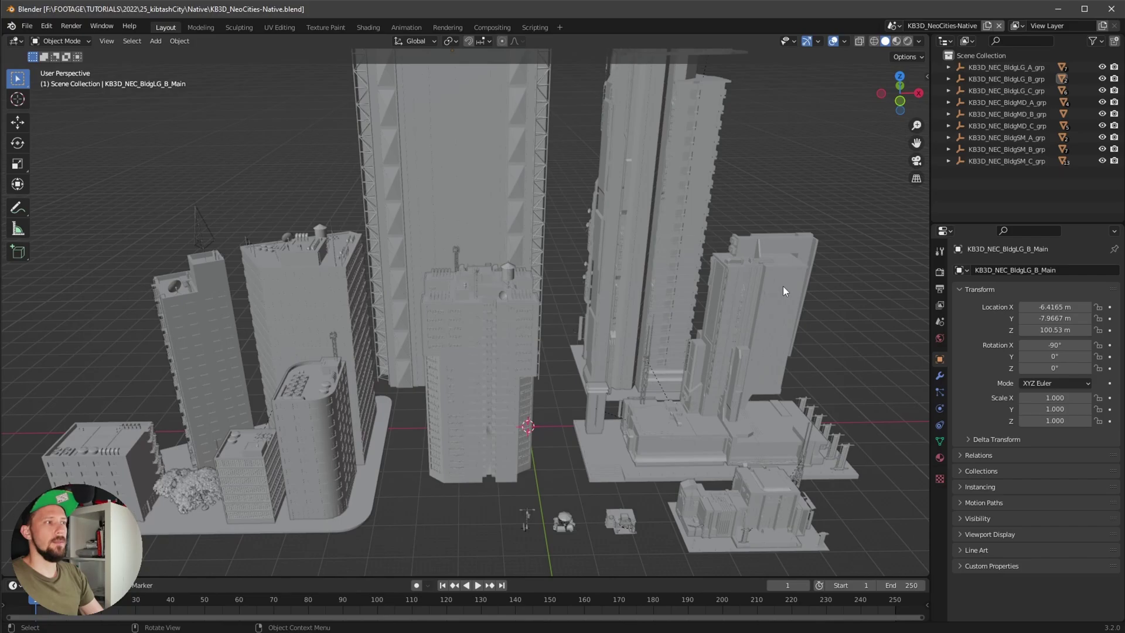
pyautogui.hotkey('alt', 'Tab')
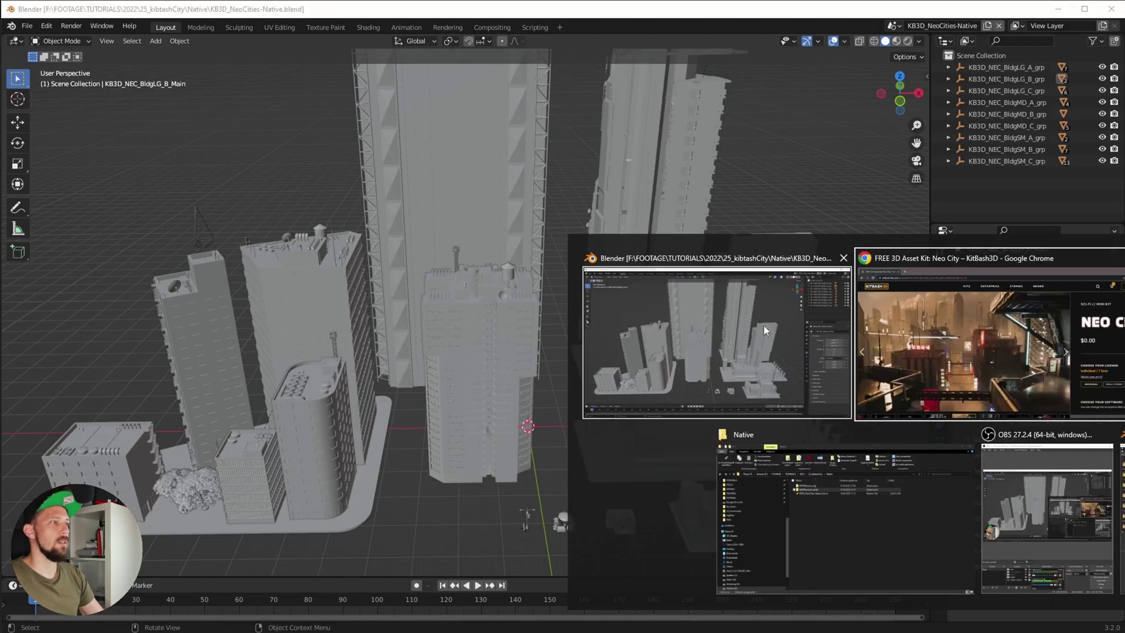
pyautogui.hotkey('alt', 'Up')
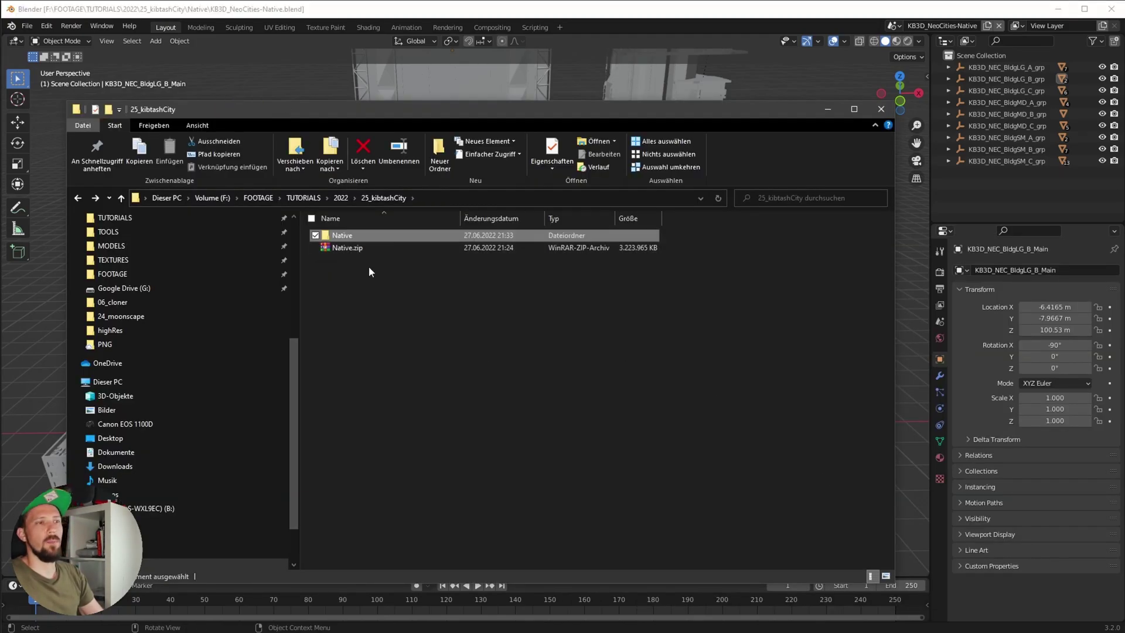
pyautogui.doubleClick(351, 235)
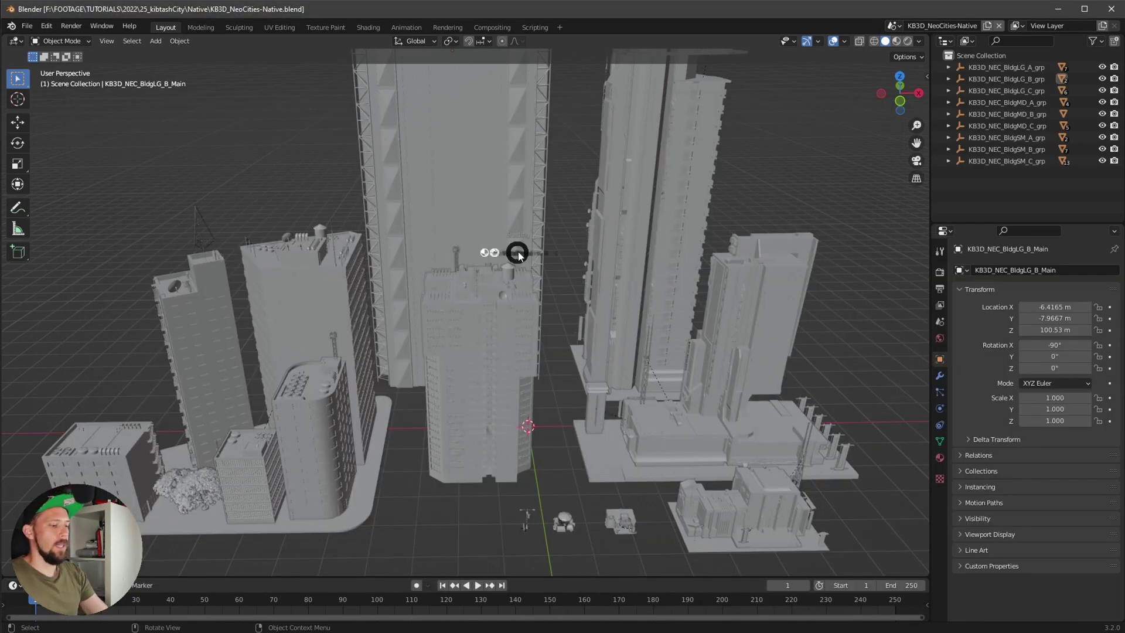
# Show the kit in Material Preview and relink its missing texture files from the KB3DTextures_small folder
pyautogui.click(516, 322)
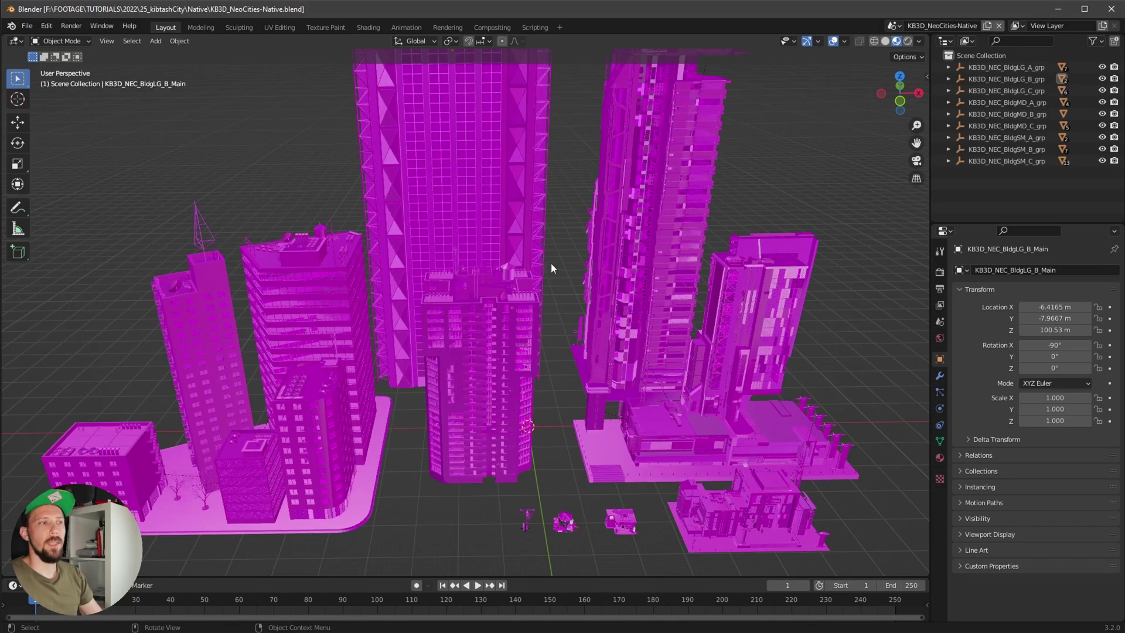
pyautogui.moveTo(581, 249); pyautogui.dragTo(461, 256, button='middle')
pyautogui.click(26, 28)
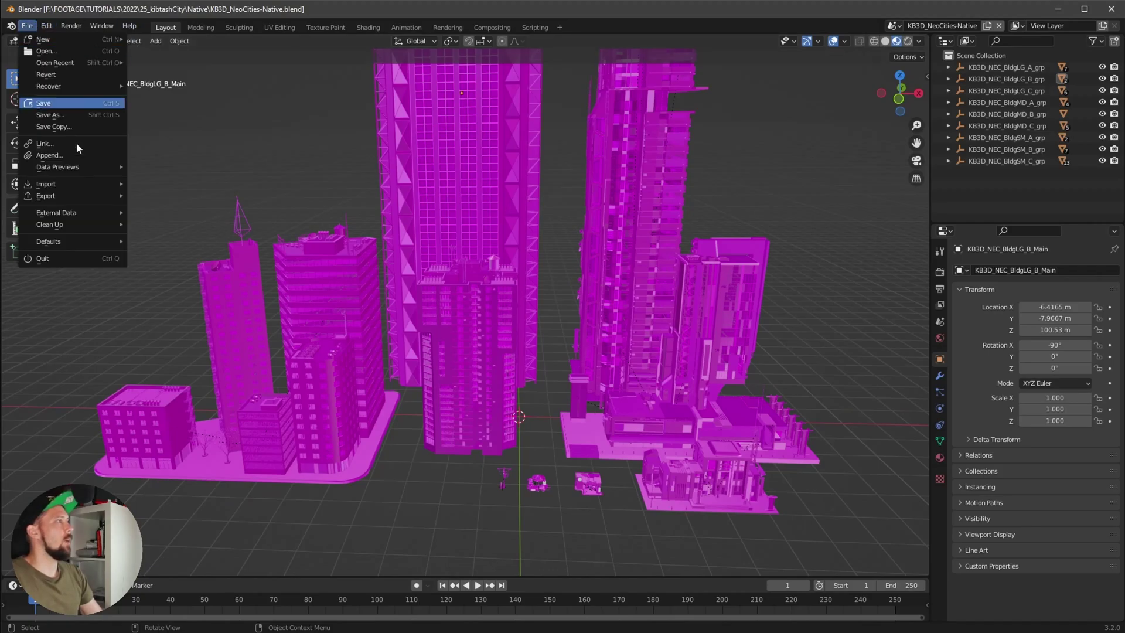
pyautogui.moveTo(82, 214)
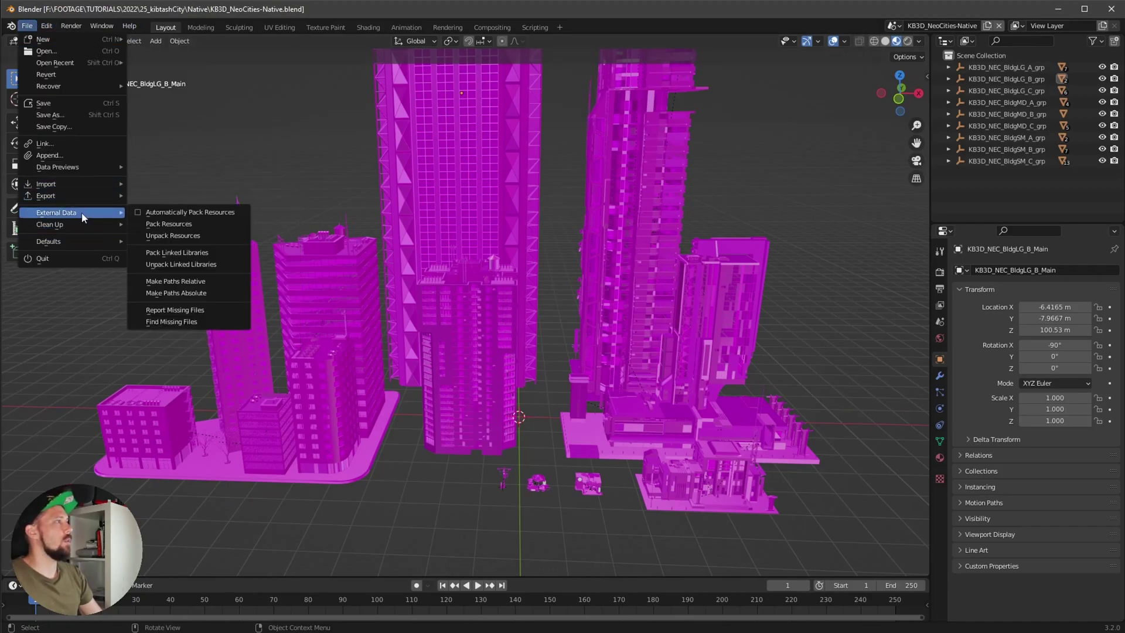
pyautogui.click(193, 323)
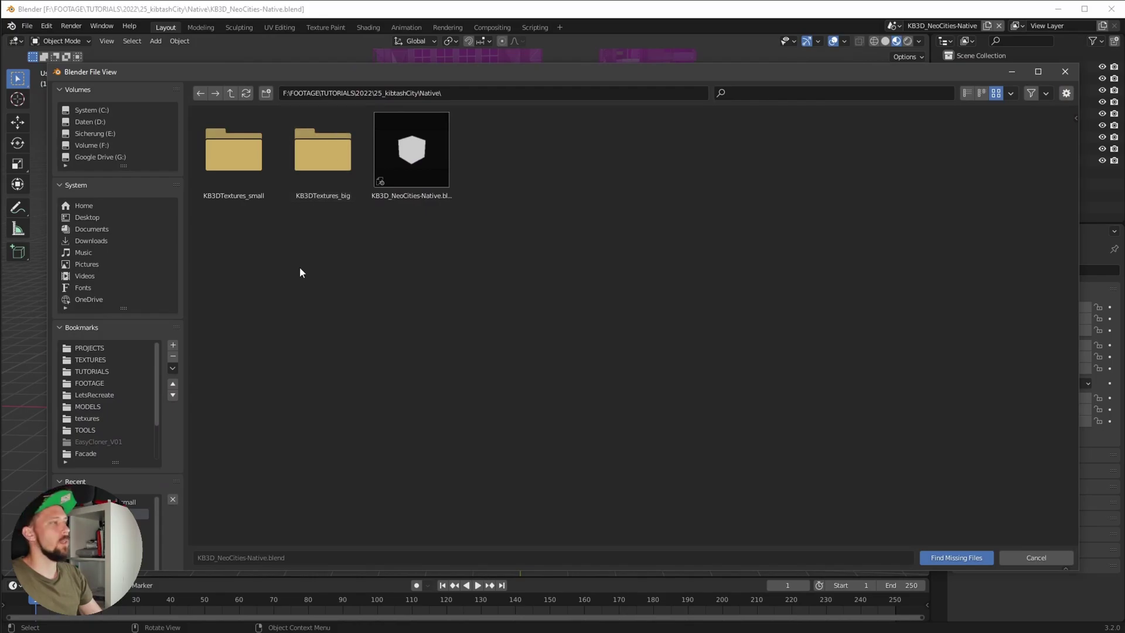
pyautogui.doubleClick(228, 160)
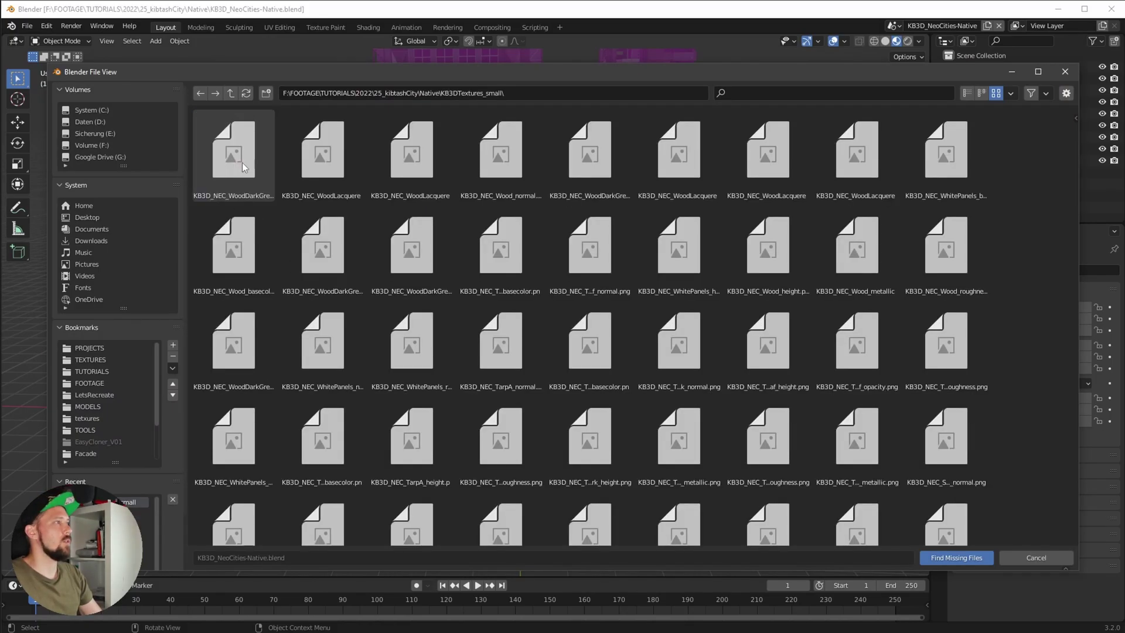
pyautogui.click(966, 558)
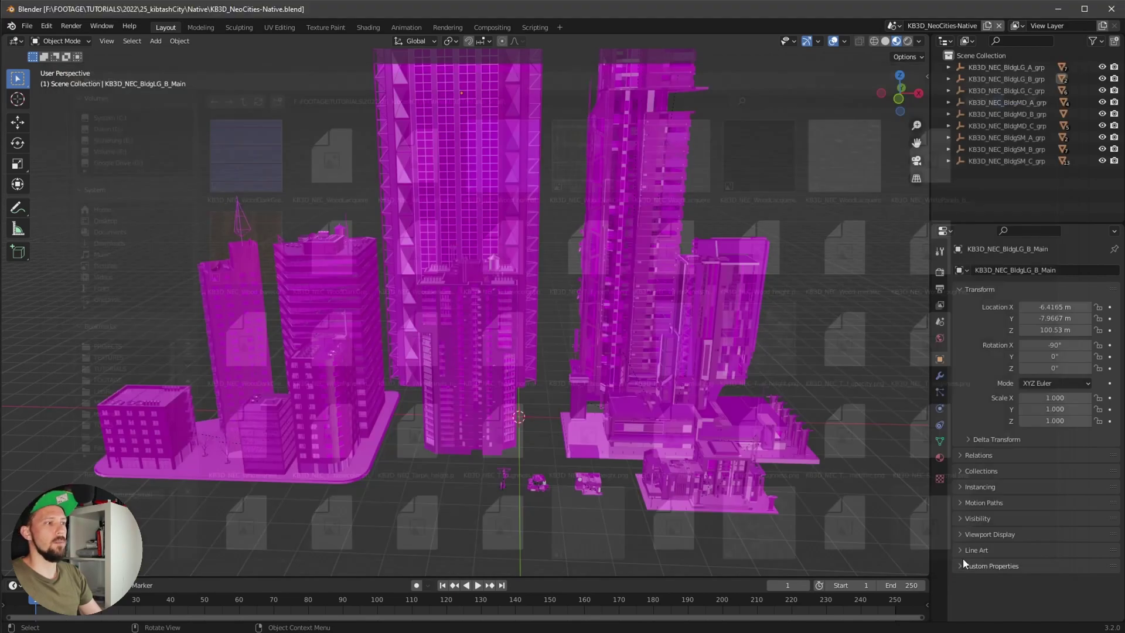
# Inspect the textured buildings, the Chinese Medicine shop and the umbrella cart up close, and compare with the empty scene
pyautogui.moveTo(714, 299); pyautogui.dragTo(718, 264, button='middle')
pyautogui.keyDown('shift'); pyautogui.moveTo(675, 512); pyautogui.dragTo(560, 182, button='middle'); pyautogui.keyUp('shift')
pyautogui.keyDown('ctrl'); pyautogui.keyDown('alt'); pyautogui.moveTo(517, 402); pyautogui.dragTo(641, 266); pyautogui.keyUp('alt'); pyautogui.keyUp('ctrl')
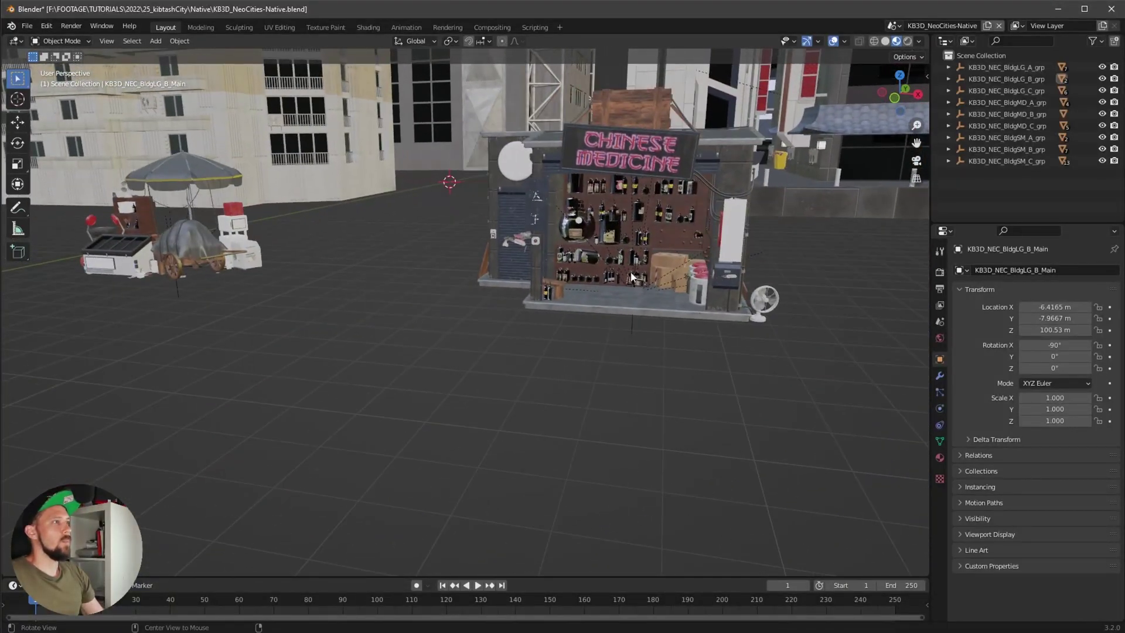
pyautogui.moveTo(559, 335); pyautogui.dragTo(730, 315, button='middle')
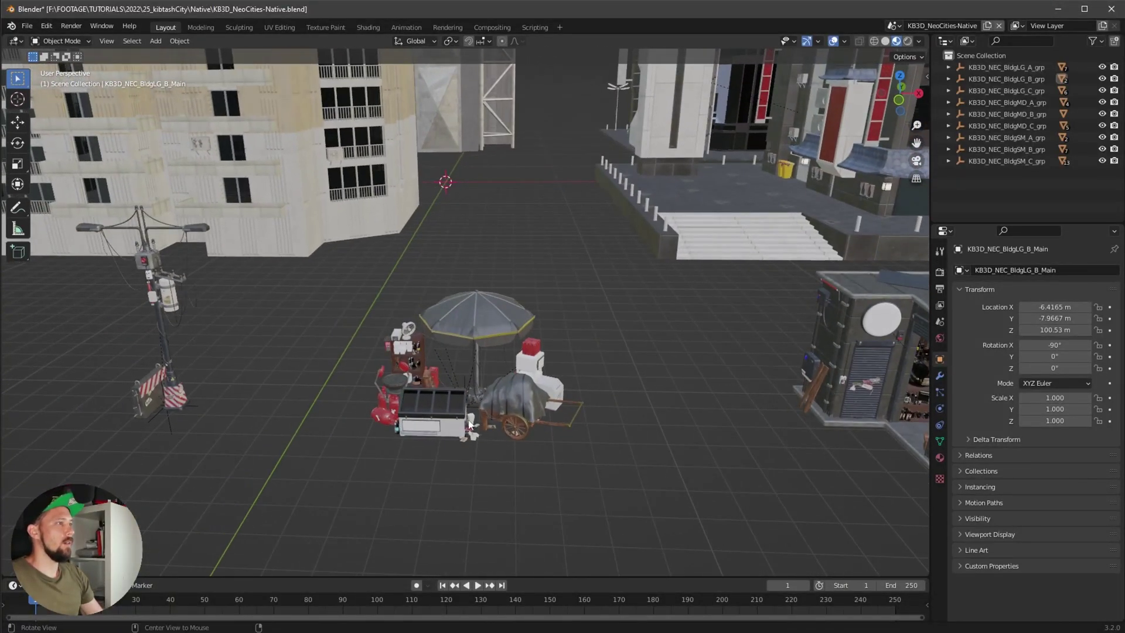
pyautogui.moveTo(481, 416); pyautogui.dragTo(585, 399, button='middle')
pyautogui.moveTo(308, 419); pyautogui.dragTo(599, 414, button='middle')
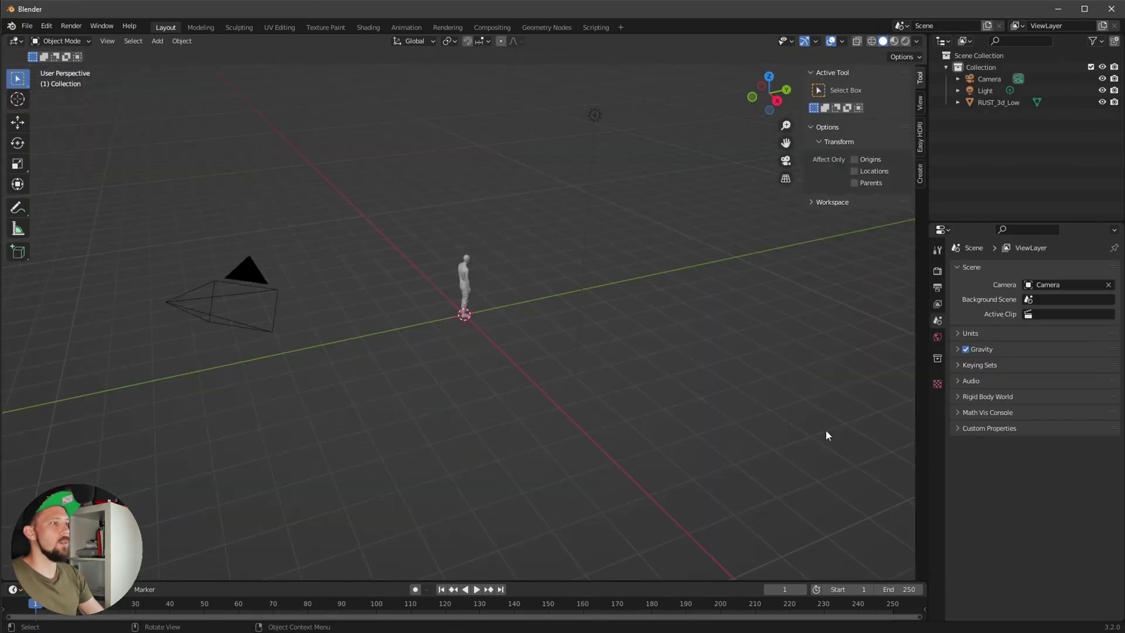
pyautogui.moveTo(825, 435); pyautogui.dragTo(521, 371, button='middle')
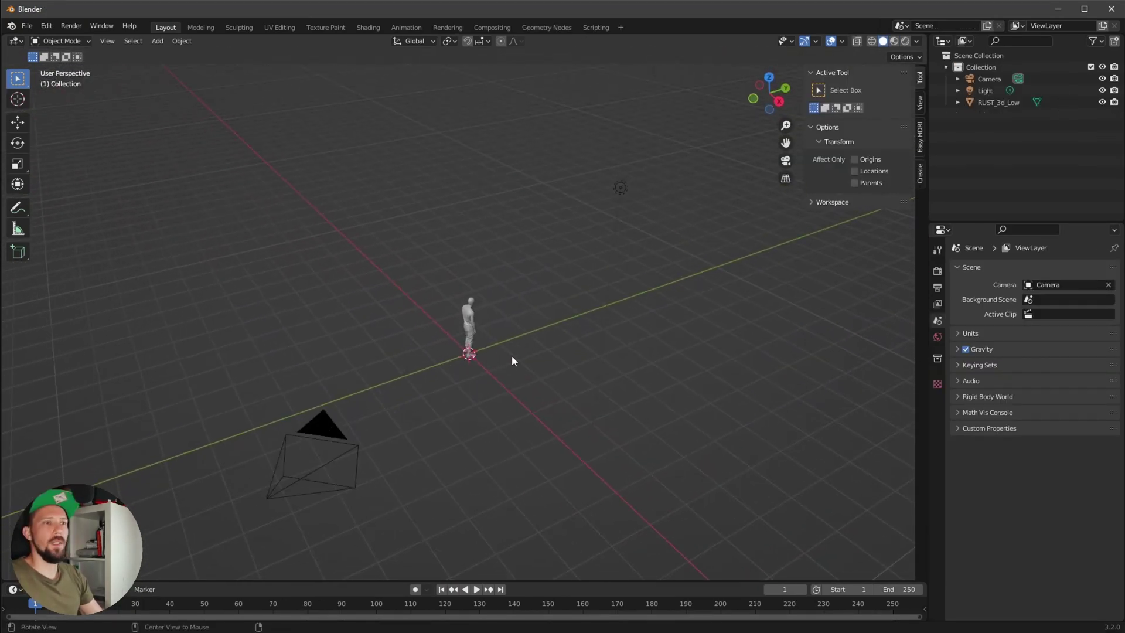
pyautogui.scroll(3, 612, 300)
pyautogui.hotkey('alt', 'Tab')
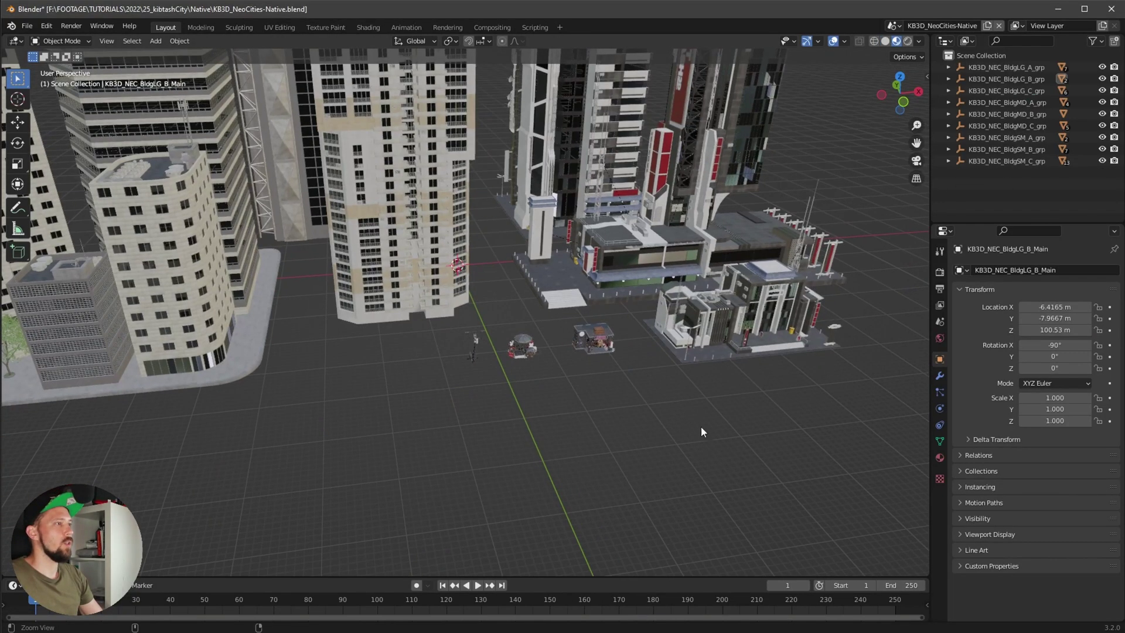
# Select the Chinese Medicine shop's parent KB3D_NEC_BldgSM_C_grp with all its child objects and copy them
pyautogui.scroll(4, 839, 324)
pyautogui.click(768, 363)
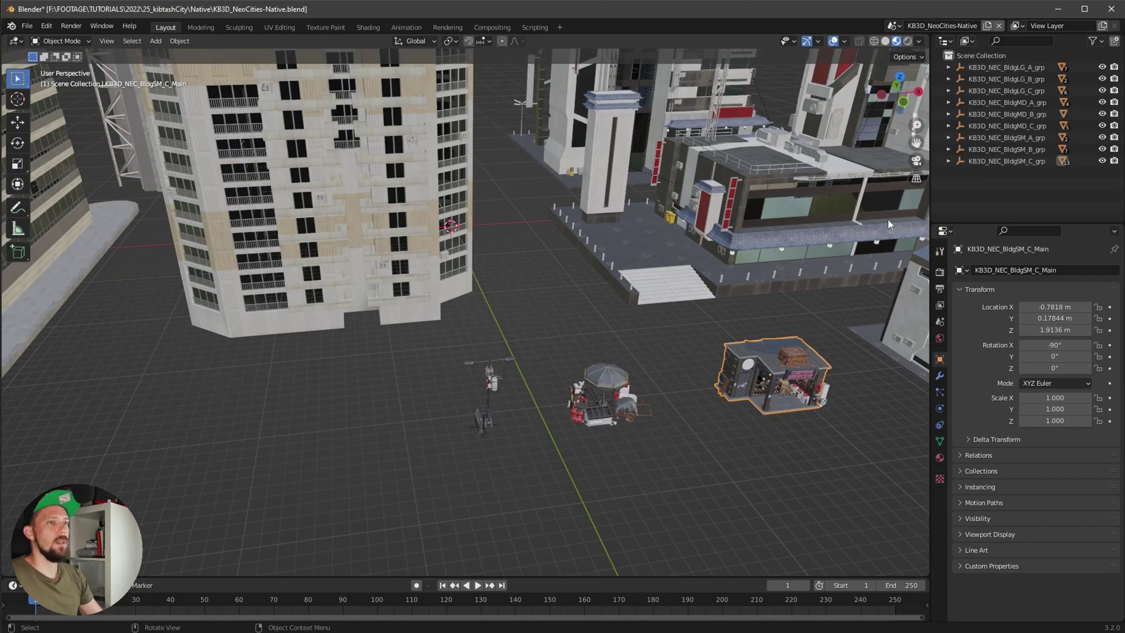
pyautogui.keyDown('shift'); pyautogui.moveTo(790, 321); pyautogui.dragTo(574, 345, button='middle'); pyautogui.keyUp('shift')
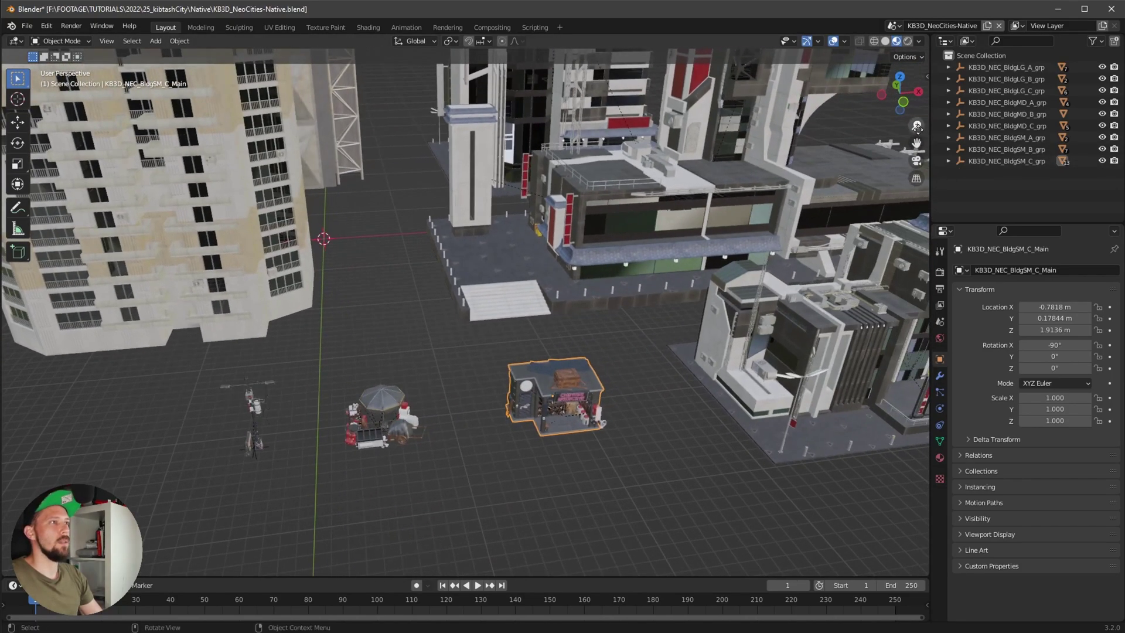
pyautogui.click(990, 160)
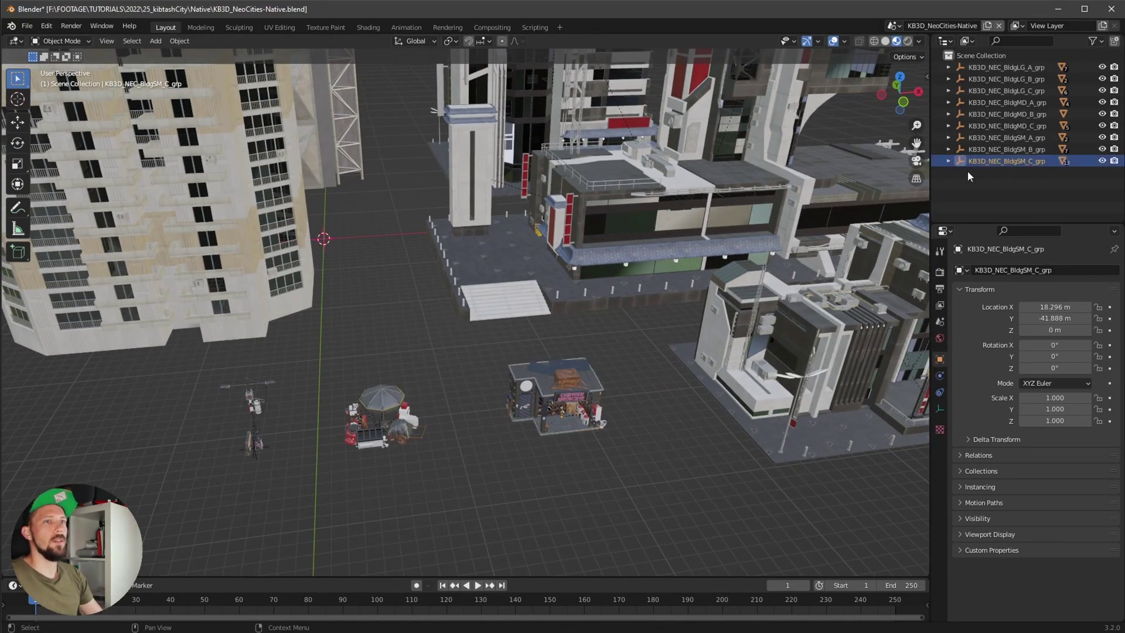
pyautogui.click(949, 160)
pyautogui.moveTo(1011, 223); pyautogui.dragTo(1010, 409)
pyautogui.click(990, 313)
pyautogui.keyDown('shift'); pyautogui.click(1032, 160); pyautogui.keyUp('shift')
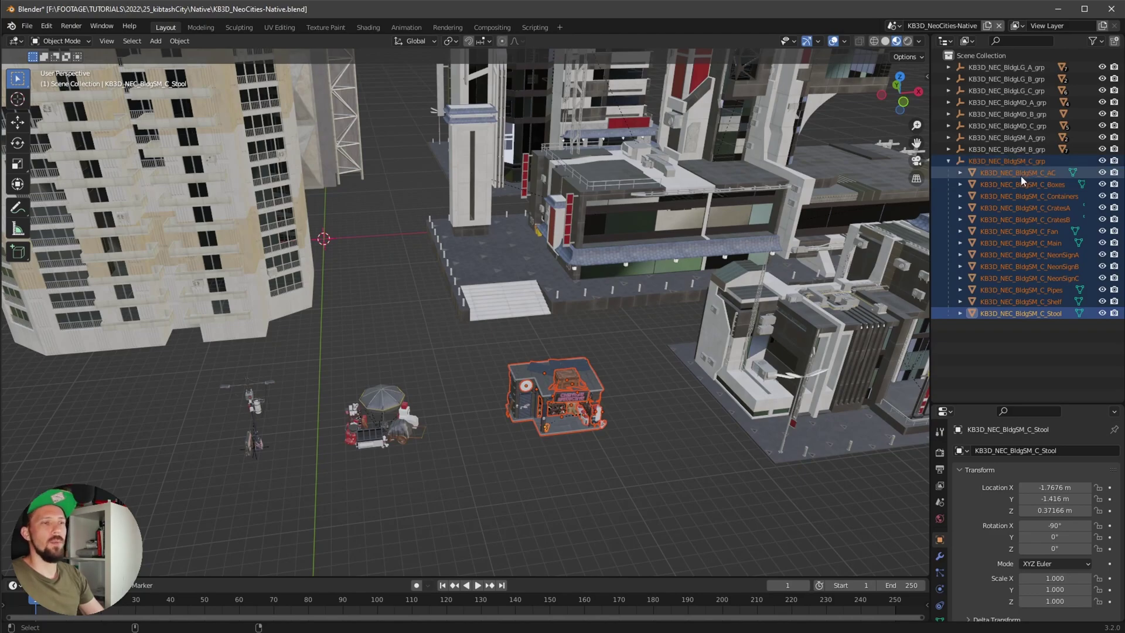
pyautogui.hotkey('ctrl', 'c')
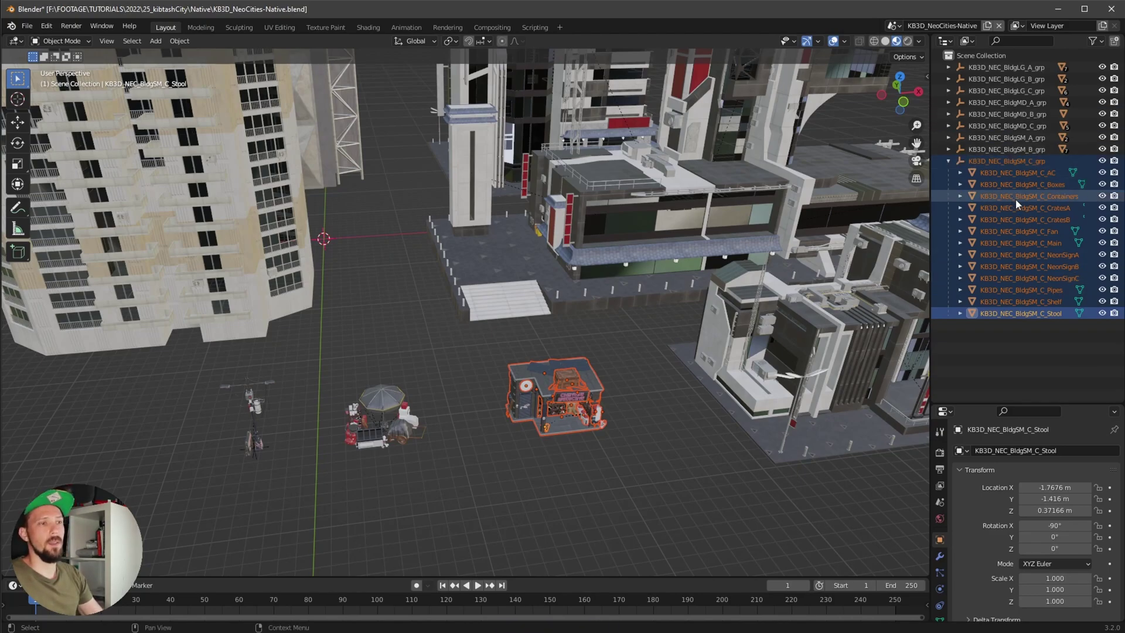
# Switch to the Blender scene with the human figure and paste the copied shop group into it
pyautogui.hotkey('alt', 'Tab')
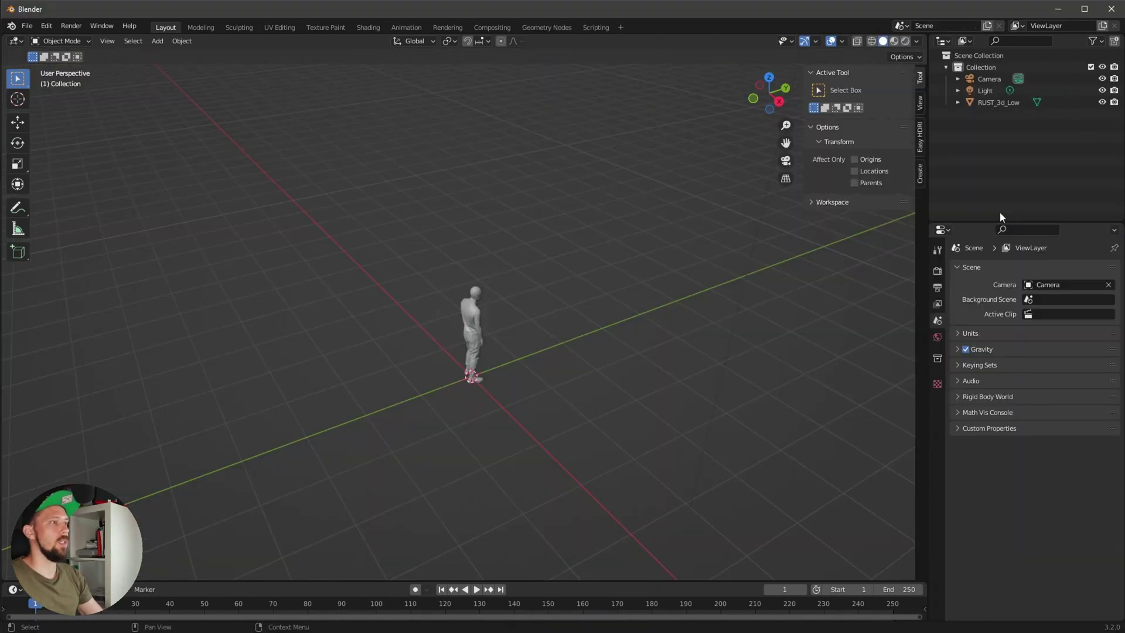
pyautogui.hotkey('ctrl', 'v')
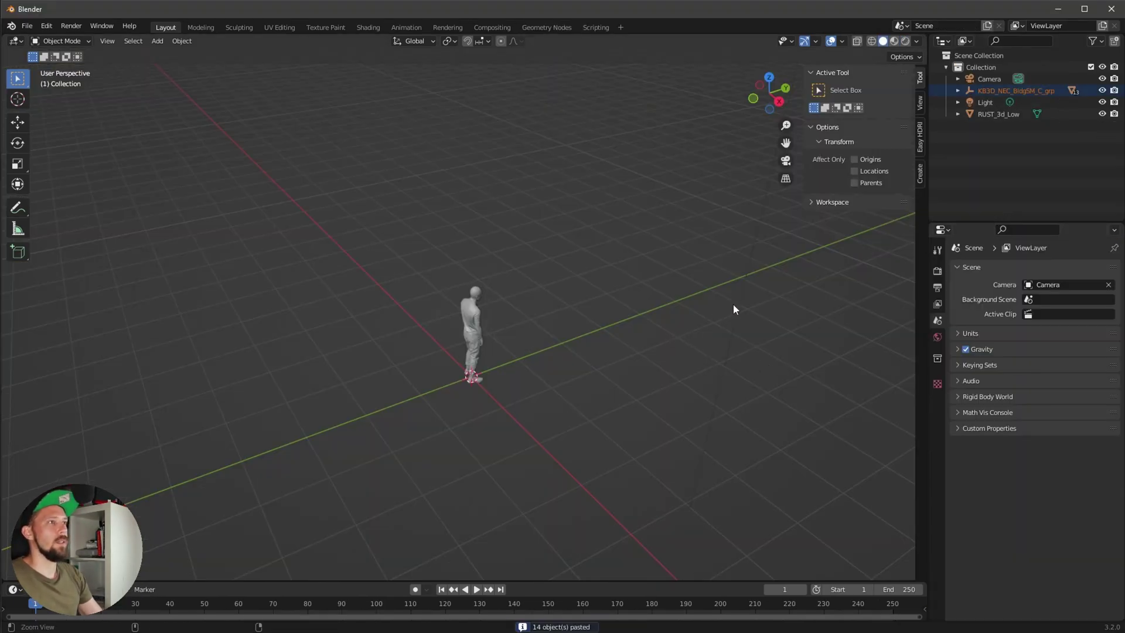
pyautogui.scroll(-4, 669, 332)
pyautogui.scroll(-3, 669, 334)
pyautogui.moveTo(592, 388); pyautogui.dragTo(721, 301, button='middle')
# Reset the location of the parent KB3D_NEC_BldgSM_C_grp to 0 m so the shop sits at the world origin
pyautogui.press('n')
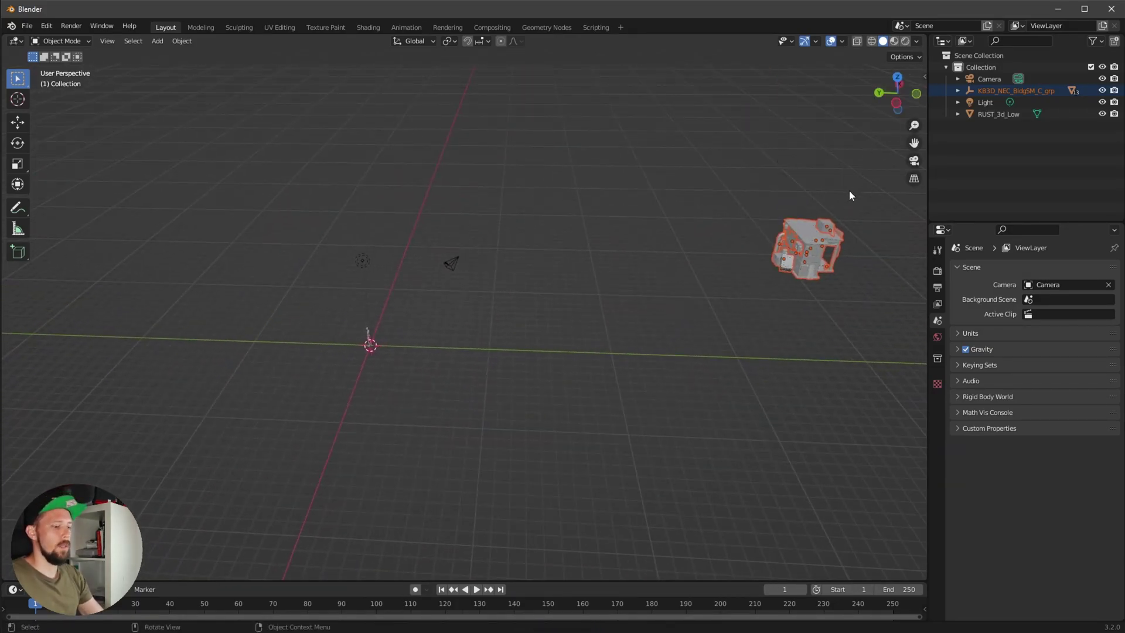
pyautogui.press('n')
pyautogui.click(981, 90)
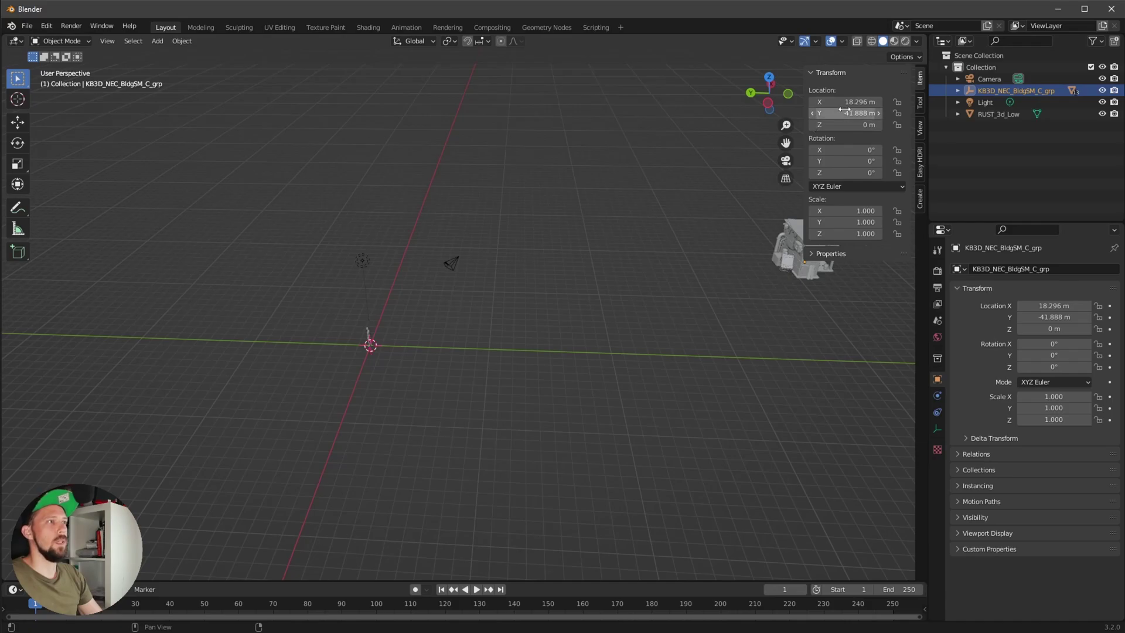
pyautogui.press('BackSpace')
pyautogui.press('BackSpace')
pyautogui.moveTo(567, 300); pyautogui.dragTo(451, 310, button='middle')
pyautogui.keyDown('shift'); pyautogui.moveTo(451, 310); pyautogui.dragTo(568, 295, button='middle'); pyautogui.keyUp('shift')
pyautogui.scroll(7, 568, 295)
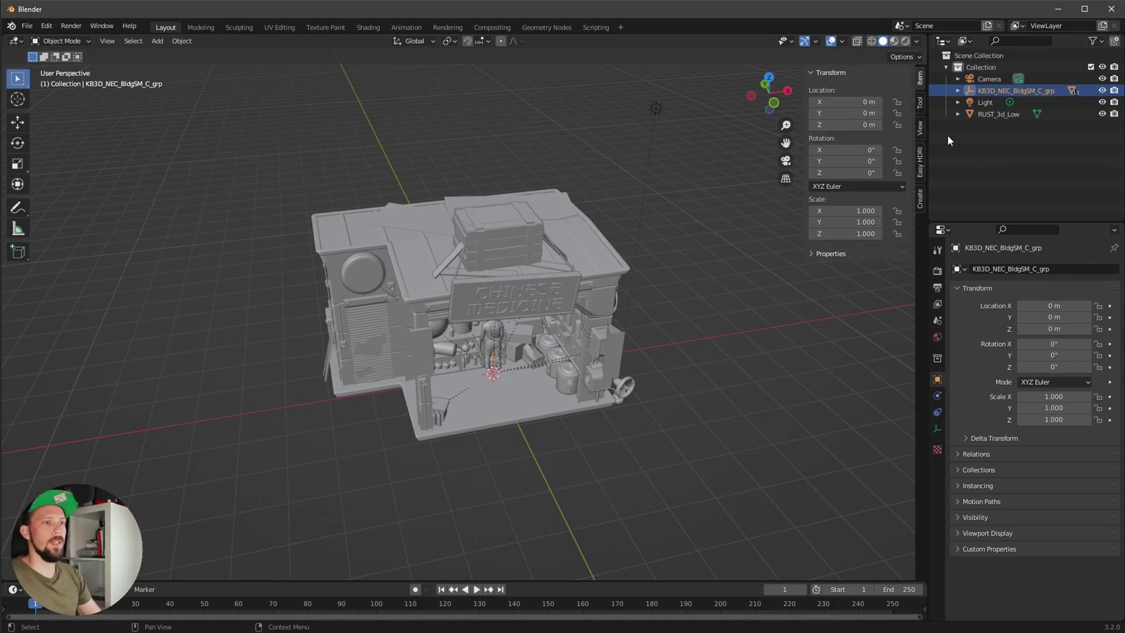
# Move the shop's parent and all its children into a new collection named KB3D_NEC_BldgSM_C_grp
pyautogui.doubleClick(1012, 91)
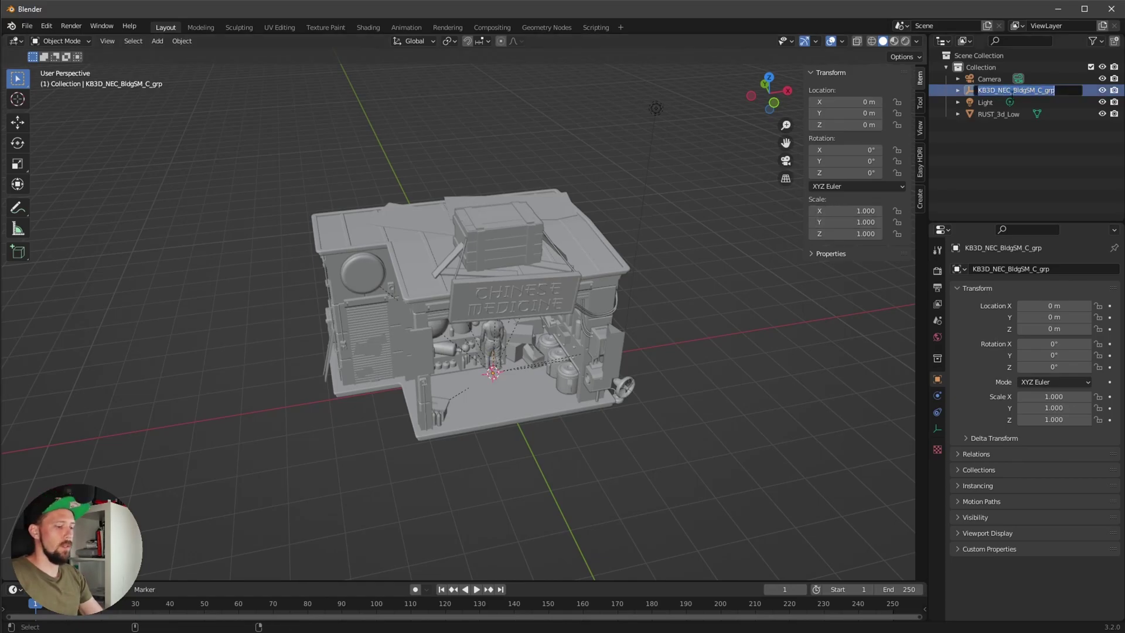
pyautogui.press('Escape')
pyautogui.click(958, 90)
pyautogui.moveTo(1024, 223); pyautogui.dragTo(1001, 380)
pyautogui.keyDown('shift'); pyautogui.click(1030, 242); pyautogui.keyUp('shift')
pyautogui.press('m')
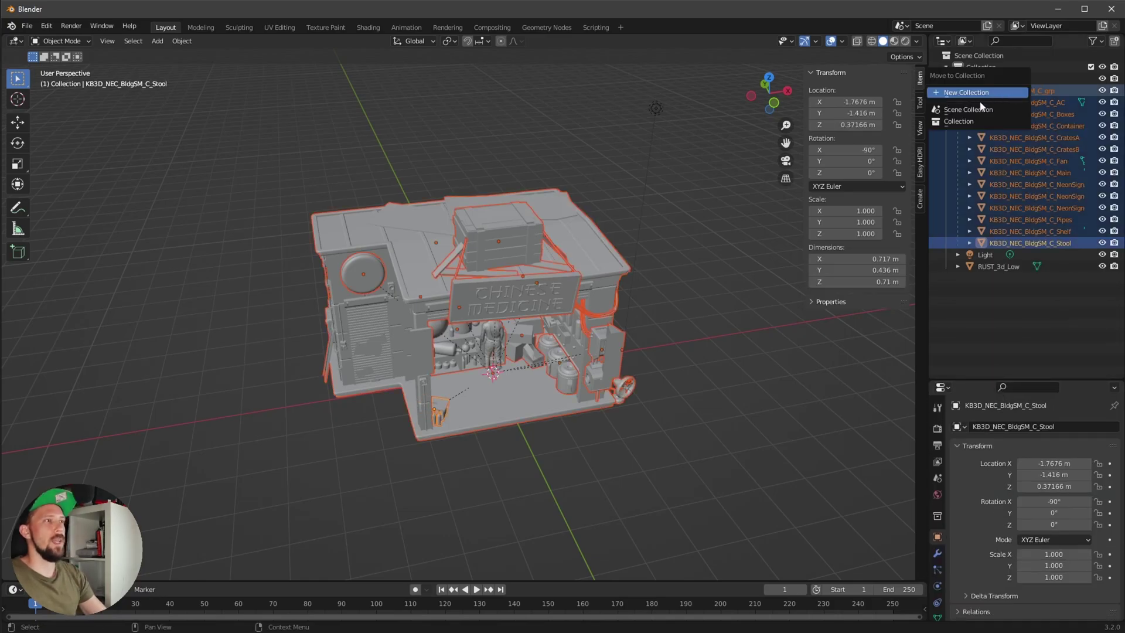
pyautogui.click(986, 94)
pyautogui.hotkey('ctrl', 'v')
pyautogui.click(976, 127)
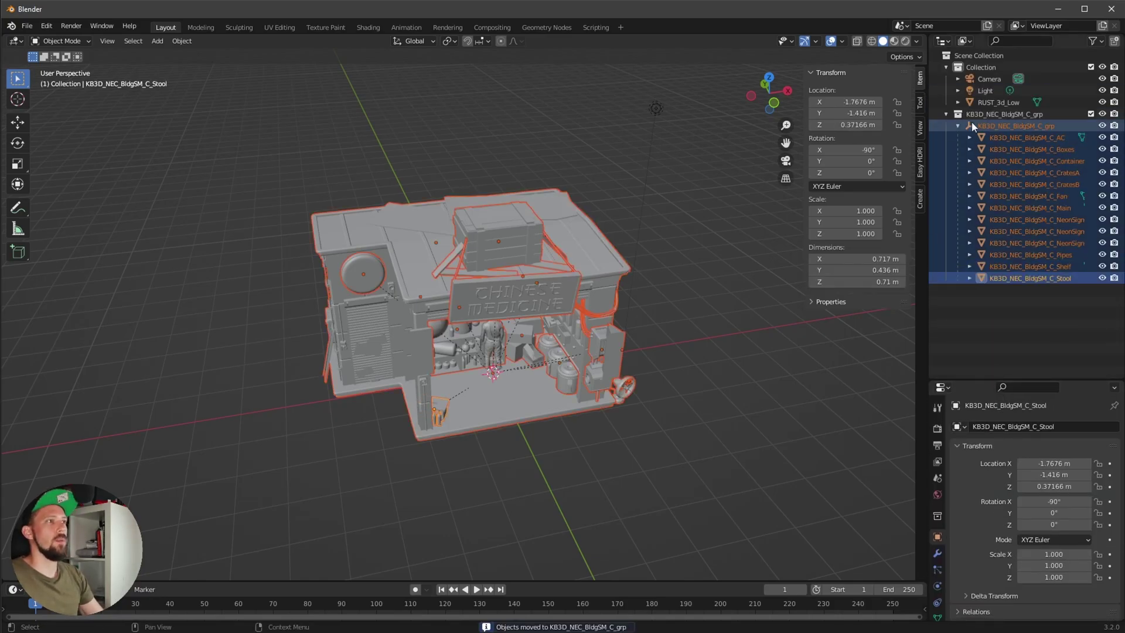
# Collapse the KB3D_NEC_BldgSM_C_grp collection and exclude it from the view layer
pyautogui.click(945, 114)
pyautogui.click(1090, 115)
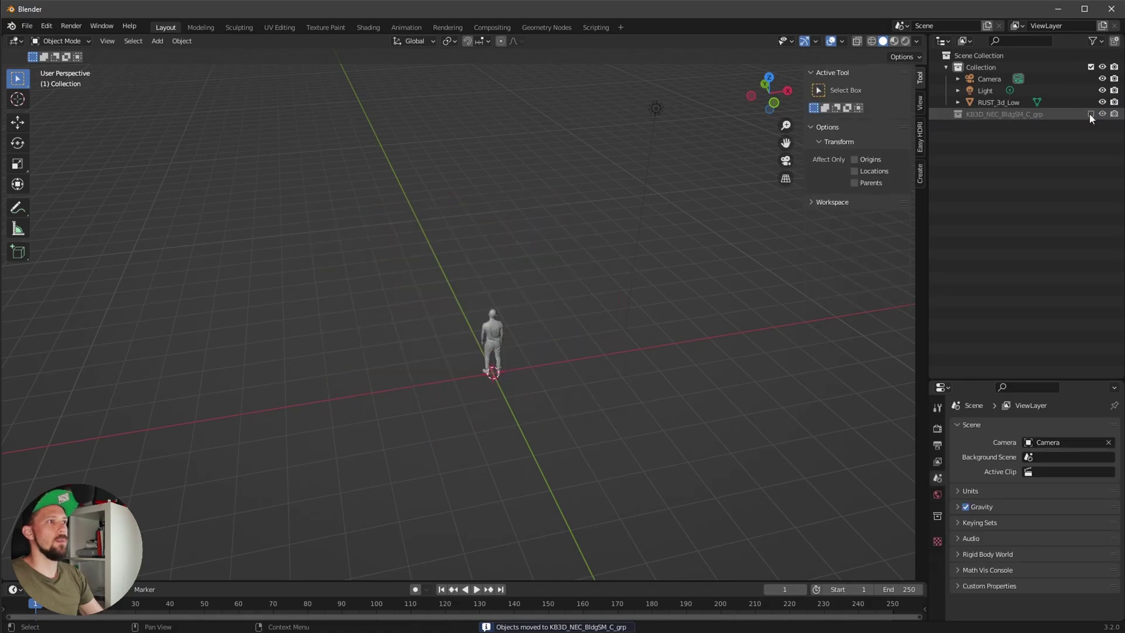
pyautogui.click(1089, 114)
pyautogui.click(1089, 115)
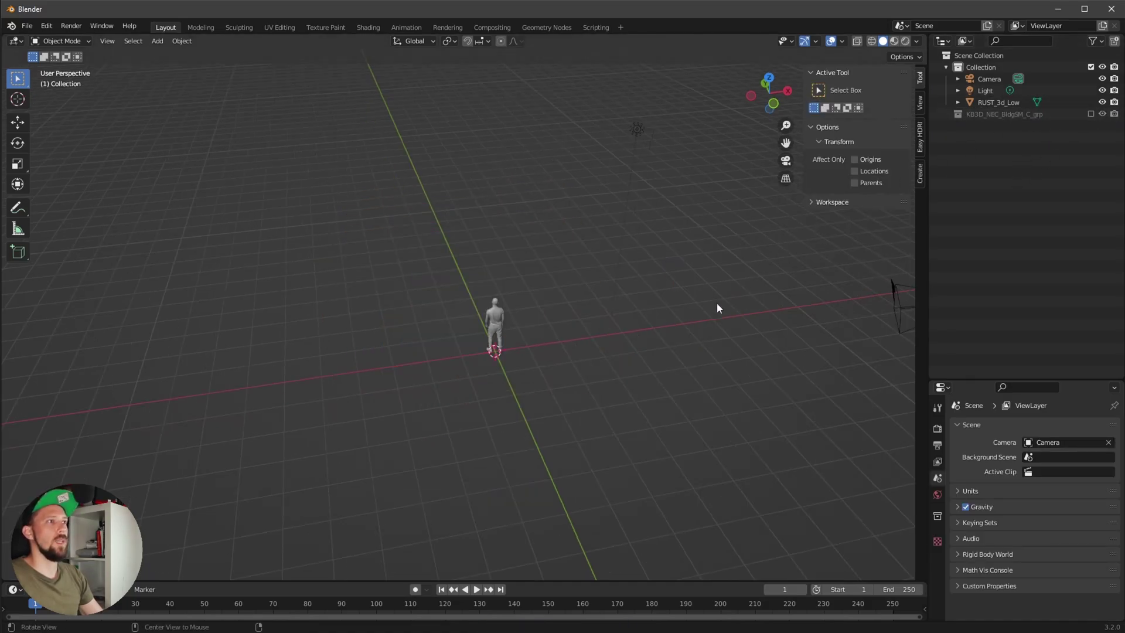
# Add an instance of the excluded KB3D_NEC_BldgSM_C_grp collection to the scene
pyautogui.keyDown('shift'); pyautogui.moveTo(726, 294); pyautogui.dragTo(770, 290, button='middle'); pyautogui.keyUp('shift')
pyautogui.click(1022, 114)
pyautogui.rightClick(995, 115)
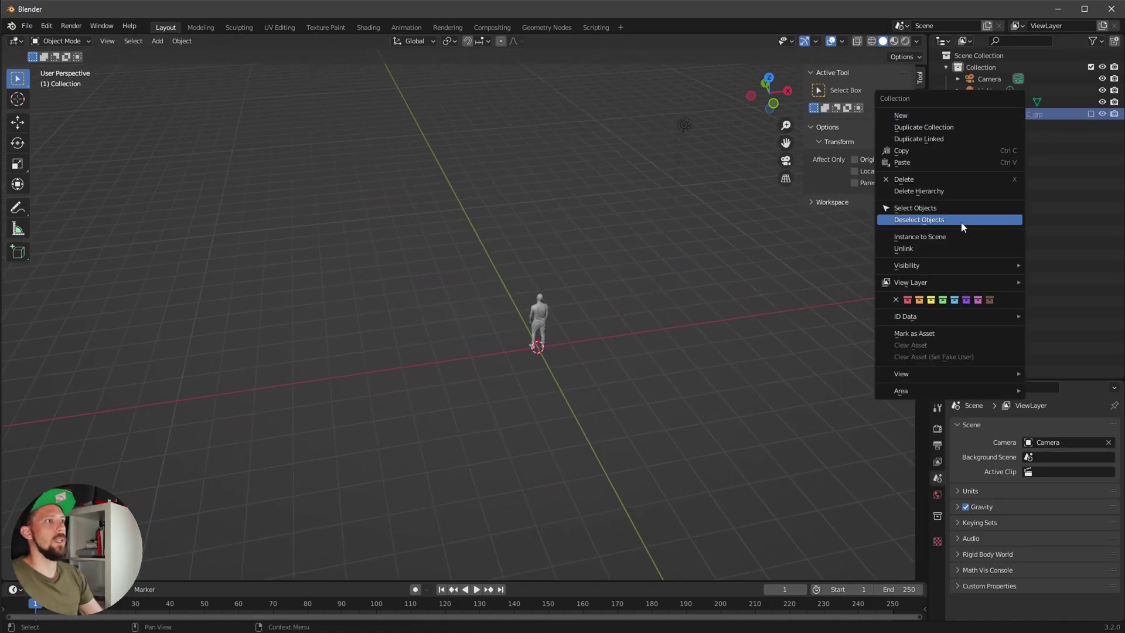
pyautogui.click(957, 237)
# Try moving the shop's collection instance along the global Y axis
pyautogui.press('g')
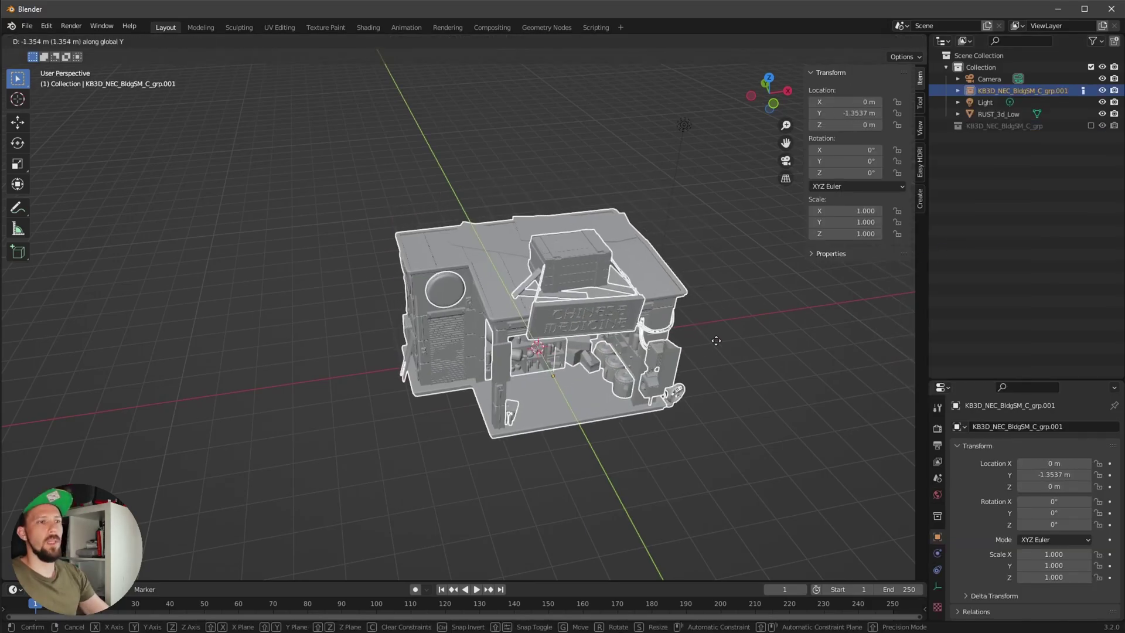
pyautogui.press('y')
pyautogui.click(677, 264)
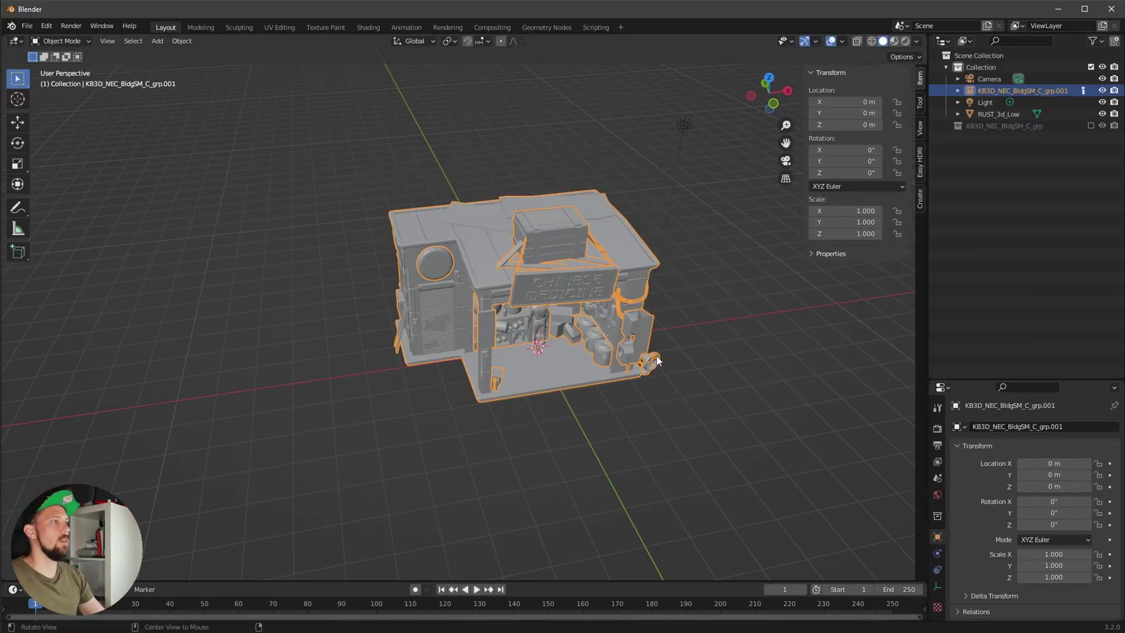
# Duplicate the shop's collection instance in place at the origin
pyautogui.moveTo(677, 265); pyautogui.dragTo(684, 346, button='middle')
pyautogui.hotkey('shift', 'd')
pyautogui.rightClick(899, 234)
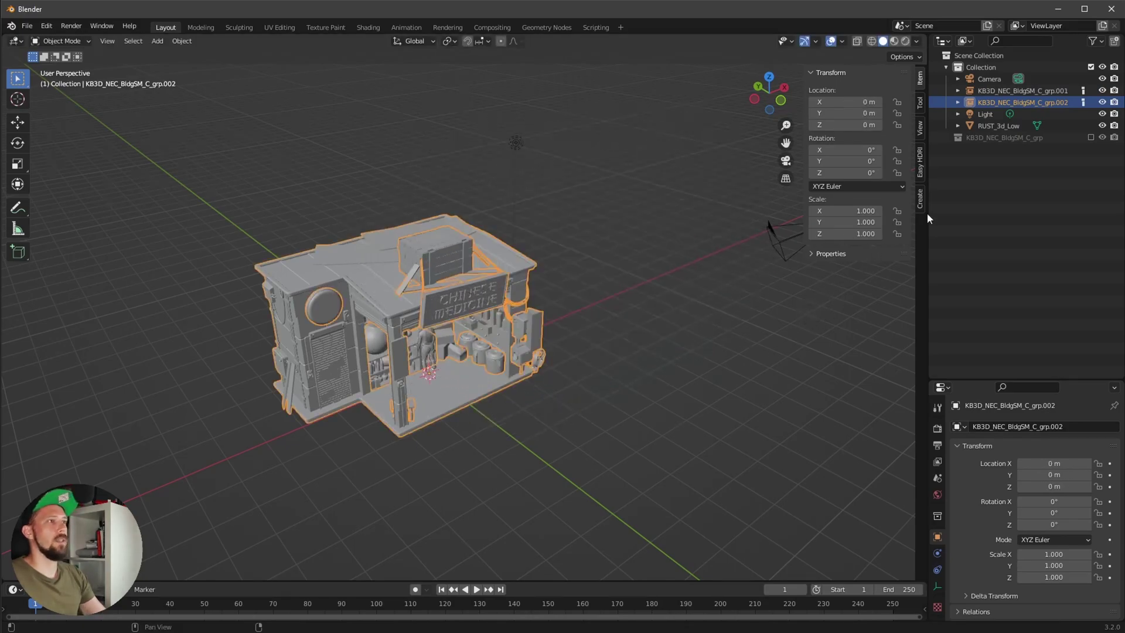
# Undo the duplication of the shop's collection instance
pyautogui.hotkey('ctrl', 'z')
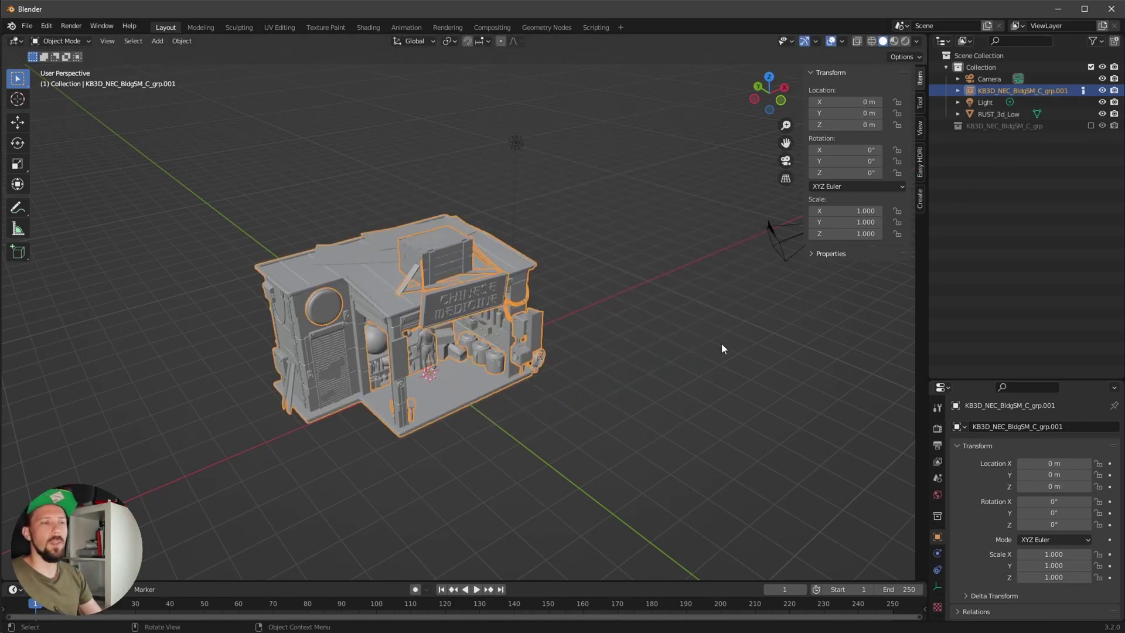
pyautogui.moveTo(871, 332); pyautogui.dragTo(721, 391, button='middle')
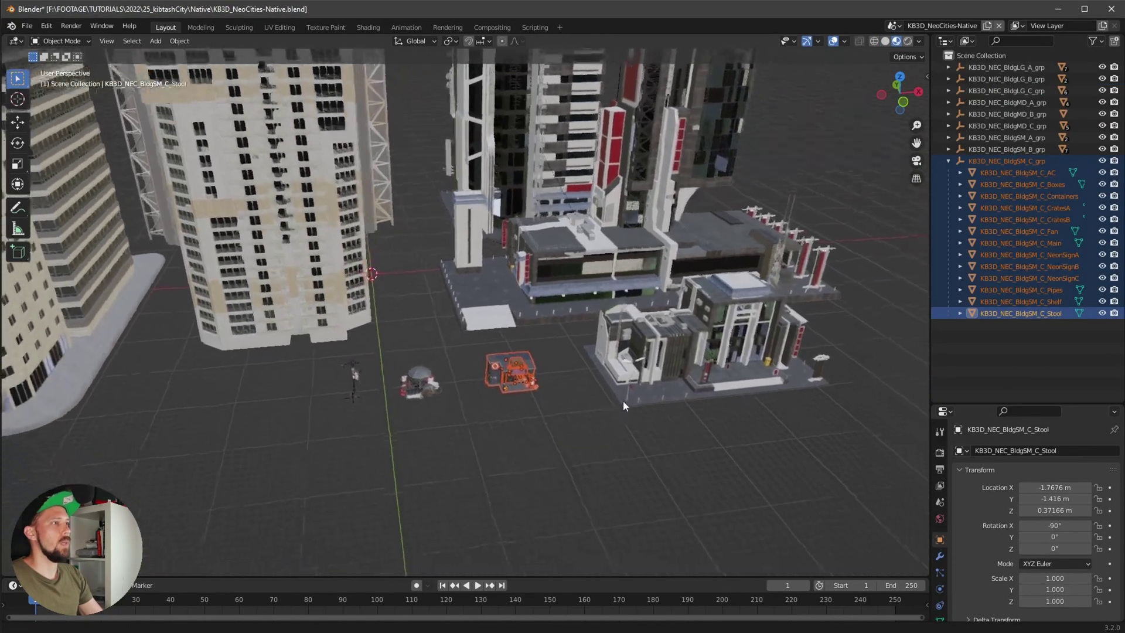
pyautogui.moveTo(623, 400); pyautogui.dragTo(677, 433, button='middle')
pyautogui.moveTo(686, 443)
pyautogui.mouseDown(button='middle')
pyautogui.moveTo(663, 440)
pyautogui.moveTo(679, 445)
pyautogui.mouseUp(button='middle')
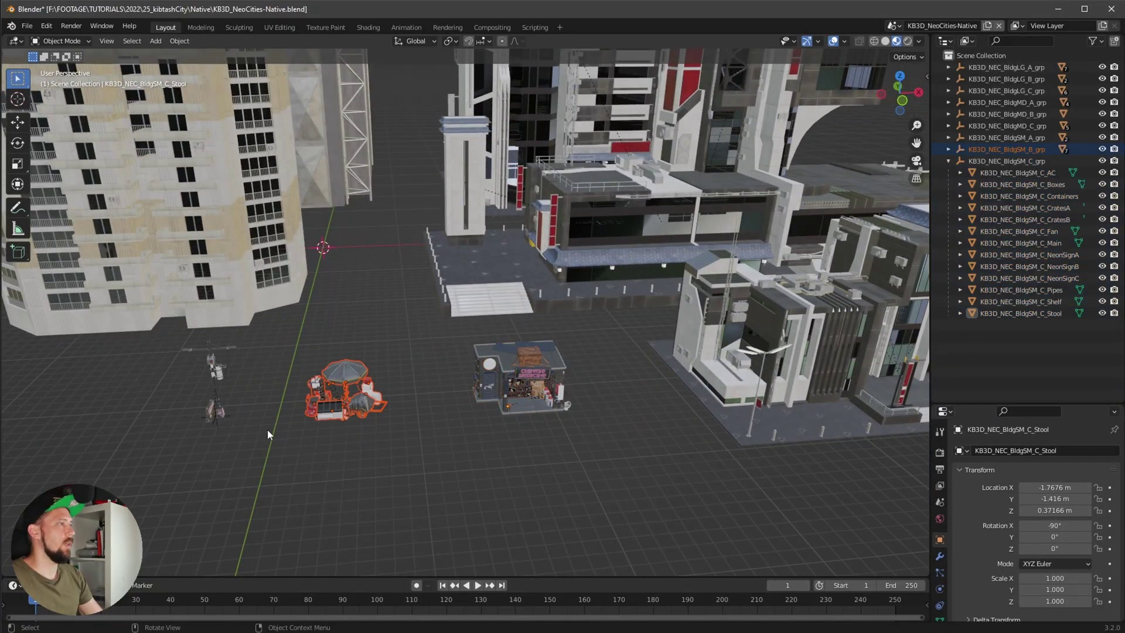
# Switch to the KB3D_NeoCities-Native file and examine its small shops, mid-size buildings and towers from several angles
pyautogui.moveTo(191, 380); pyautogui.dragTo(640, 411, button='middle')
pyautogui.keyDown('ctrl'); pyautogui.keyDown('alt'); pyautogui.moveTo(761, 487); pyautogui.dragTo(600, 498); pyautogui.keyUp('alt'); pyautogui.keyUp('ctrl')
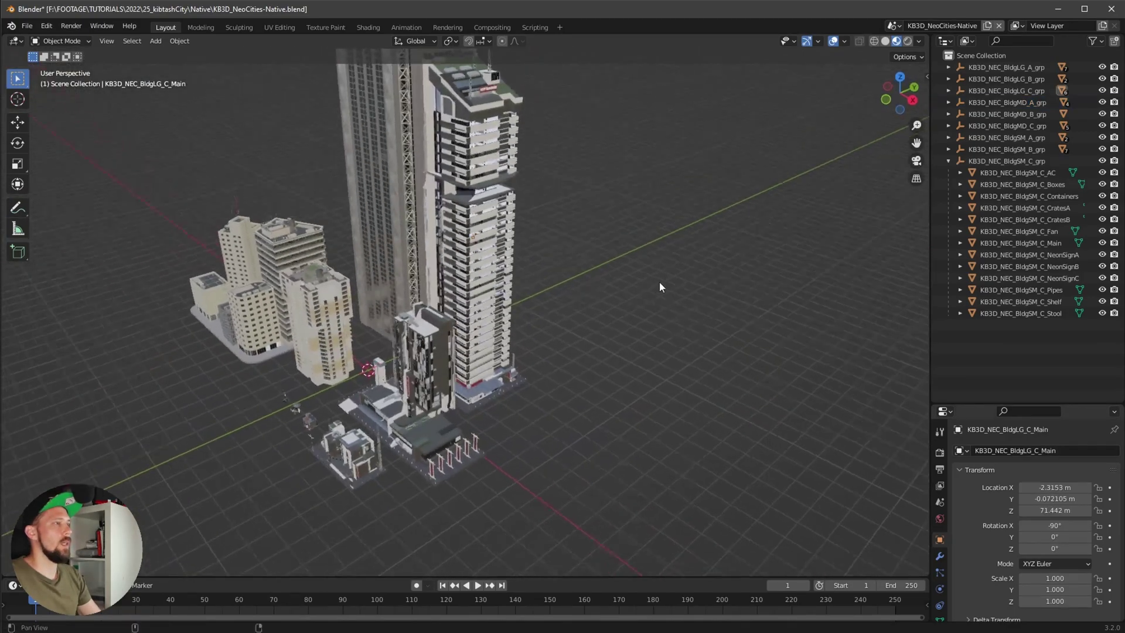
pyautogui.keyDown('alt'); pyautogui.keyDown('shift'); pyautogui.moveTo(659, 281); pyautogui.dragTo(547, 304); pyautogui.keyUp('shift'); pyautogui.keyUp('alt')
pyautogui.moveTo(547, 303); pyautogui.dragTo(581, 296, button='middle')
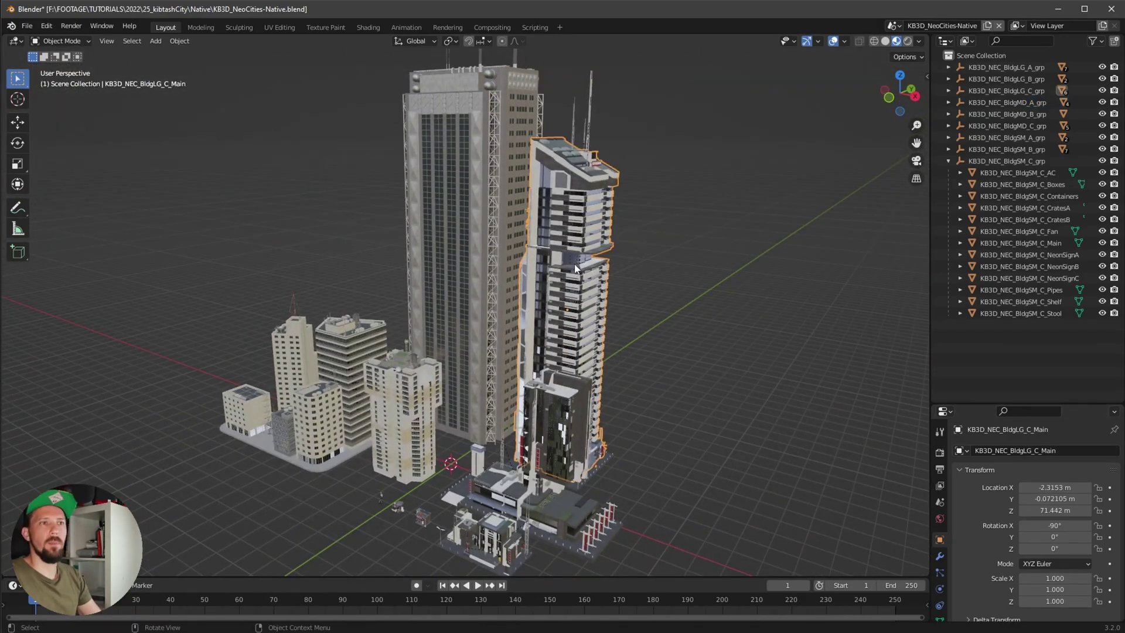
pyautogui.moveTo(718, 410); pyautogui.dragTo(715, 417, button='middle')
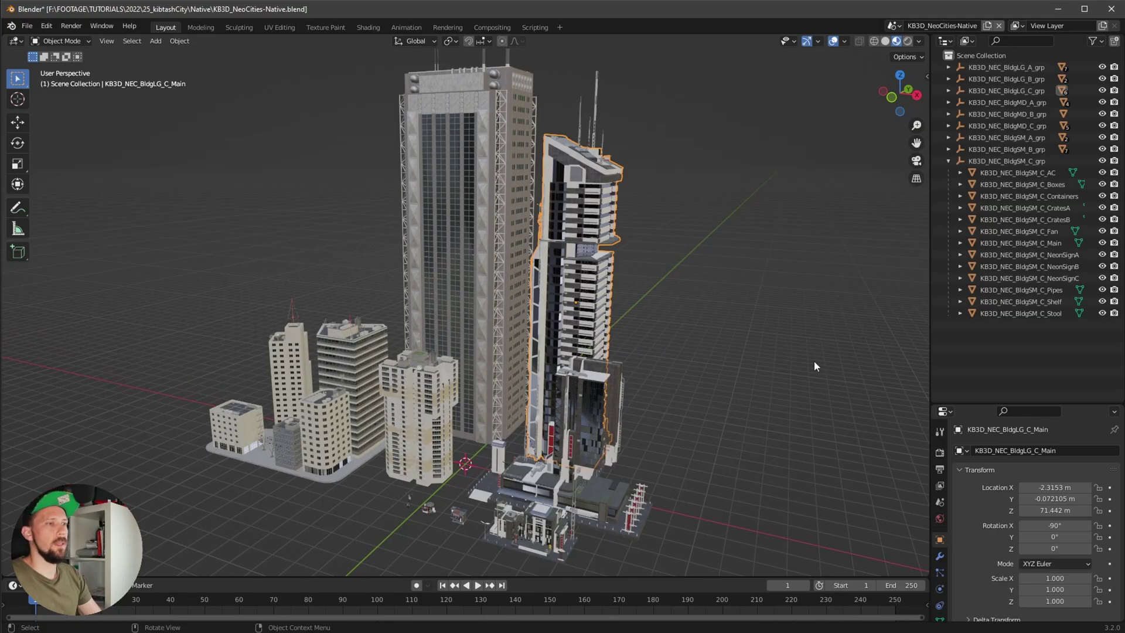
pyautogui.keyDown('alt'); pyautogui.moveTo(725, 472); pyautogui.dragTo(791, 454); pyautogui.keyUp('alt')
pyautogui.keyDown('ctrl'); pyautogui.keyDown('alt'); pyautogui.moveTo(522, 423); pyautogui.dragTo(592, 406); pyautogui.keyUp('alt'); pyautogui.keyUp('ctrl')
pyautogui.moveTo(431, 305); pyautogui.dragTo(530, 389)
# Paste the BldgSM_B, BldgSM_A, BldgMD_A and BldgLG_C buildings into the new scene at X 0, storing each in its own excluded collection
pyautogui.hotkey('alt', 'Tab')
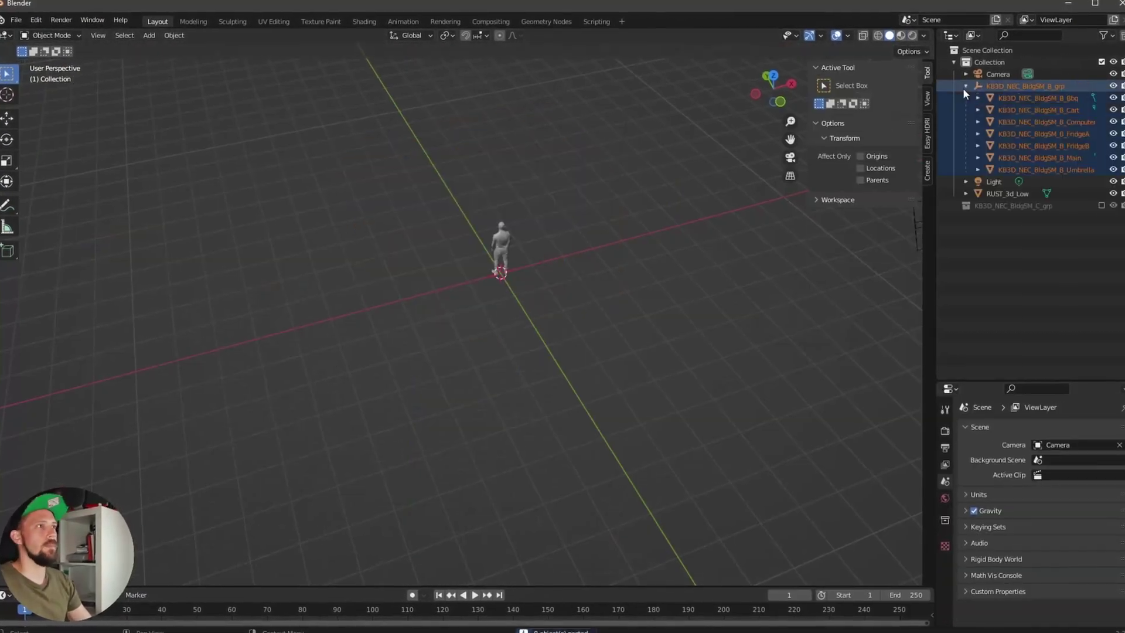
pyautogui.doubleClick(870, 97)
pyautogui.write('0')
pyautogui.press('Tab')
pyautogui.write('0')
pyautogui.press('Return')
pyautogui.press('m')
pyautogui.write('KB3D_NEC_BldgSM_B_grp')
pyautogui.click(1104, 205)
pyautogui.keyDown('shift'); pyautogui.click(1035, 169); pyautogui.keyUp('shift')
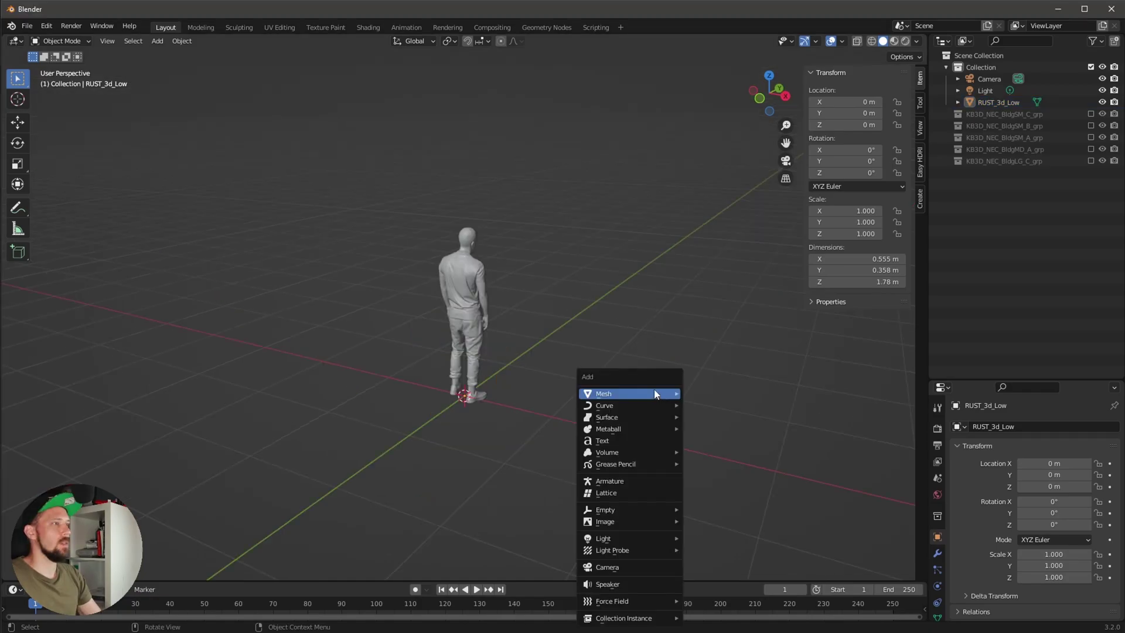
# Add a ground plane beneath the human figure and set its dimensions to 15 m in X and 50 m in Y
pyautogui.click(755, 396)
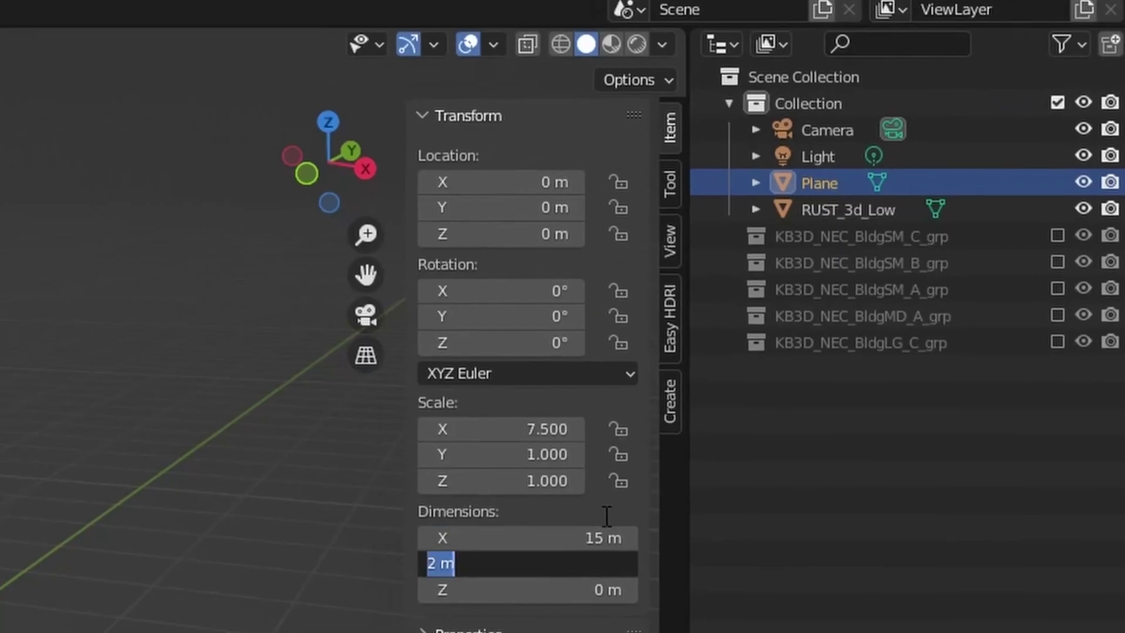
pyautogui.write('50')
pyautogui.press('Return')
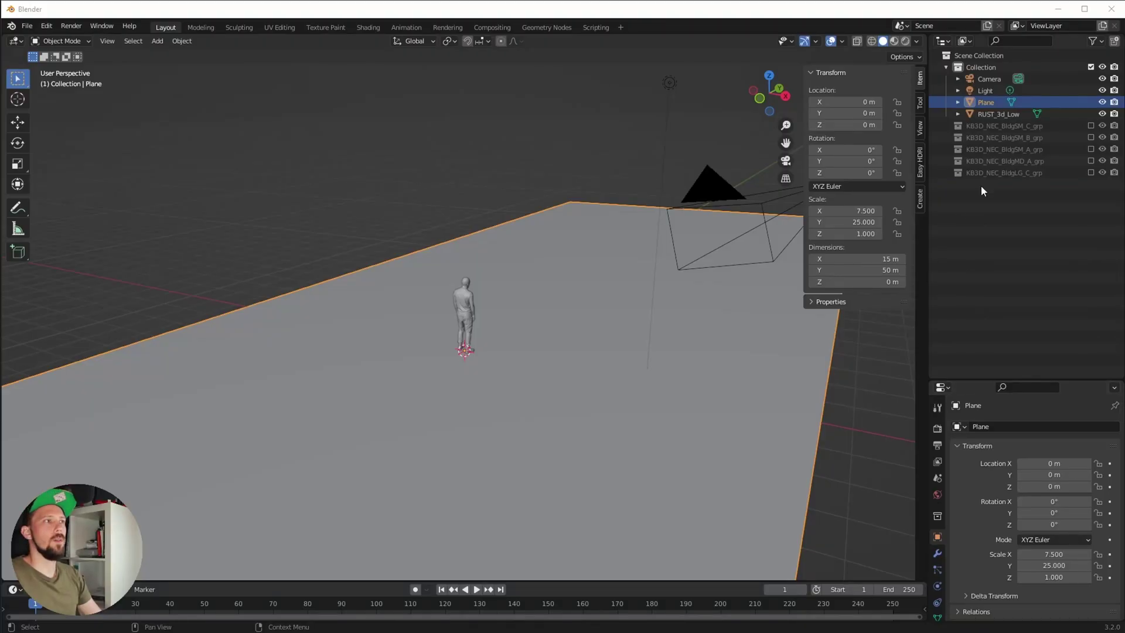
# View the scene through the camera and set the camera's location to X 0 m, Y -6.5 m and Z 1.2 m
pyautogui.click(985, 78)
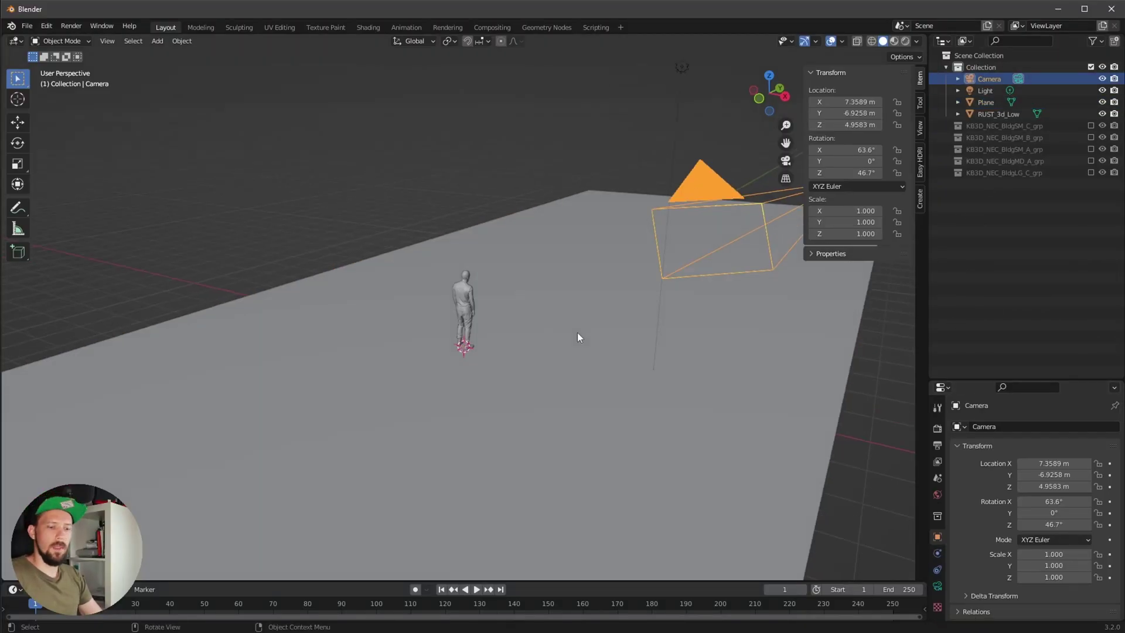
pyautogui.press('KP_0')
pyautogui.click(858, 101)
pyautogui.write('0')
pyautogui.press('Tab')
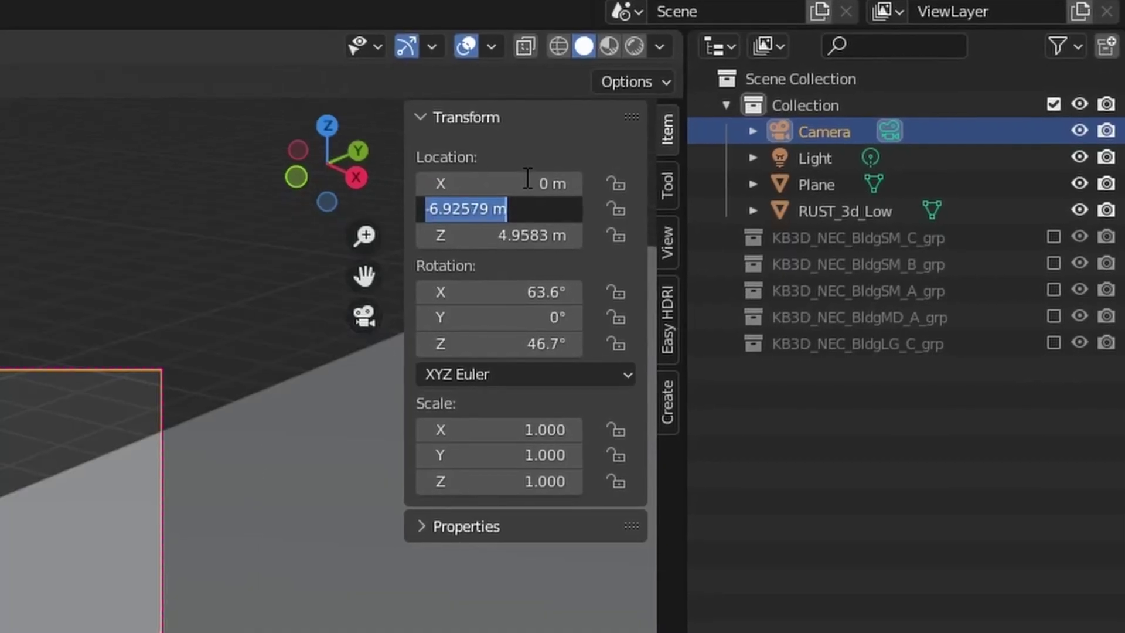
pyautogui.write('-6.5')
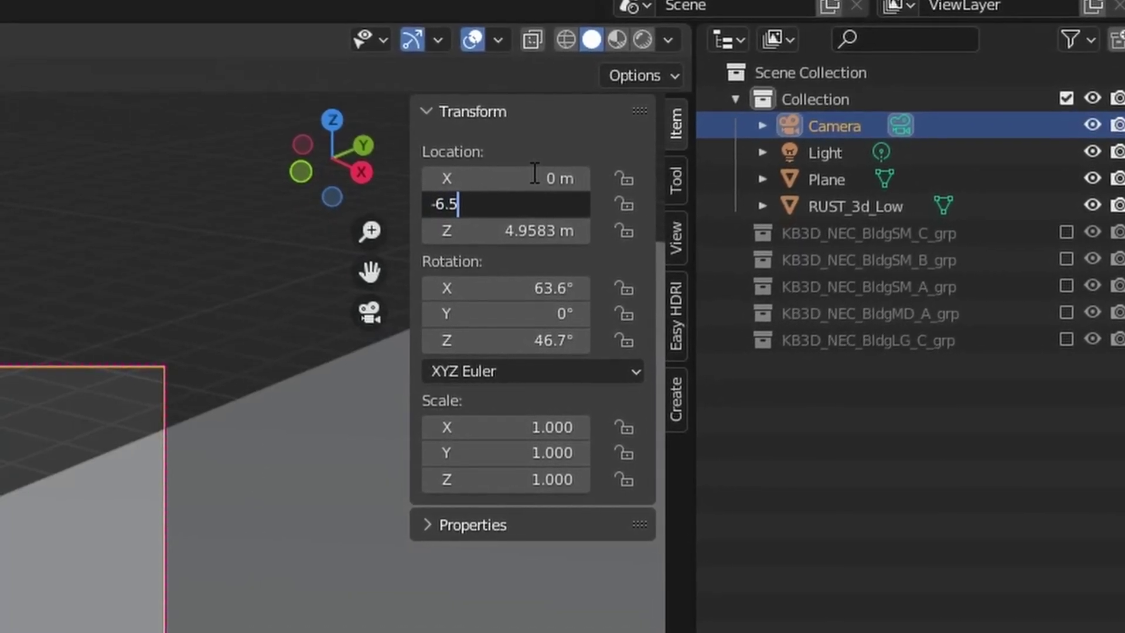
pyautogui.press('Tab')
pyautogui.write('1.2')
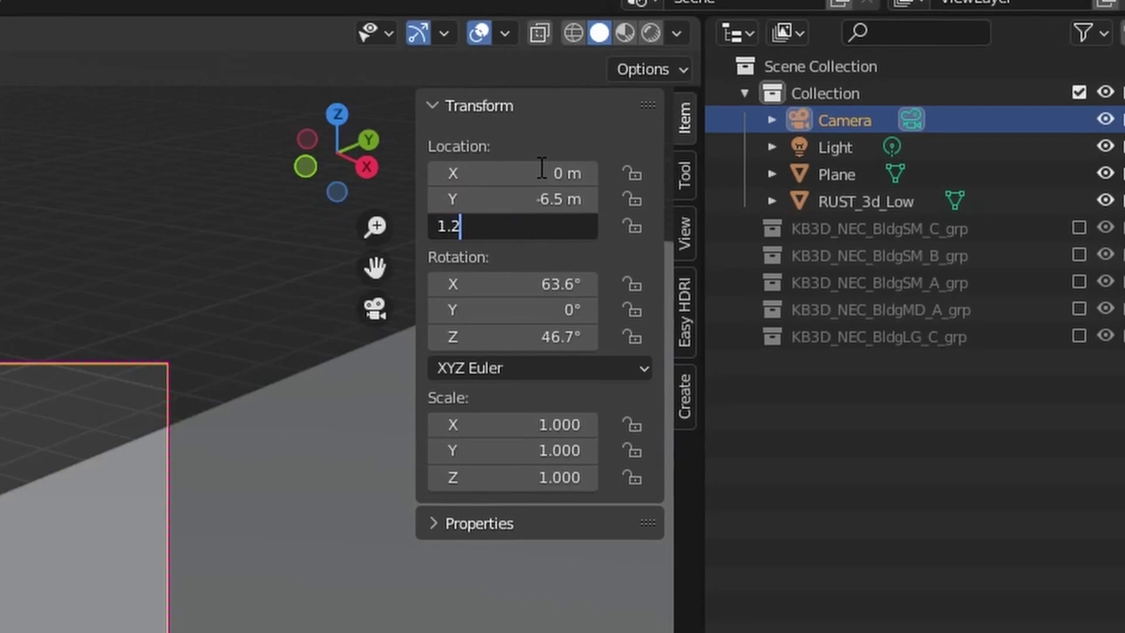
pyautogui.press('Return')
# Set the camera's rotation to 90° on X and 0° on Z so it faces straight along the plane
pyautogui.click(574, 281)
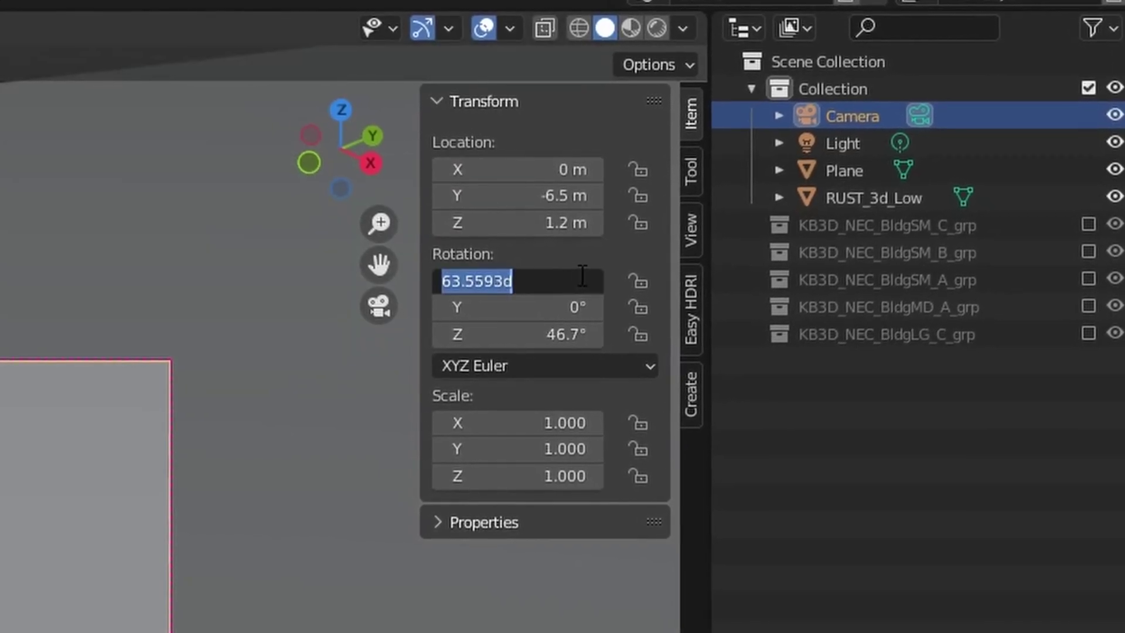
pyautogui.write('90')
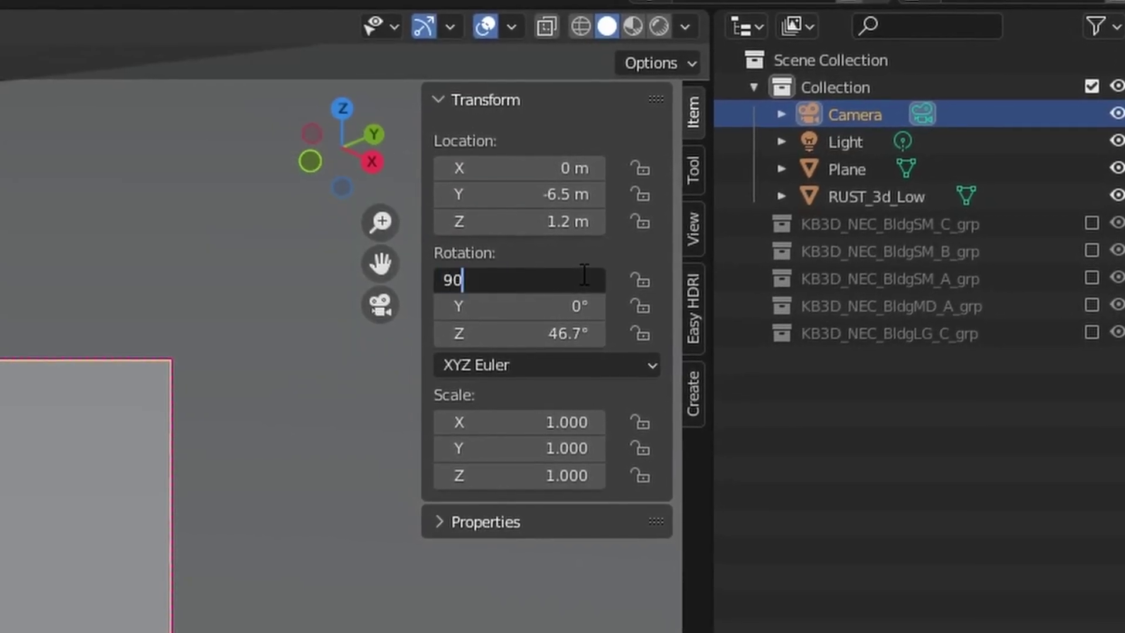
pyautogui.press('Tab')
pyautogui.press('Tab')
pyautogui.write('0')
pyautogui.press('Return')
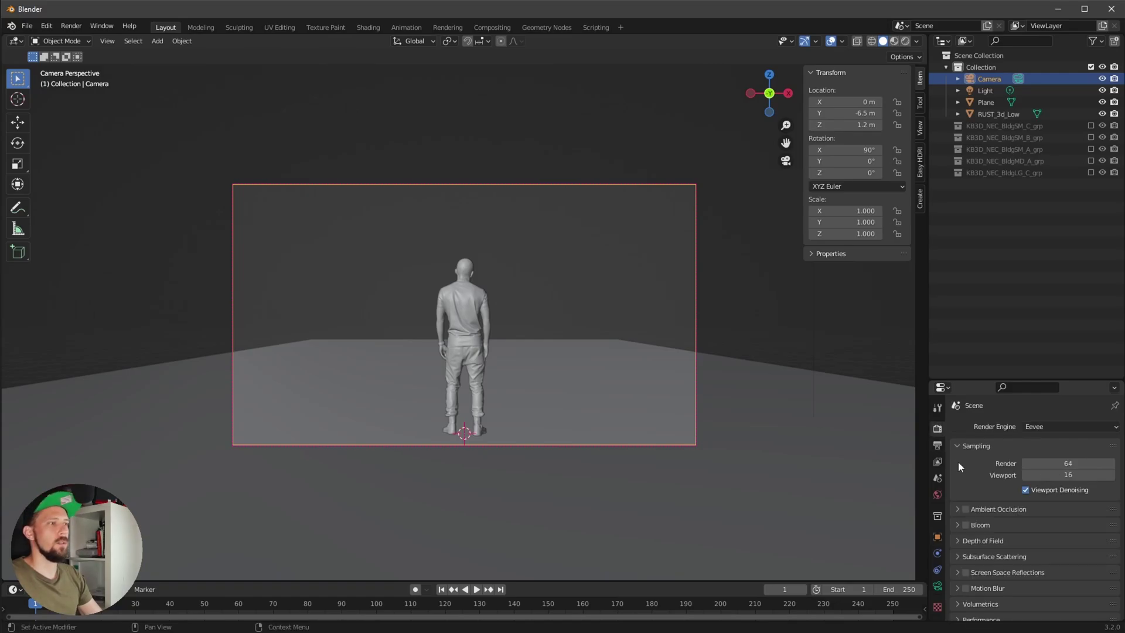
# Set the render output resolution to a vertical 1080 px by 1920 px
pyautogui.click(937, 445)
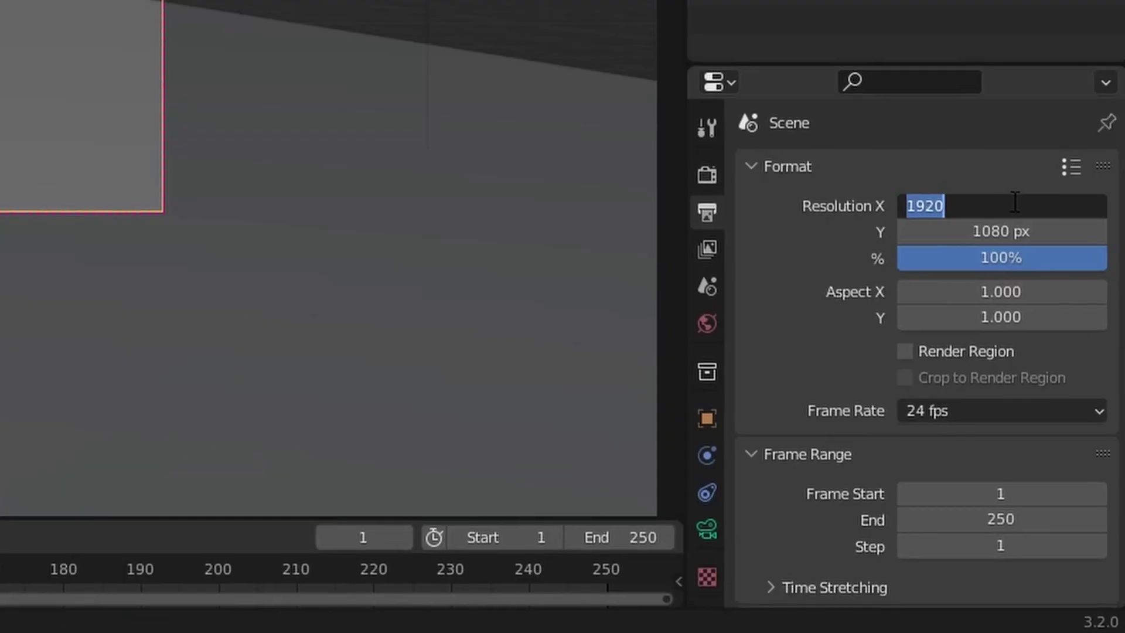
pyautogui.write('1080')
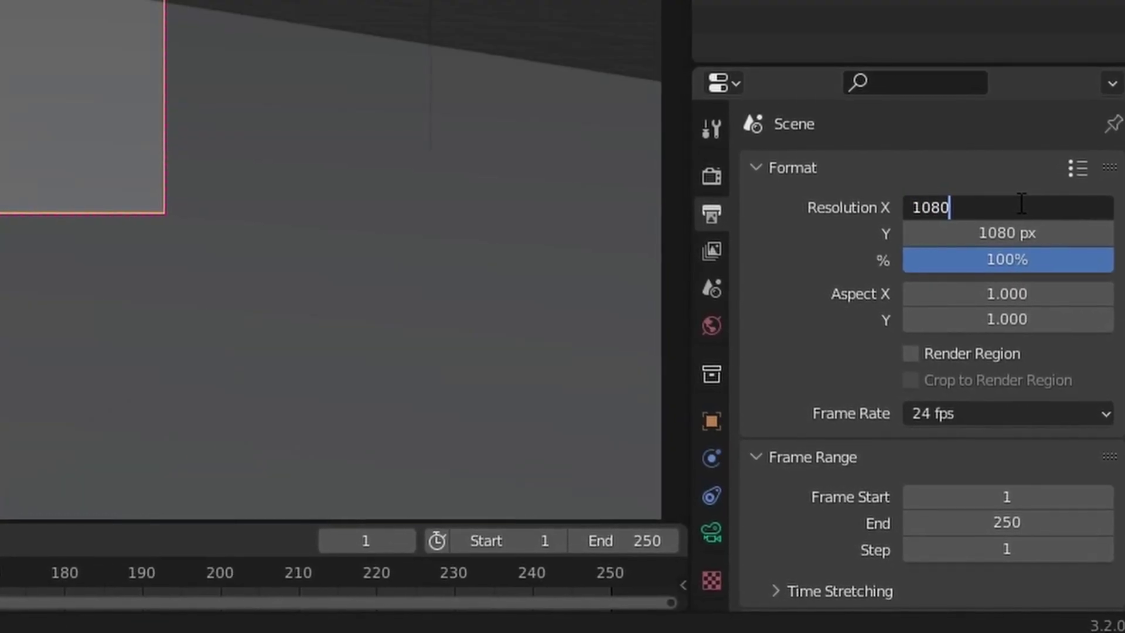
pyautogui.press('Tab')
pyautogui.write('1')
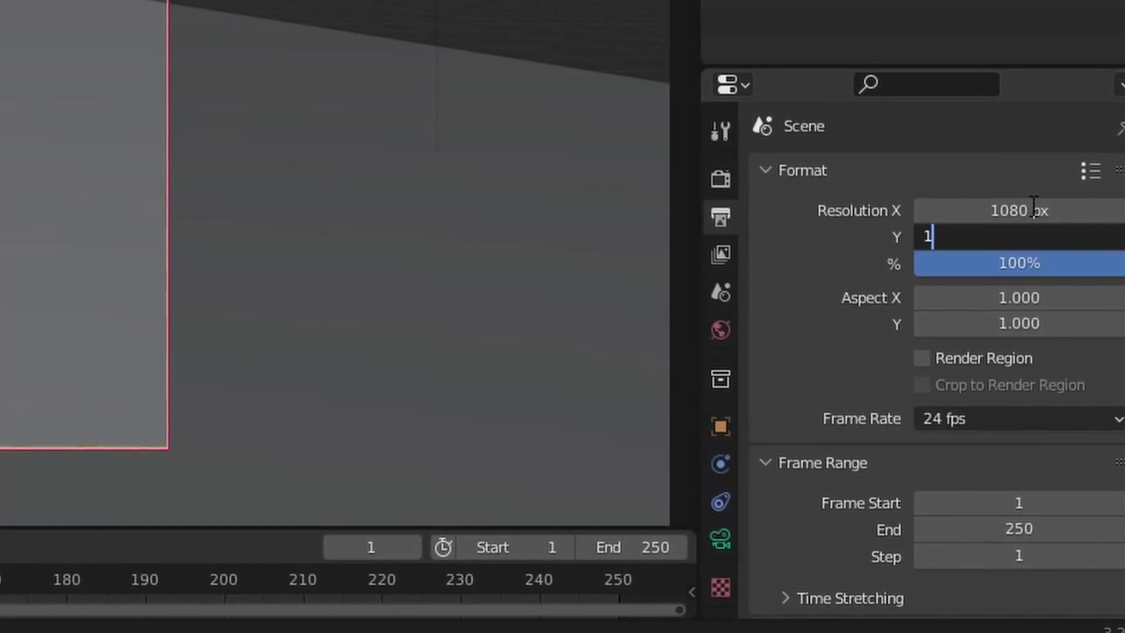
pyautogui.write('920')
pyautogui.press('Return')
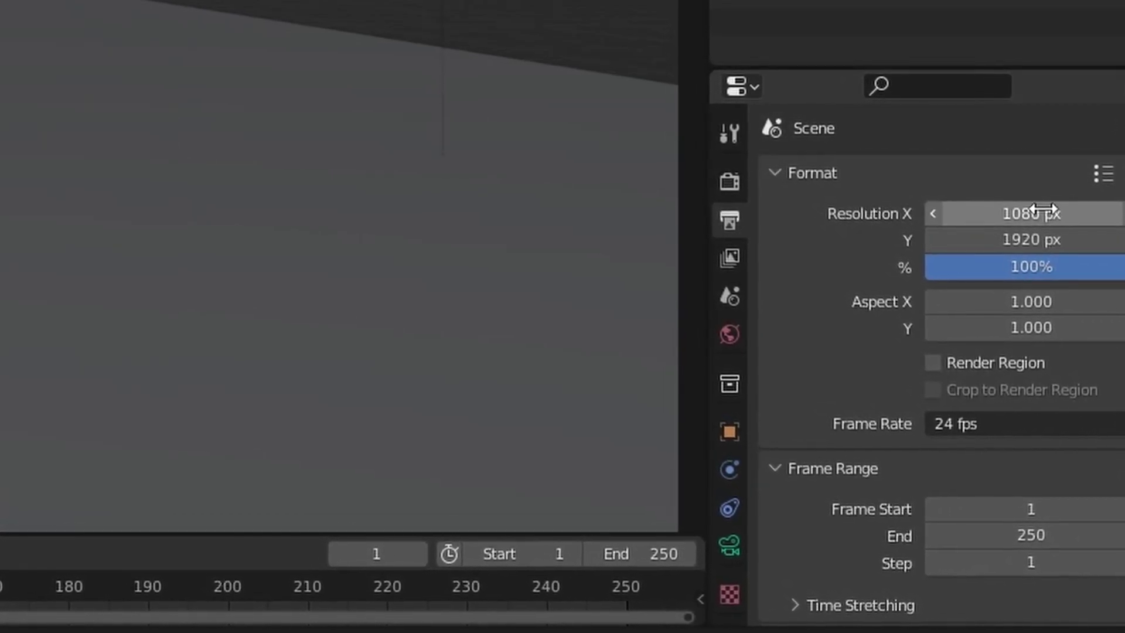
# Set the camera's focal length to 20 mm
pyautogui.click(938, 586)
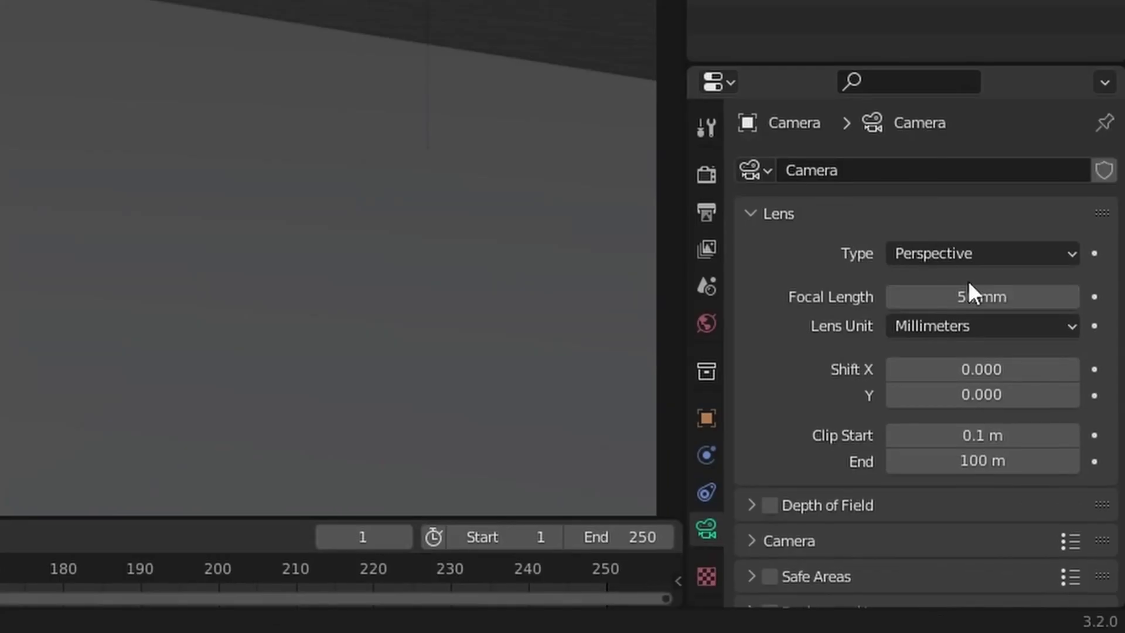
pyautogui.click(1053, 480)
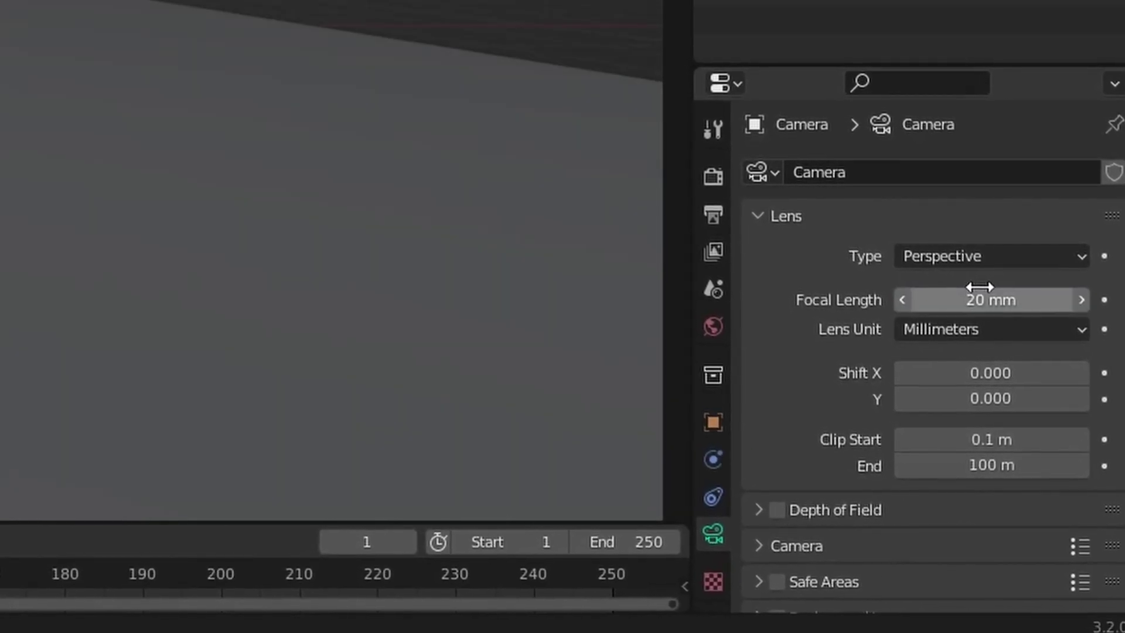
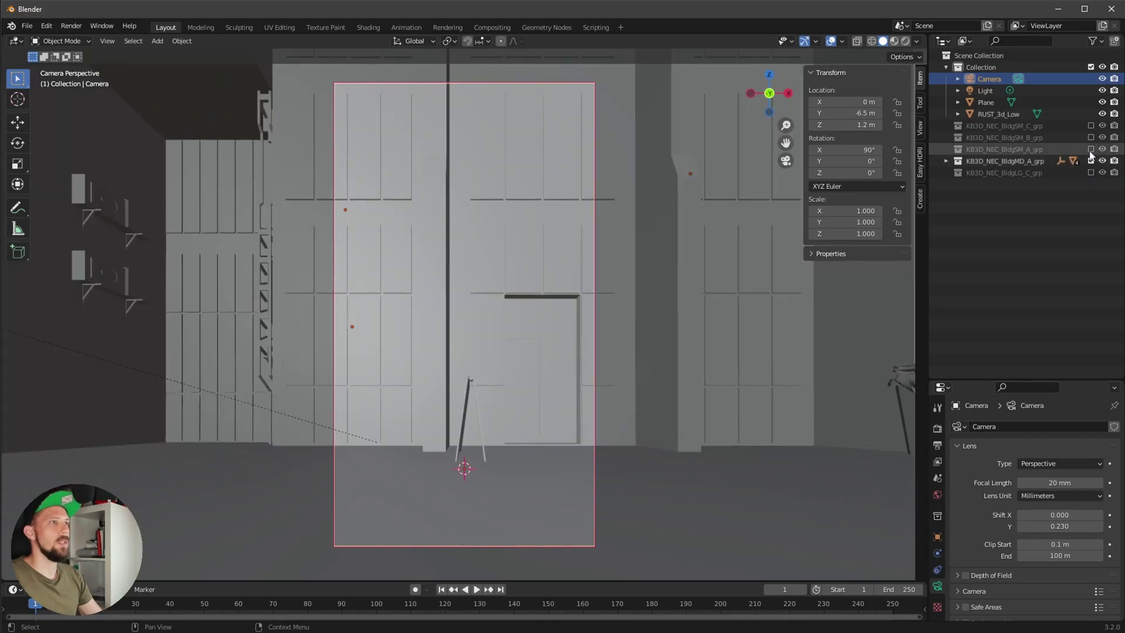
pyautogui.click(1090, 125)
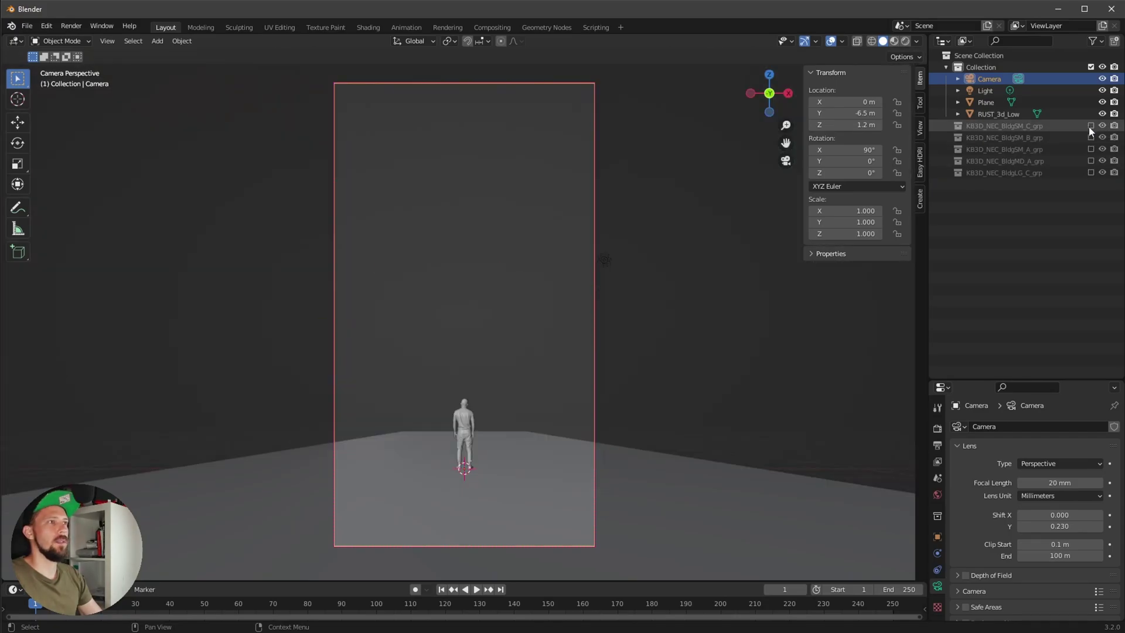
# Exclude the BldgMD_A collection, enable BldgSM_C and display it in Material Preview shading
pyautogui.press('z')
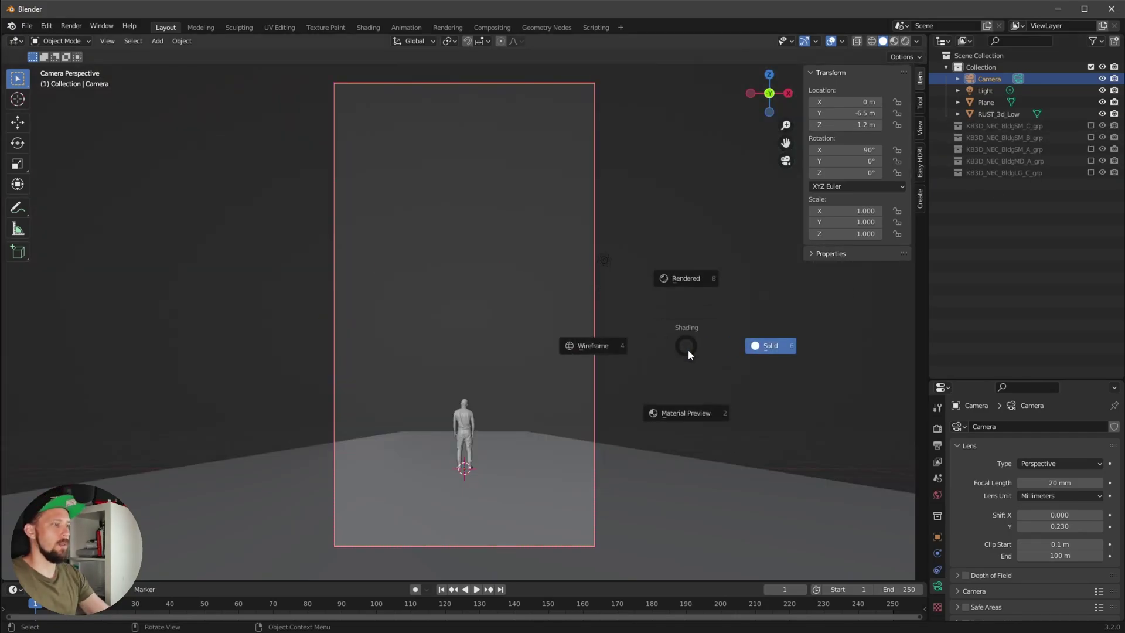
pyautogui.click(727, 438)
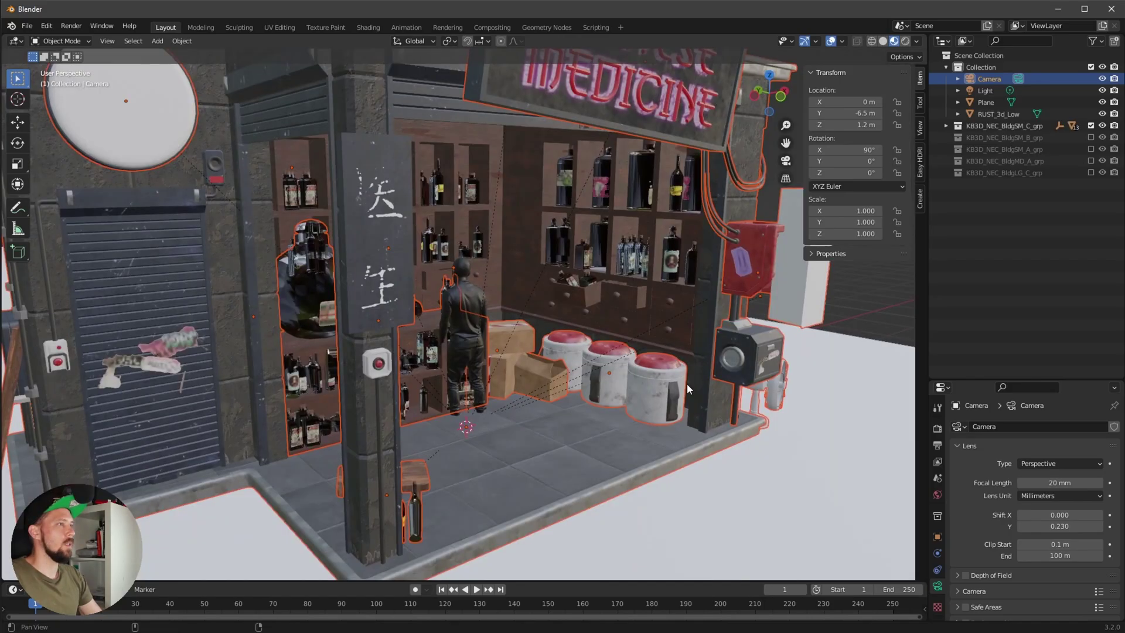
pyautogui.moveTo(687, 383); pyautogui.dragTo(575, 357, button='middle')
pyautogui.scroll(3, 605, 337)
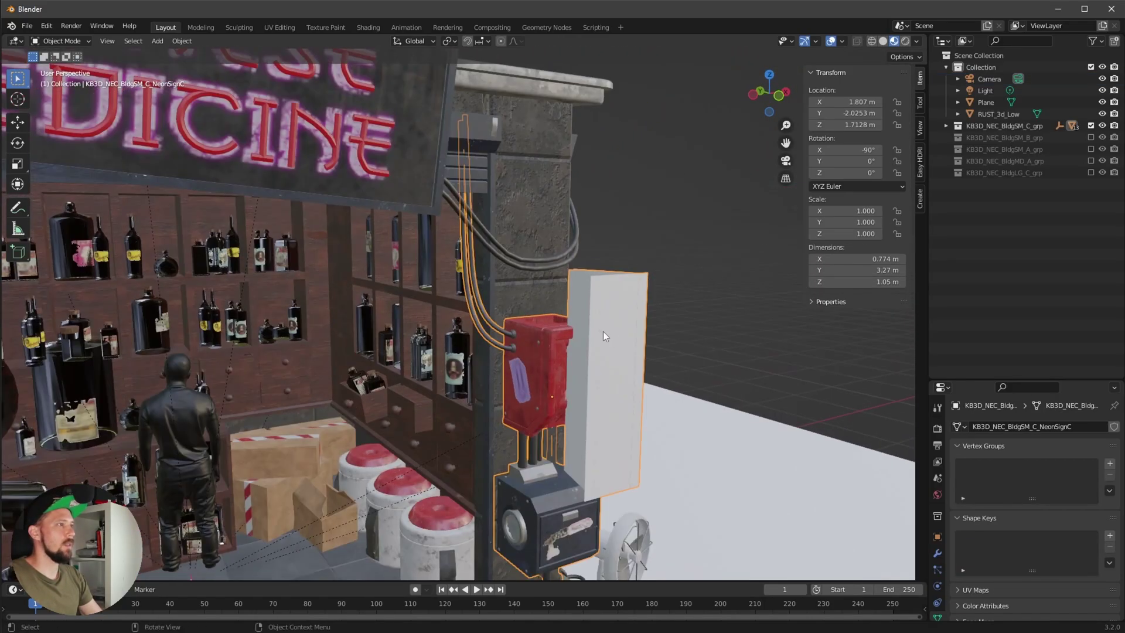
pyautogui.scroll(-1, 635, 309)
# Expand the BldgSM_C collection and delete its blank box-shaped NeonSignC object from the corner pillar
pyautogui.click(945, 125)
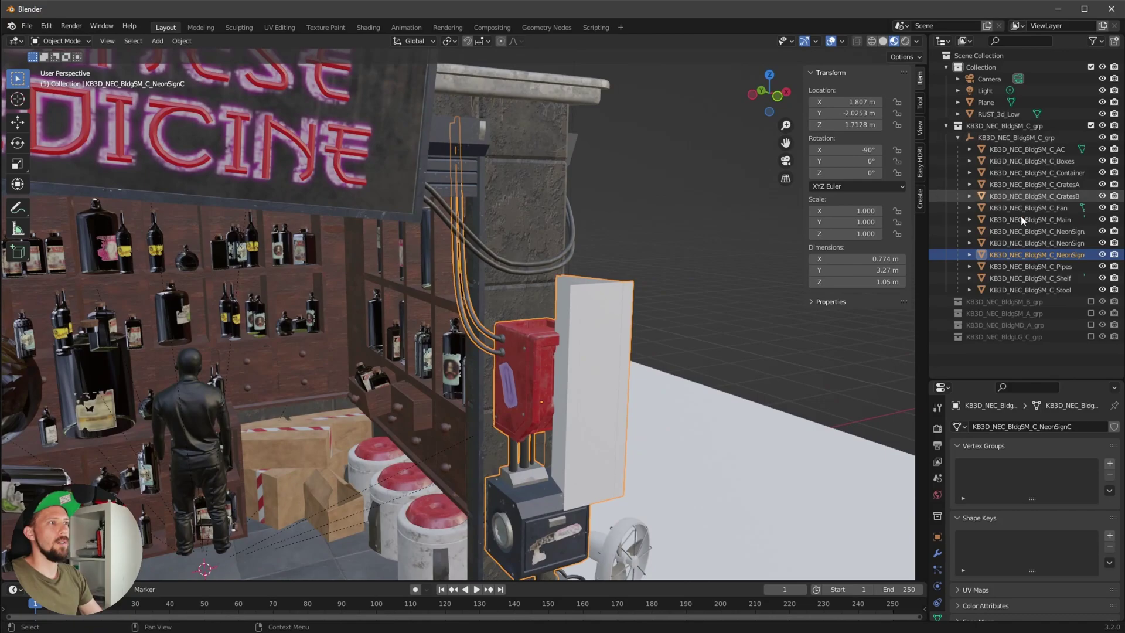
pyautogui.moveTo(707, 404); pyautogui.dragTo(711, 434, button='middle')
pyautogui.scroll(2, 650, 471)
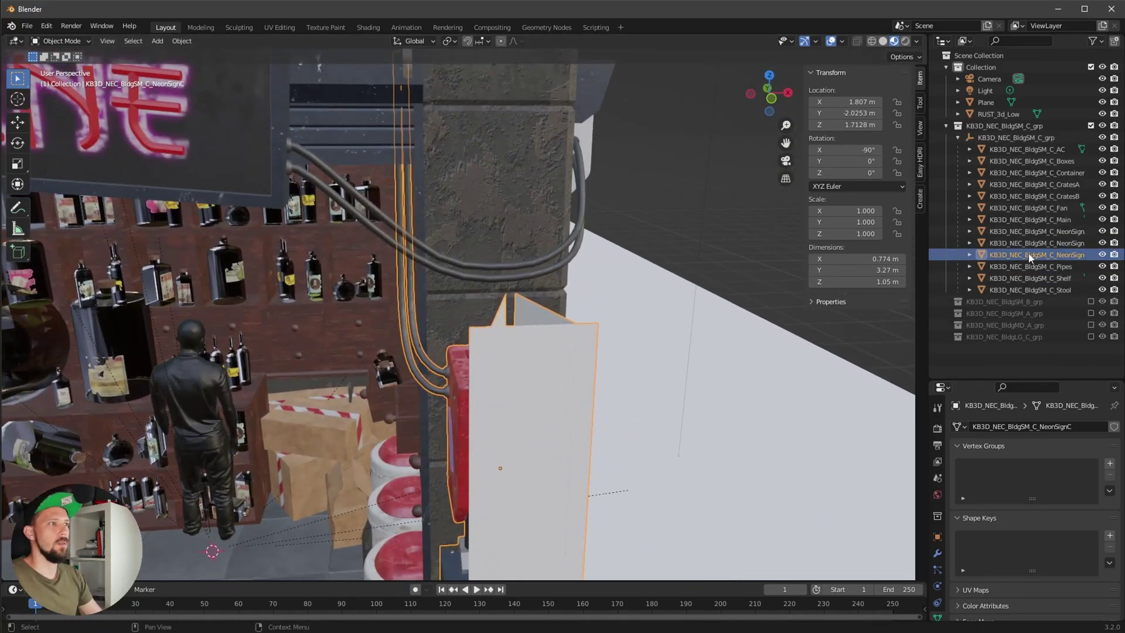
pyautogui.press('x')
pyautogui.scroll(-7, 603, 528)
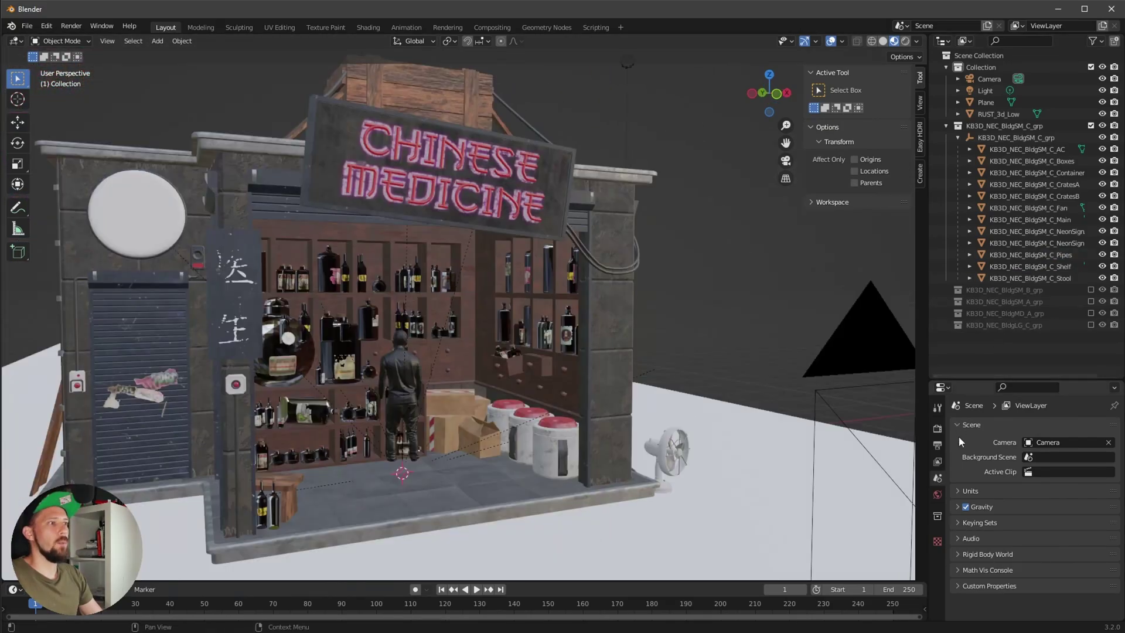
# Pick the KB3D_NEC_LightRed material of the Chinese Medicine sign and open its nodes in the Shading workspace
pyautogui.click(526, 221)
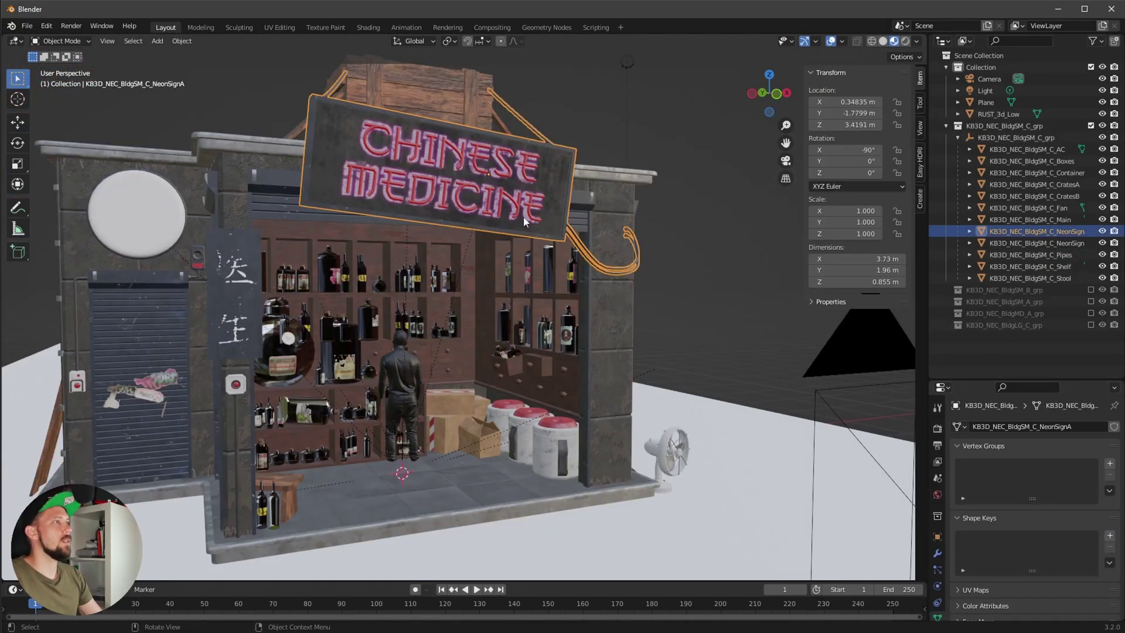
pyautogui.scroll(-4, 959, 540)
pyautogui.scroll(-3, 937, 539)
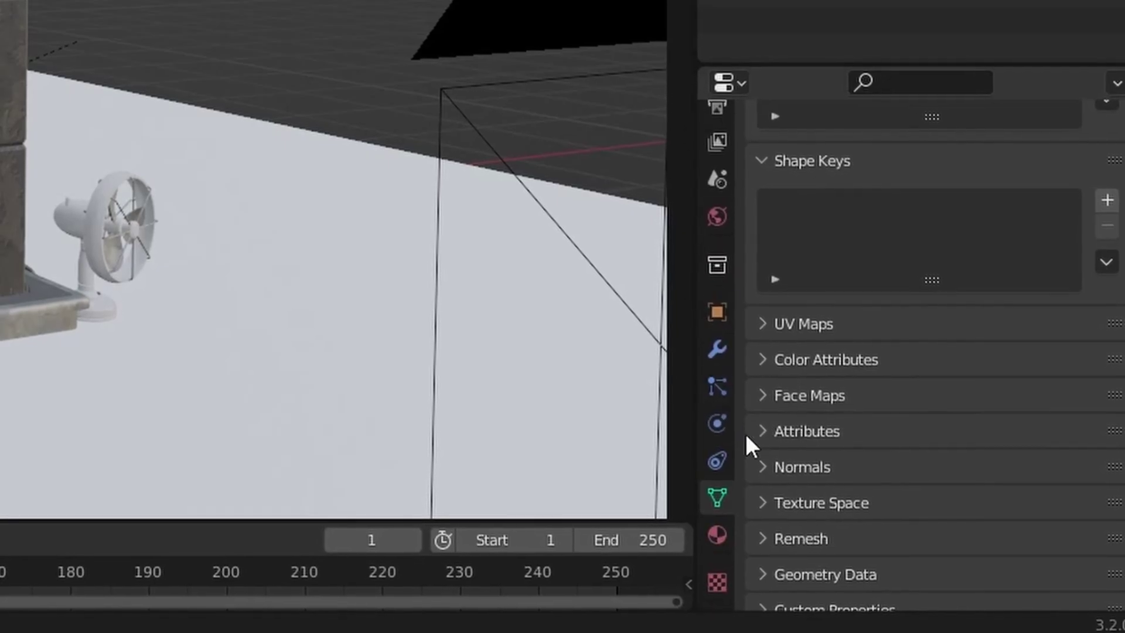
pyautogui.click(717, 534)
pyautogui.scroll(5, 823, 328)
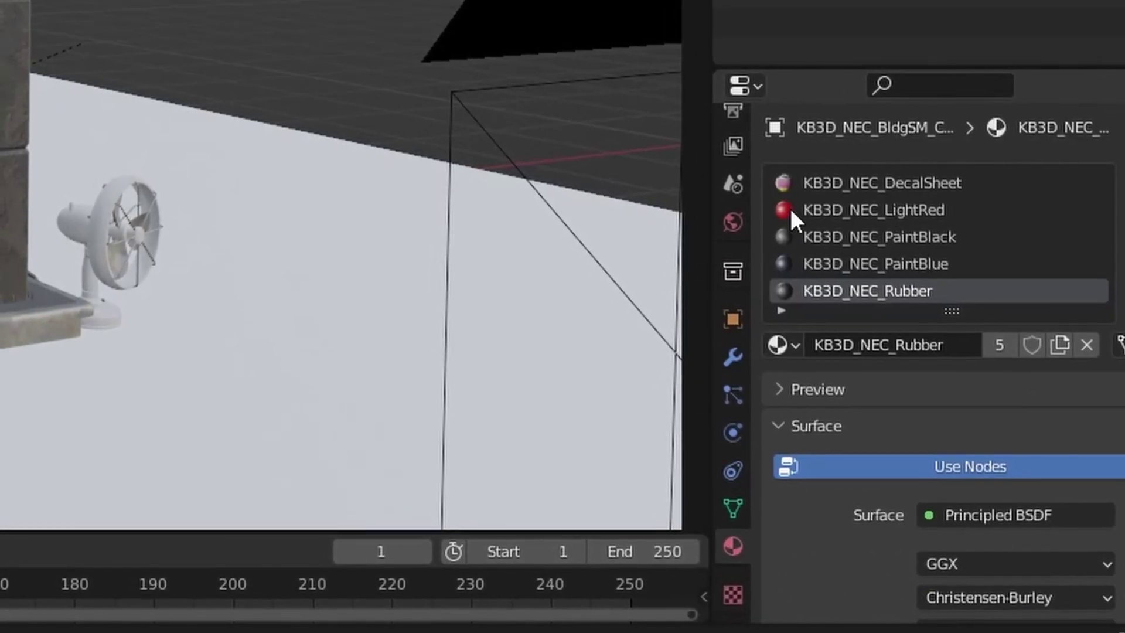
pyautogui.click(845, 212)
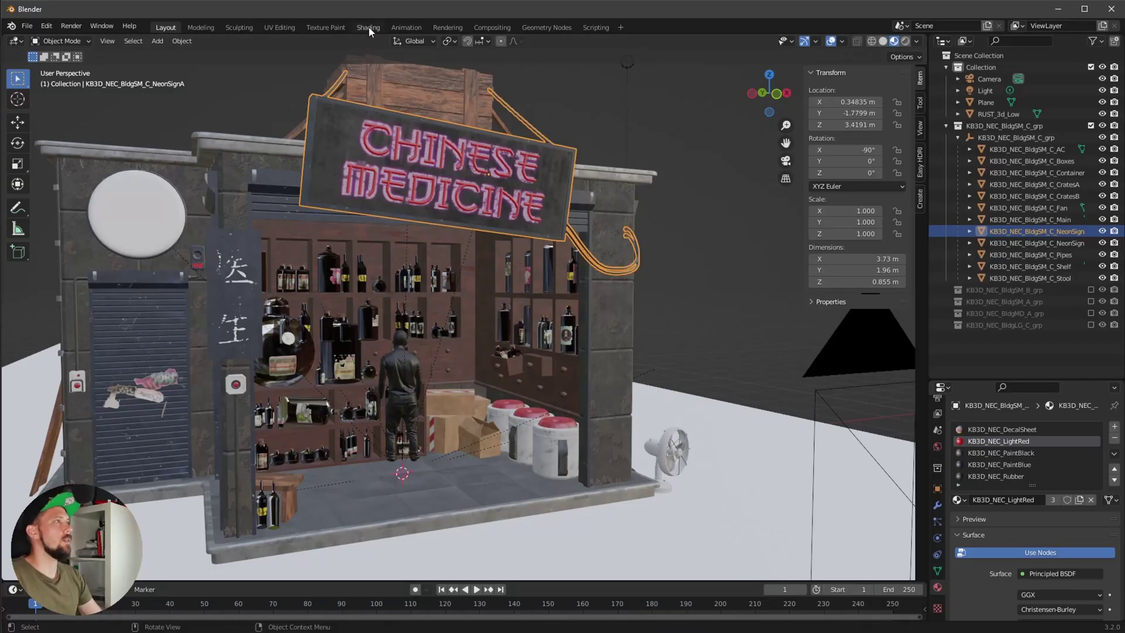
pyautogui.click(368, 27)
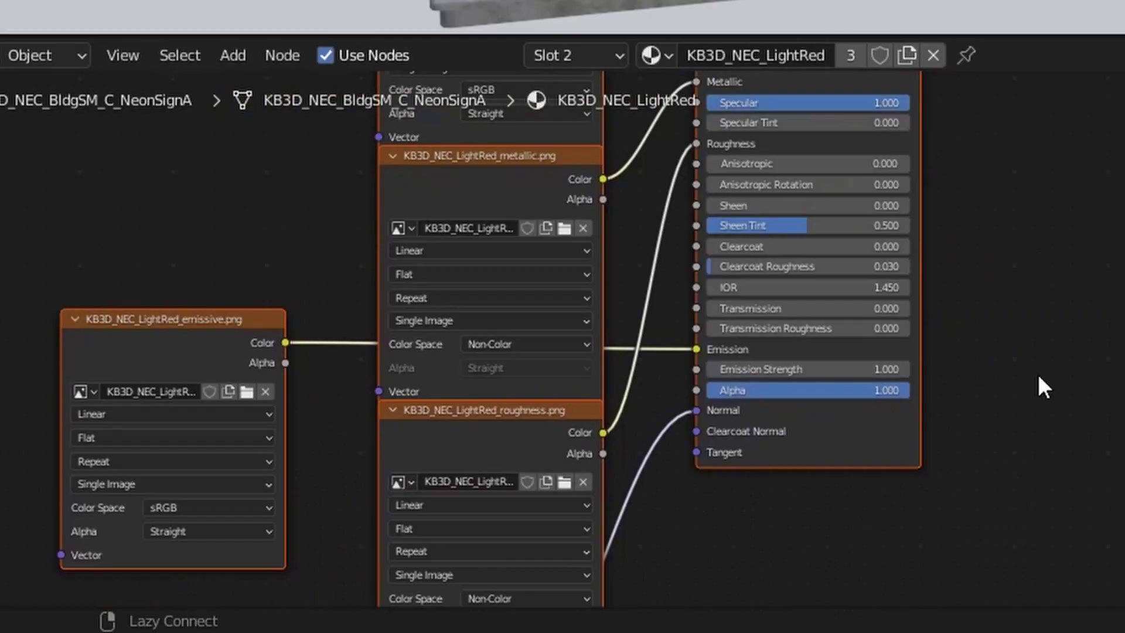
pyautogui.keyDown('ctrl'); pyautogui.keyDown('alt'); pyautogui.moveTo(1034, 388); pyautogui.dragTo(1124, 328); pyautogui.keyUp('alt'); pyautogui.keyUp('ctrl')
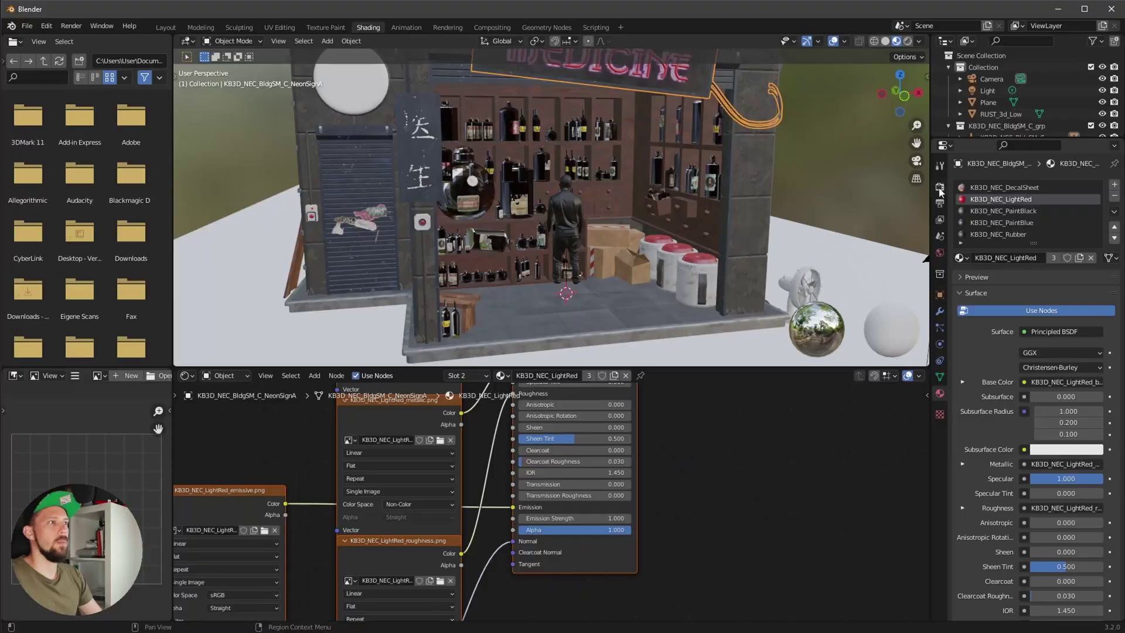
# Enable Eevee's Ambient Occlusion, Bloom and Screen Space Reflections, with Trace Precision and Max Roughness at 1 and Edge Fading at 0
pyautogui.click(939, 187)
pyautogui.click(782, 228)
pyautogui.click(781, 262)
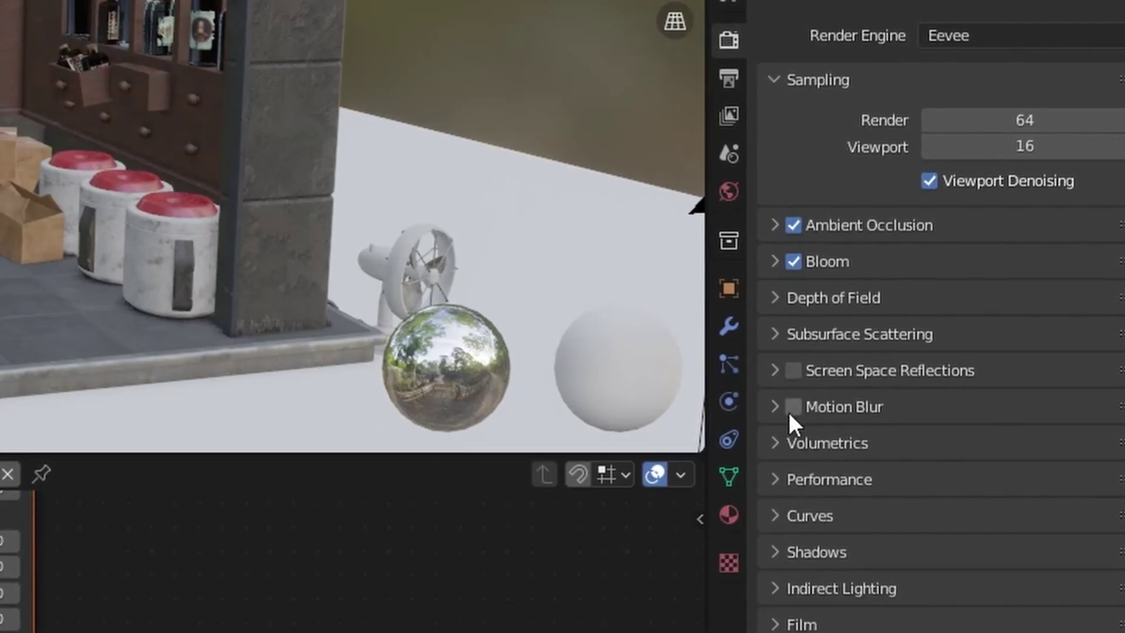
pyautogui.click(791, 370)
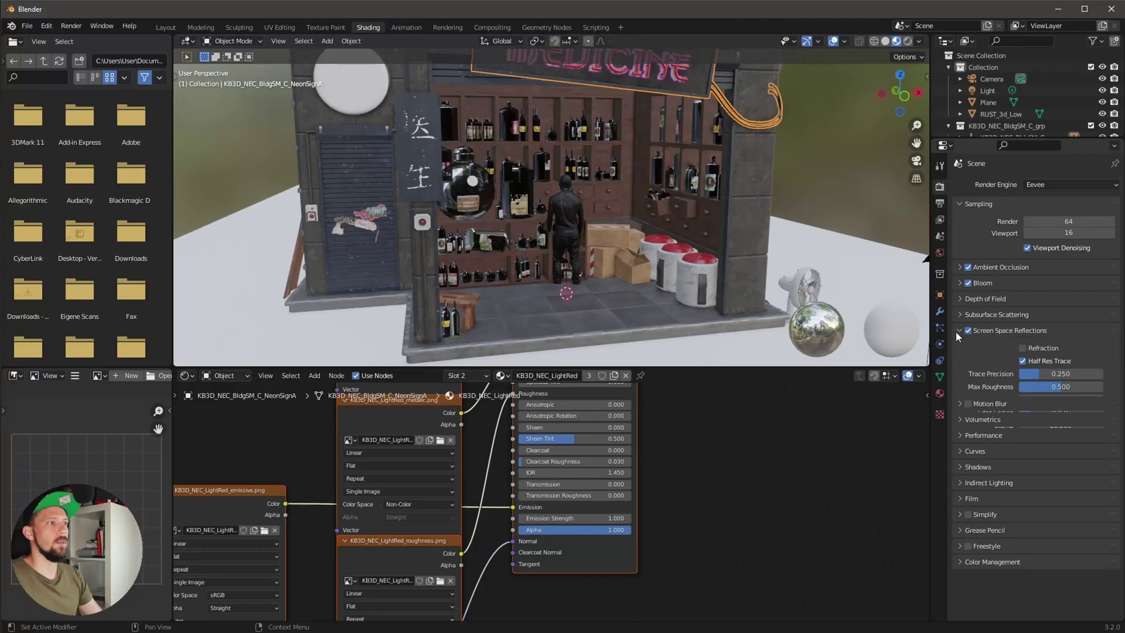
pyautogui.click(783, 370)
pyautogui.moveTo(944, 246)
pyautogui.mouseDown()
pyautogui.moveTo(1008, 246)
pyautogui.moveTo(1041, 336)
pyautogui.mouseUp()
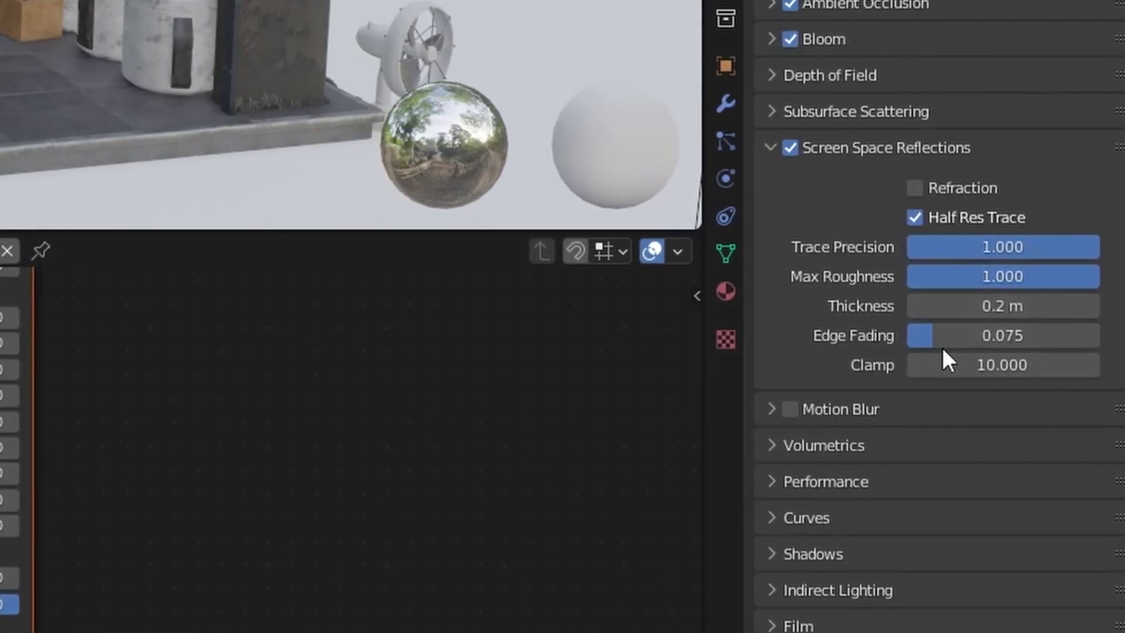
pyautogui.moveTo(956, 339); pyautogui.dragTo(781, 421)
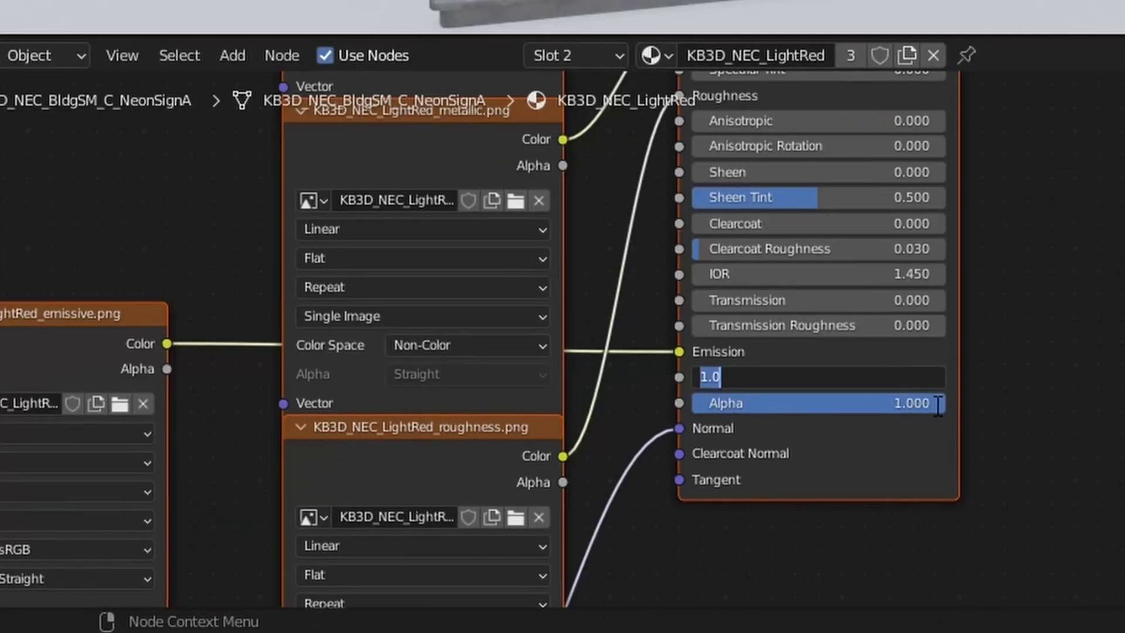
# Set the KB3D_NEC_LightRed material's emission strength to 15 and check the glowing sign on the shop
pyautogui.write('15')
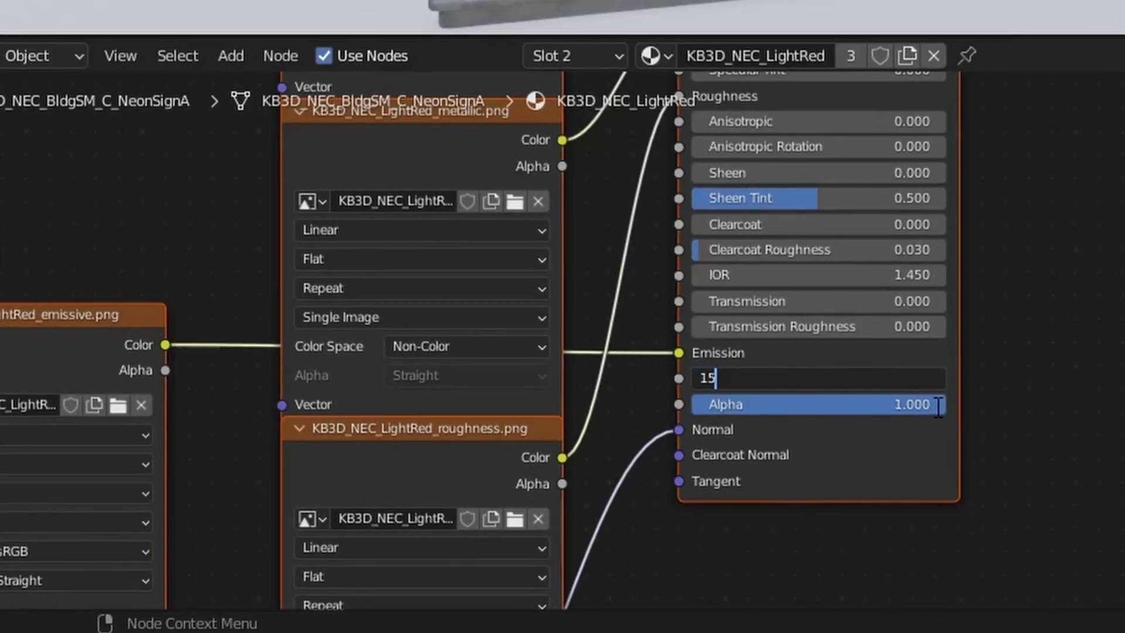
pyautogui.press('Return')
pyautogui.moveTo(773, 257); pyautogui.dragTo(749, 344, button='middle')
pyautogui.moveTo(703, 293); pyautogui.dragTo(638, 195, button='middle')
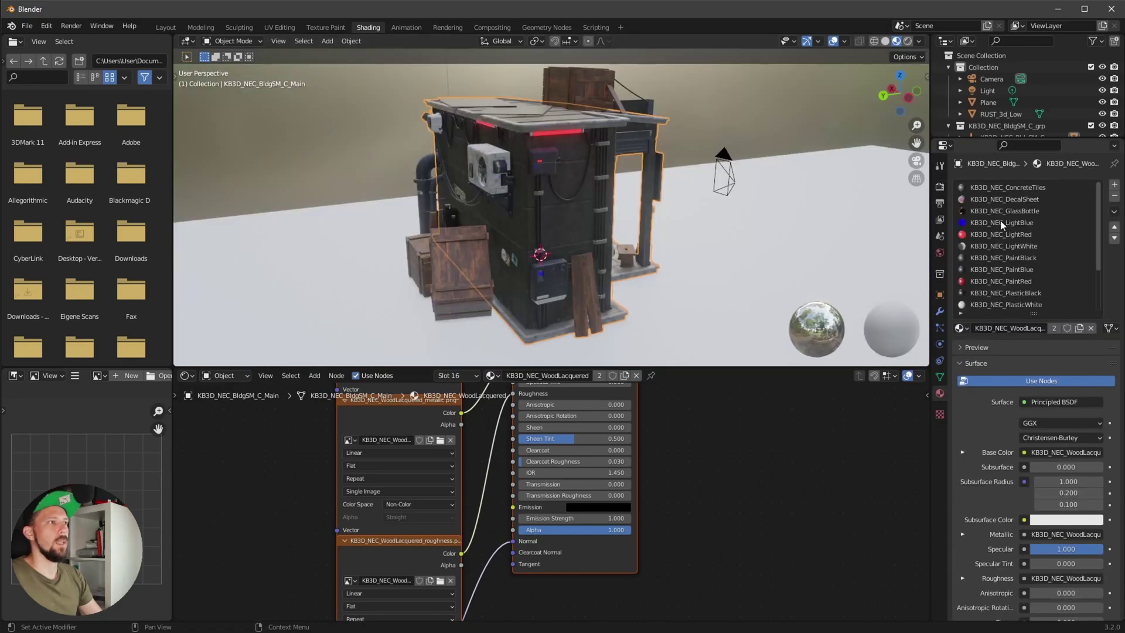
# Set the emission strength of the main building's KB3D_NEC_LightBlue material to 15 and check the lights around the shop
pyautogui.click(997, 223)
pyautogui.moveTo(717, 527)
pyautogui.keyDown('ctrl'); pyautogui.keyDown('alt'); pyautogui.mouseDown()
pyautogui.moveTo(734, 504)
pyautogui.moveTo(722, 548)
pyautogui.mouseUp(); pyautogui.keyUp('alt'); pyautogui.keyUp('ctrl')
pyautogui.click(611, 519)
pyautogui.write('15')
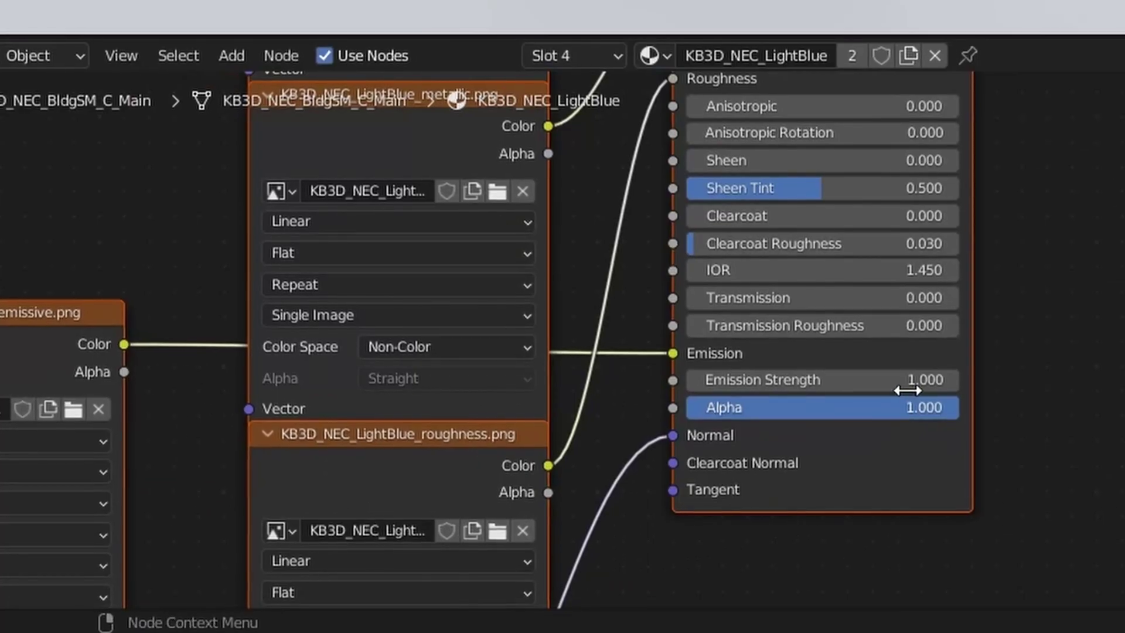
pyautogui.press('Return')
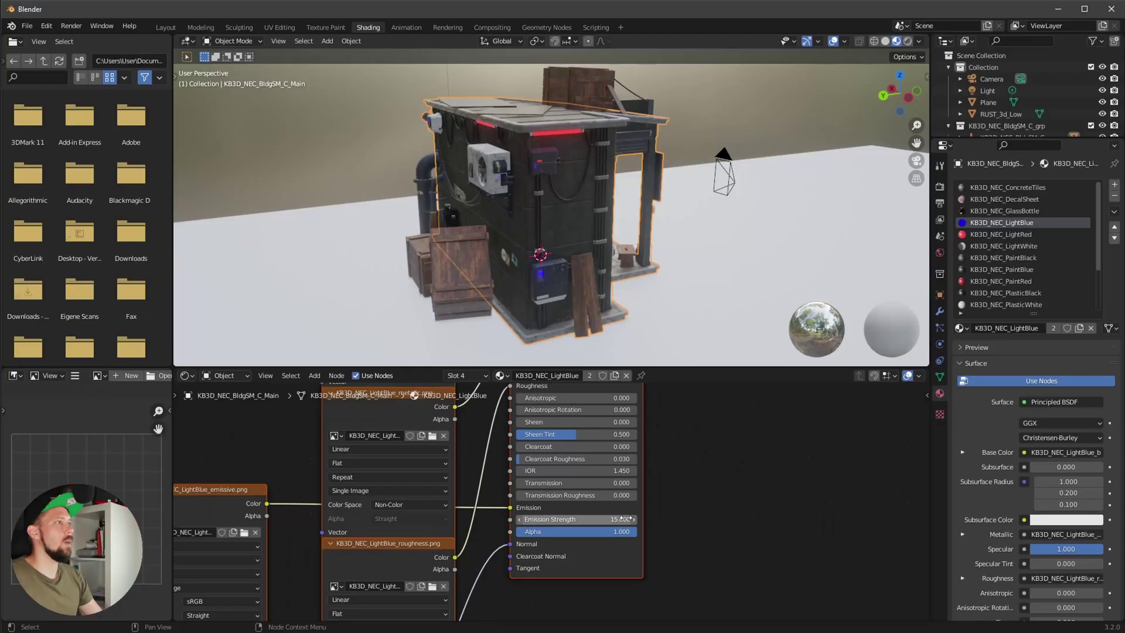
pyautogui.scroll(5, 545, 229)
pyautogui.moveTo(624, 256); pyautogui.dragTo(648, 199, button='middle')
pyautogui.scroll(-6, 577, 235)
pyautogui.moveTo(578, 234); pyautogui.dragTo(563, 235, button='middle')
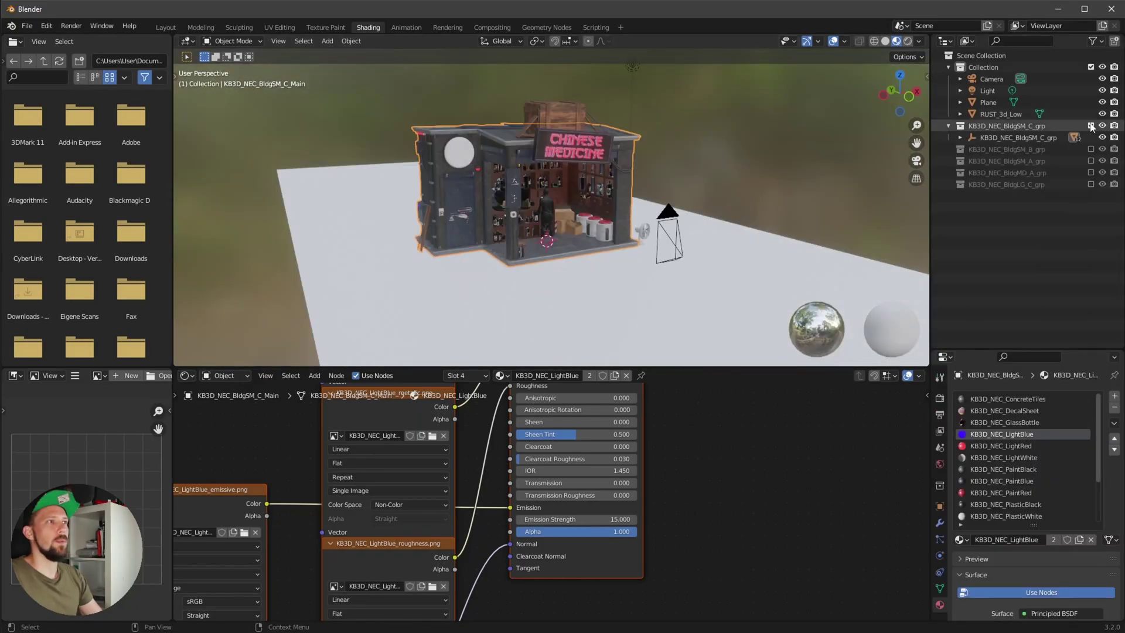
# Exclude the BldgSM_C collection and add it to the scene as a collection instance, seen through the camera
pyautogui.click(1090, 126)
pyautogui.press('KP_0')
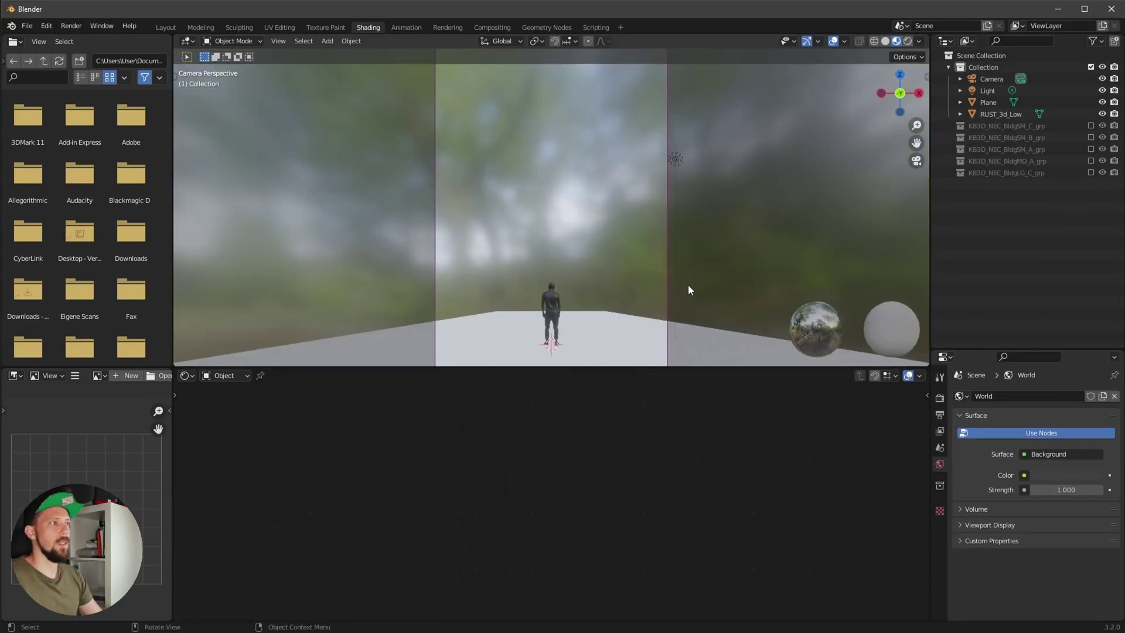
pyautogui.click(1018, 124)
pyautogui.rightClick(1020, 125)
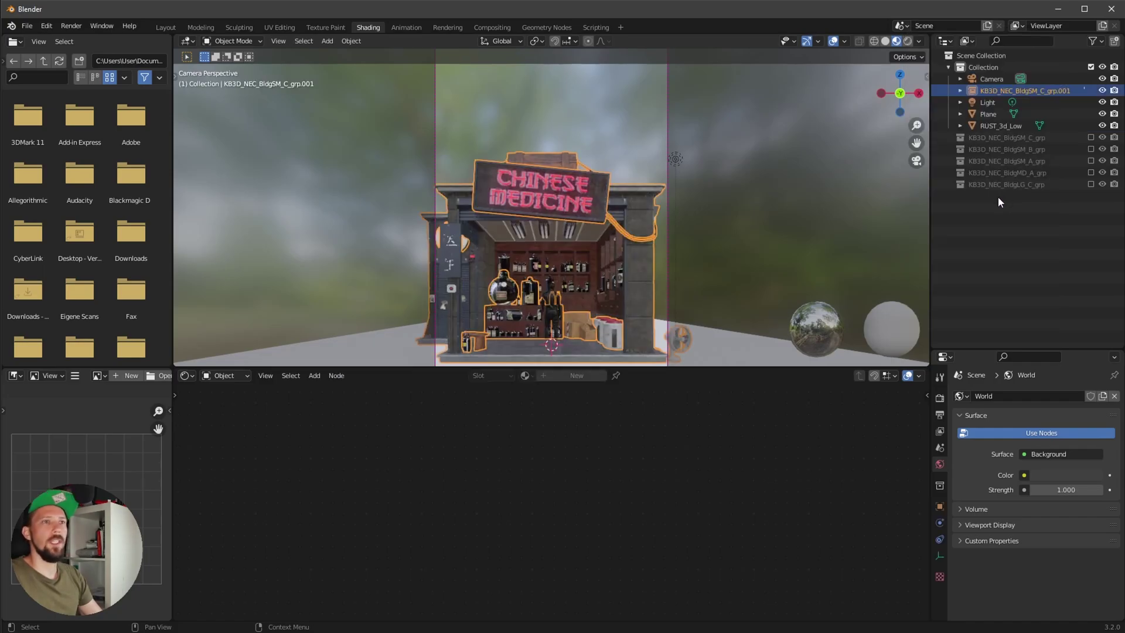
# In the Layout workspace's camera view, set the BldgSM_C instance's Z rotation to 90° and X location to -4 m
pyautogui.click(165, 27)
pyautogui.press('KP_0')
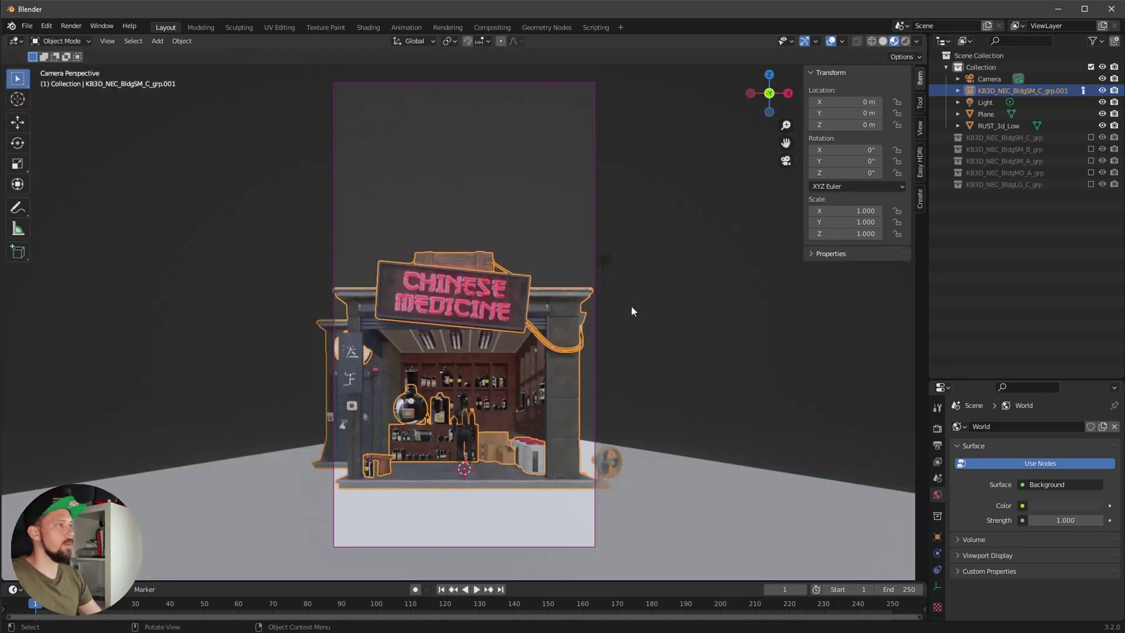
pyautogui.doubleClick(861, 173)
pyautogui.write('90')
pyautogui.press('Return')
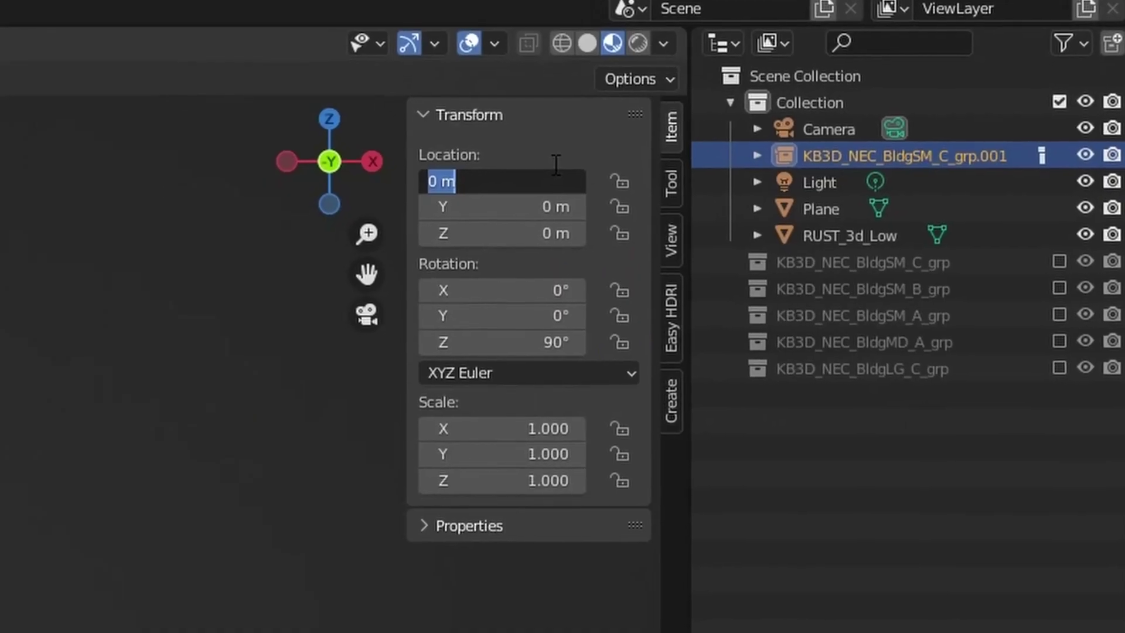
pyautogui.write('-4')
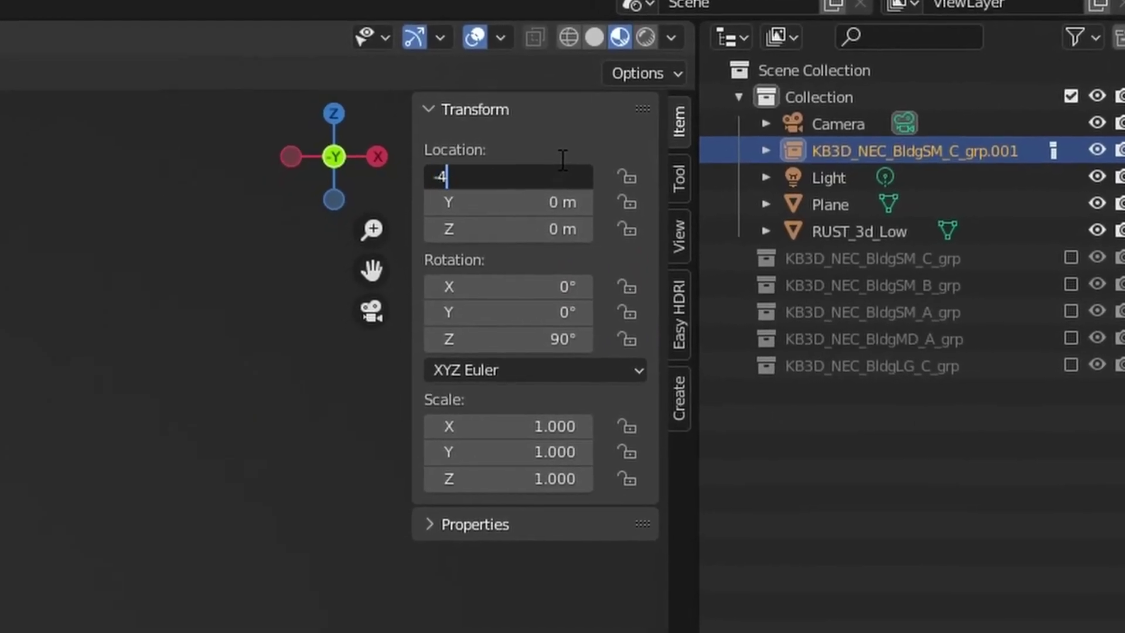
pyautogui.press('Return')
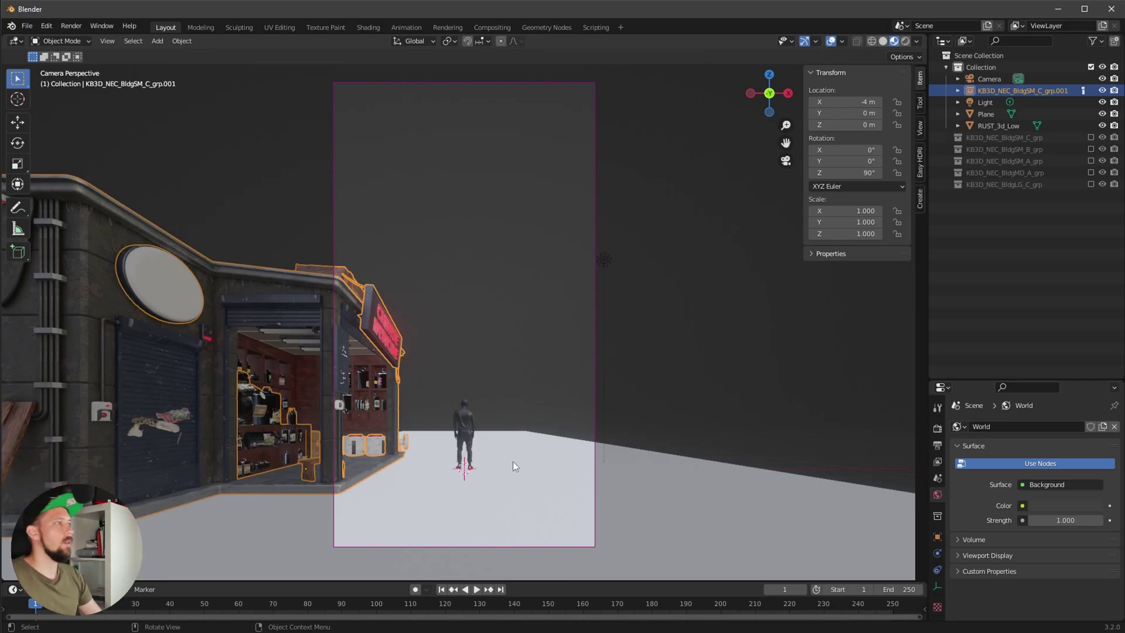
# Duplicate the medicine shop instance along the X axis to the opposite side of the street
pyautogui.hotkey('shift', 'd')
pyautogui.press('y')
pyautogui.press('x')
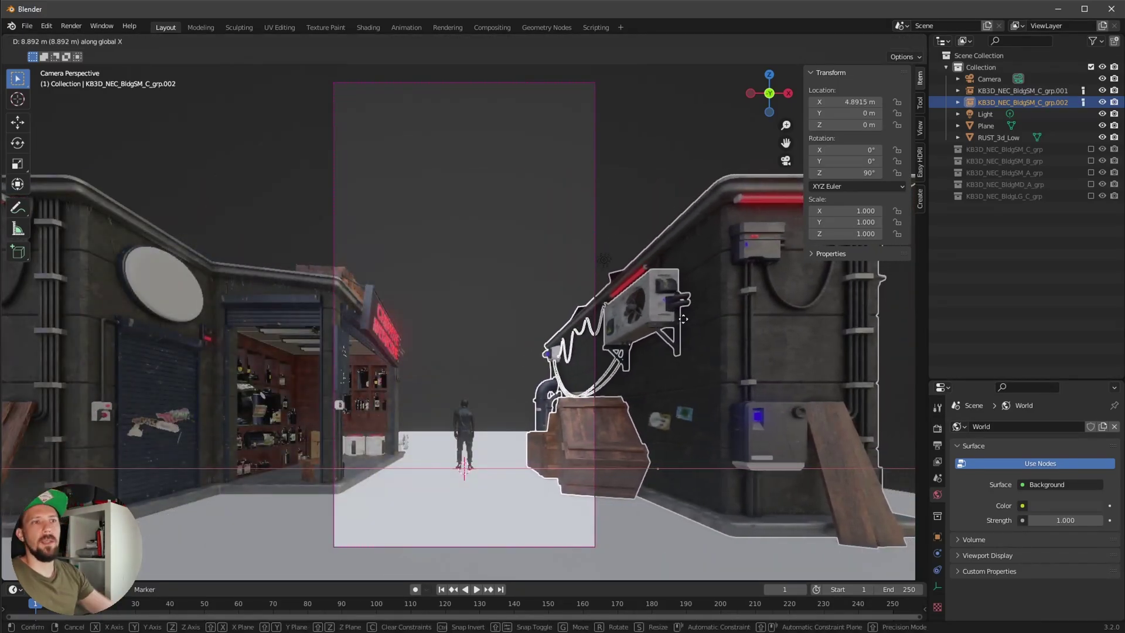
pyautogui.click(666, 315)
# Set the duplicated shop instance's location to X 5.25 m and Y 1.3 m
pyautogui.doubleClick(851, 102)
pyautogui.write('5.25')
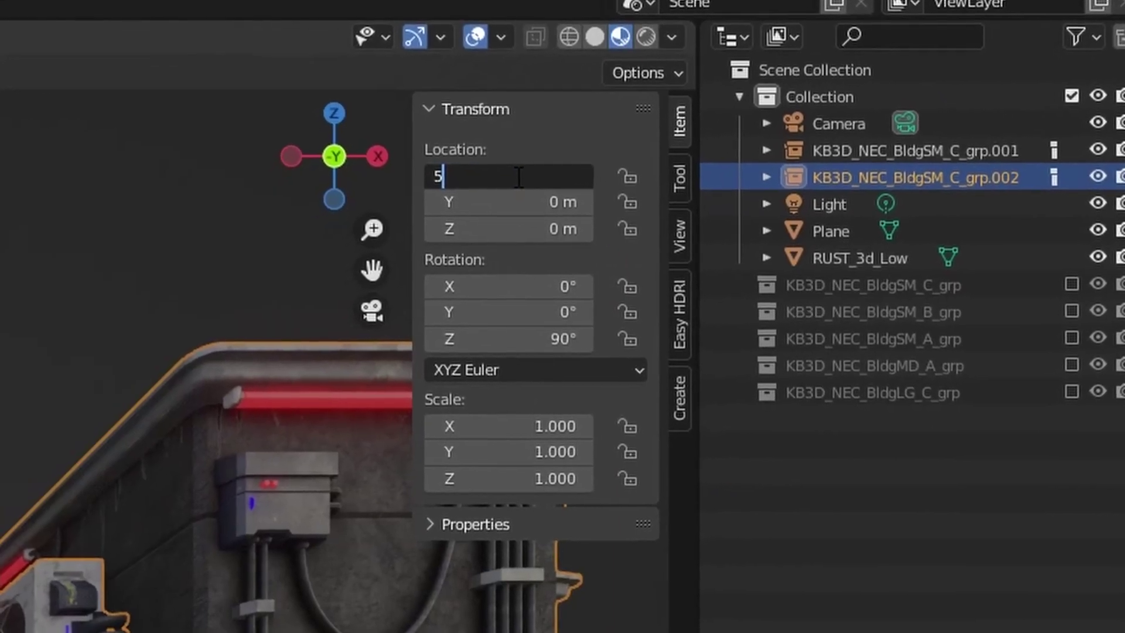
pyautogui.press('Return')
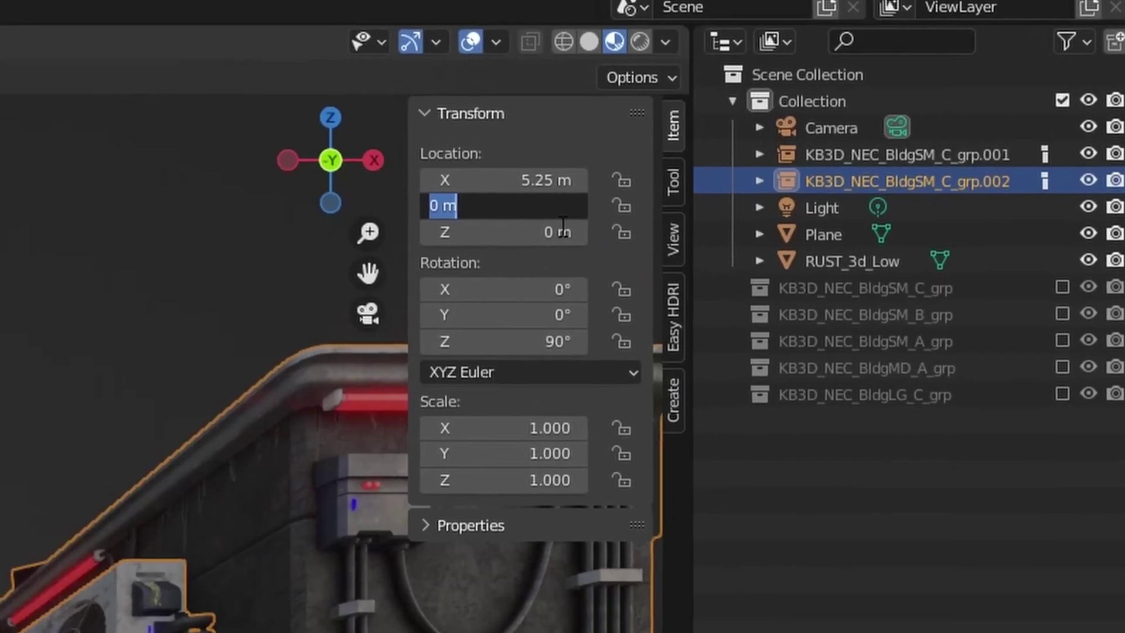
pyautogui.write('1.3')
pyautogui.press('Return')
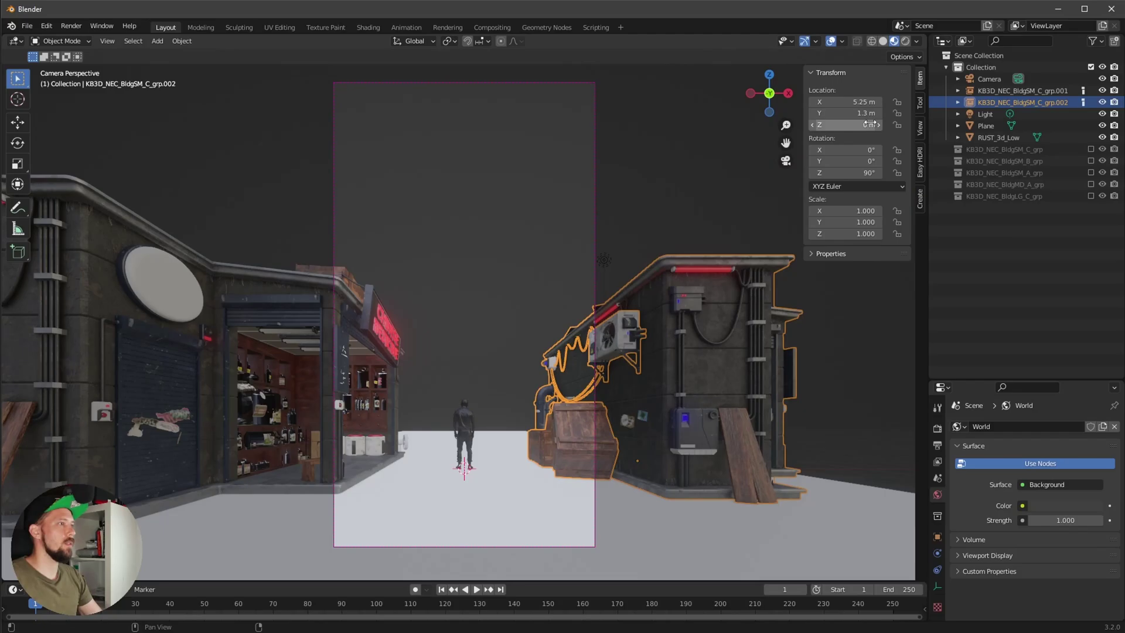
# Turn off the viewport overlays and check the street composition through the camera
pyautogui.scroll(3, 574, 434)
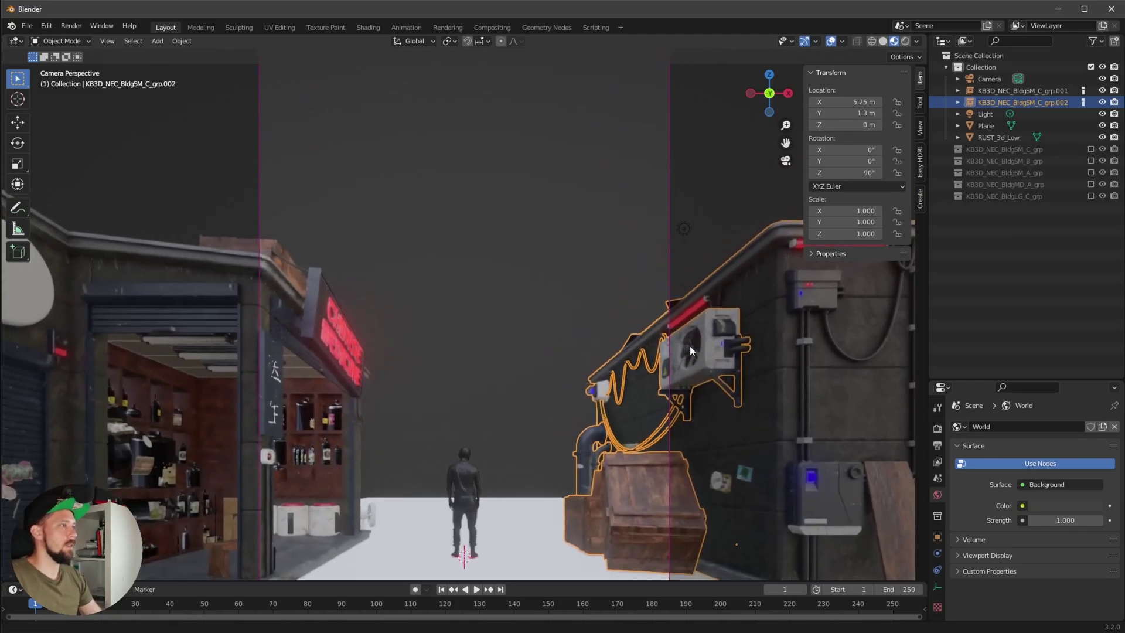
pyautogui.click(831, 41)
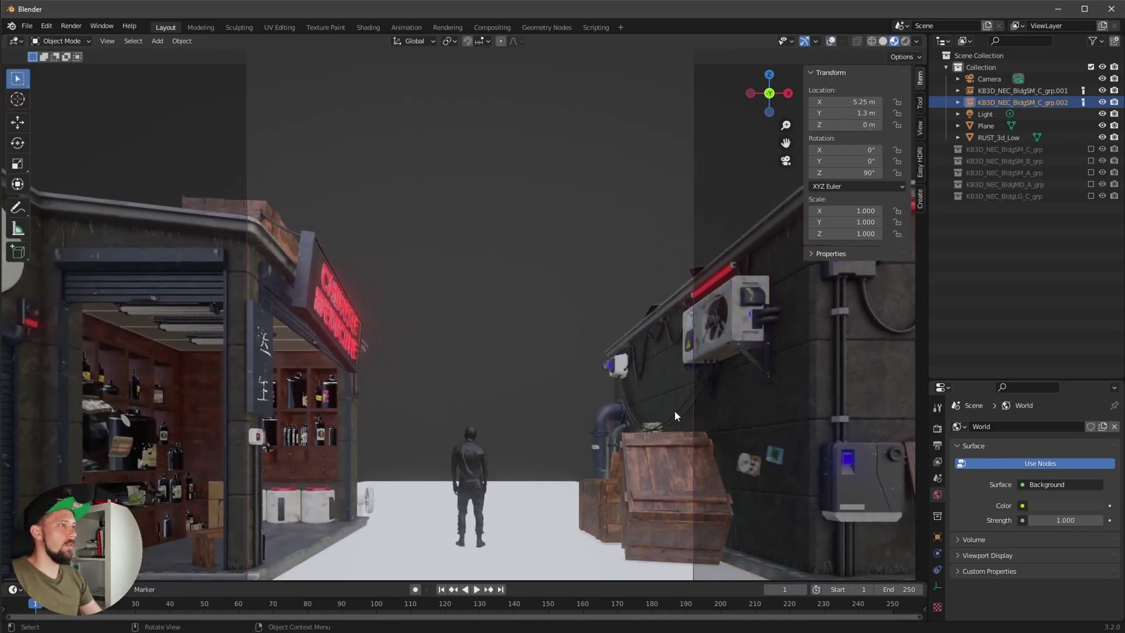
pyautogui.scroll(-3, 598, 464)
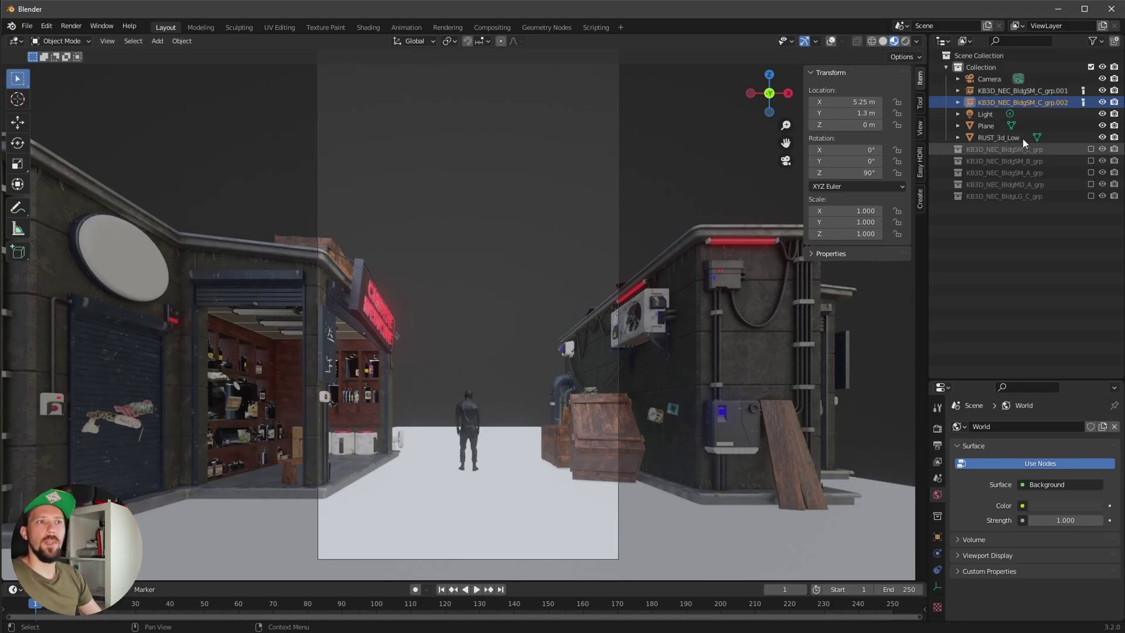
# Preview the BldgSM_B collection, exclude it again and add it to the scene as a collection instance
pyautogui.click(1091, 161)
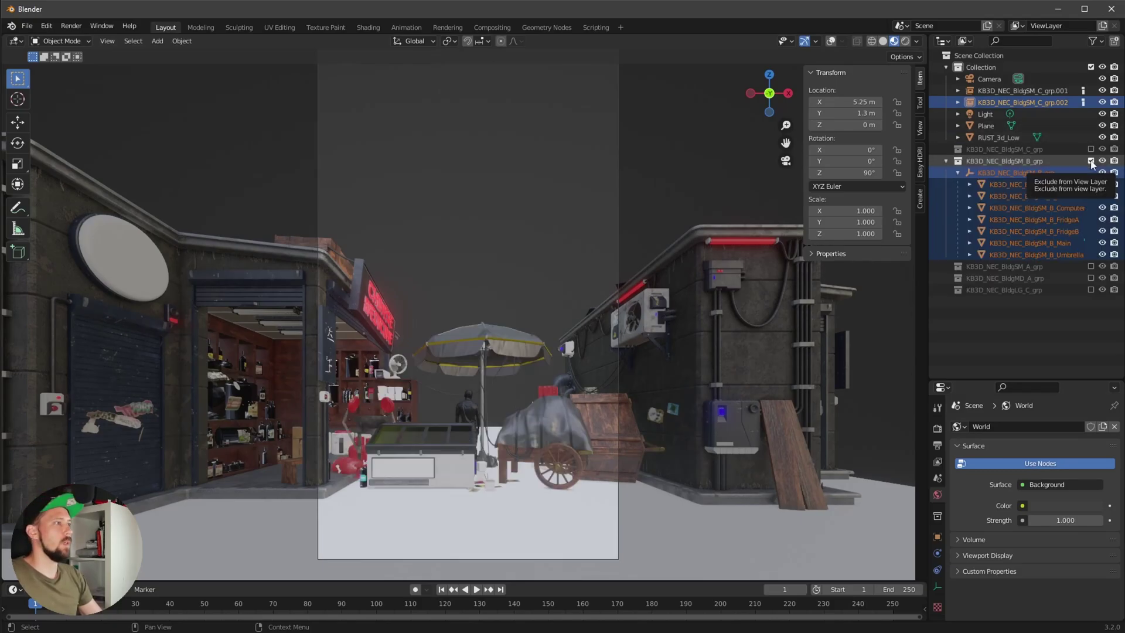
pyautogui.click(1091, 162)
pyautogui.click(1029, 159)
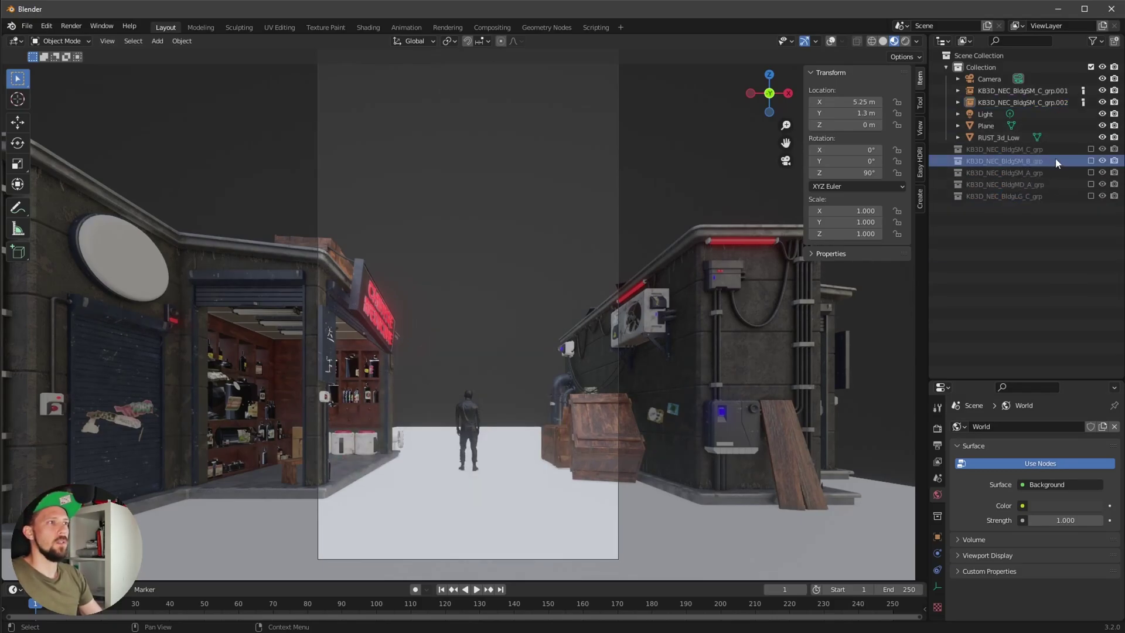
pyautogui.rightClick(1056, 159)
pyautogui.click(1024, 171)
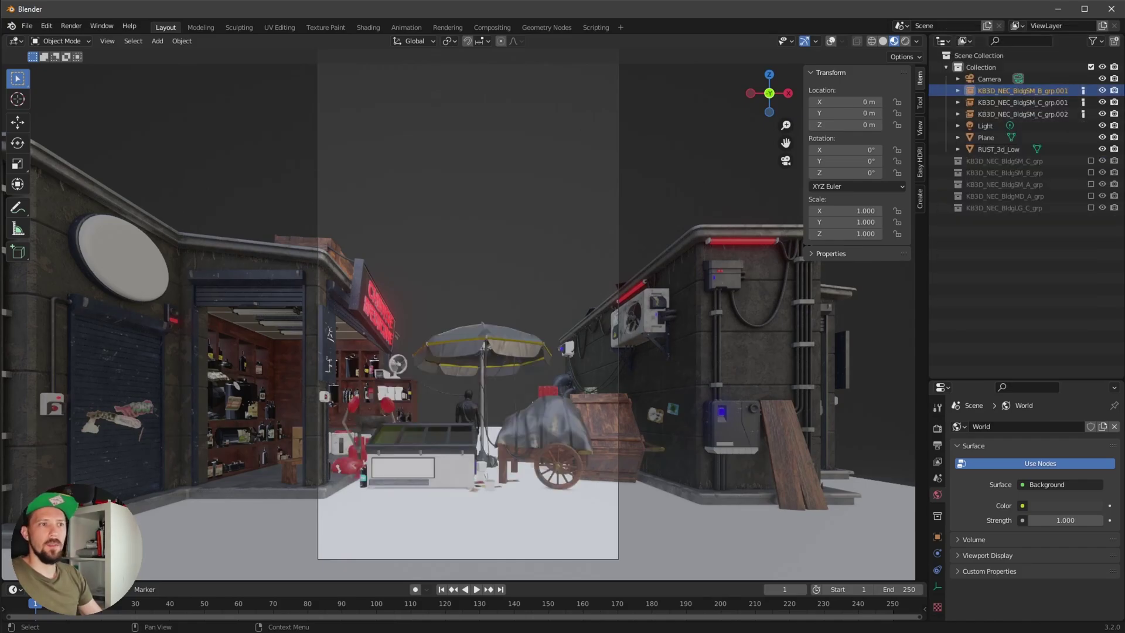
# Set the BldgSM_B market stall instance's X location to -1.6 m
pyautogui.click(861, 102)
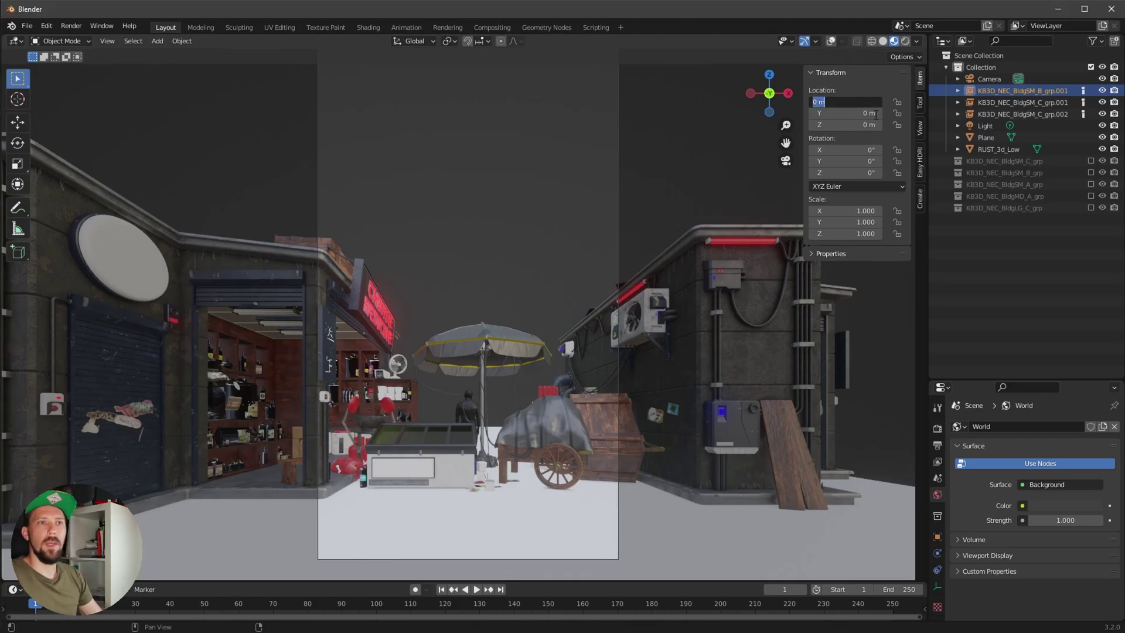
pyautogui.write('-1.6')
pyautogui.press('Return')
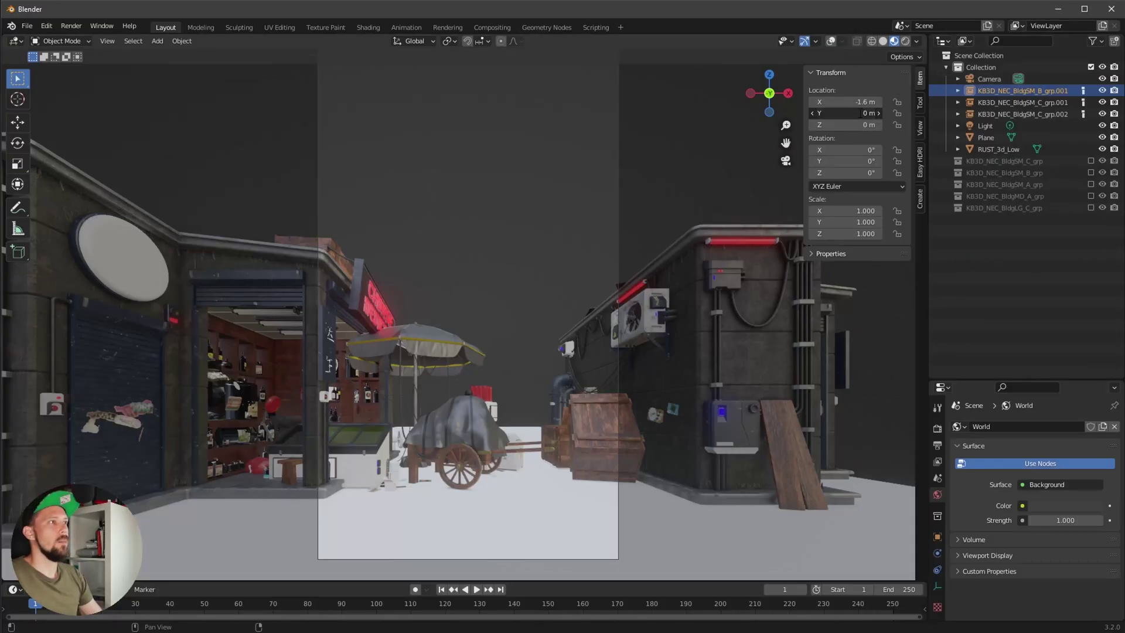
# Set the BldgSM_B market stall instance's Y location to 5.5 m and its Z rotation to 48°
pyautogui.write('5.5')
pyautogui.press('Return')
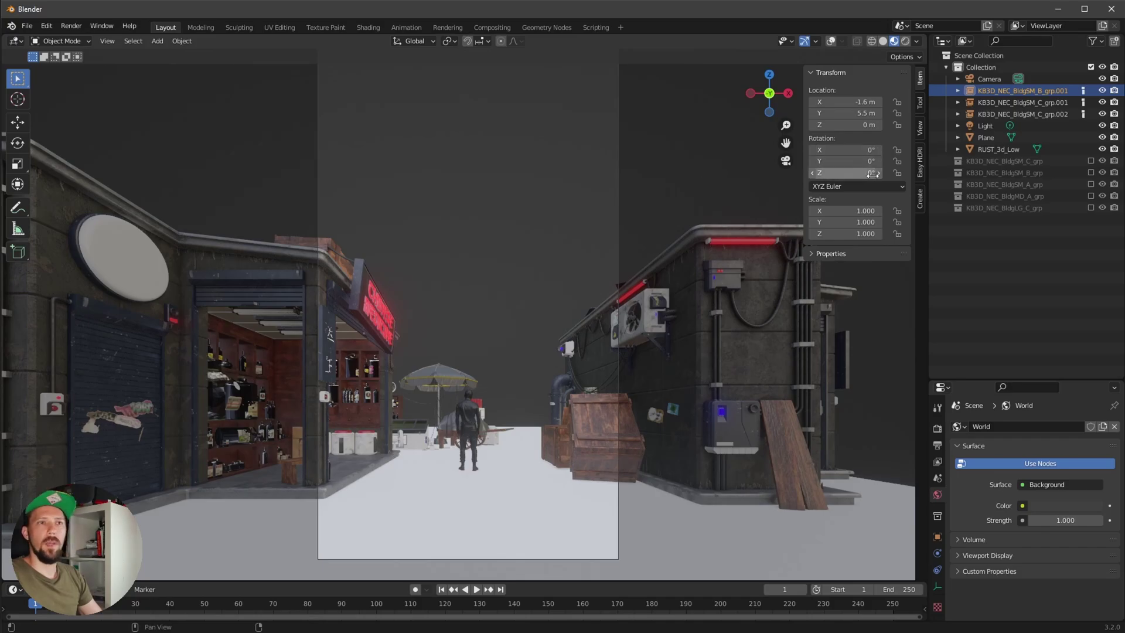
pyautogui.write('48')
pyautogui.press('Return')
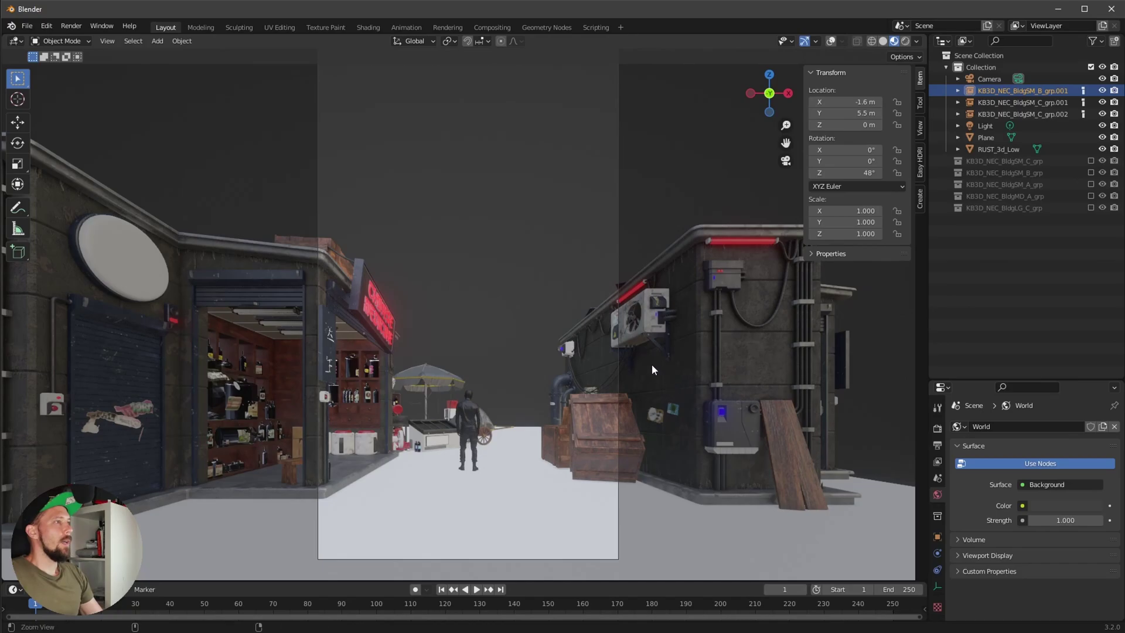
# Duplicate the market stall instance in place and set the copy's location to X 4.3 m and Y -2.8 m
pyautogui.keyDown('ctrl'); pyautogui.moveTo(651, 363); pyautogui.dragTo(633, 402, button='middle'); pyautogui.keyUp('ctrl')
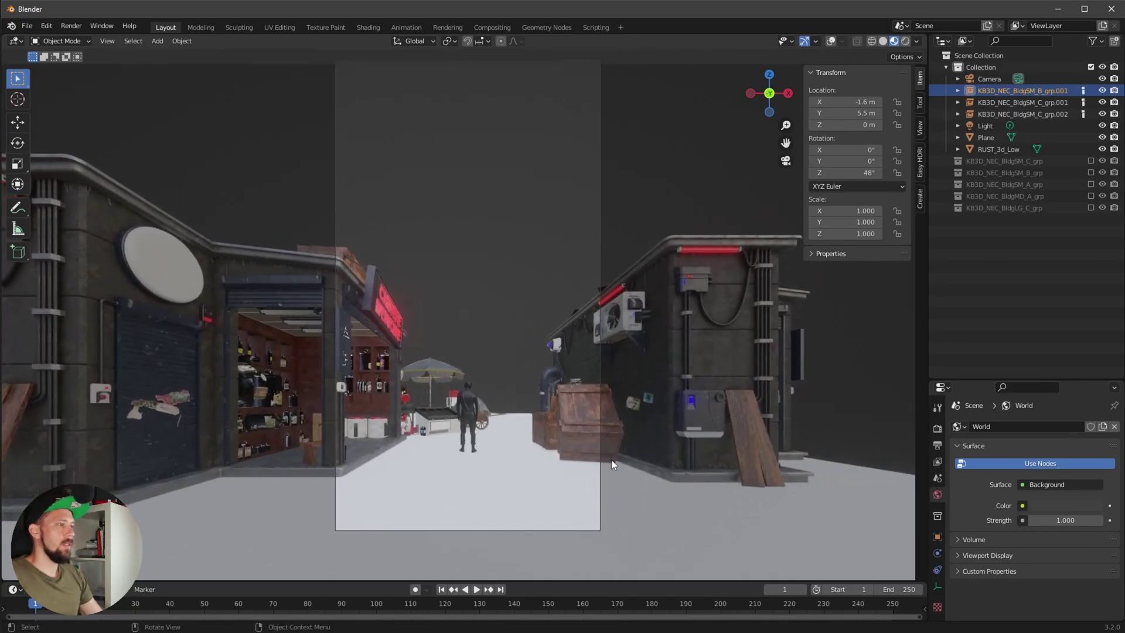
pyautogui.hotkey('shift', 'd')
pyautogui.rightClick(447, 397)
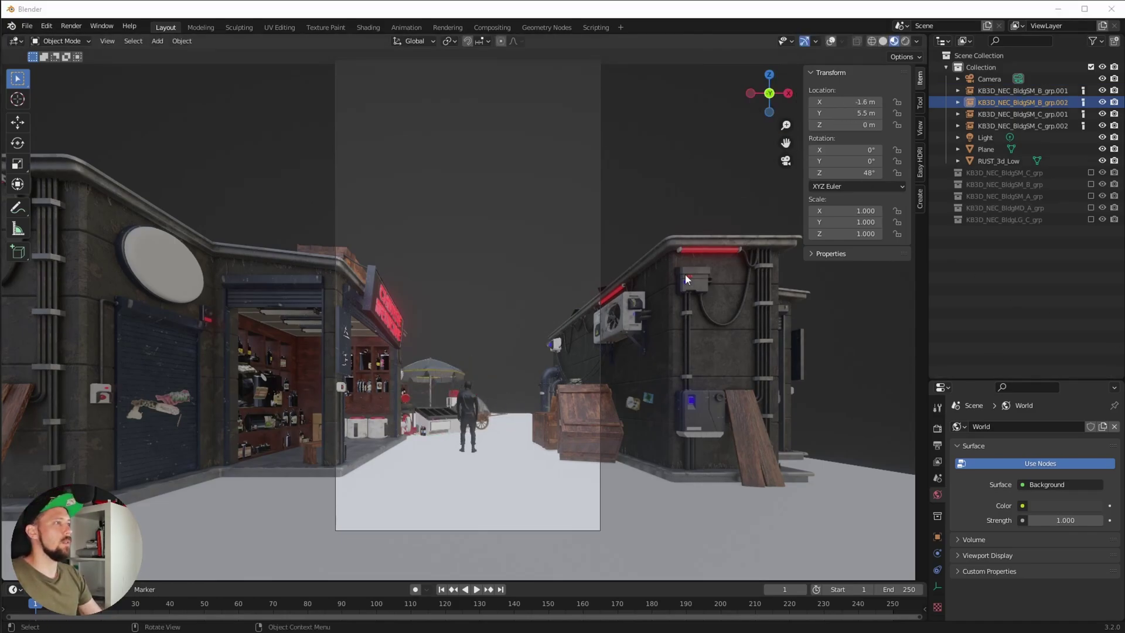
pyautogui.doubleClick(864, 101)
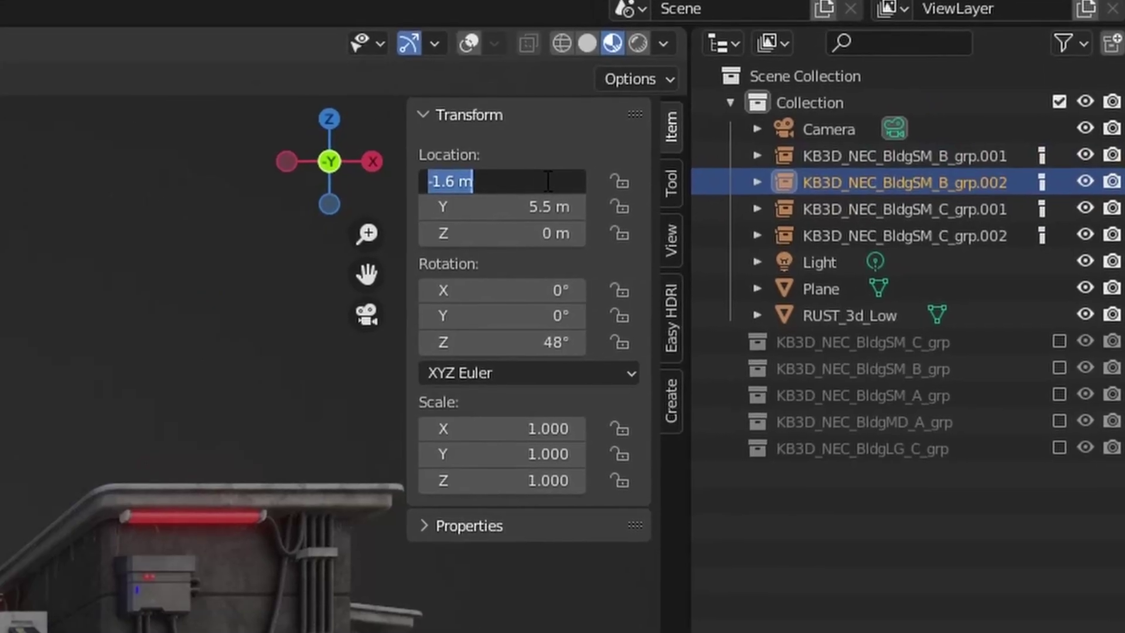
pyautogui.write('4.3')
pyautogui.press('Return')
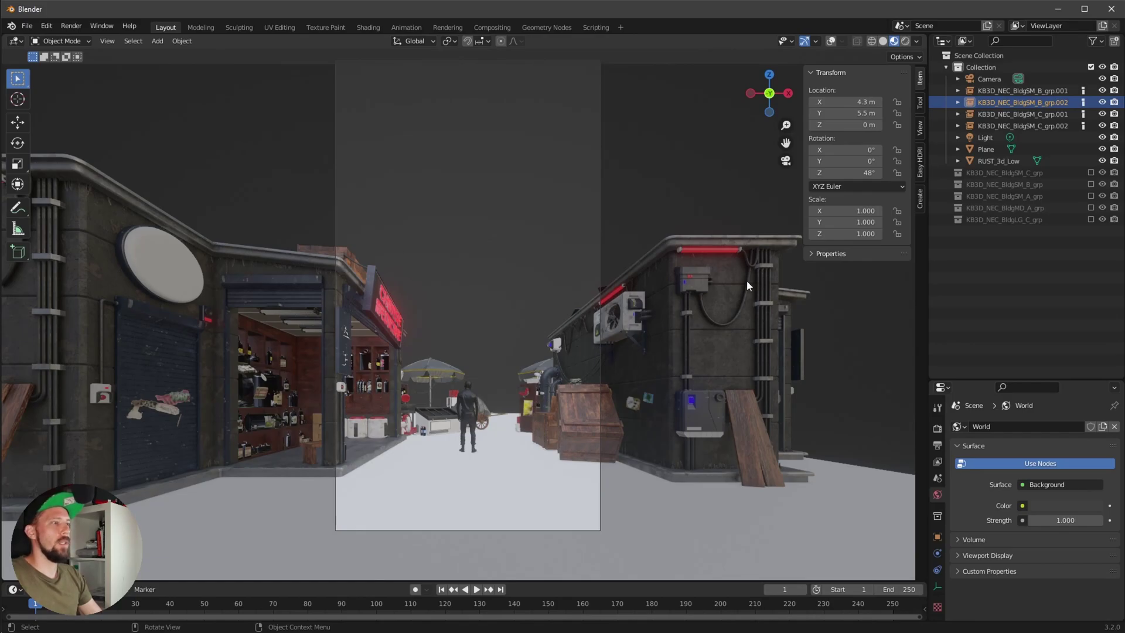
pyautogui.doubleClick(856, 113)
pyautogui.write('-2')
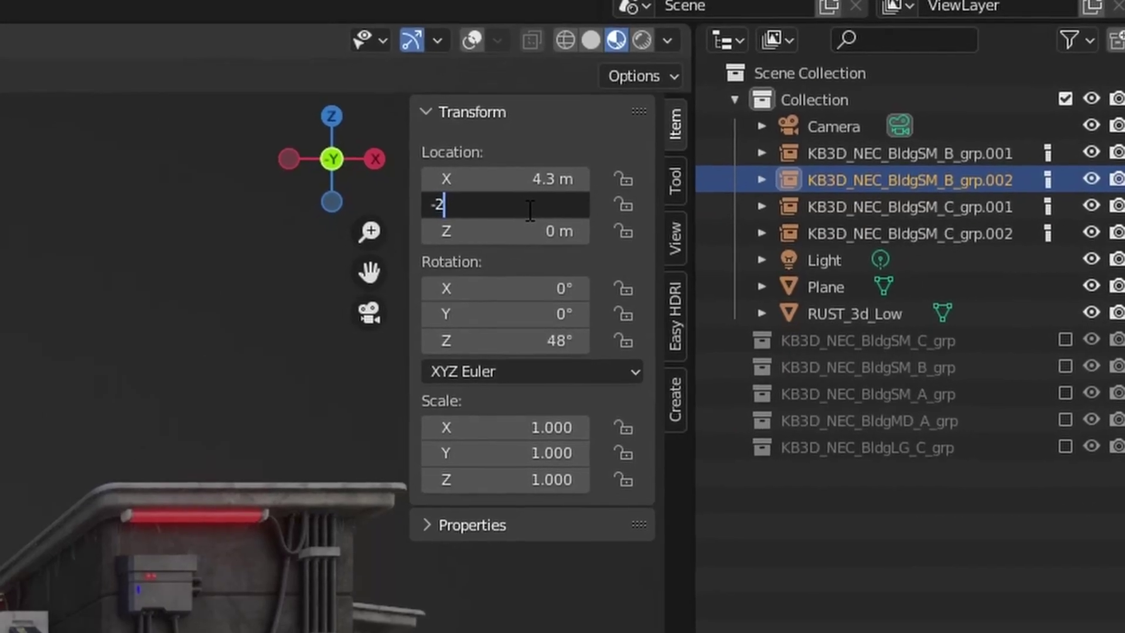
pyautogui.write('.8')
pyautogui.press('Return')
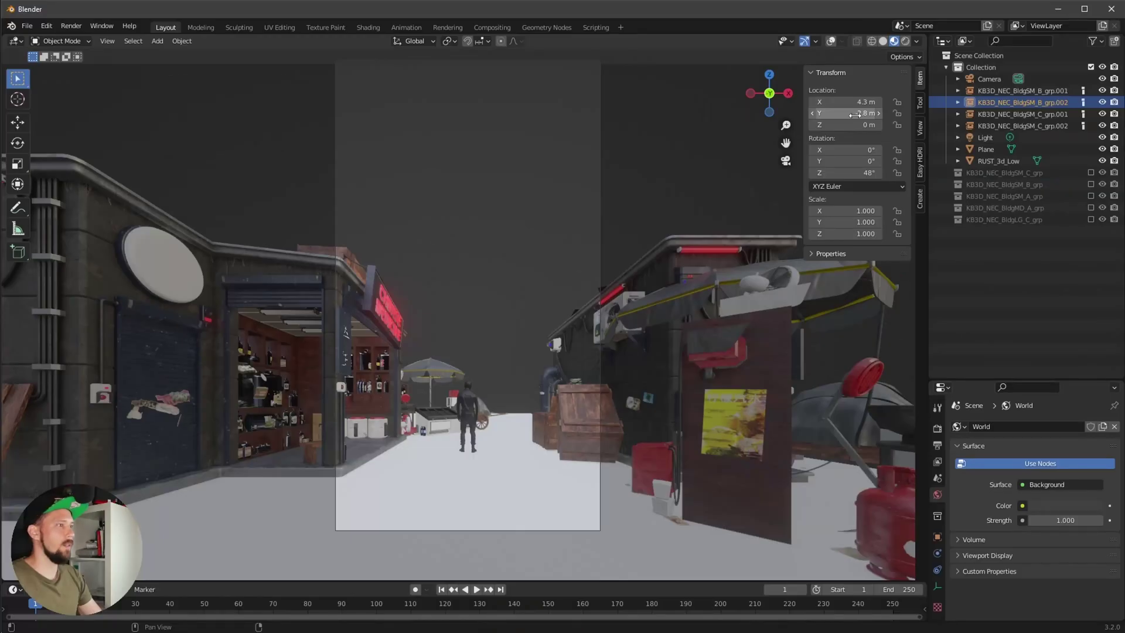
# Rotate the duplicated market stall around Z to 181° so its crates and fridges face the street
pyautogui.moveTo(870, 173); pyautogui.dragTo(469, 217)
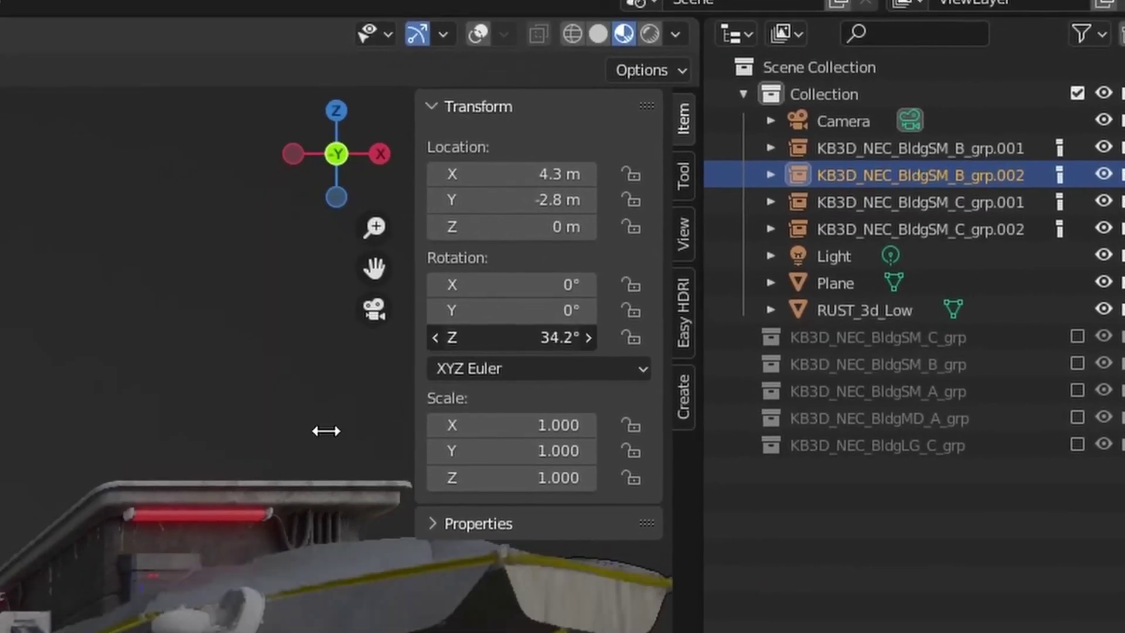
pyautogui.moveTo(0, 436); pyautogui.dragTo(1116, 430)
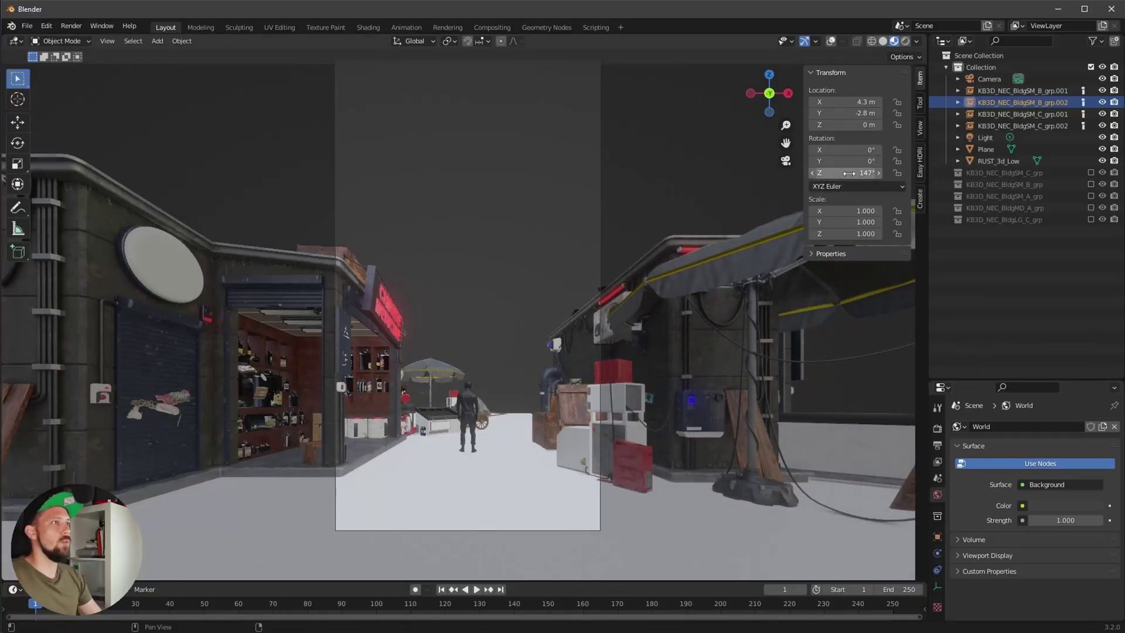
pyautogui.moveTo(538, 335); pyautogui.dragTo(907, 298)
pyautogui.moveTo(1012, 159); pyautogui.dragTo(1069, 152)
pyautogui.moveTo(1007, 297)
pyautogui.mouseDown()
pyautogui.moveTo(1020, 290)
pyautogui.moveTo(999, 293)
pyautogui.mouseUp()
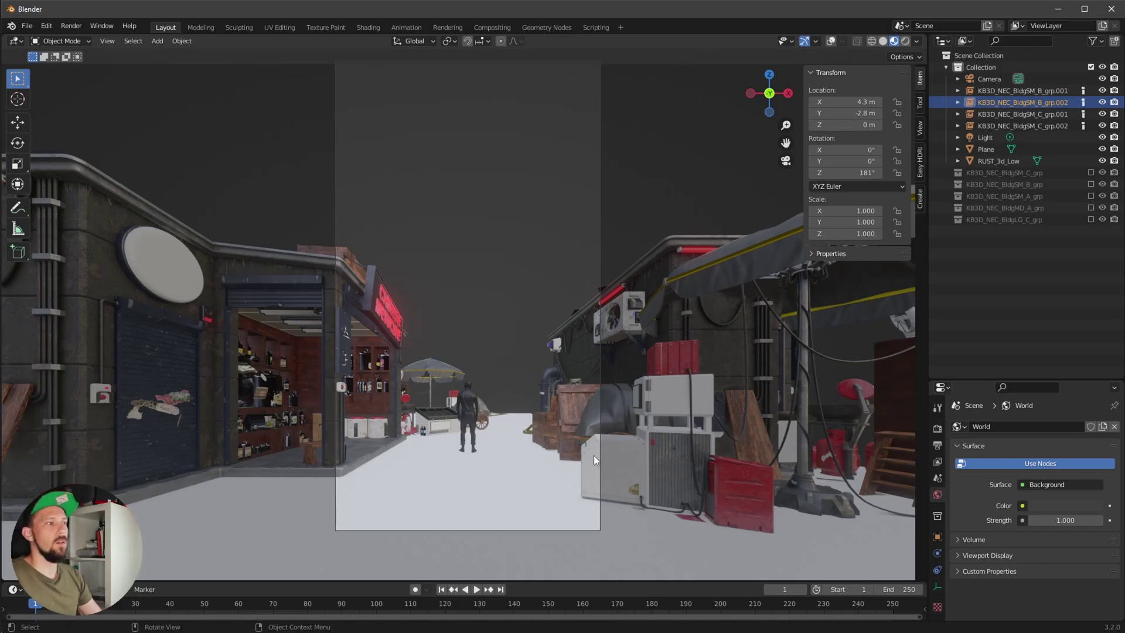
# Duplicate the foreground market stall and move the copy along X to the opposite side of the street, in front of the shop
pyautogui.hotkey('shift', 'd')
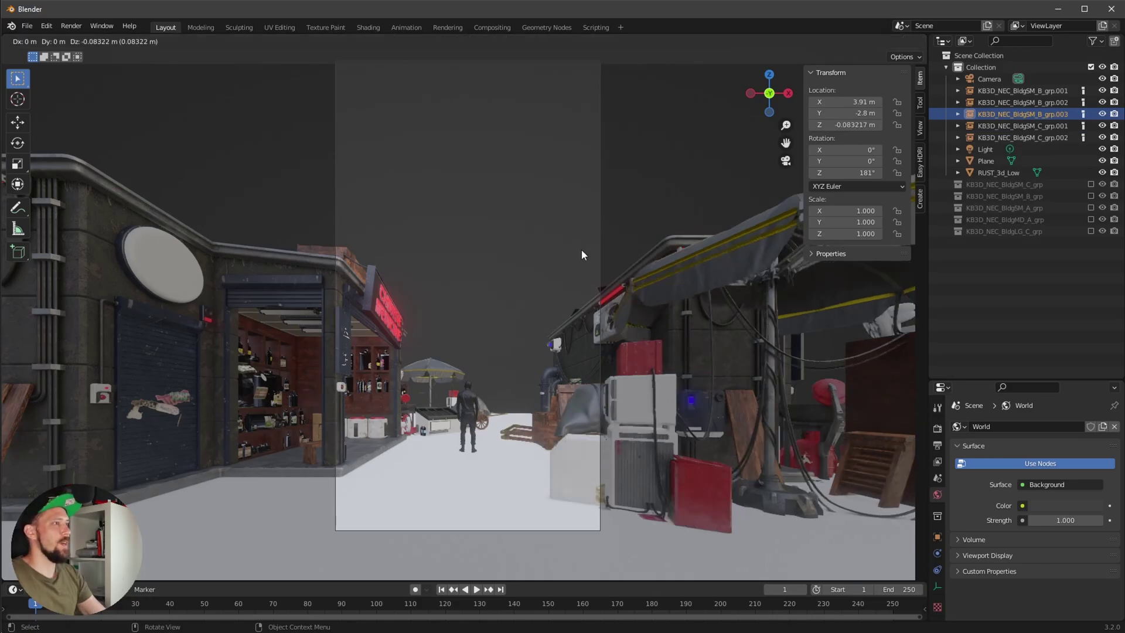
pyautogui.rightClick(581, 252)
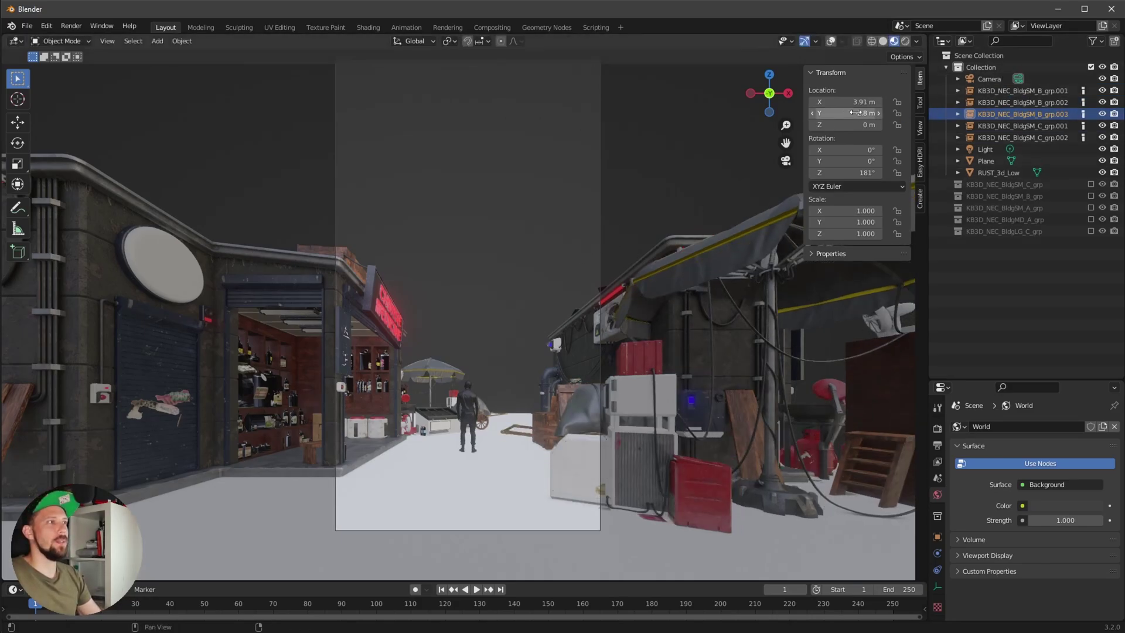
pyautogui.moveTo(861, 102); pyautogui.dragTo(406, 232)
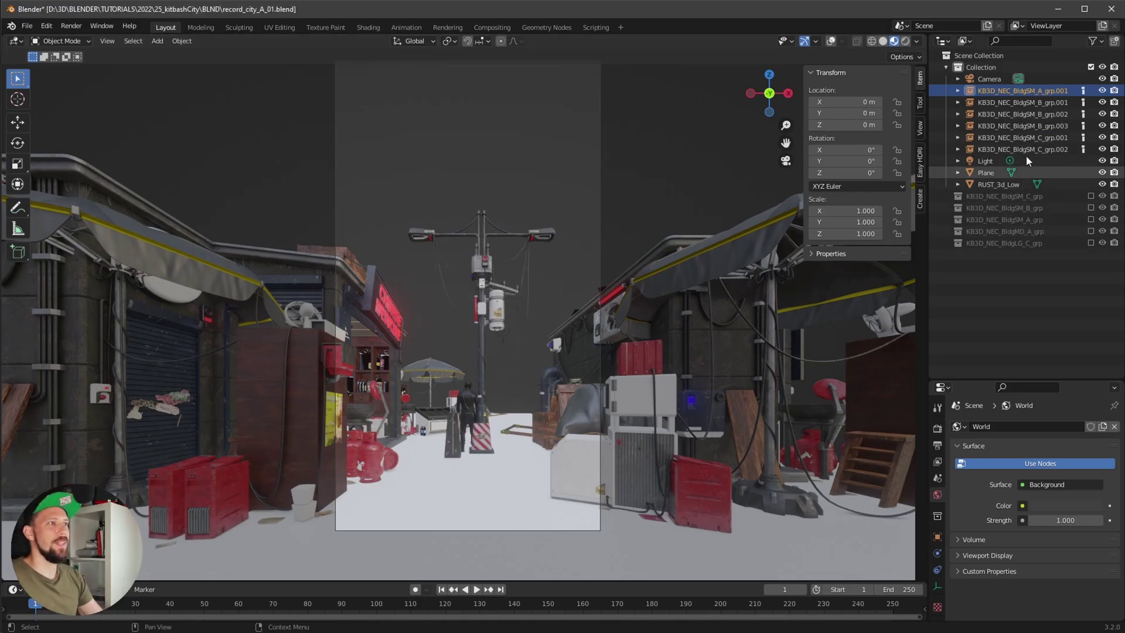
# Set the BldgSM_A street lamp instance's location to X 2 m and Y 3.4 m
pyautogui.click(846, 102)
pyautogui.write('2')
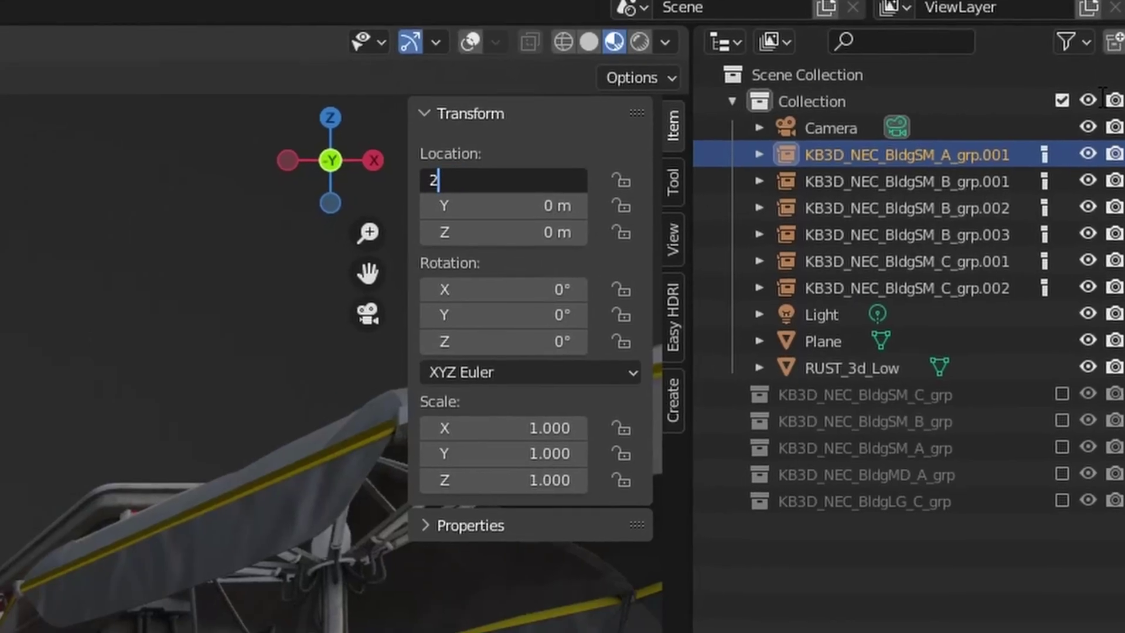
pyautogui.press('Return')
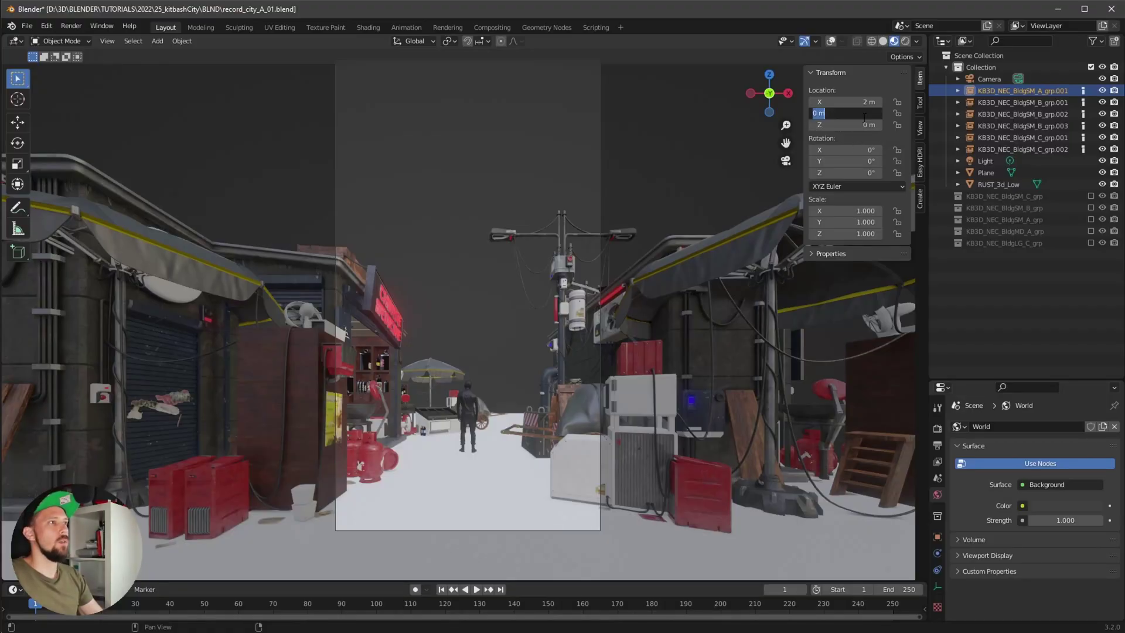
pyautogui.write('3.4')
pyautogui.press('Return')
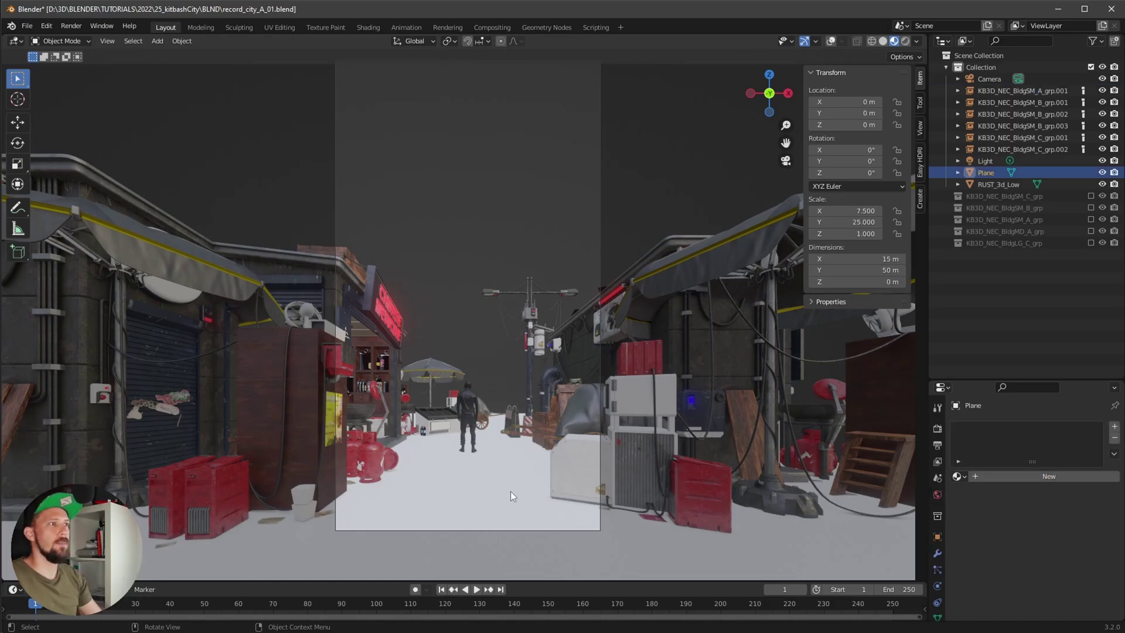
# Create a material named M_asphalt on the ground plane and select its Principled BSDF node
pyautogui.click(369, 28)
pyautogui.click(586, 376)
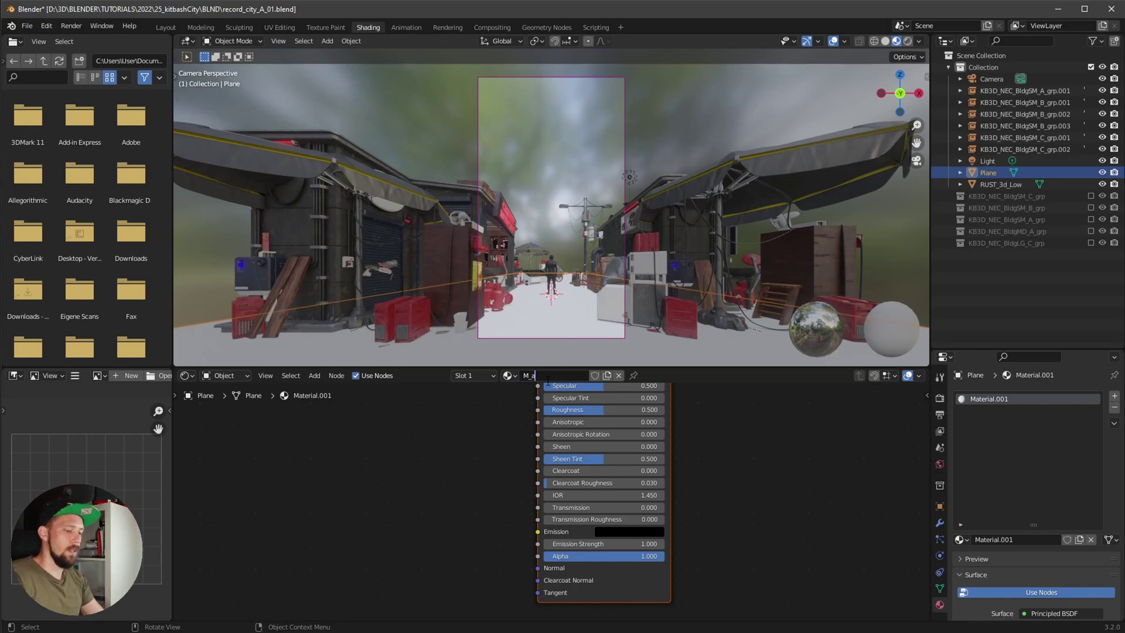
pyautogui.press('Return')
pyautogui.scroll(-6, 678, 517)
pyautogui.moveTo(695, 466); pyautogui.dragTo(674, 545, button='middle')
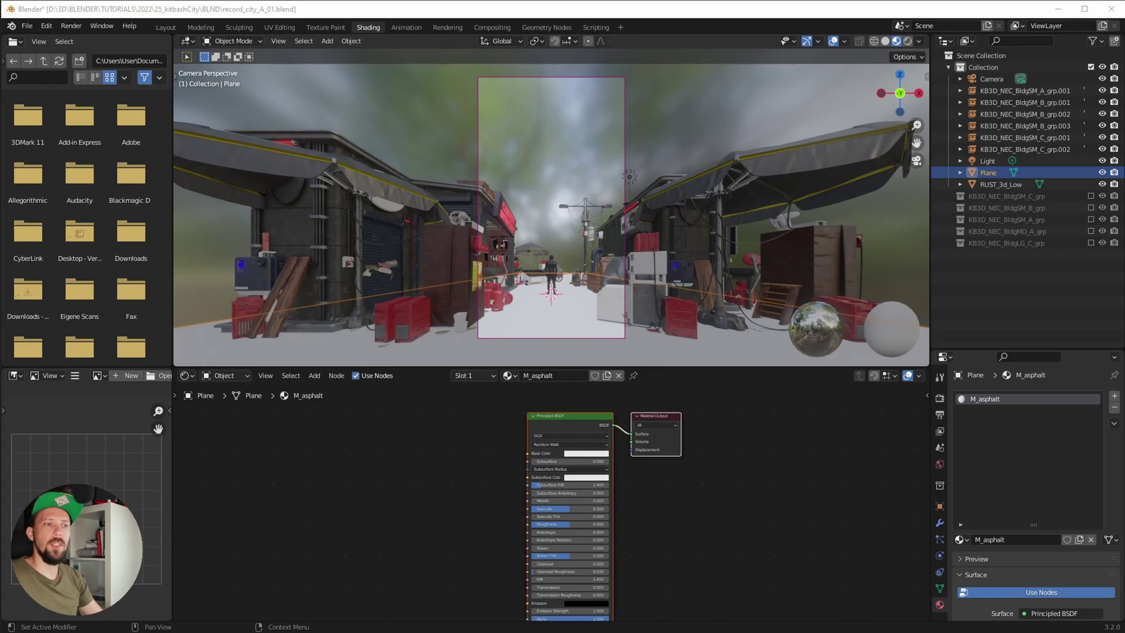
pyautogui.click(554, 423)
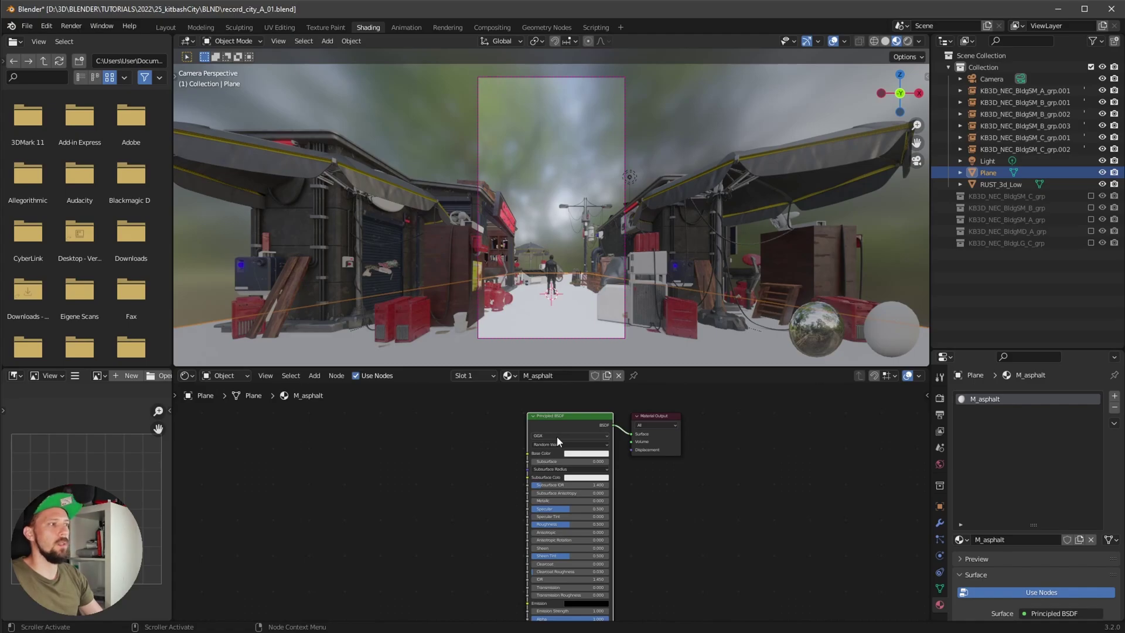
# Check in the add-on preferences whether Node Wrangler is enabled
pyautogui.click(46, 25)
pyautogui.click(75, 194)
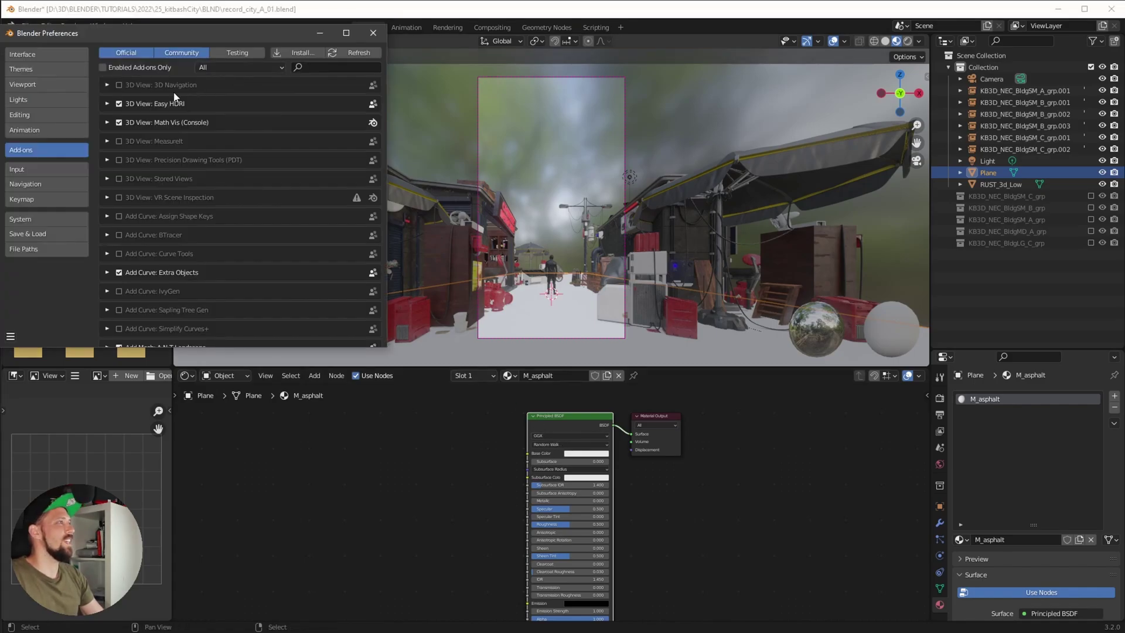
pyautogui.click(326, 68)
pyautogui.write('wrangle')
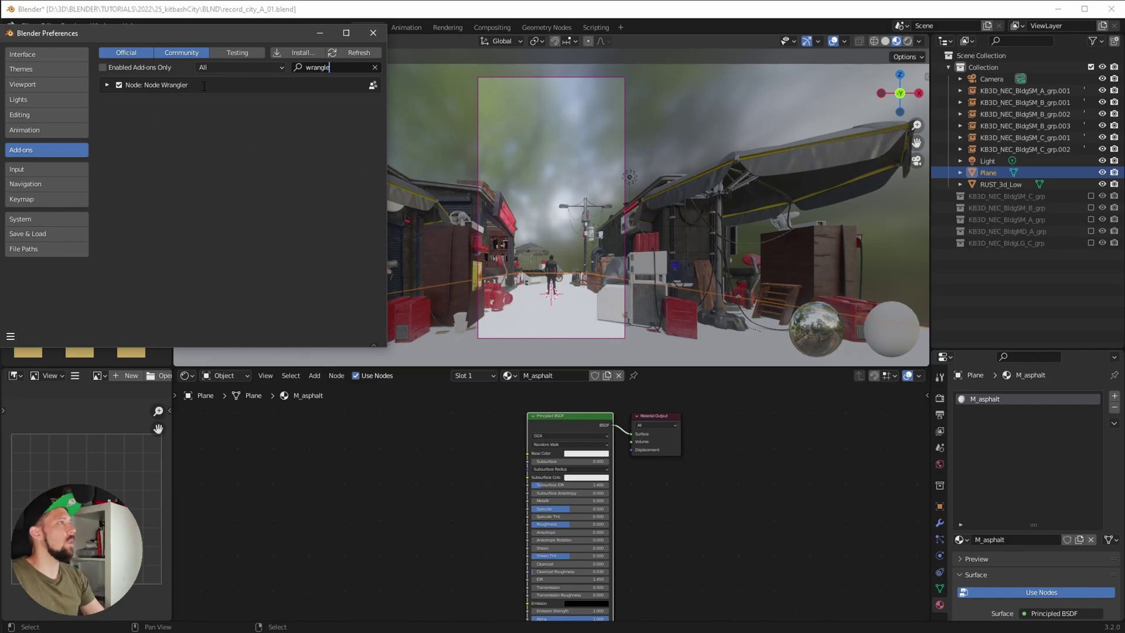
pyautogui.click(373, 34)
# Run Node Wrangler's Principled Texture Setup with the NormalGL, Roughness and Color maps from the Asphalt010_4K-JPG folder
pyautogui.scroll(2, 514, 439)
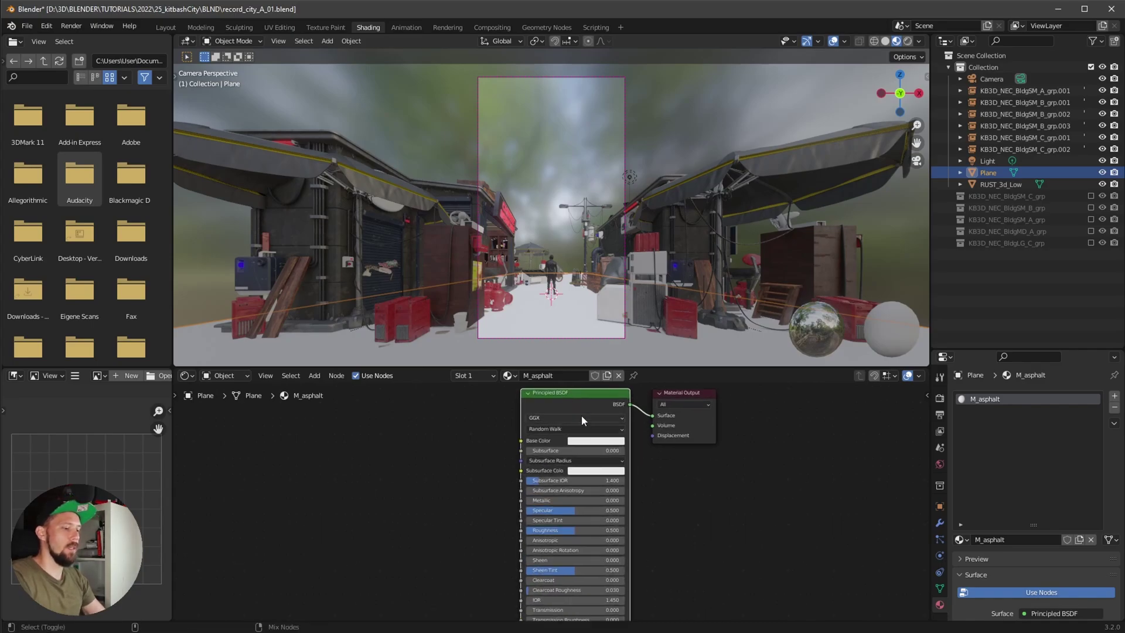
pyautogui.hotkey('ctrl', 'shift', 't')
pyautogui.click(231, 93)
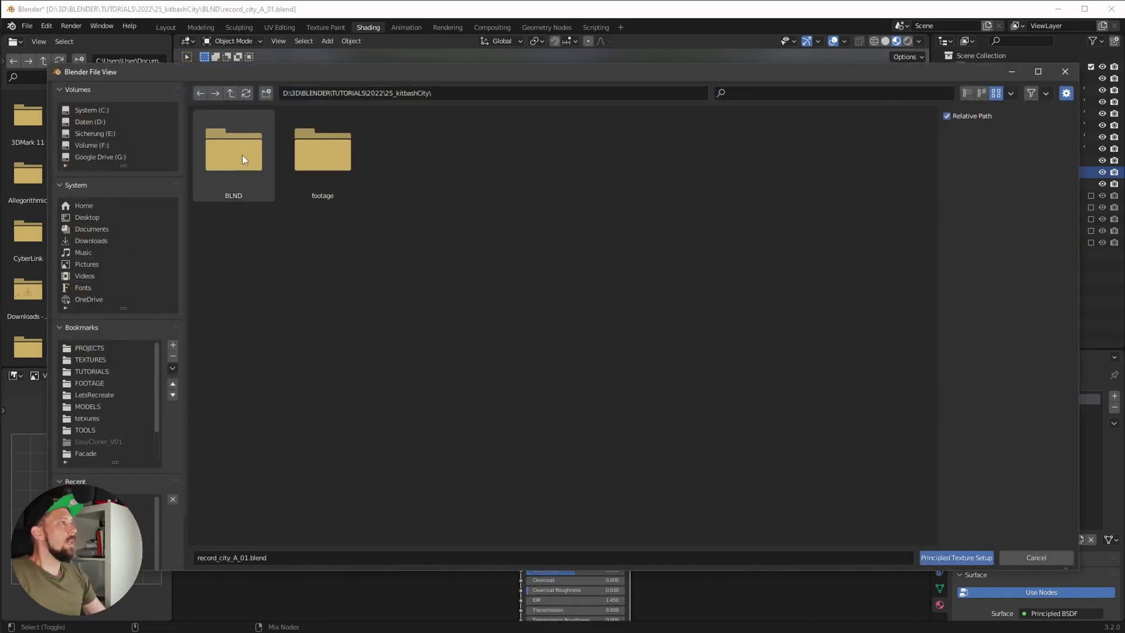
pyautogui.doubleClick(322, 150)
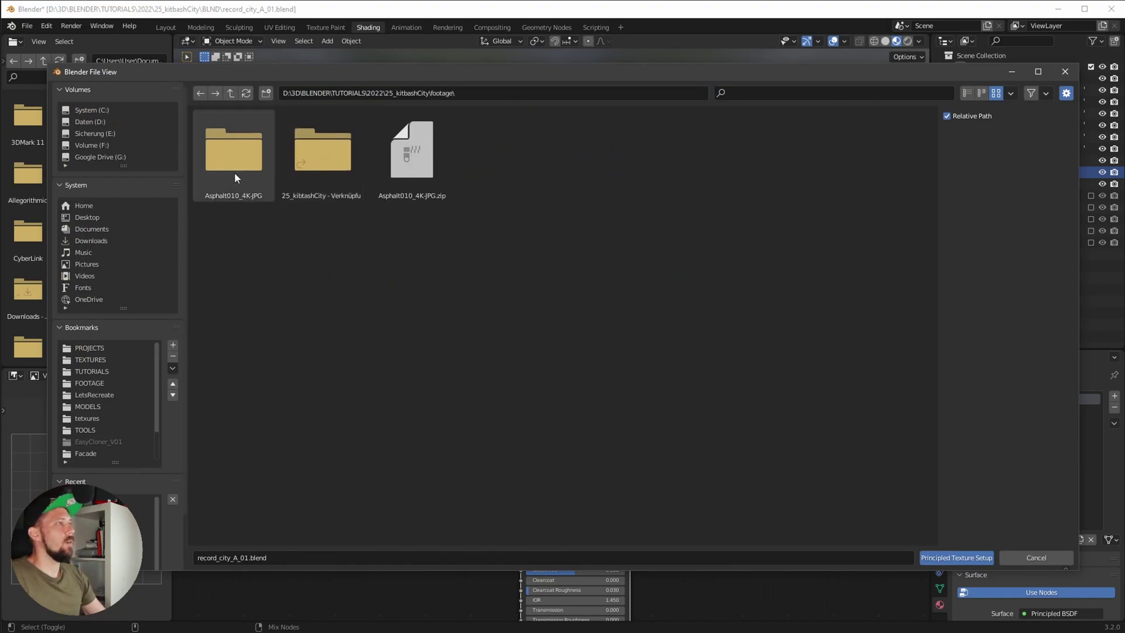
pyautogui.doubleClick(233, 151)
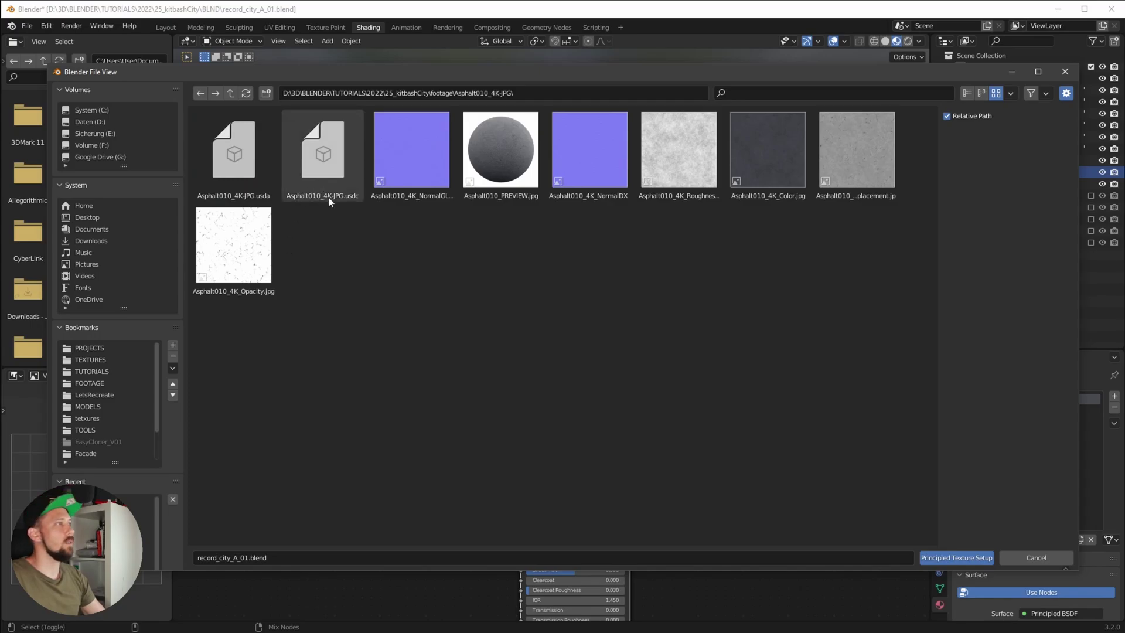
pyautogui.click(417, 181)
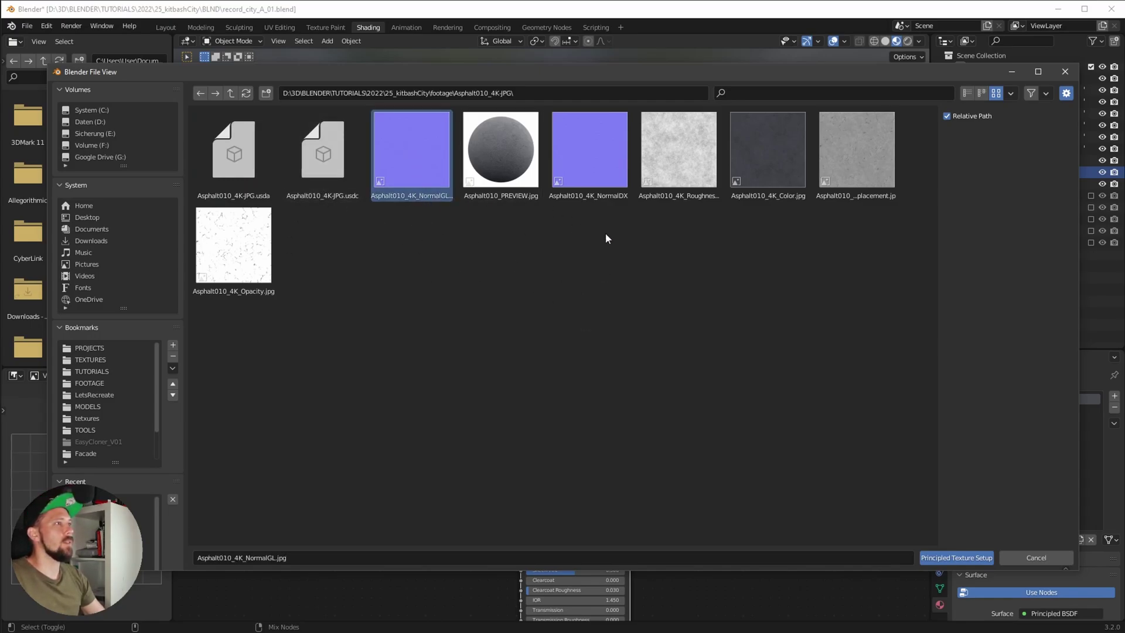
pyautogui.keyDown('shift'); pyautogui.click(672, 183); pyautogui.keyUp('shift')
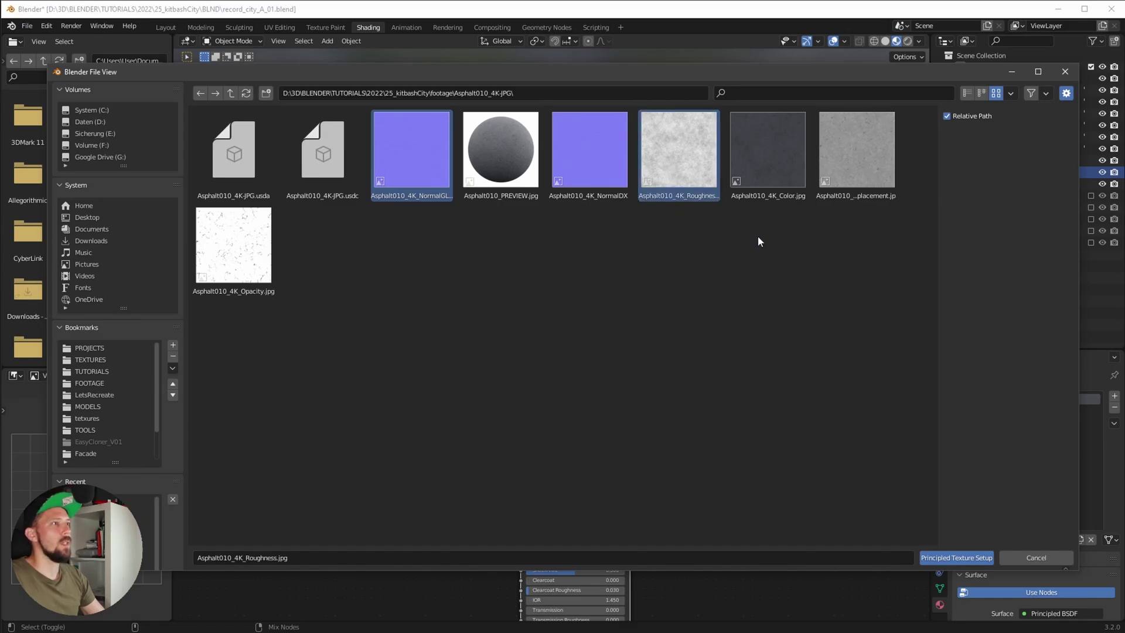
pyautogui.keyDown('shift'); pyautogui.click(762, 157); pyautogui.keyUp('shift')
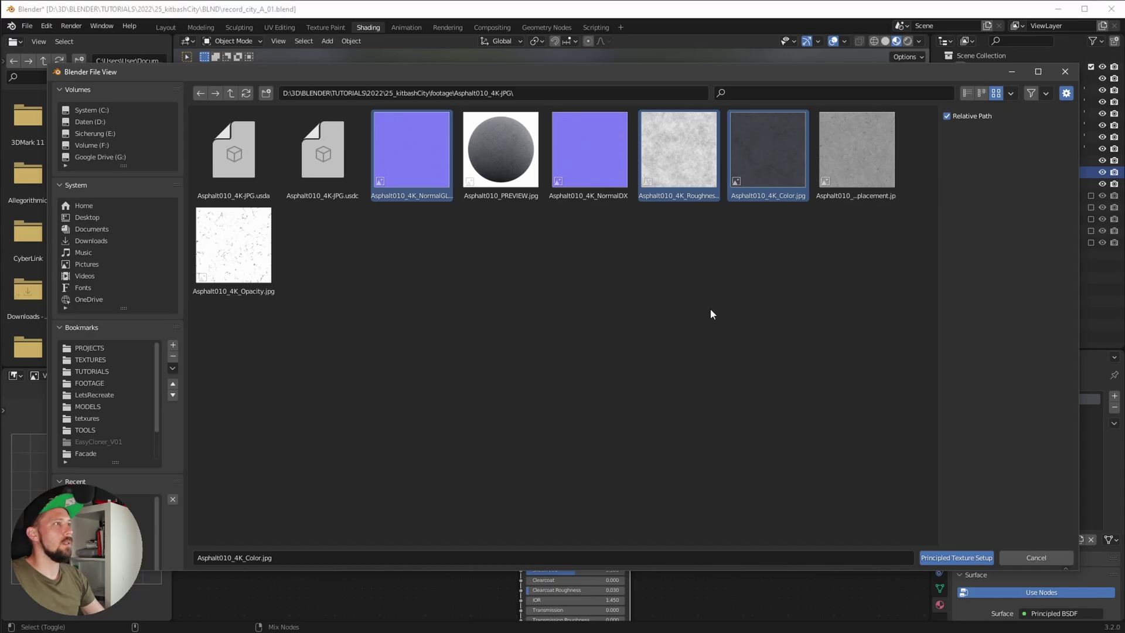
pyautogui.click(956, 558)
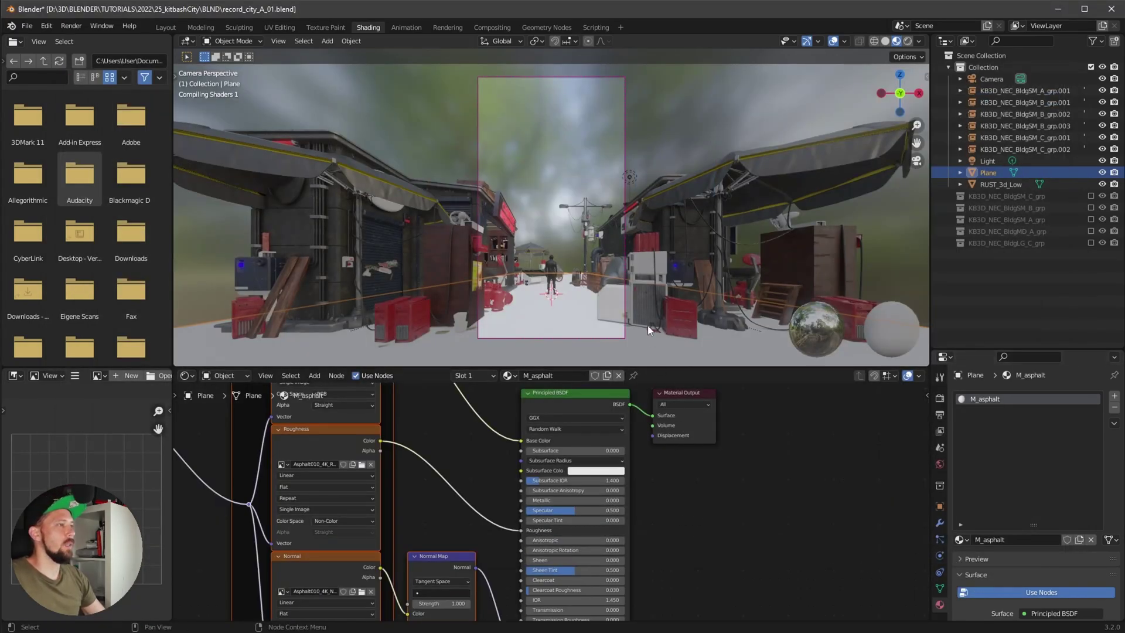
# Set the asphalt texture's Mapping scale to X 4 and Y 8
pyautogui.moveTo(671, 161); pyautogui.dragTo(635, 227, button='middle')
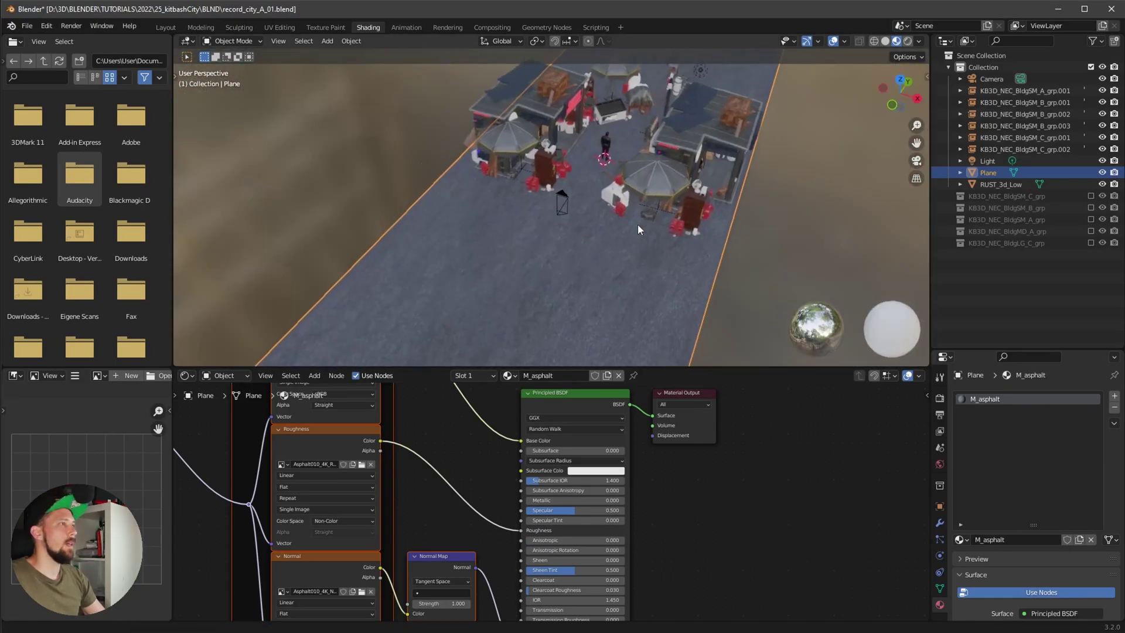
pyautogui.scroll(6, 697, 202)
pyautogui.moveTo(701, 200); pyautogui.dragTo(686, 217, button='middle')
pyautogui.keyDown('ctrl'); pyautogui.keyDown('alt'); pyautogui.moveTo(686, 217); pyautogui.dragTo(677, 266); pyautogui.keyUp('alt'); pyautogui.keyUp('ctrl')
pyautogui.keyDown('alt'); pyautogui.moveTo(475, 512); pyautogui.dragTo(818, 498); pyautogui.keyUp('alt')
pyautogui.keyDown('ctrl'); pyautogui.keyDown('alt'); pyautogui.moveTo(573, 527); pyautogui.dragTo(547, 472); pyautogui.keyUp('alt'); pyautogui.keyUp('ctrl')
pyautogui.click(351, 515)
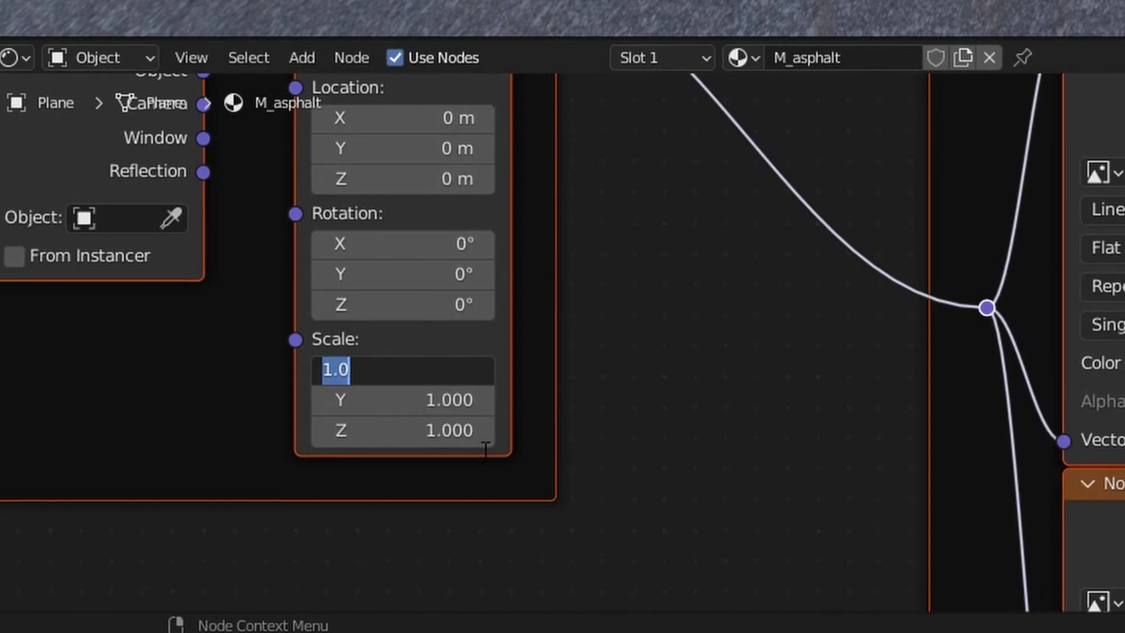
pyautogui.write('4')
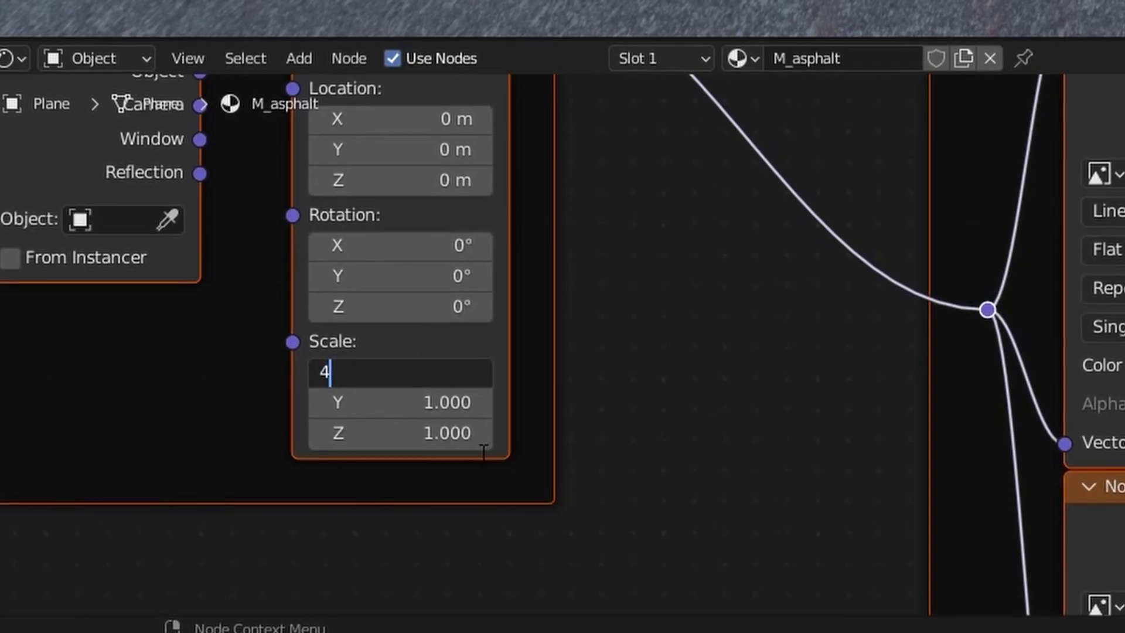
pyautogui.press('Tab')
pyautogui.write('8')
pyautogui.press('Return')
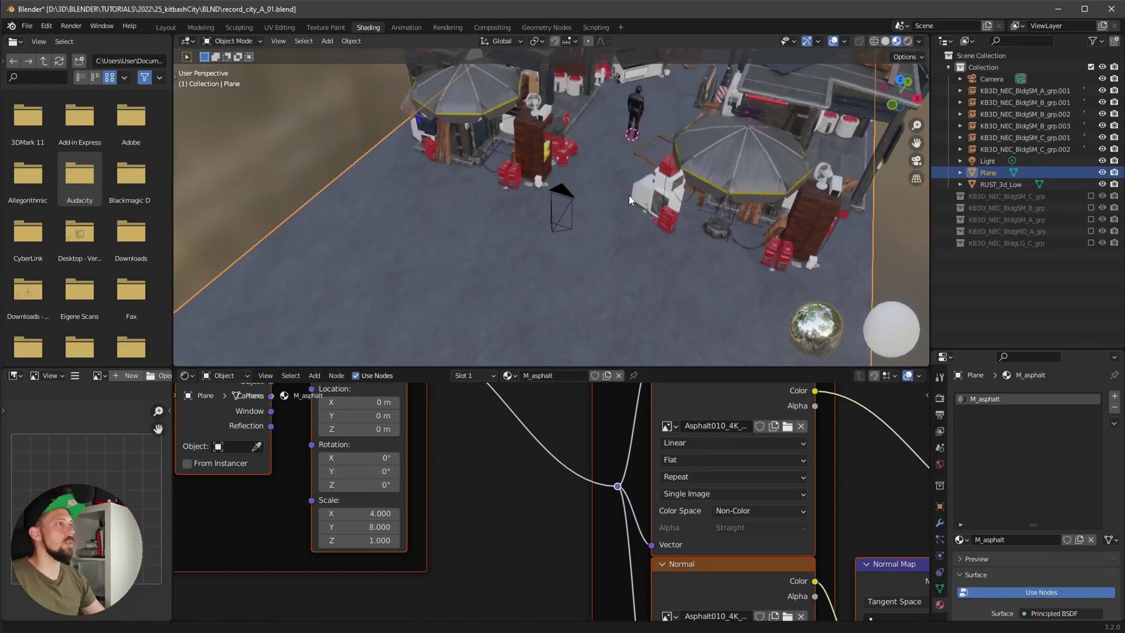
# Insert a ColorRamp node between the Roughness texture and the Principled BSDF's Roughness input in M_asphalt
pyautogui.scroll(6, 628, 195)
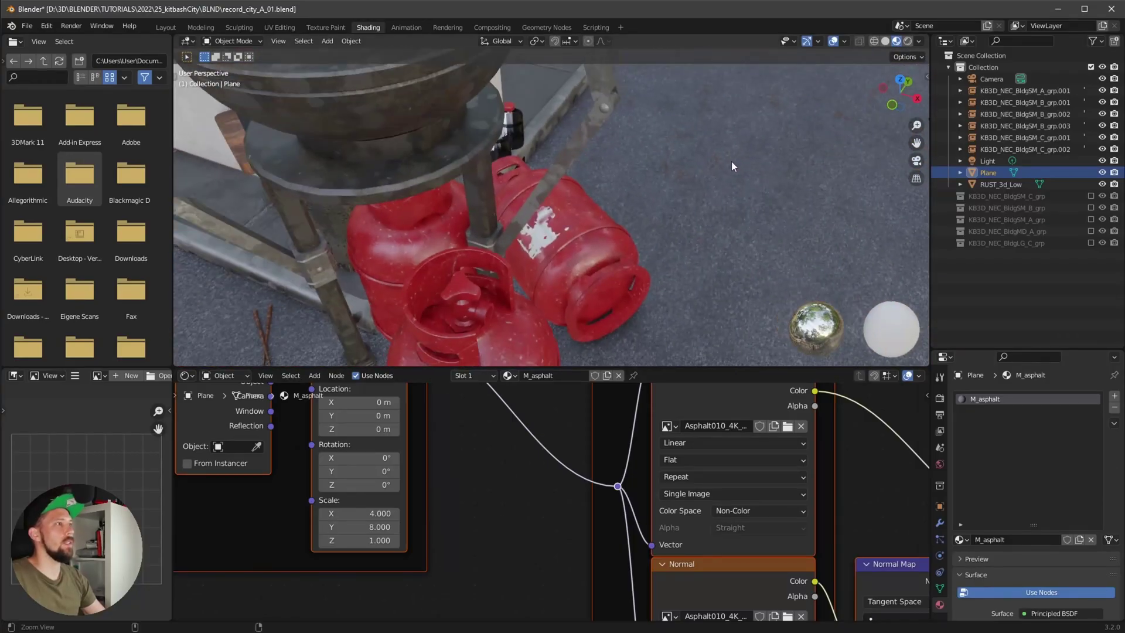
pyautogui.keyDown('shift'); pyautogui.moveTo(754, 191); pyautogui.dragTo(829, 235, button='middle'); pyautogui.keyUp('shift')
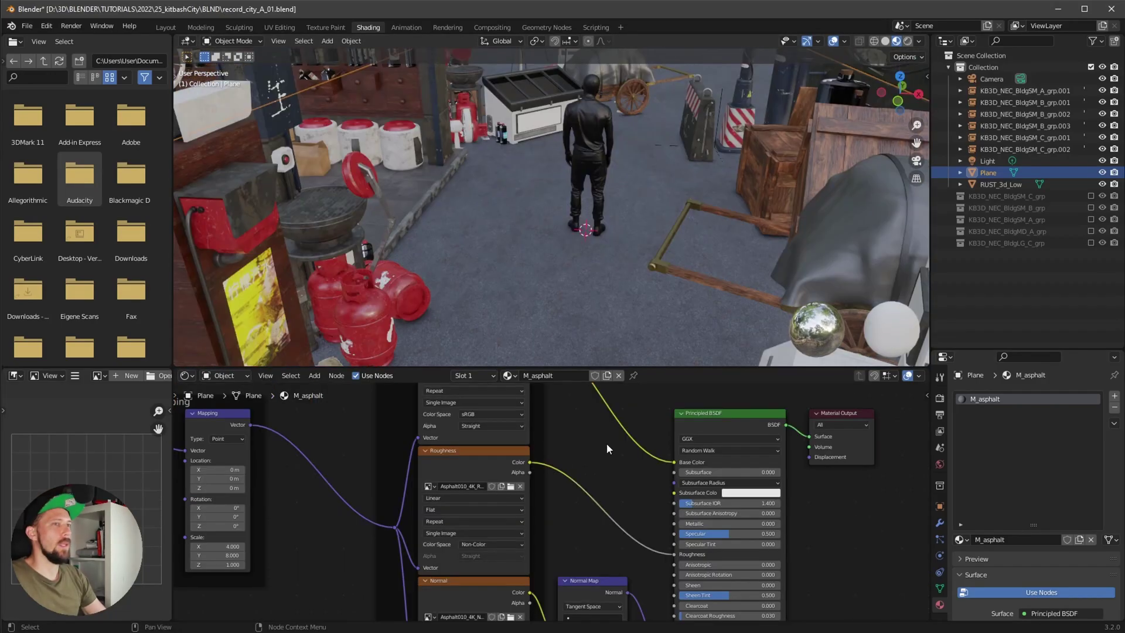
pyautogui.moveTo(626, 307); pyautogui.dragTo(612, 328, button='middle')
pyautogui.hotkey('shift', 'a')
pyautogui.click(571, 452)
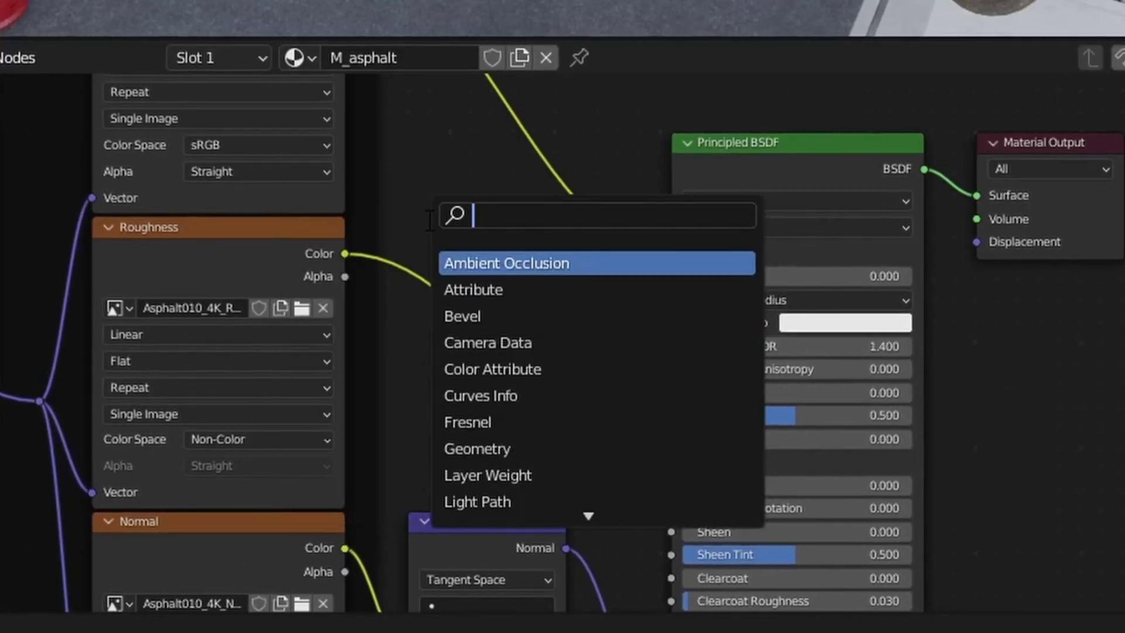
pyautogui.write('ramp')
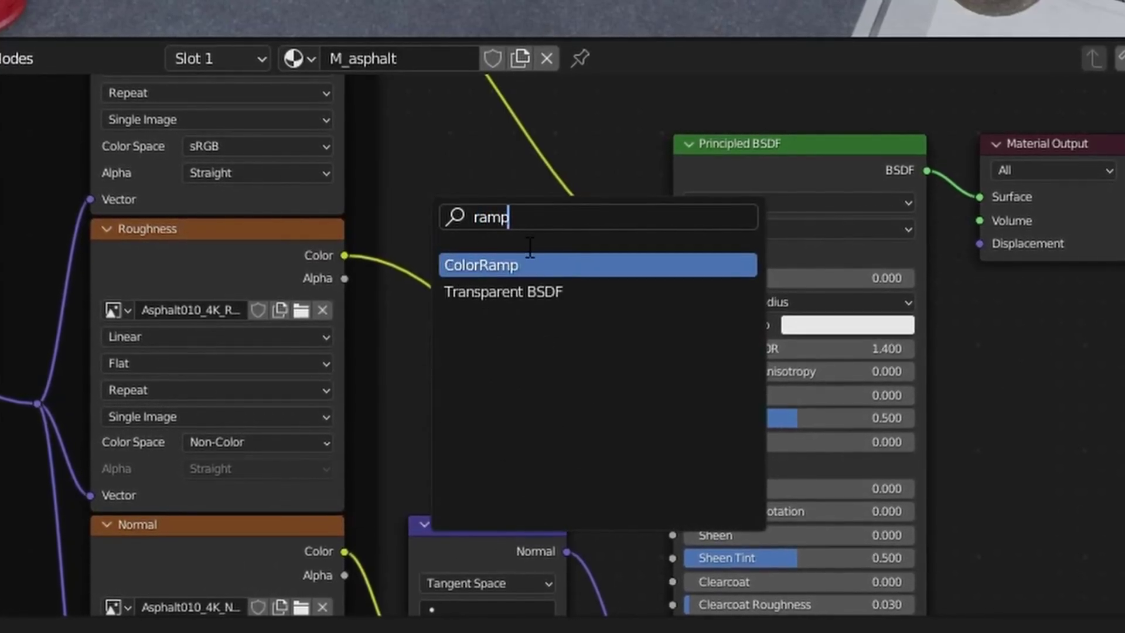
pyautogui.press('Return')
pyautogui.click(475, 271)
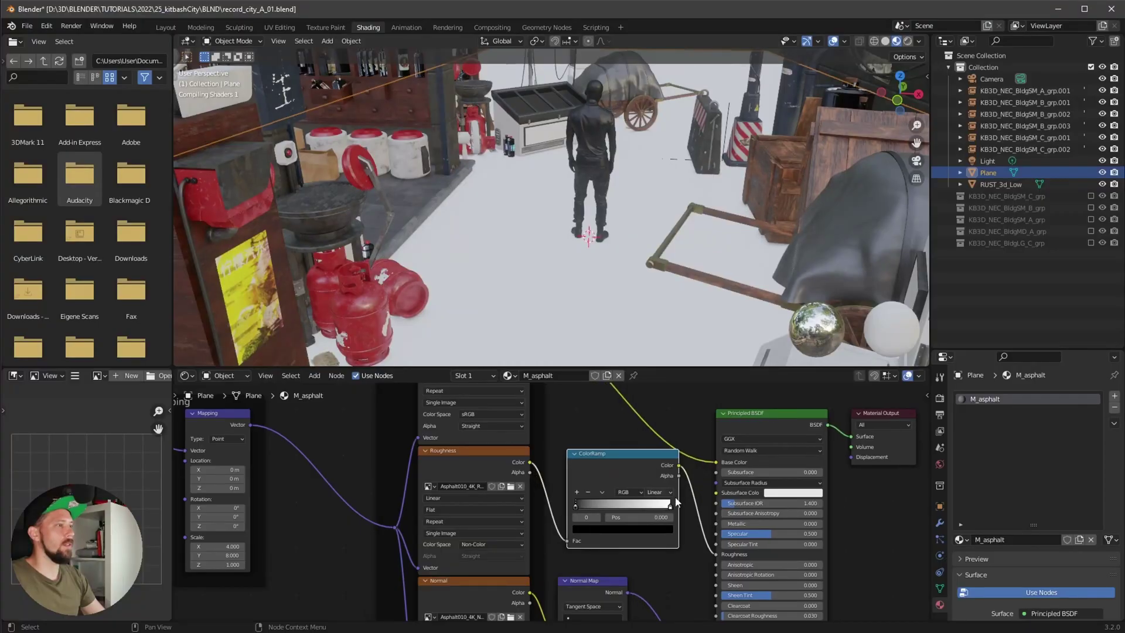
# Set the roughness ColorRamp's white stop to about 0.741 and its black stop to about 0.823 for wet patches on the asphalt
pyautogui.scroll(3, 693, 509)
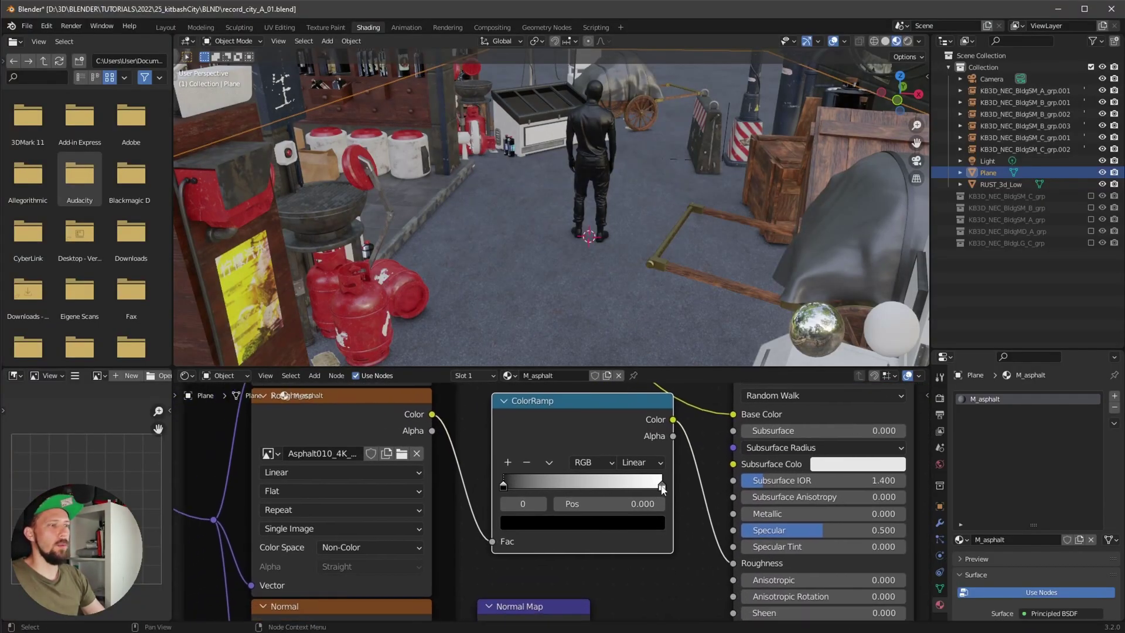
pyautogui.moveTo(662, 491); pyautogui.dragTo(614, 489)
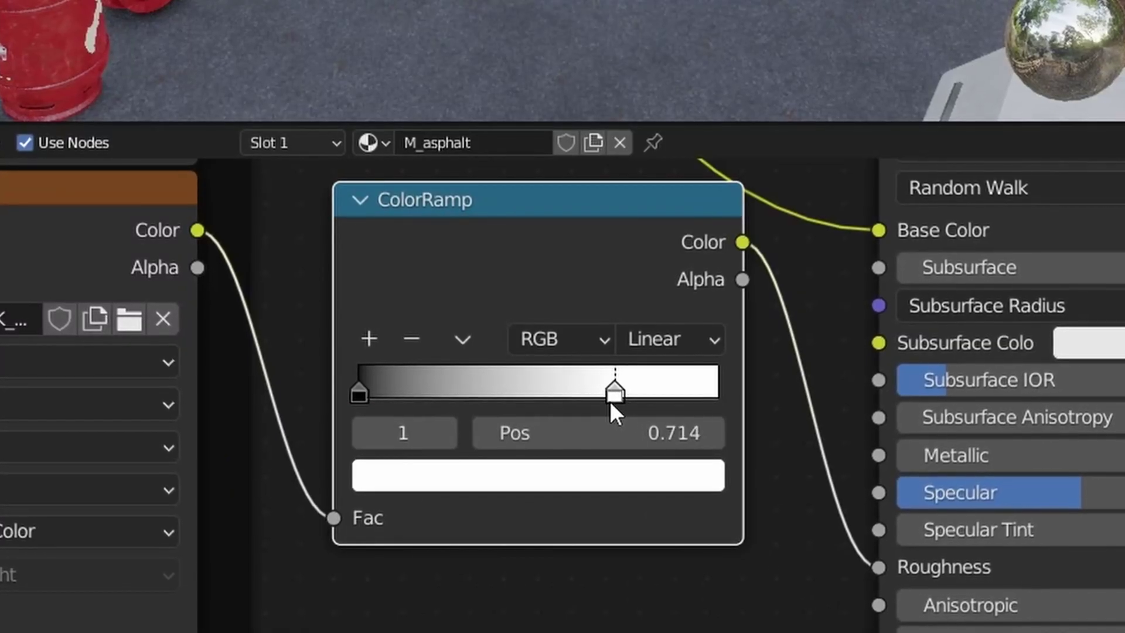
pyautogui.moveTo(610, 400); pyautogui.dragTo(615, 400)
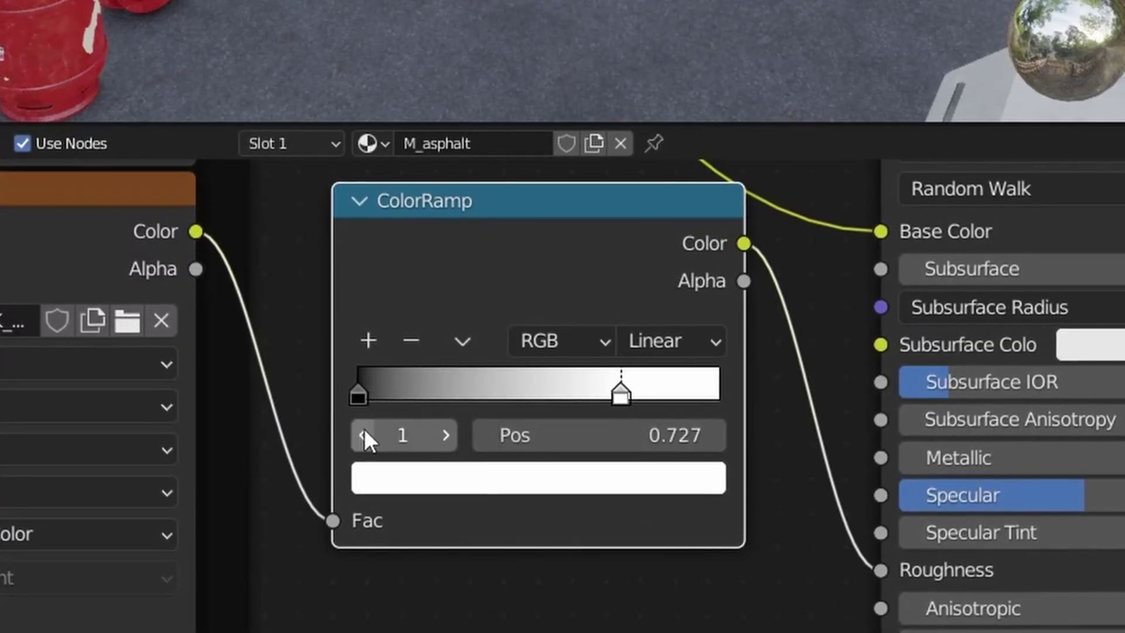
pyautogui.moveTo(353, 397); pyautogui.dragTo(664, 401)
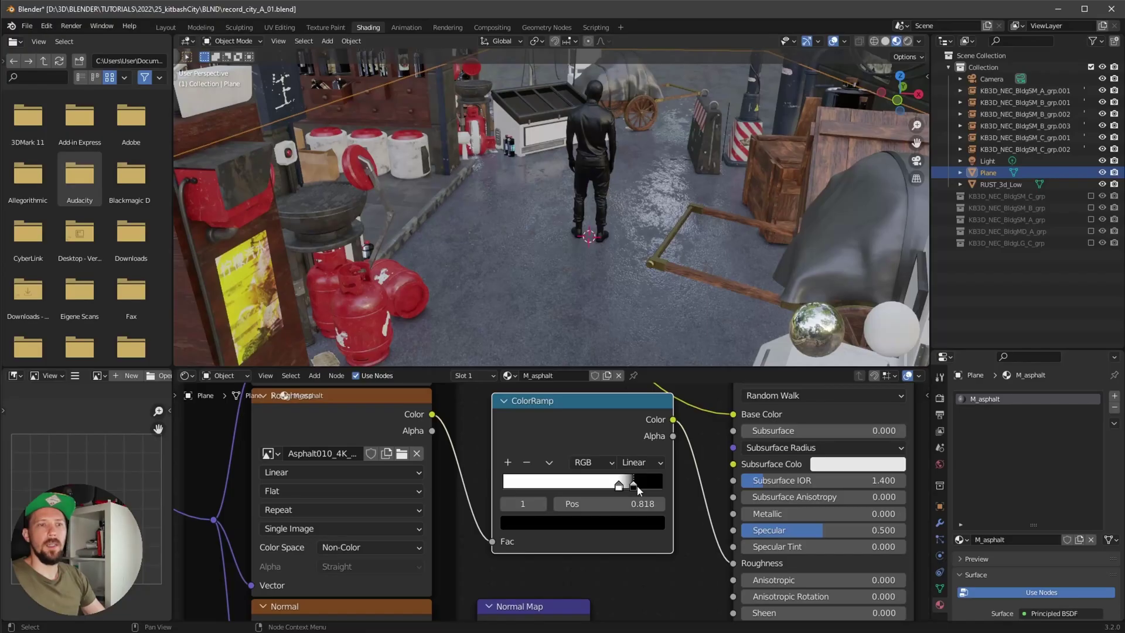
pyautogui.moveTo(637, 485); pyautogui.dragTo(638, 484)
pyautogui.moveTo(654, 222); pyautogui.dragTo(656, 305, button='middle')
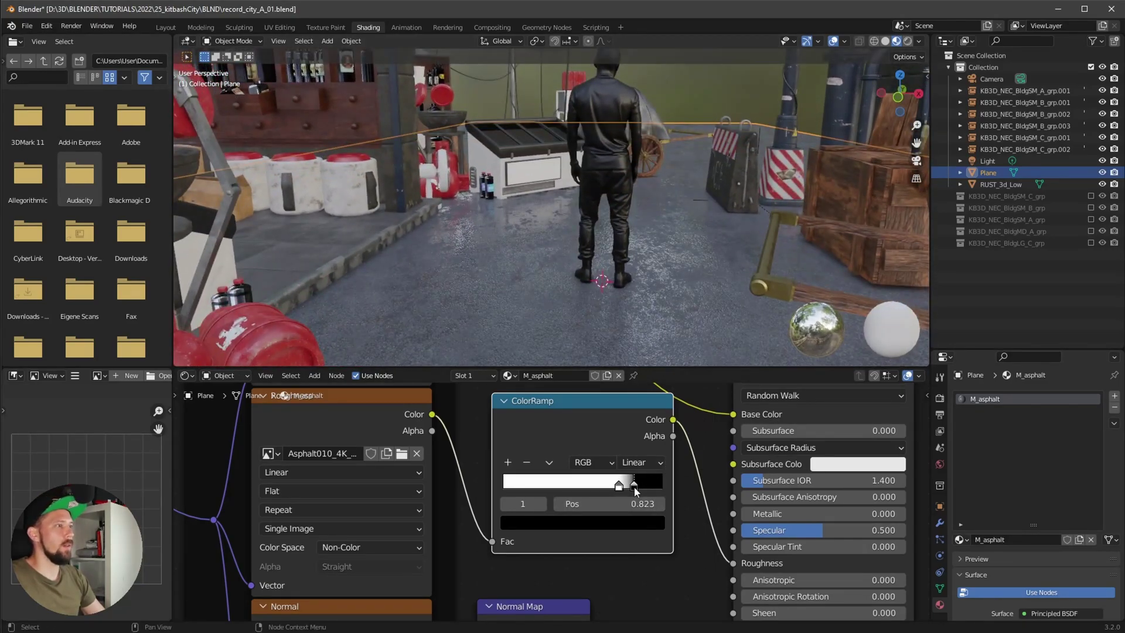
pyautogui.moveTo(619, 485); pyautogui.dragTo(603, 486)
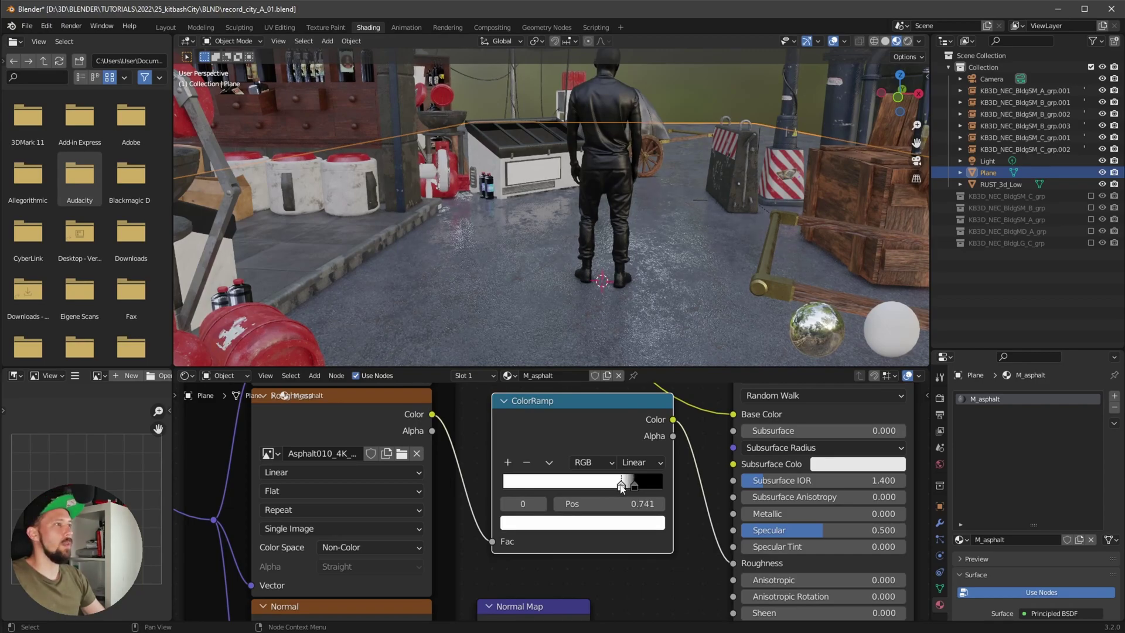
pyautogui.keyDown('alt'); pyautogui.moveTo(683, 327); pyautogui.dragTo(639, 293); pyautogui.keyUp('alt')
pyautogui.moveTo(639, 293); pyautogui.dragTo(639, 310, button='middle')
# Set the asphalt Normal Map node's Strength to 1.5
pyautogui.moveTo(639, 564); pyautogui.dragTo(619, 421, button='middle')
pyautogui.click(553, 544)
pyautogui.write('1.5')
pyautogui.press('Return')
# Switch the 3D viewport to rendered shading over the street
pyautogui.moveTo(673, 293)
pyautogui.mouseDown(button='middle')
pyautogui.moveTo(622, 304)
pyautogui.moveTo(627, 276)
pyautogui.moveTo(603, 290)
pyautogui.moveTo(613, 293)
pyautogui.mouseUp(button='middle')
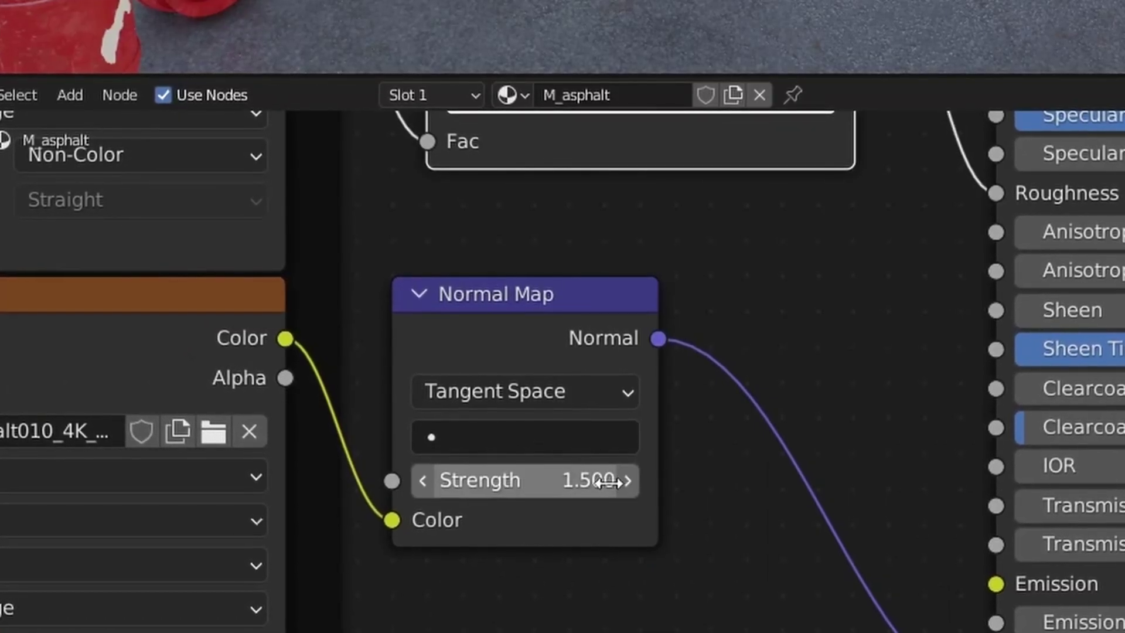
pyautogui.press('z')
pyautogui.click(617, 230)
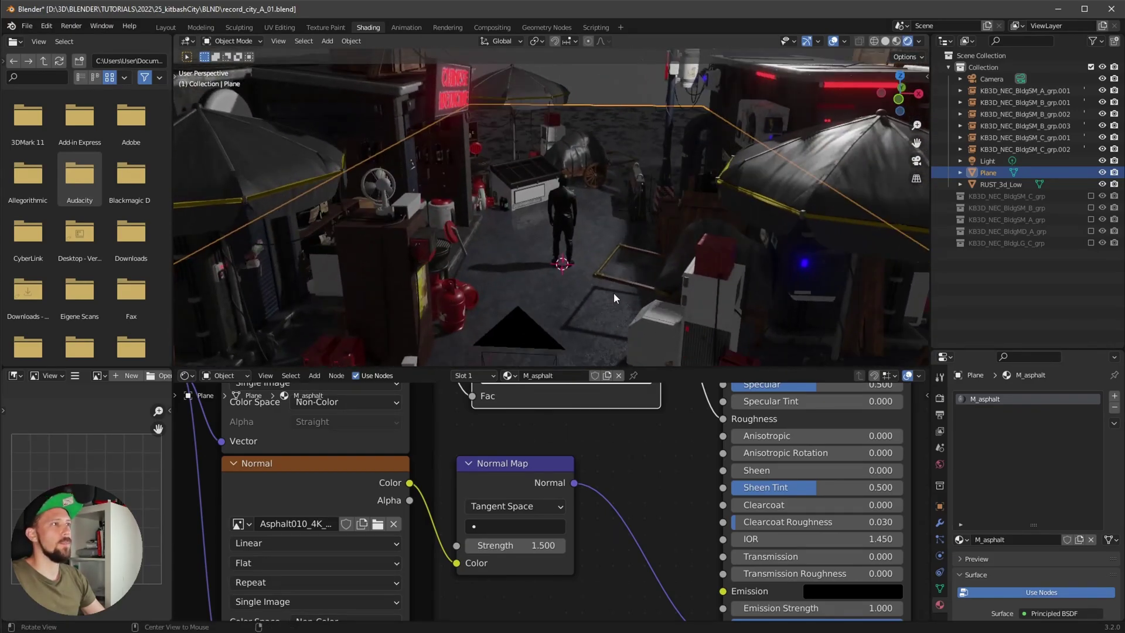
# Create Easy HDRI world nodes from the HDRI texture folder and choose shanghai_bund_4k.hdr as the environment
pyautogui.press('n')
pyautogui.click(924, 166)
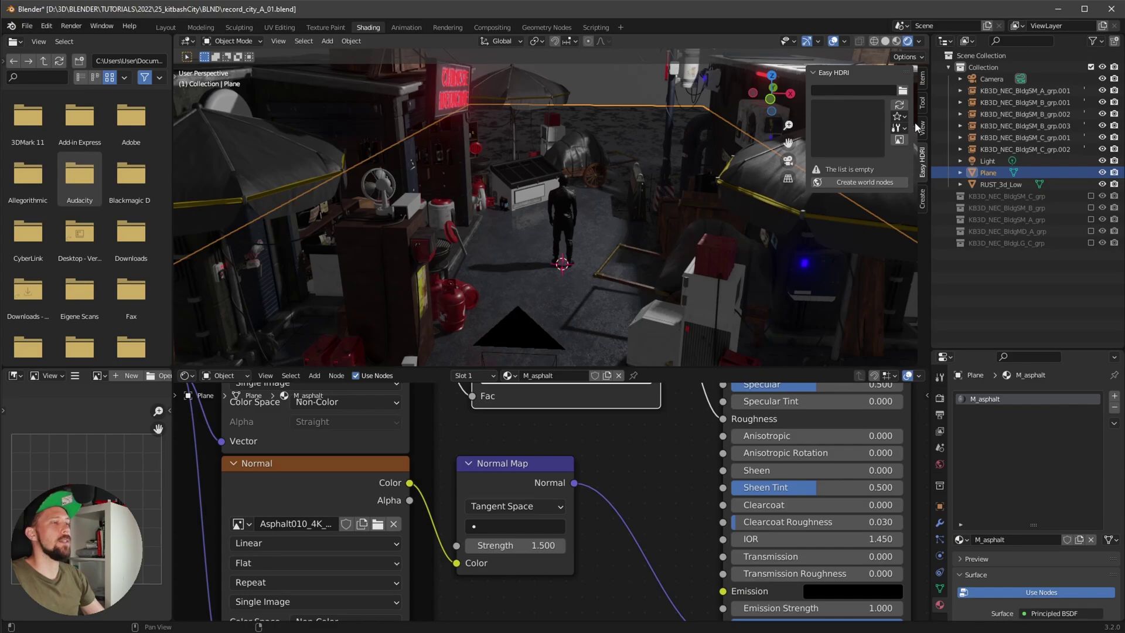
pyautogui.click(899, 105)
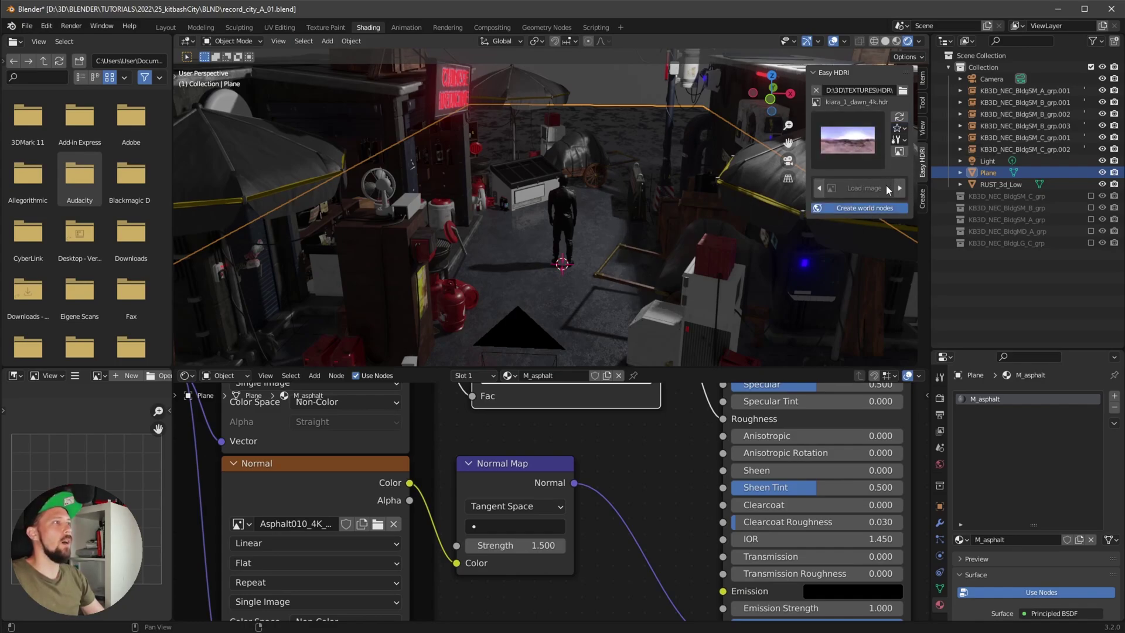
pyautogui.click(886, 186)
pyautogui.click(848, 140)
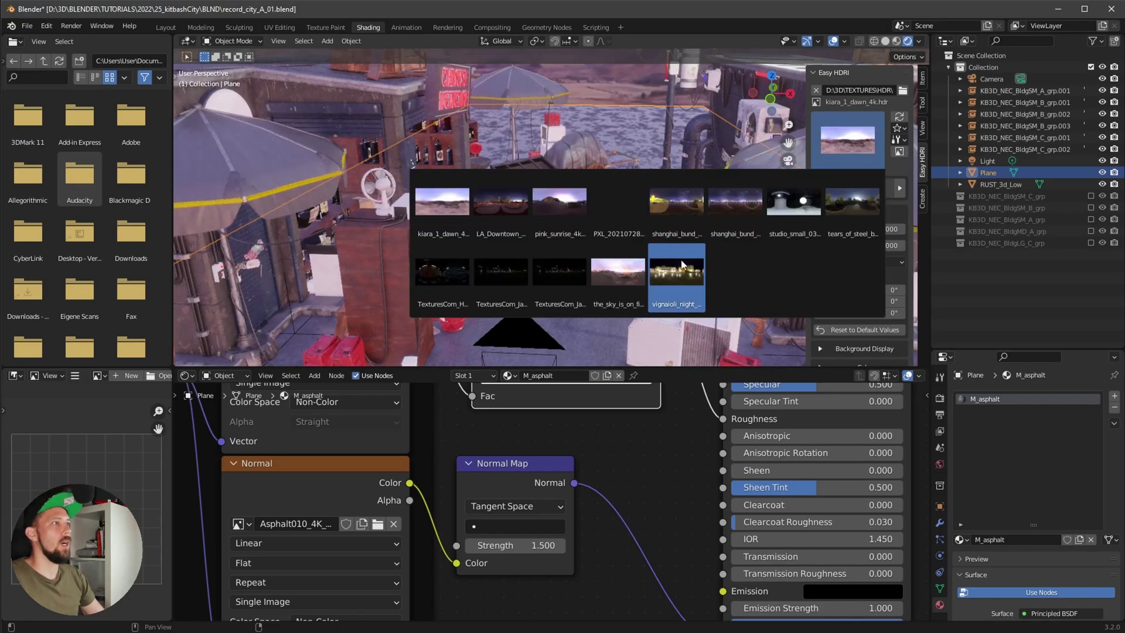
pyautogui.click(677, 202)
pyautogui.moveTo(683, 244); pyautogui.dragTo(598, 286, button='middle')
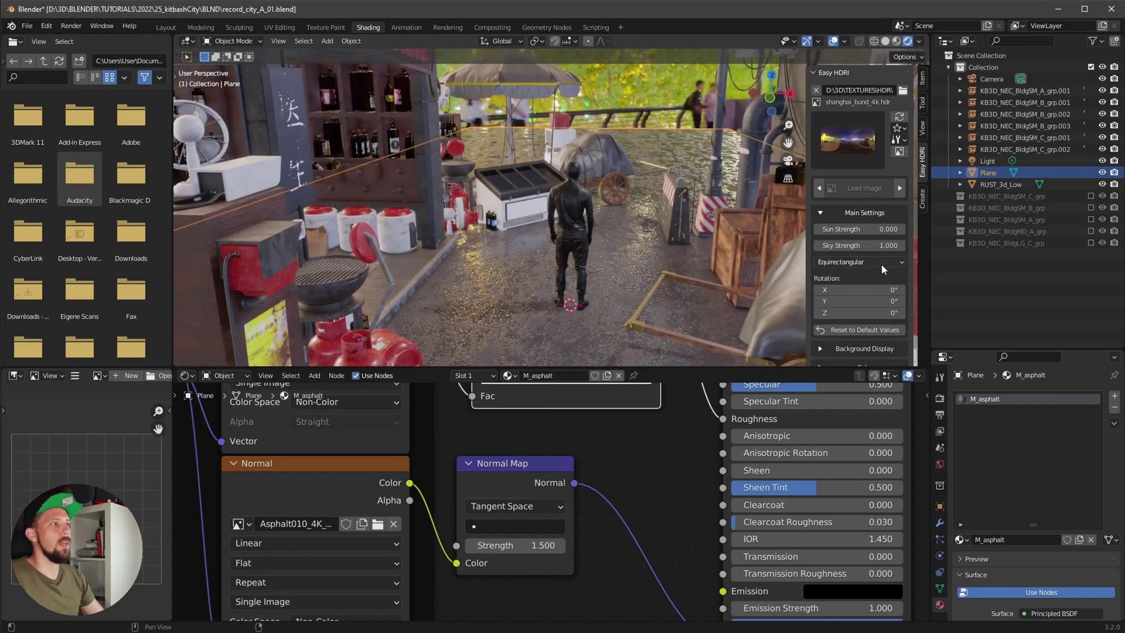
# Set the environment's Sky Strength to 0.1 and view the street through the camera
pyautogui.click(895, 249)
pyautogui.write('.')
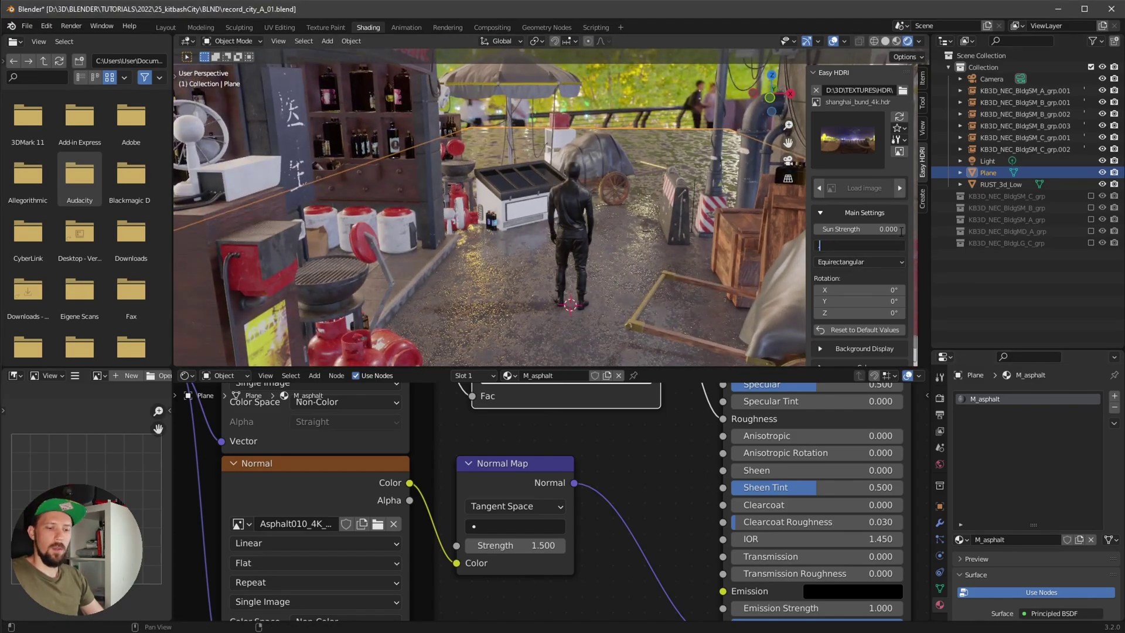
pyautogui.write('1')
pyautogui.press('Return')
pyautogui.moveTo(644, 221); pyautogui.dragTo(614, 233, button='middle')
pyautogui.press('KP_0')
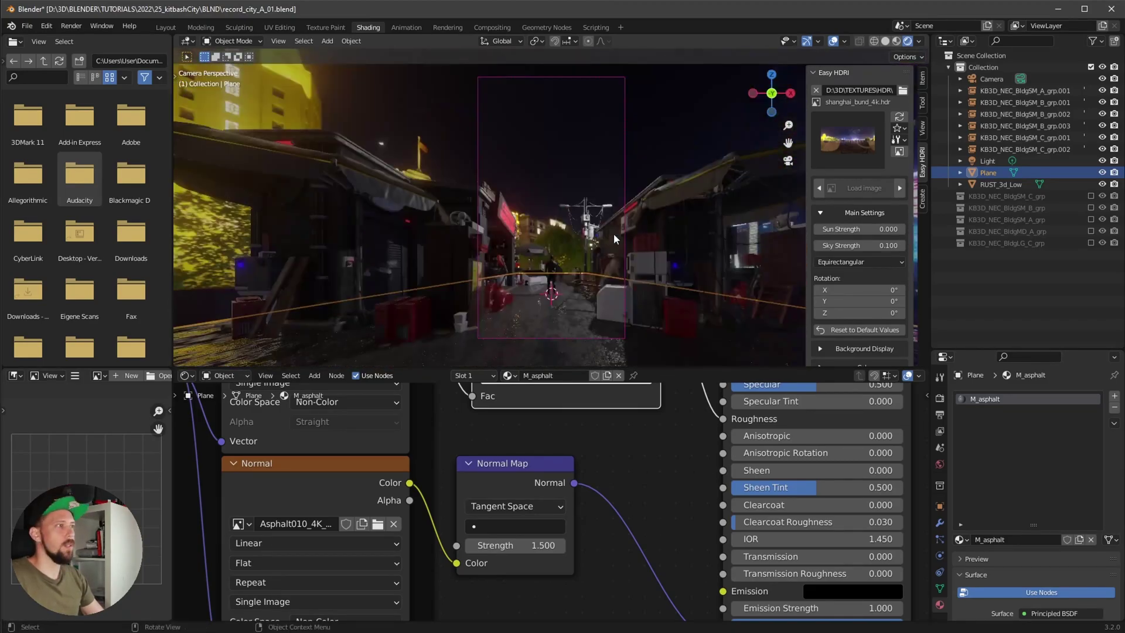
pyautogui.scroll(3, 624, 249)
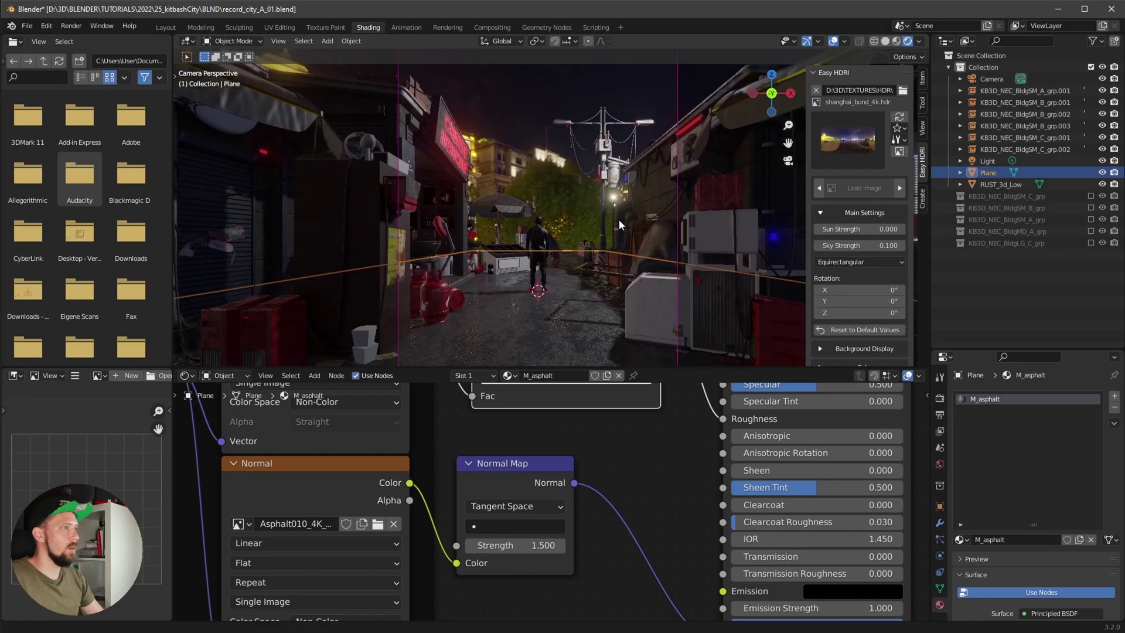
pyautogui.keyDown('alt'); pyautogui.keyDown('shift'); pyautogui.moveTo(581, 318); pyautogui.dragTo(642, 261); pyautogui.keyUp('shift'); pyautogui.keyUp('alt')
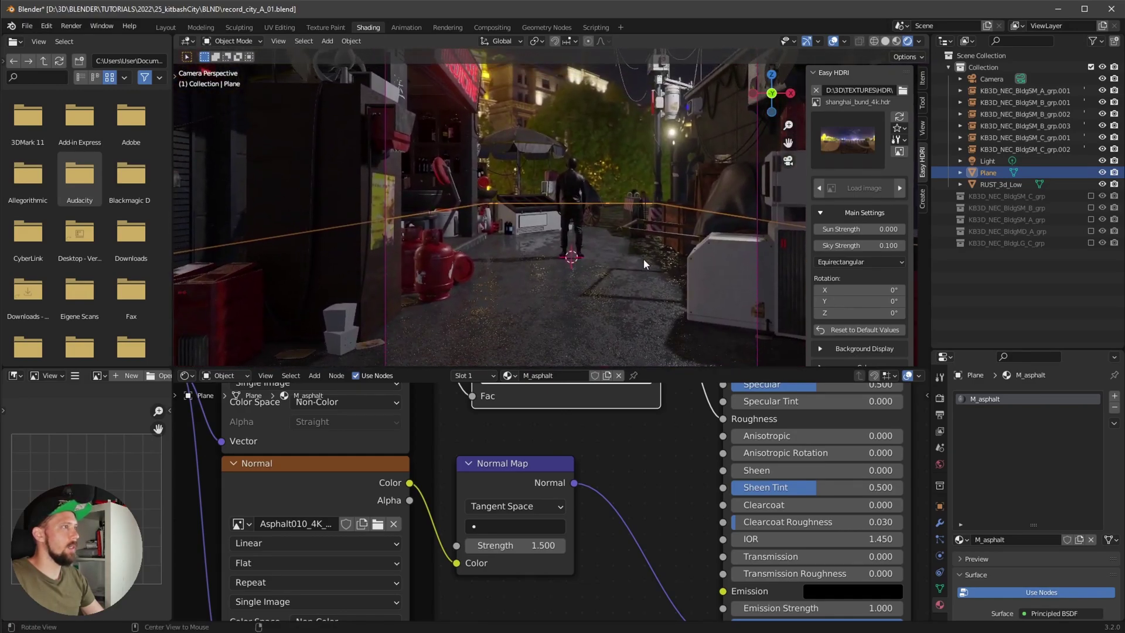
pyautogui.keyDown('shift'); pyautogui.moveTo(673, 237); pyautogui.dragTo(687, 171, button='middle'); pyautogui.keyUp('shift')
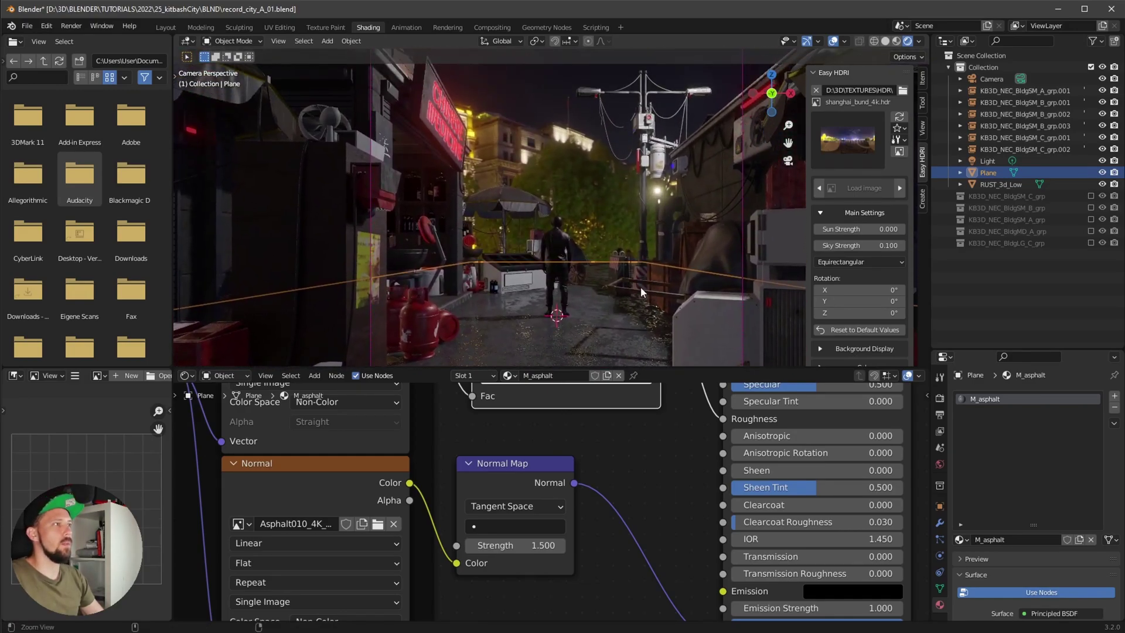
pyautogui.keyDown('ctrl'); pyautogui.keyDown('alt'); pyautogui.moveTo(639, 288); pyautogui.dragTo(642, 310); pyautogui.keyUp('alt'); pyautogui.keyUp('ctrl')
# Try a Sky Strength of 1 for the environment and set it back to 0.1
pyautogui.doubleClick(878, 246)
pyautogui.write('1')
pyautogui.press('Return')
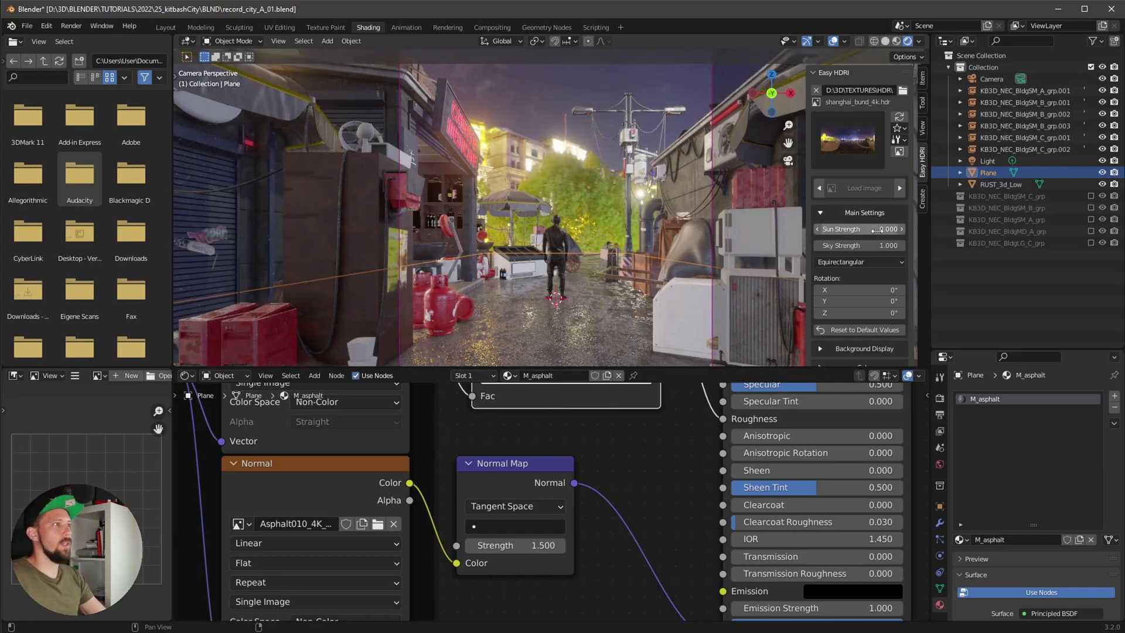
pyautogui.doubleClick(879, 245)
pyautogui.write('0.1')
pyautogui.press('Return')
# Switch to Material Preview shading, exclude the KB3D_NEC_BldgMD_A_grp collection and add an instance of it to the scene
pyautogui.press('z')
pyautogui.click(706, 342)
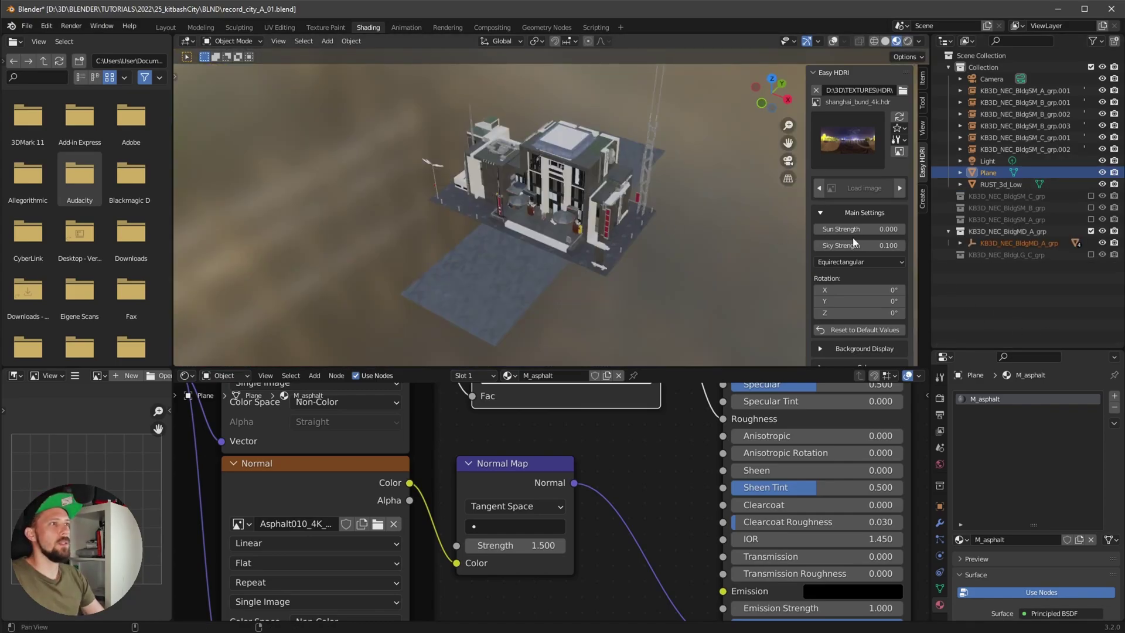
pyautogui.click(1091, 230)
pyautogui.click(1054, 234)
pyautogui.rightClick(1061, 233)
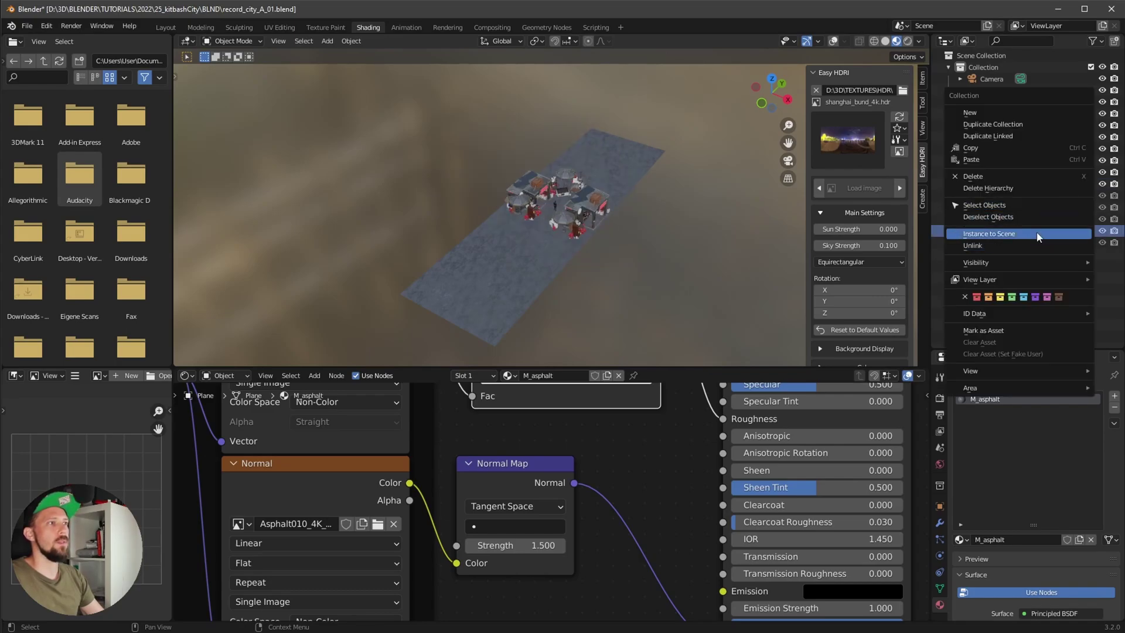
pyautogui.click(1040, 235)
# Set the BldgMD_A instance's Y location to 26 m, working in the camera view
pyautogui.press('KP_0')
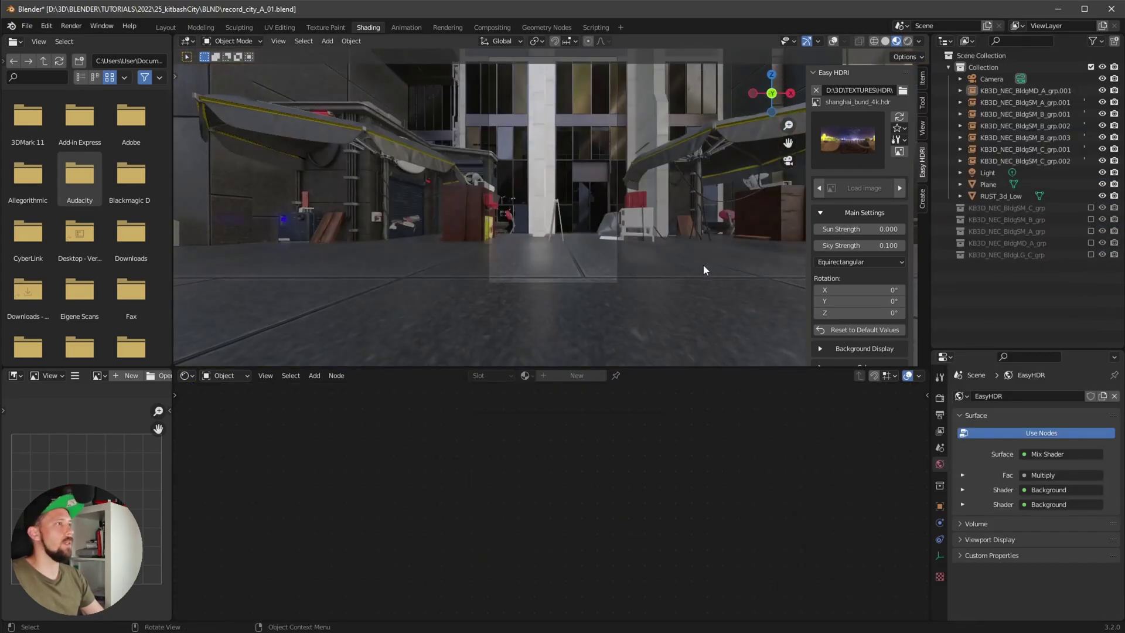
pyautogui.click(1008, 90)
pyautogui.click(922, 78)
pyautogui.click(862, 112)
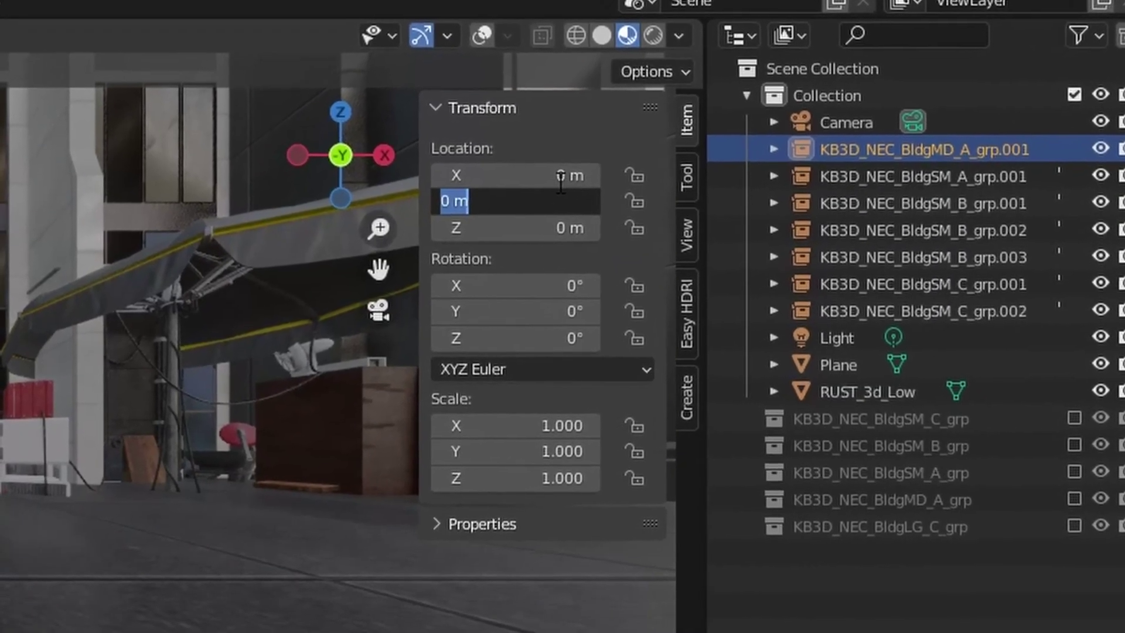
pyautogui.write('26')
pyautogui.press('Return')
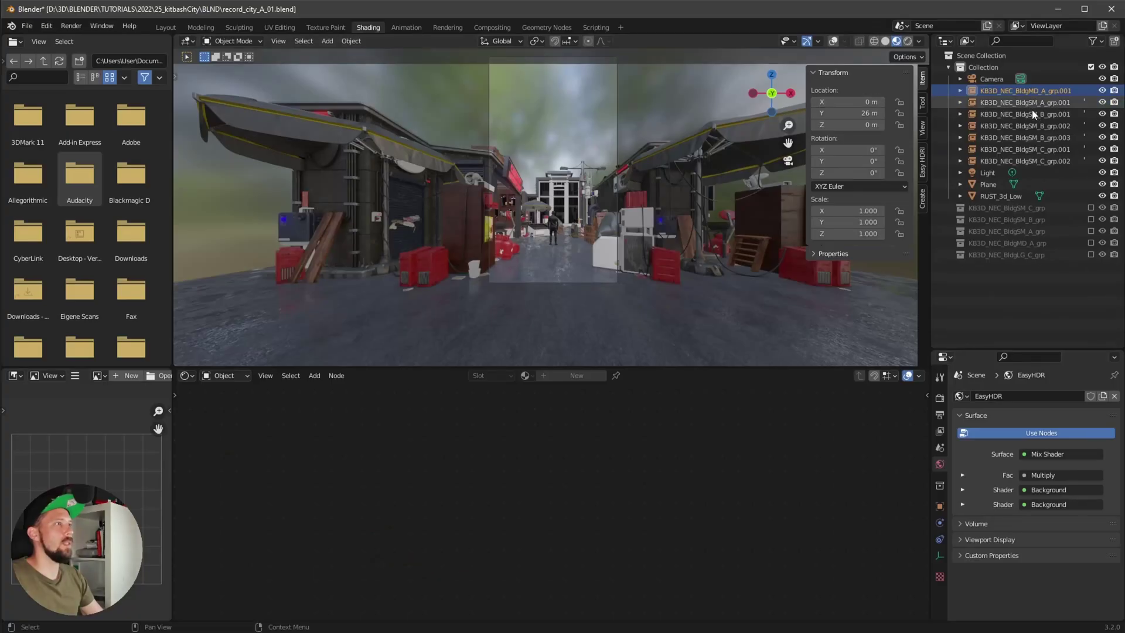
pyautogui.scroll(3, 727, 240)
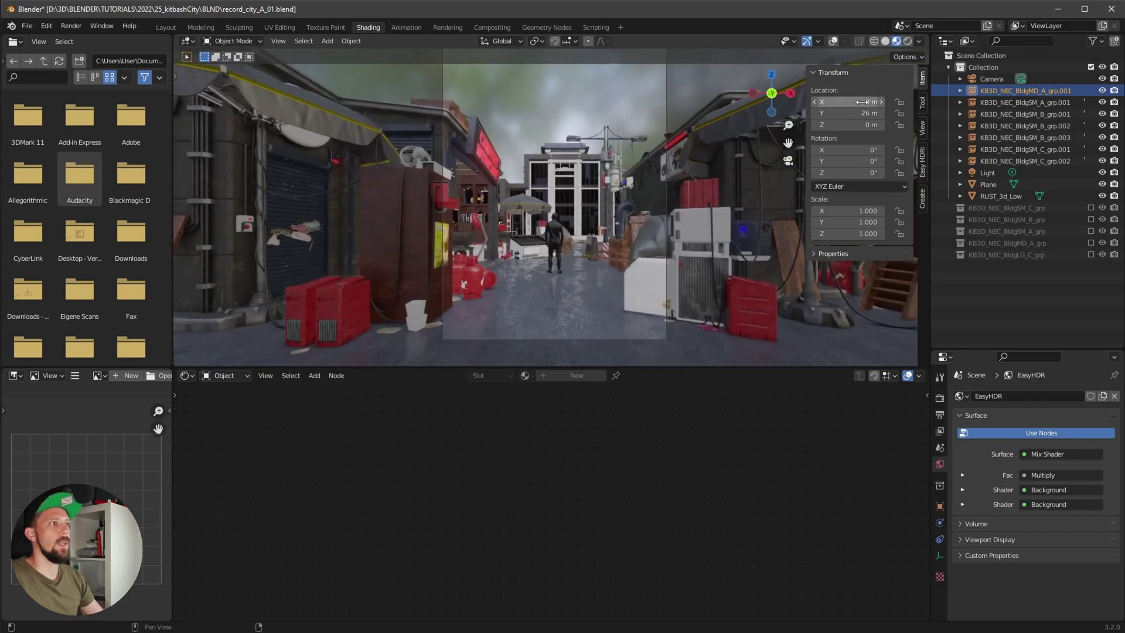
# Rotate the BldgMD_A instance 180° about Z and set its X location to 21 m
pyautogui.moveTo(863, 101); pyautogui.dragTo(916, 102)
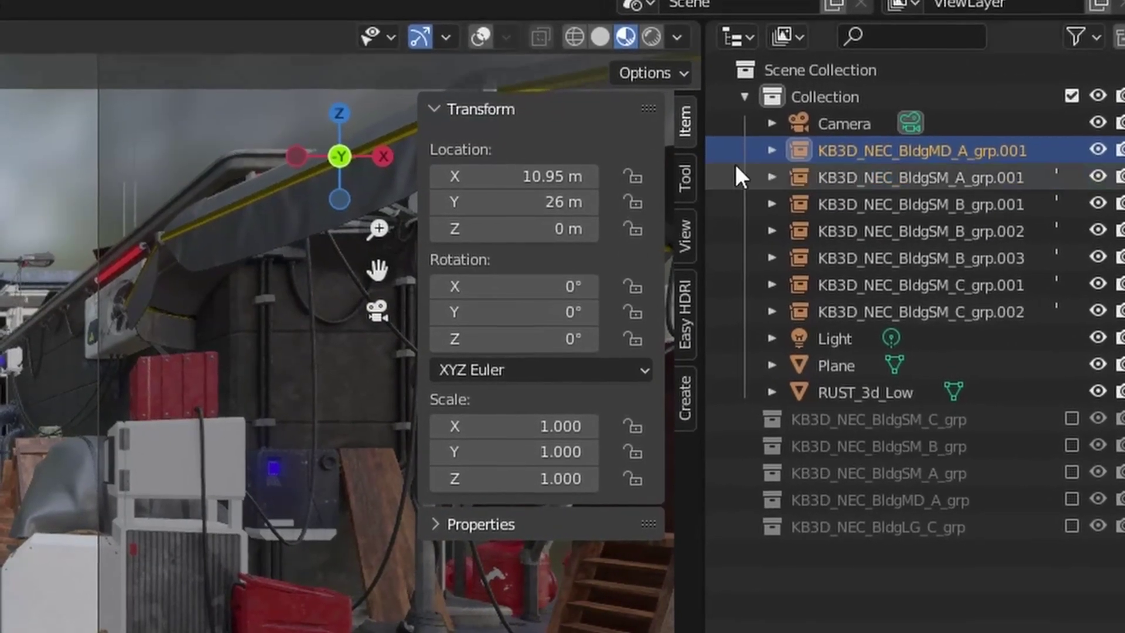
pyautogui.moveTo(553, 174); pyautogui.dragTo(666, 174)
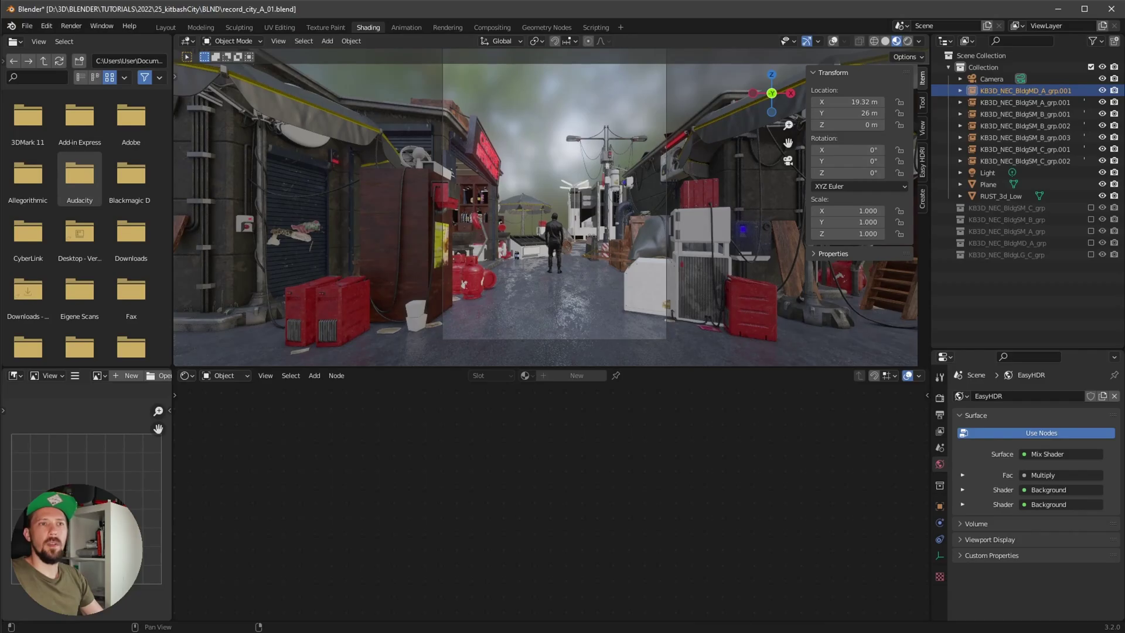
pyautogui.click(861, 173)
pyautogui.write('180')
pyautogui.press('Return')
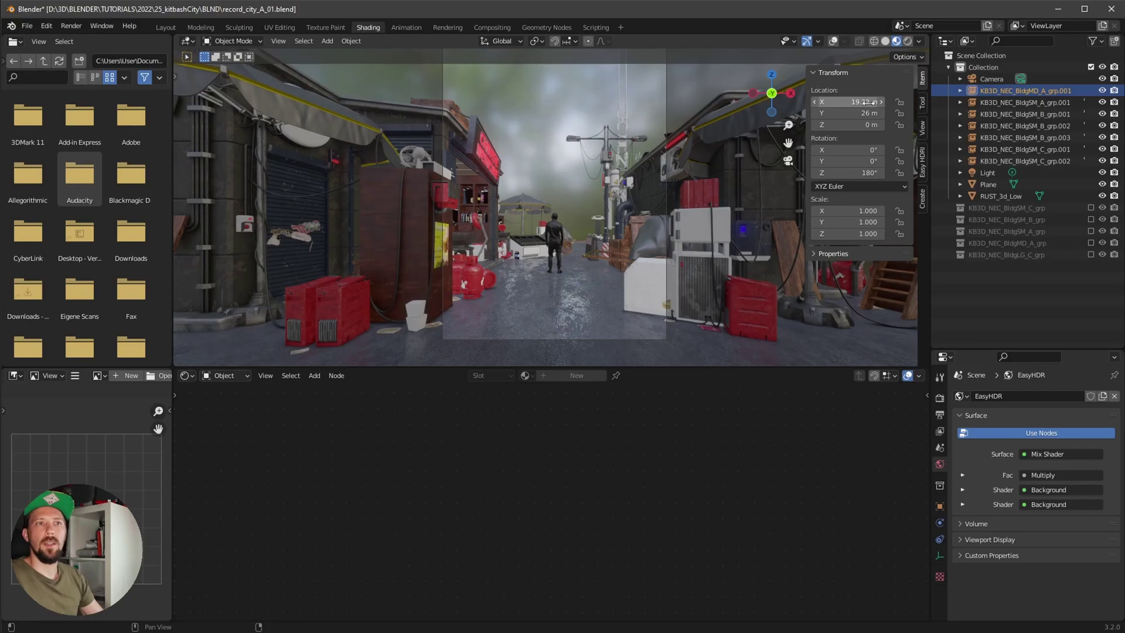
pyautogui.click(865, 102)
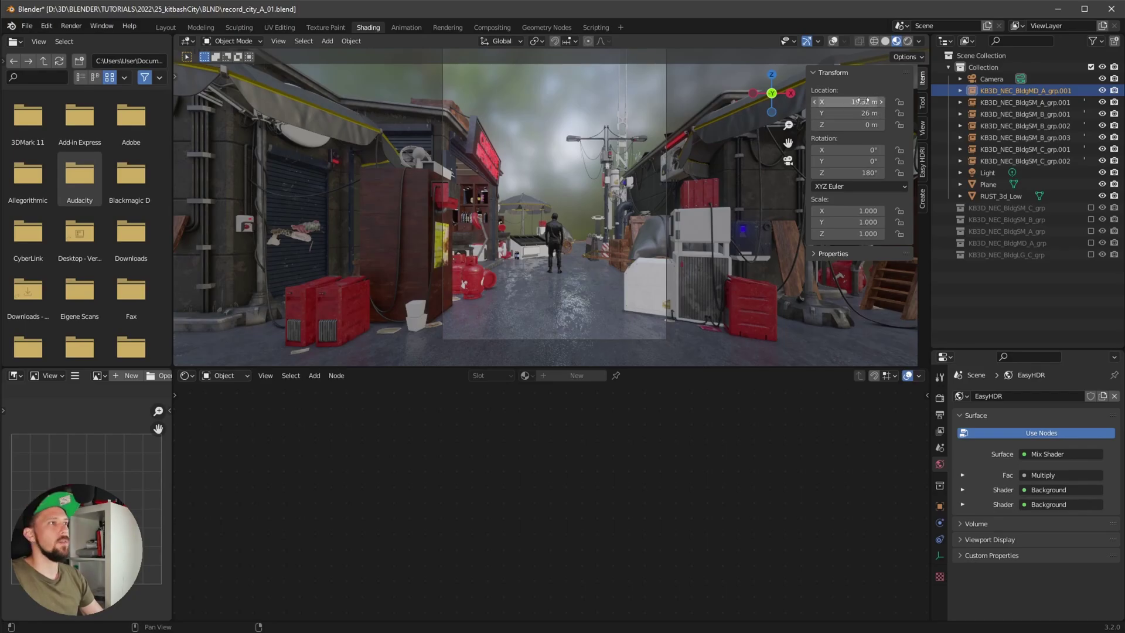
pyautogui.write('21')
pyautogui.press('Return')
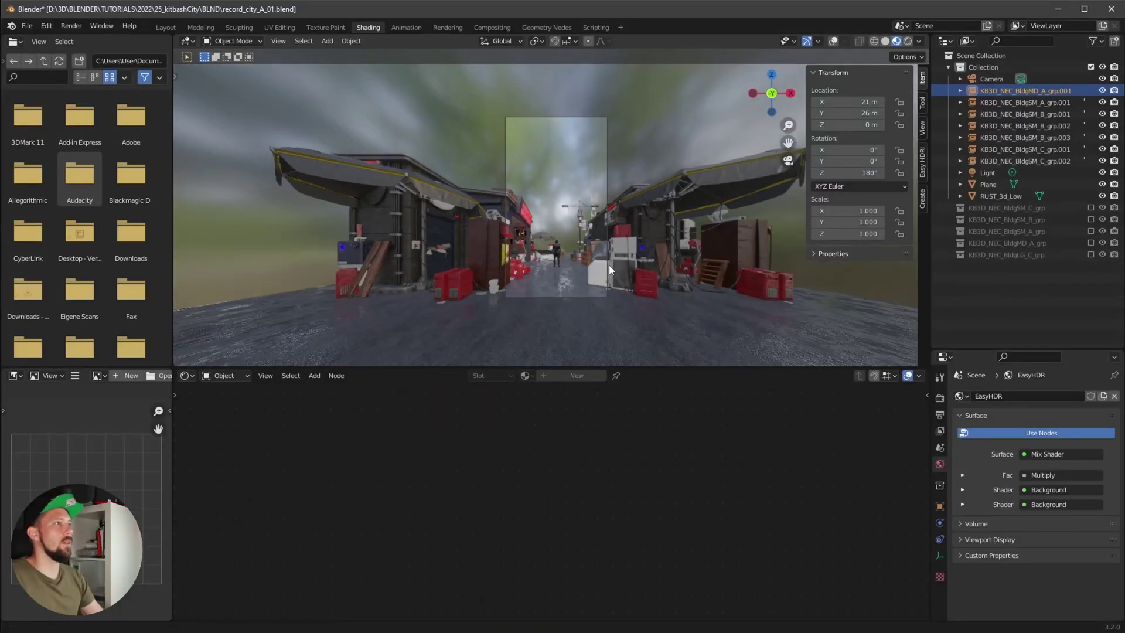
# Preview the KB3D_NEC_BldgLG_C_grp tower collection, exclude it again and add an instance of it to the scene
pyautogui.scroll(6, 609, 264)
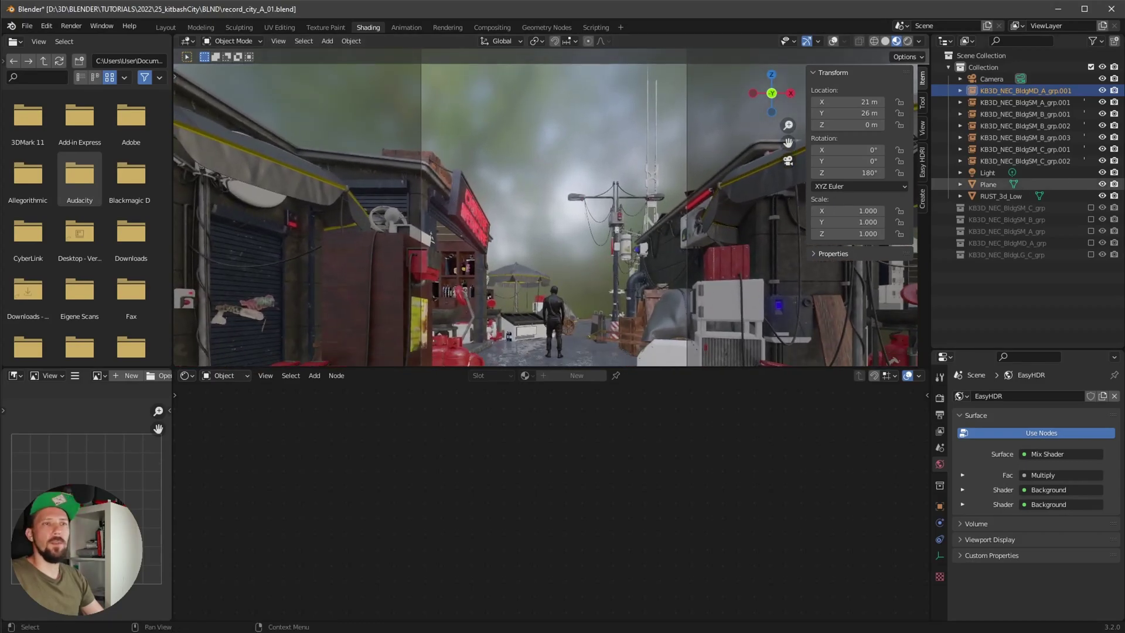
pyautogui.click(1090, 208)
pyautogui.click(1090, 207)
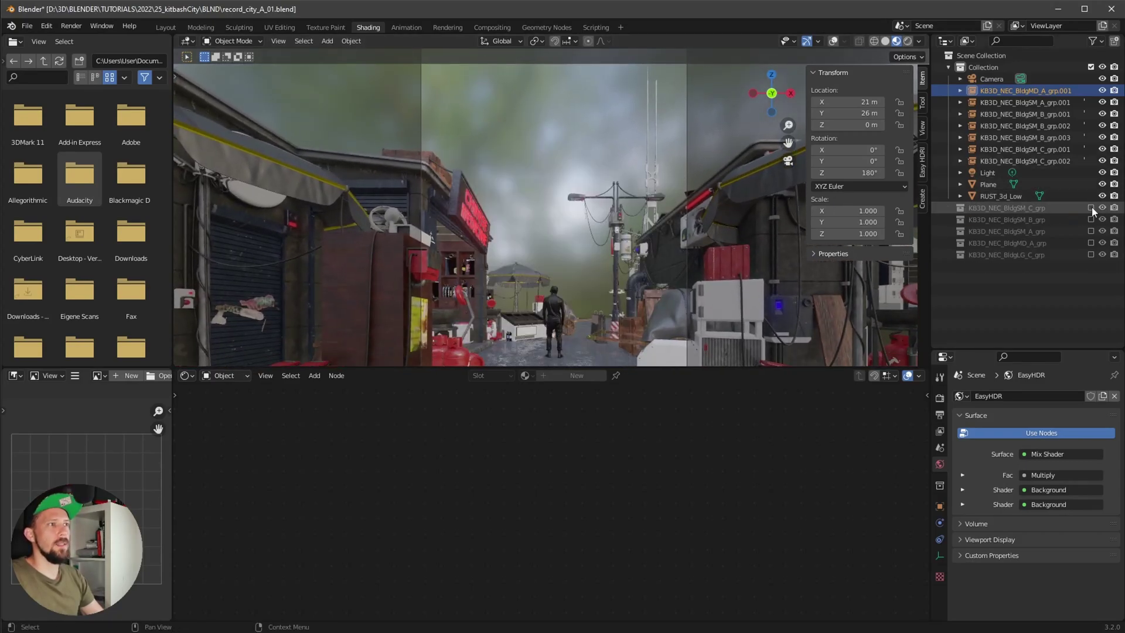
pyautogui.click(1090, 255)
pyautogui.moveTo(697, 194); pyautogui.dragTo(623, 269, button='middle')
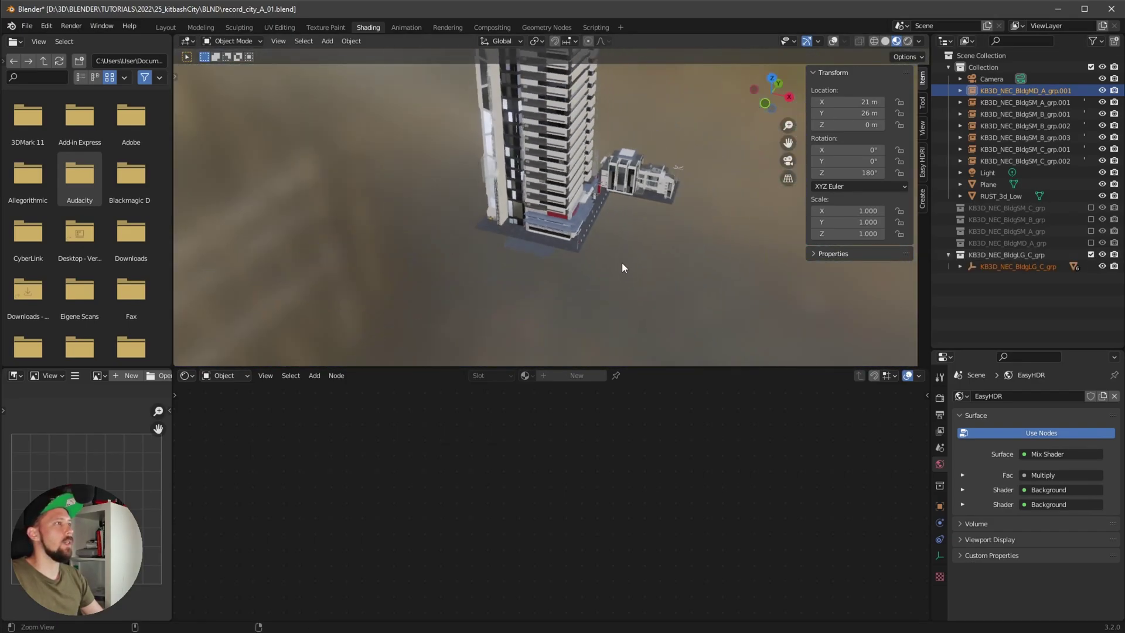
pyautogui.click(1090, 254)
pyautogui.rightClick(1017, 255)
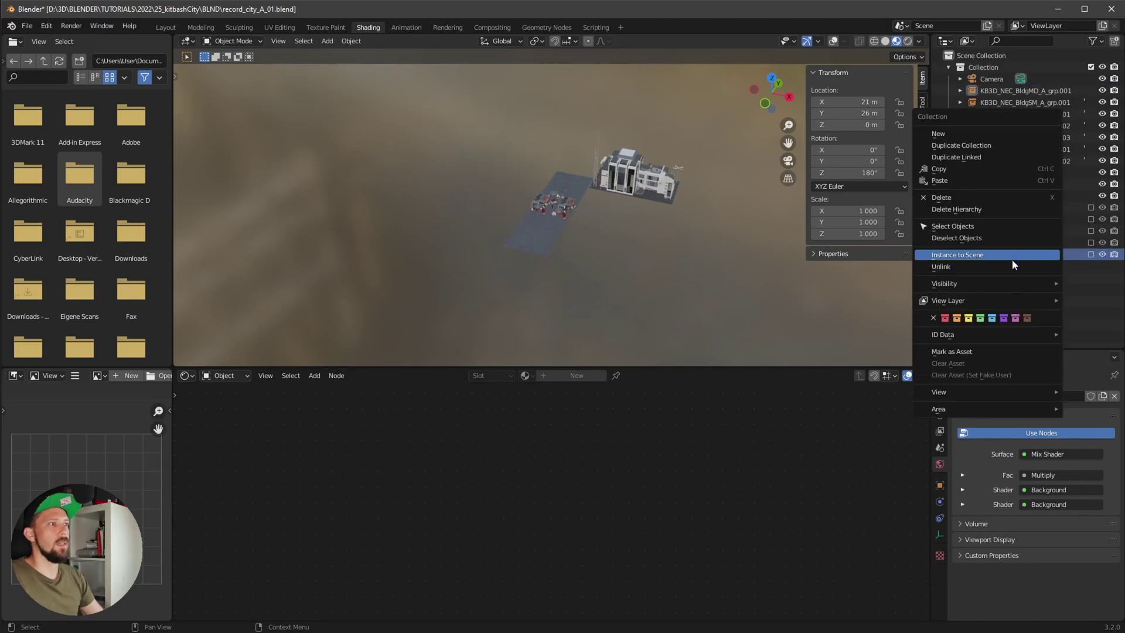
pyautogui.click(1016, 256)
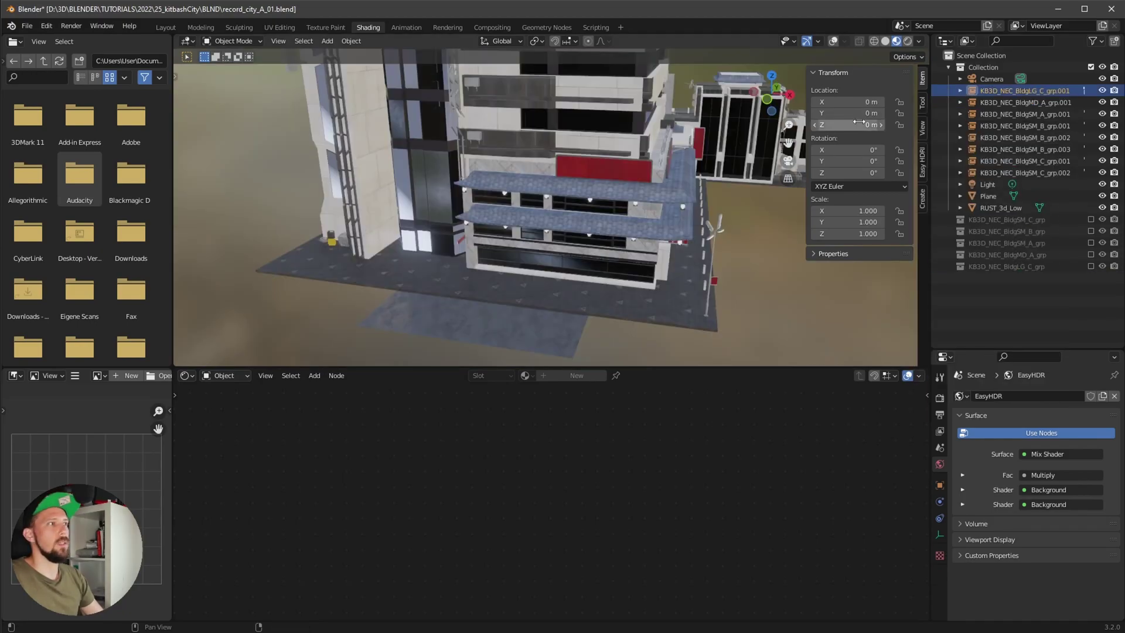
# Place the BldgLG_C instance at X -28 m, Y 100 m and Z about -28.46 m, rotated 90° about Z
pyautogui.doubleClick(862, 113)
pyautogui.write('100')
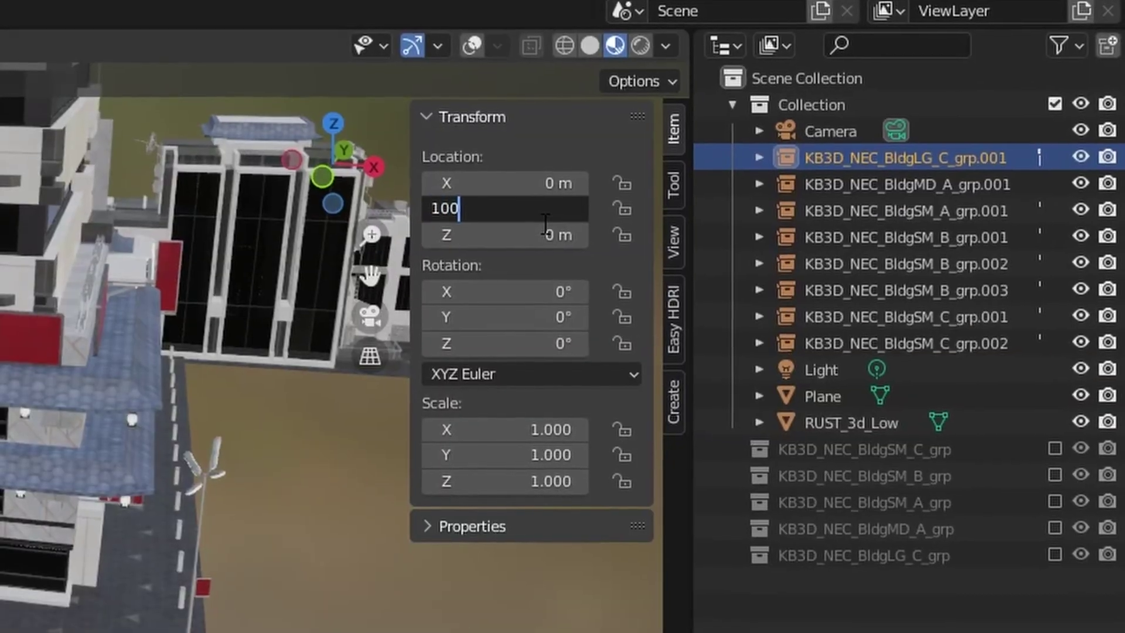
pyautogui.press('Return')
pyautogui.moveTo(844, 102); pyautogui.dragTo(528, 147)
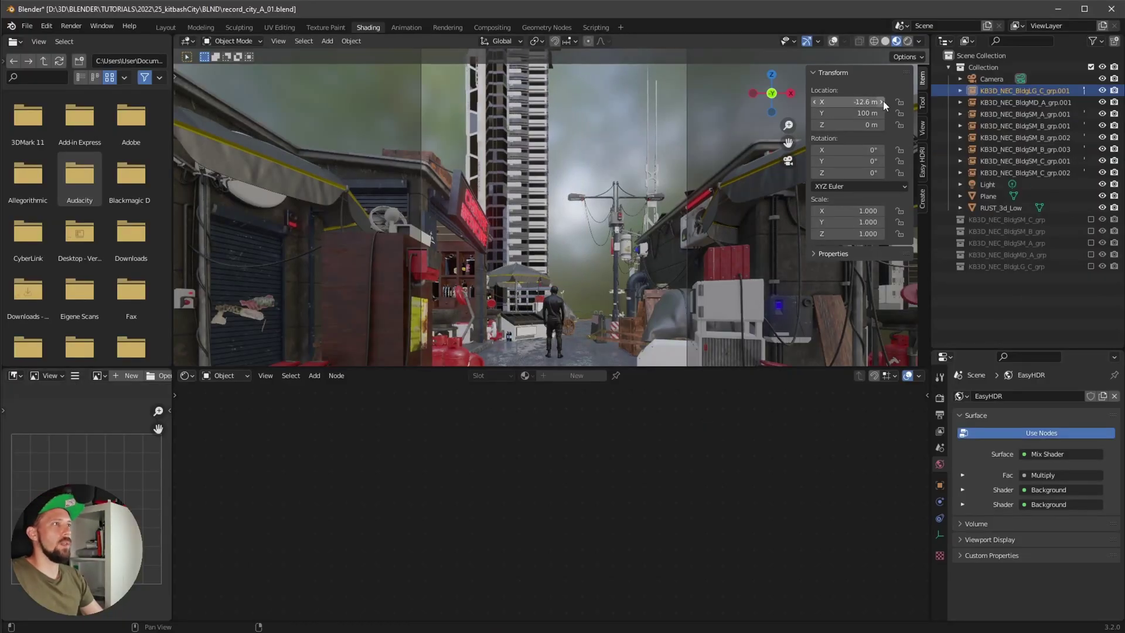
pyautogui.doubleClick(859, 102)
pyautogui.write('-28')
pyautogui.press('Return')
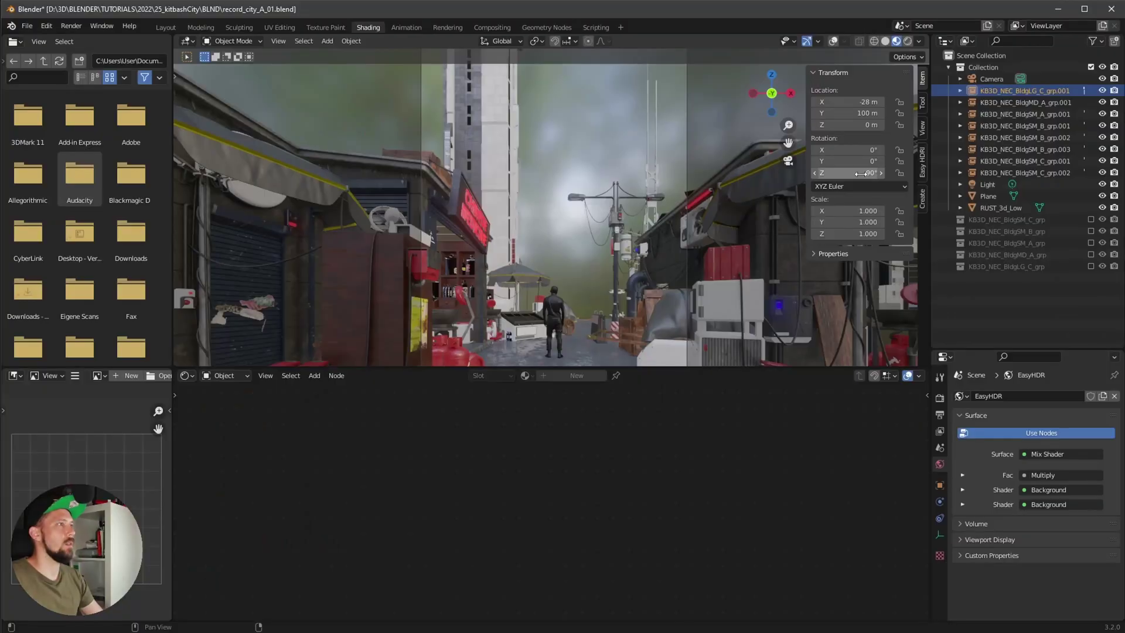
pyautogui.moveTo(858, 125); pyautogui.dragTo(715, 158)
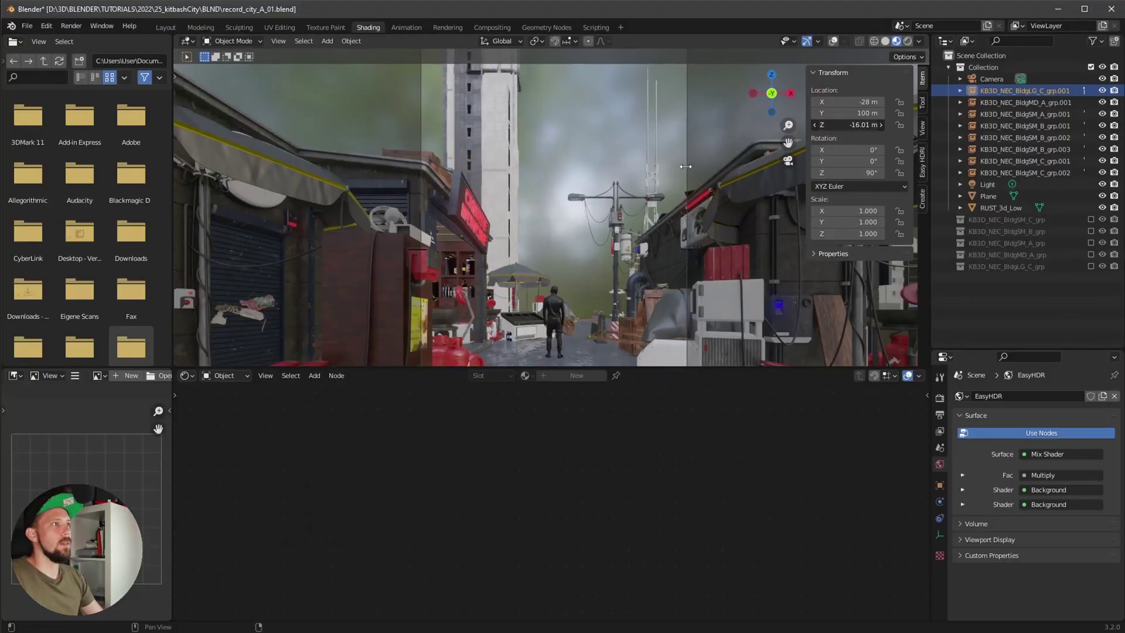
# Examine the lowered tower's placement relative to the street and the other buildings, from around the scene and through the camera
pyautogui.press('KP_0')
pyautogui.moveTo(705, 197); pyautogui.dragTo(704, 278, button='middle')
pyautogui.scroll(5, 688, 238)
pyautogui.moveTo(652, 243); pyautogui.dragTo(686, 259, button='middle')
pyautogui.keyDown('shift'); pyautogui.moveTo(669, 118); pyautogui.dragTo(622, 222, button='middle'); pyautogui.keyUp('shift')
pyautogui.scroll(5, 670, 247)
pyautogui.scroll(-3, 751, 198)
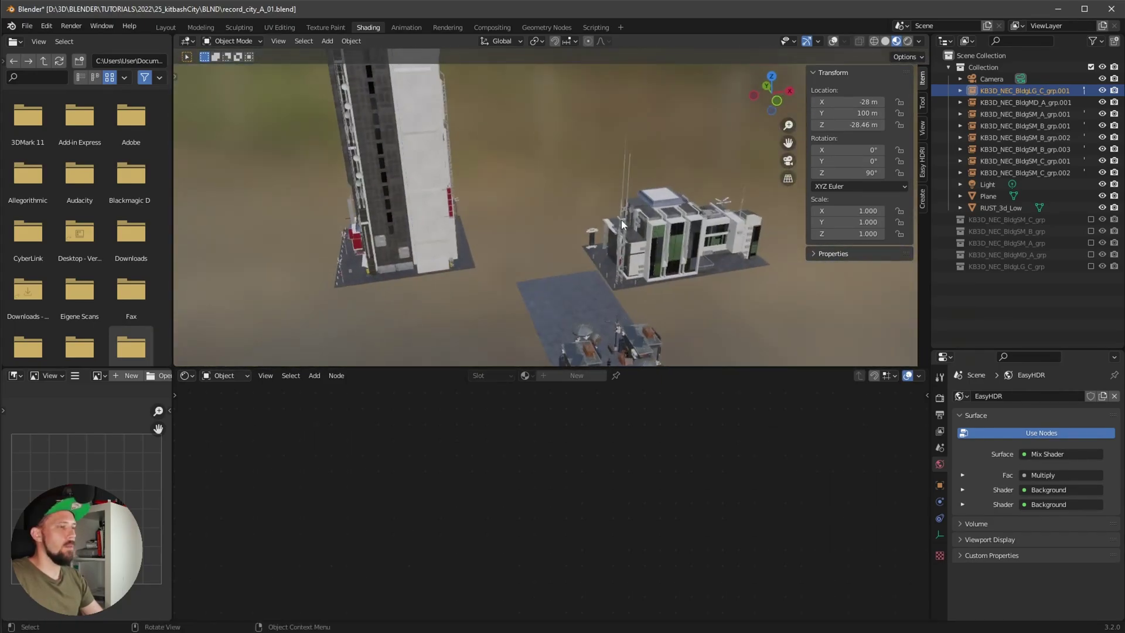
pyautogui.press('KP_0')
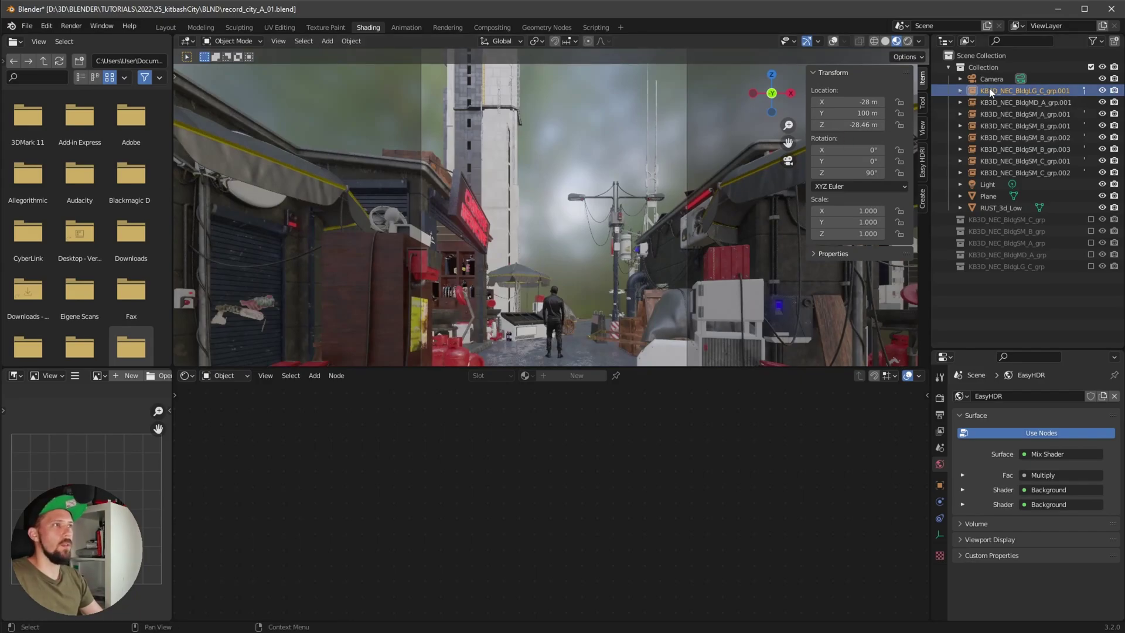
# Lower the BldgLG_C tower instance to a Z location of -63 m
pyautogui.click(861, 128)
pyautogui.press('BackSpace')
pyautogui.write('-63')
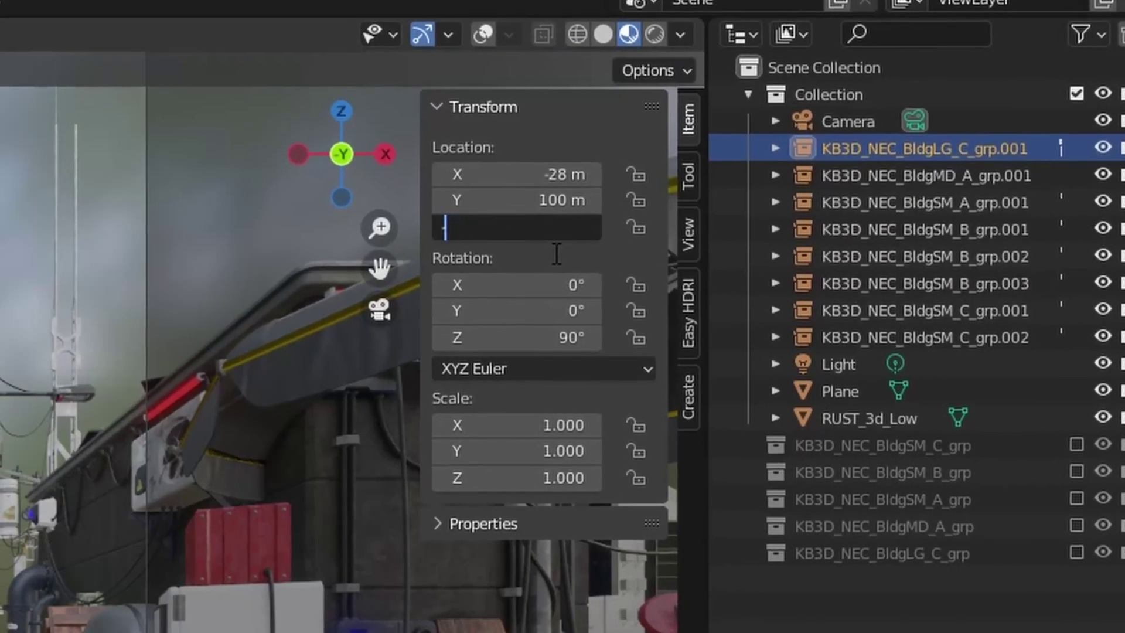
pyautogui.press('Return')
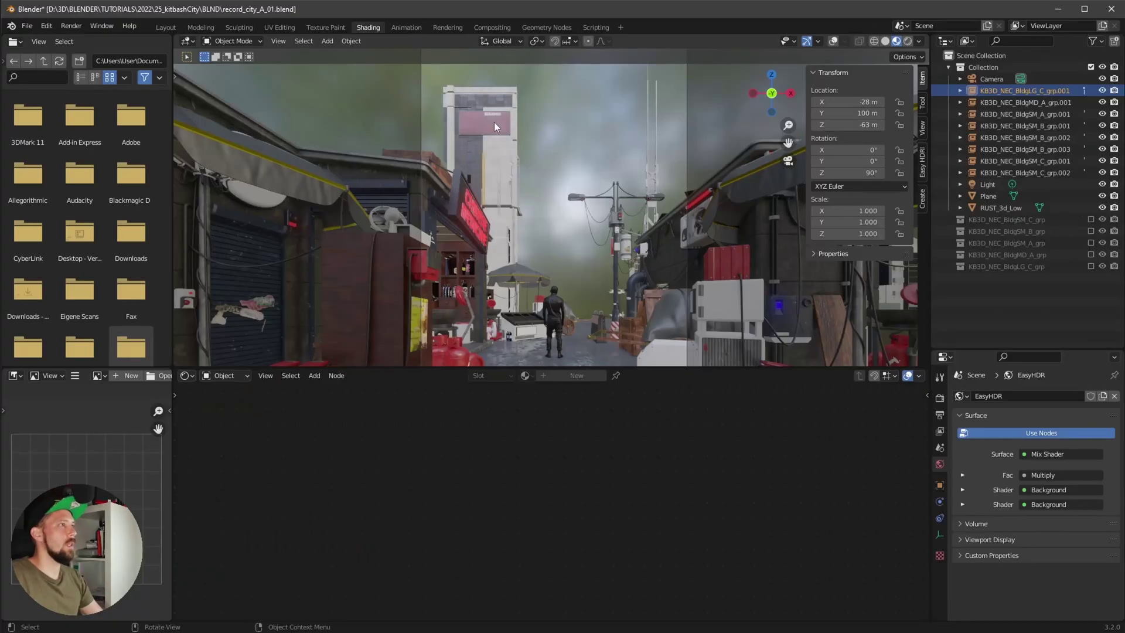
# Hide the BldgLG_C tower instance and re-enable the source collection KB3D_NEC_BldgLG_C_grp to work on the original tower
pyautogui.click(1101, 90)
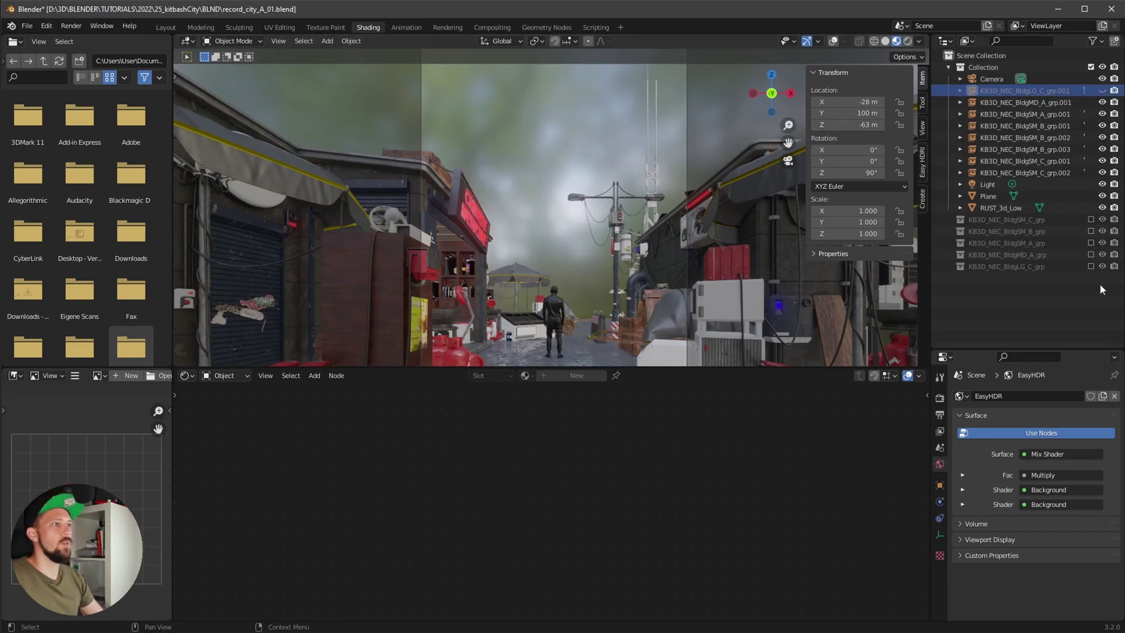
pyautogui.click(1090, 267)
pyautogui.keyDown('alt'); pyautogui.moveTo(645, 226); pyautogui.dragTo(598, 258); pyautogui.keyUp('alt')
pyautogui.keyDown('ctrl'); pyautogui.keyDown('alt'); pyautogui.moveTo(598, 258); pyautogui.dragTo(698, 274); pyautogui.keyUp('alt'); pyautogui.keyUp('ctrl')
pyautogui.keyDown('ctrl'); pyautogui.moveTo(697, 279); pyautogui.dragTo(551, 192, button='middle'); pyautogui.keyUp('ctrl')
pyautogui.click(1018, 277)
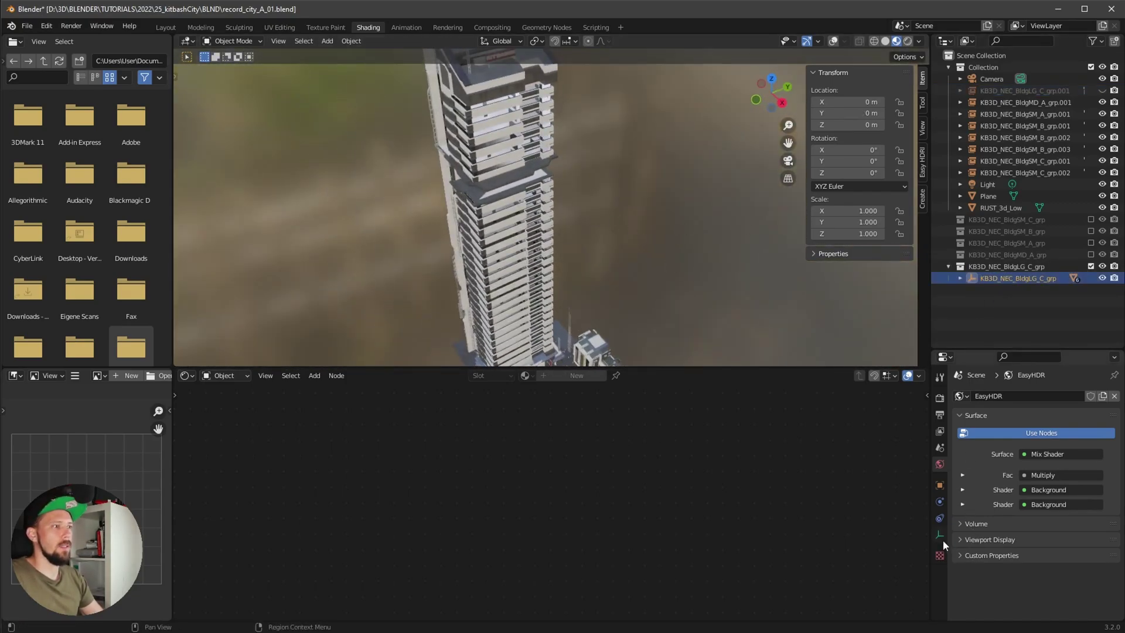
# Select the tower's main mesh and make KB3D_NEC_BannerA.001 its active material, showing the shader's emission settings
pyautogui.click(497, 199)
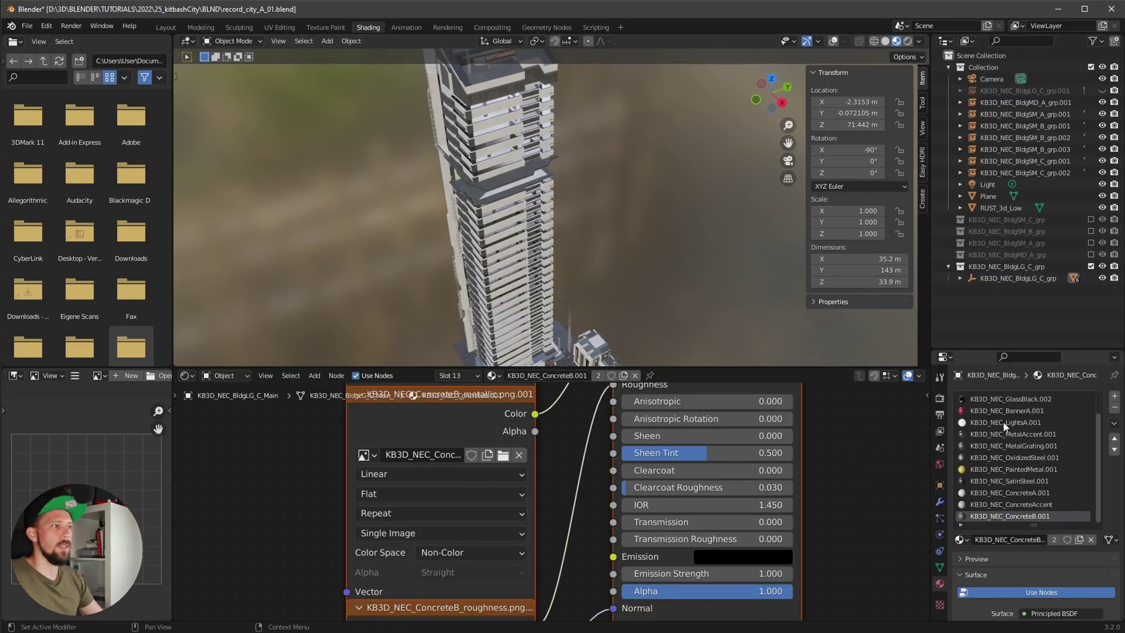
pyautogui.scroll(2, 1098, 428)
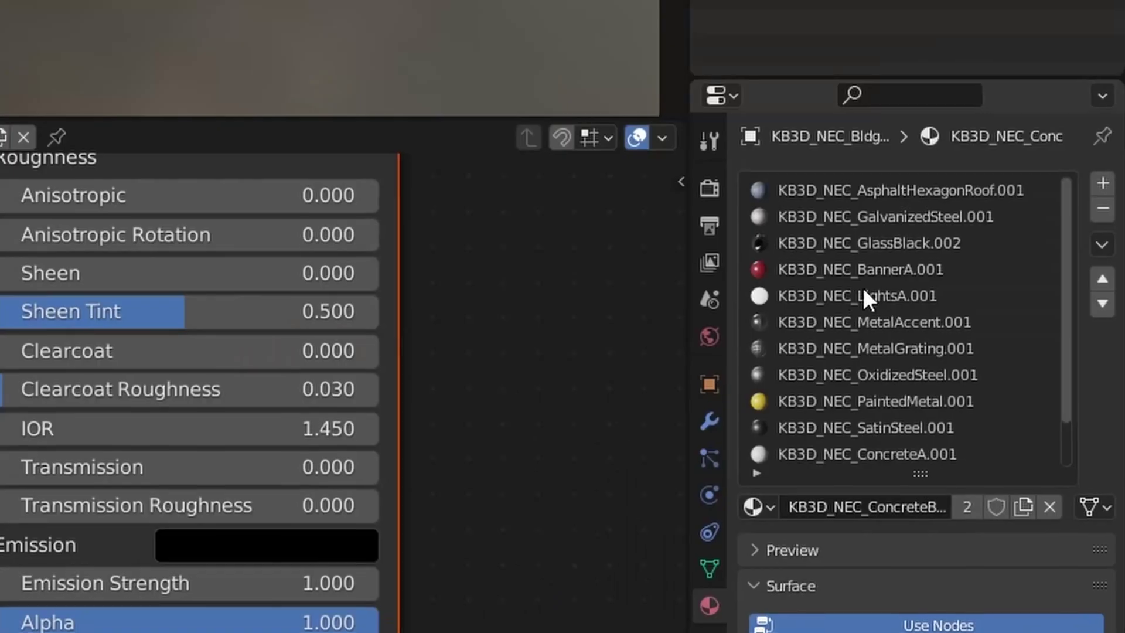
pyautogui.click(1014, 436)
pyautogui.scroll(-8, 380, 316)
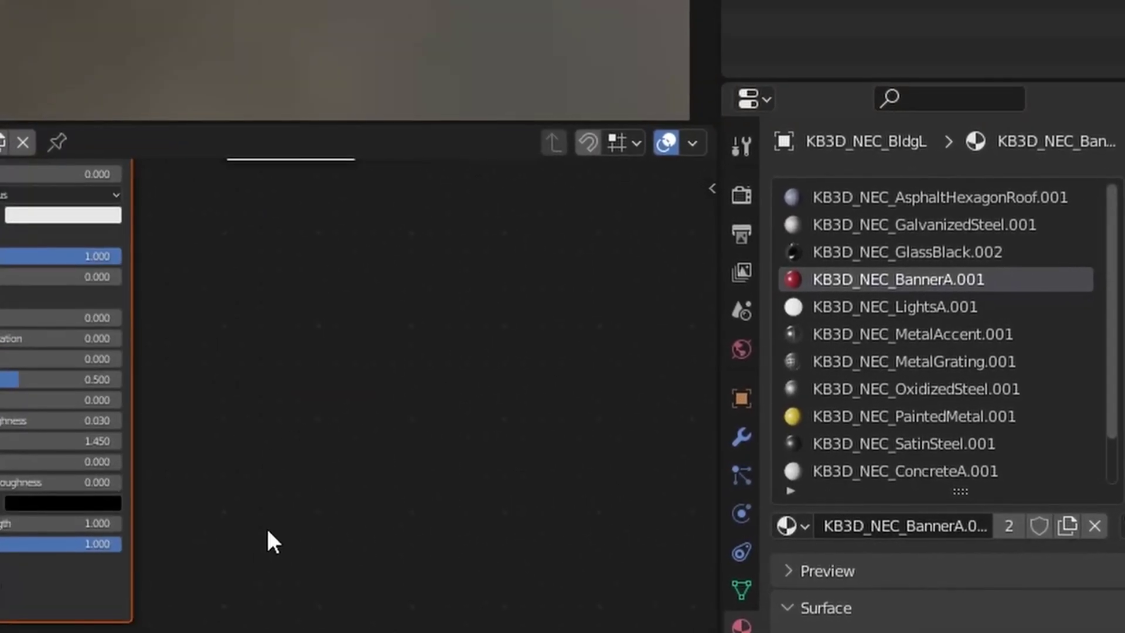
pyautogui.moveTo(264, 525); pyautogui.dragTo(271, 375, button='middle')
pyautogui.scroll(4, 334, 367)
pyautogui.keyDown('shift'); pyautogui.moveTo(567, 173); pyautogui.dragTo(612, 297, button='middle'); pyautogui.keyUp('shift')
pyautogui.scroll(3, 820, 437)
pyautogui.moveTo(845, 419); pyautogui.dragTo(808, 476, button='middle')
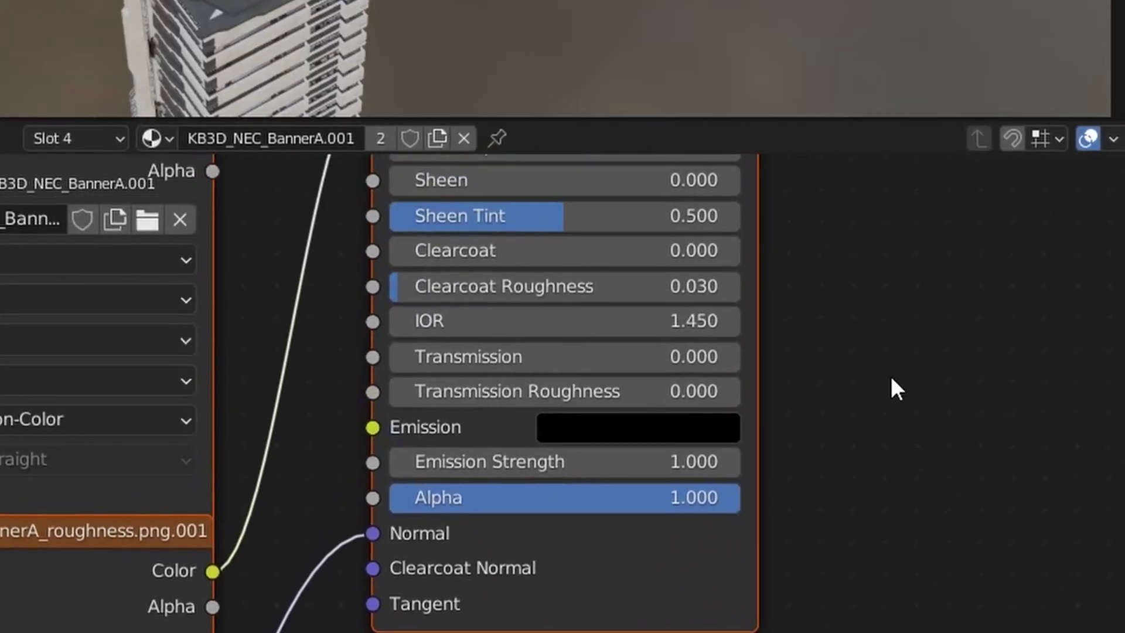
# Give the BannerA.001 material a light blue emission color with an emission strength of 15
pyautogui.click(713, 505)
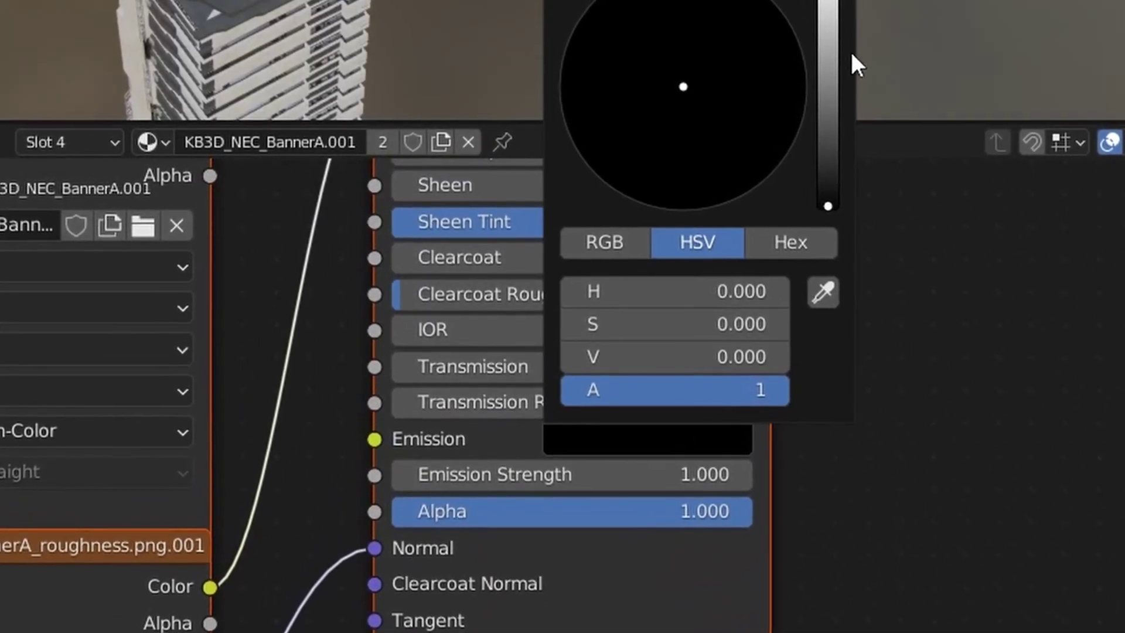
pyautogui.moveTo(829, 52); pyautogui.dragTo(826, 0)
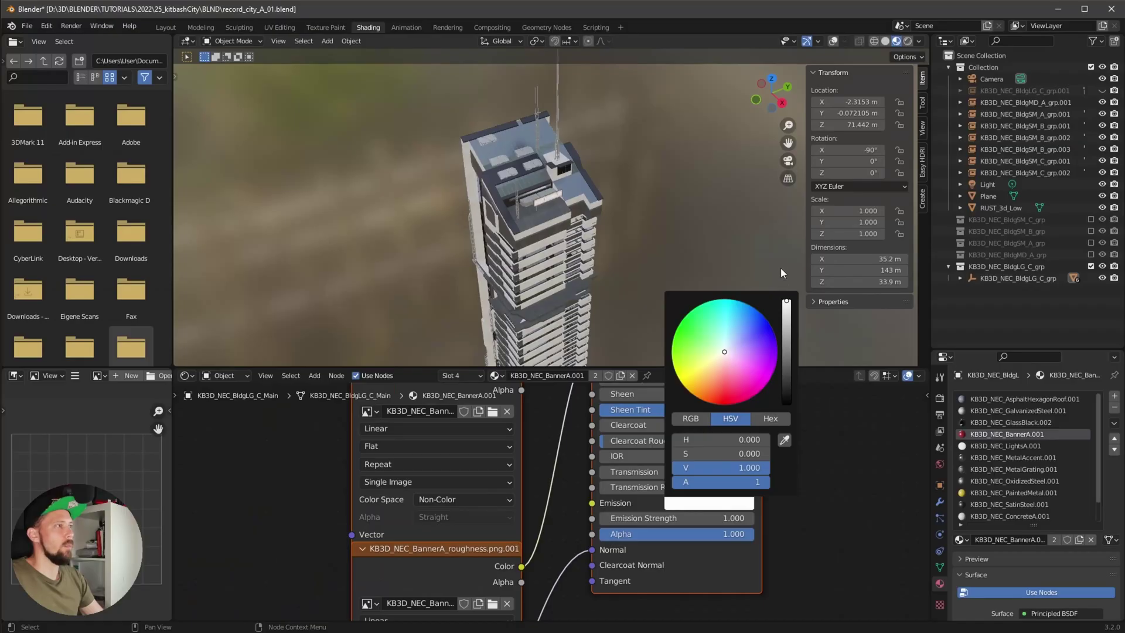
pyautogui.moveTo(757, 338); pyautogui.dragTo(744, 331)
pyautogui.click(730, 518)
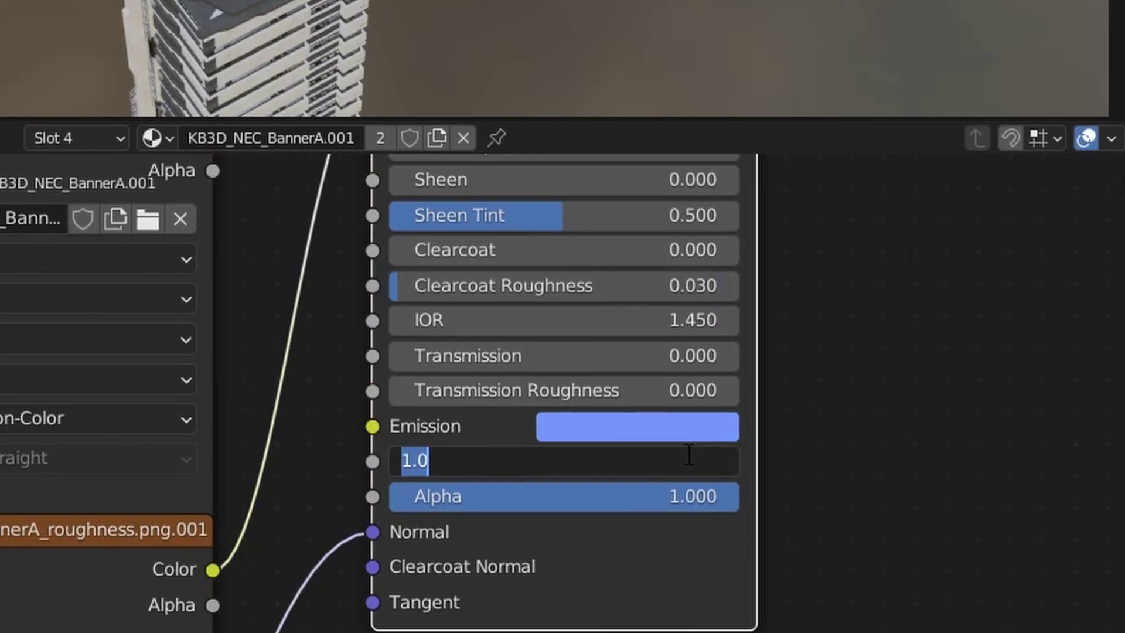
pyautogui.write('15')
pyautogui.press('Return')
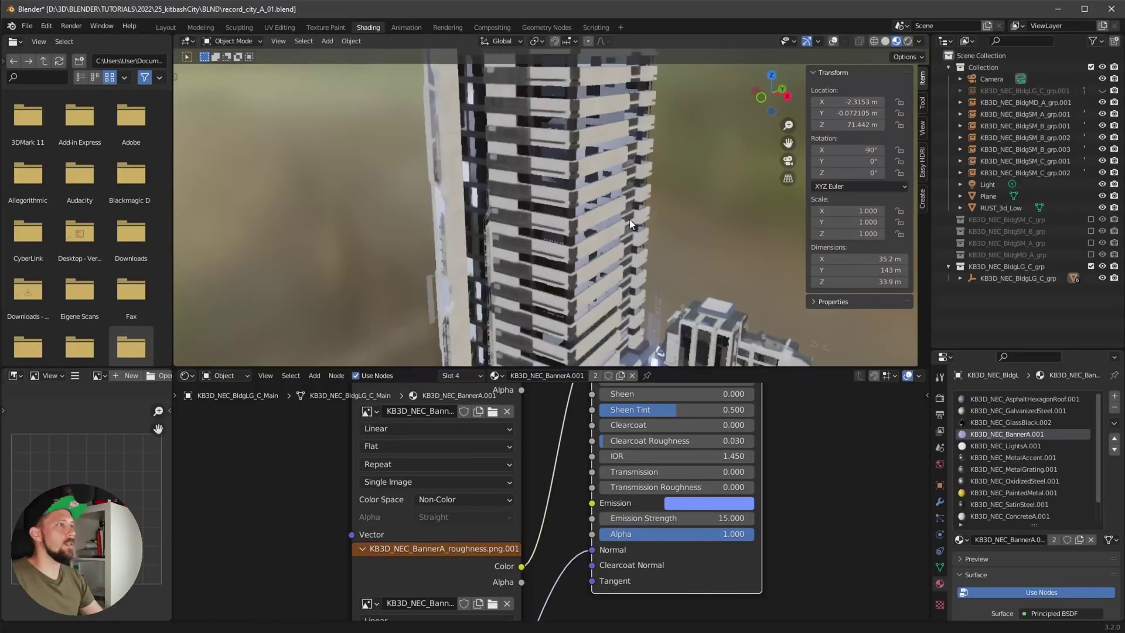
pyautogui.moveTo(629, 219); pyautogui.dragTo(666, 260, button='middle')
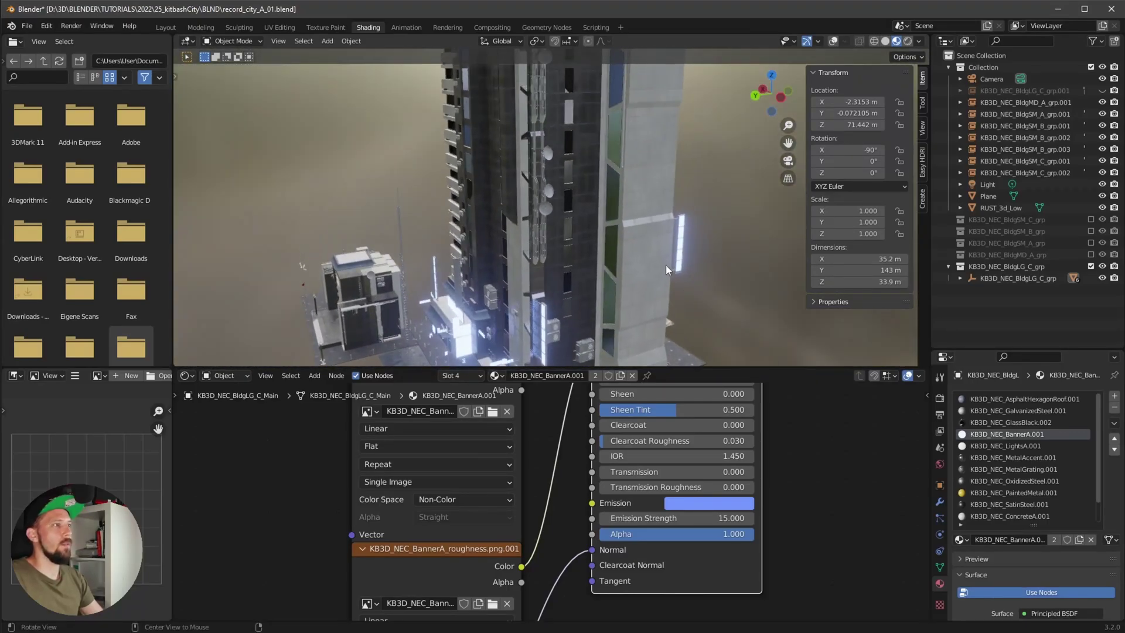
pyautogui.keyDown('shift'); pyautogui.moveTo(649, 214); pyautogui.dragTo(654, 260, button='middle'); pyautogui.keyUp('shift')
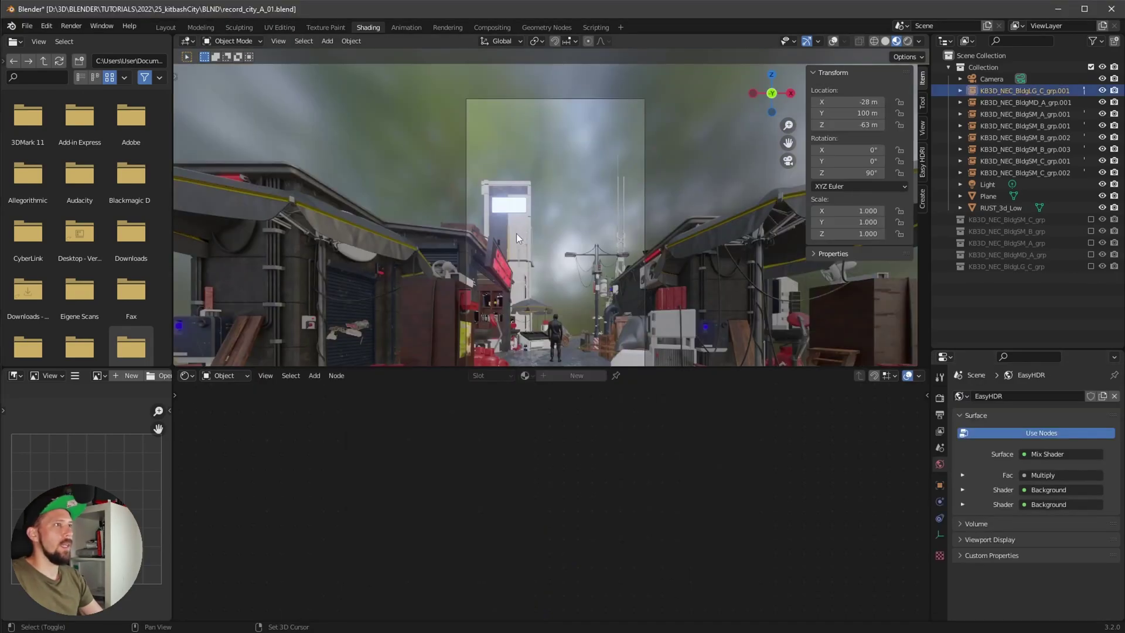
# Duplicate the BldgLG_C tower instance and place the copy at X 7 m, Y 80 m, Z 0 m, rotated 270° about Z
pyautogui.hotkey('shift', 'd')
pyautogui.rightClick(546, 227)
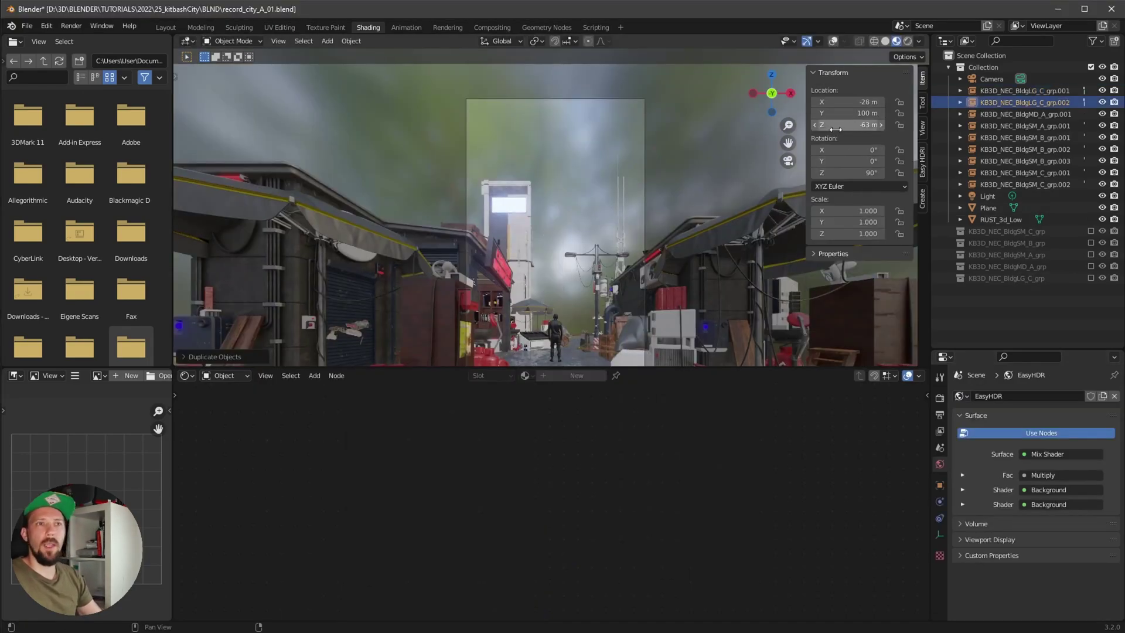
pyautogui.click(854, 106)
pyautogui.write('7')
pyautogui.press('Return')
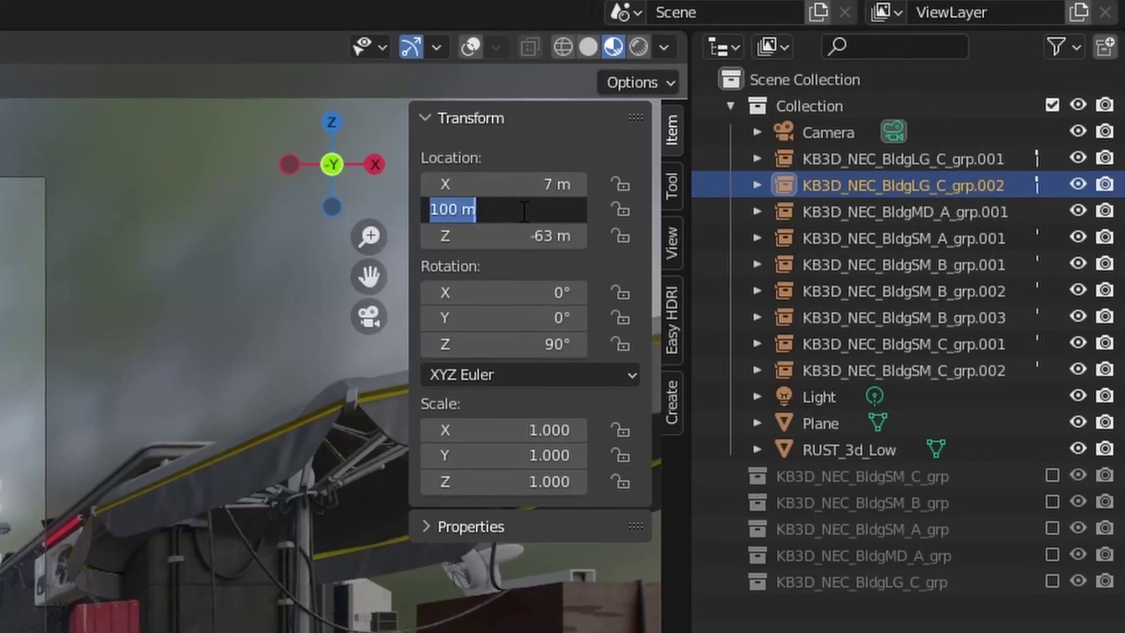
pyautogui.write('80')
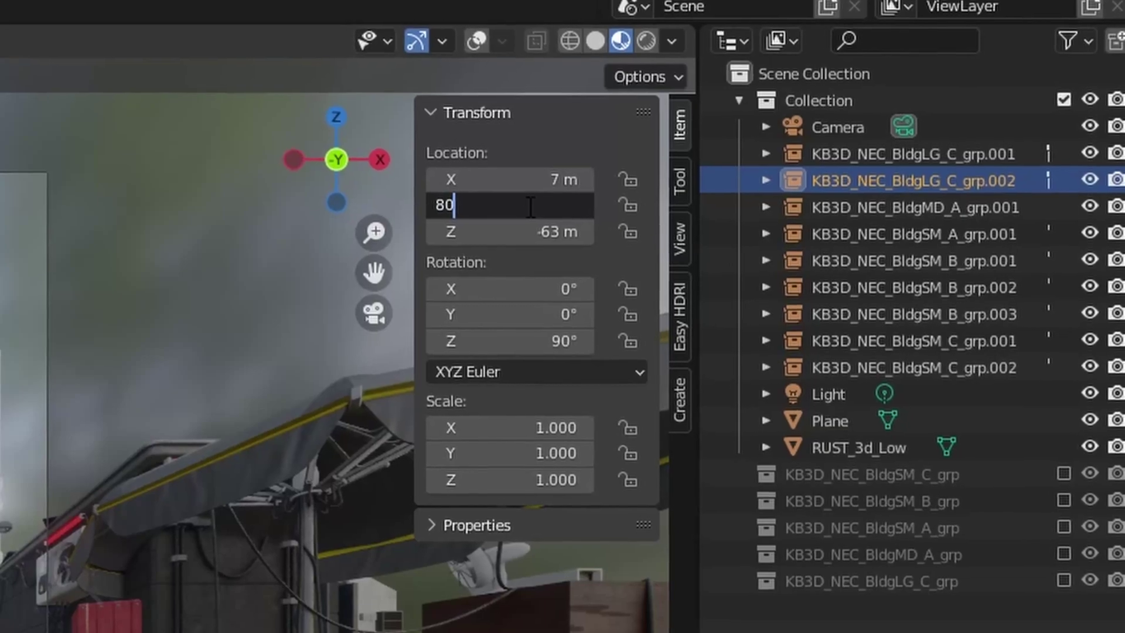
pyautogui.press('Tab')
pyautogui.write('0')
pyautogui.press('Return')
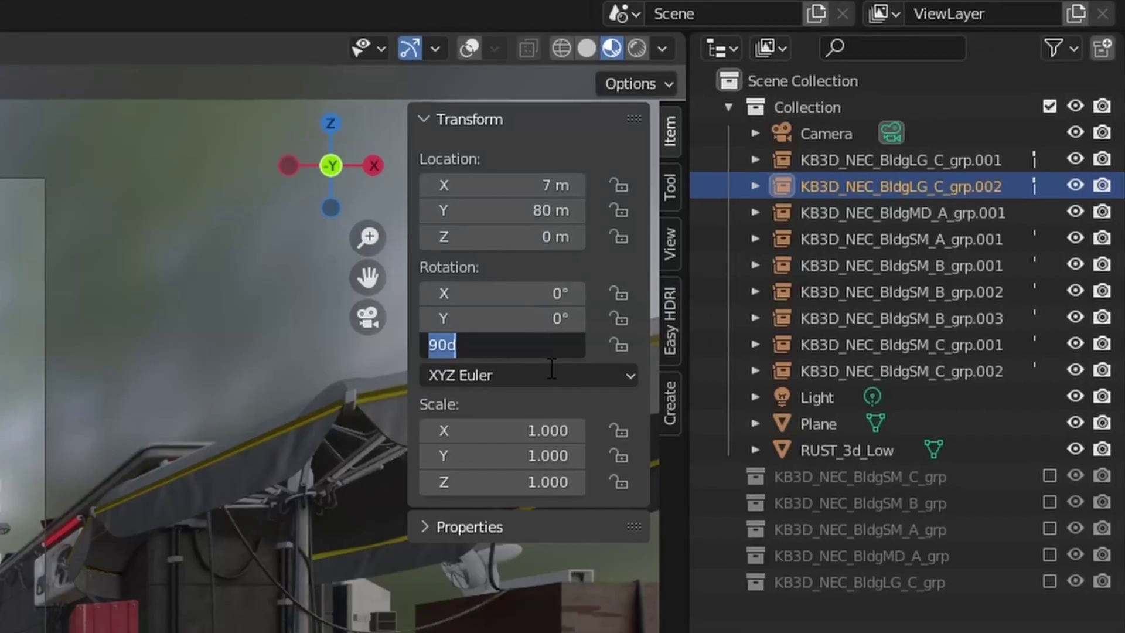
pyautogui.write('270')
pyautogui.press('Return')
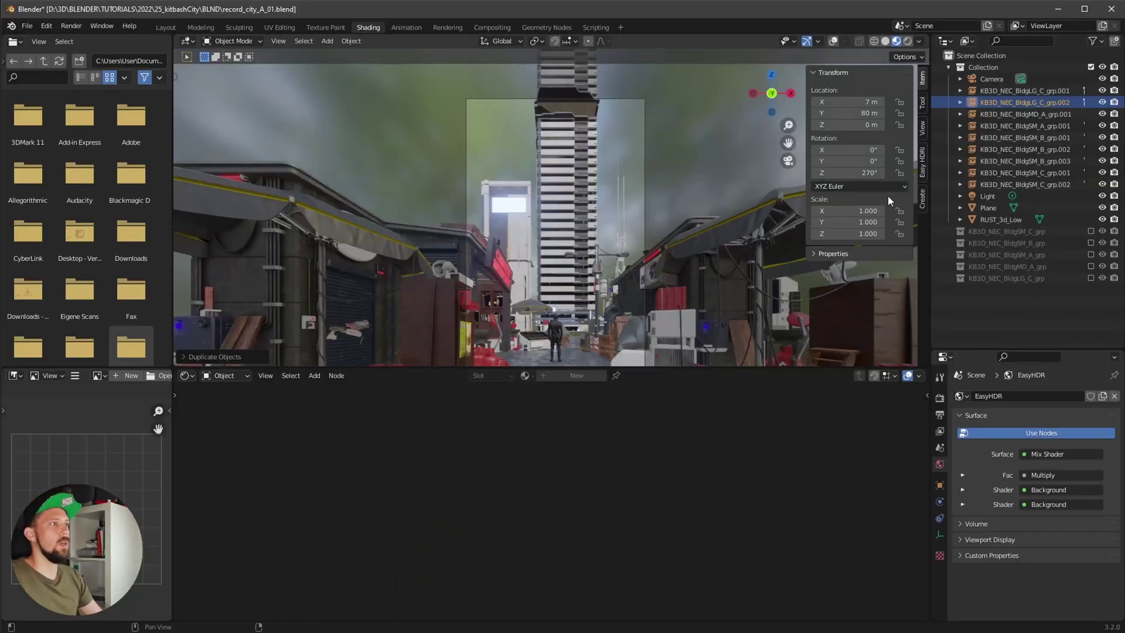
# Duplicate the second tower instance and place the copy at X 21 m, Y 26 m, rotated 180° about Z
pyautogui.hotkey('shift', 'd')
pyautogui.rightClick(572, 213)
pyautogui.click(862, 99)
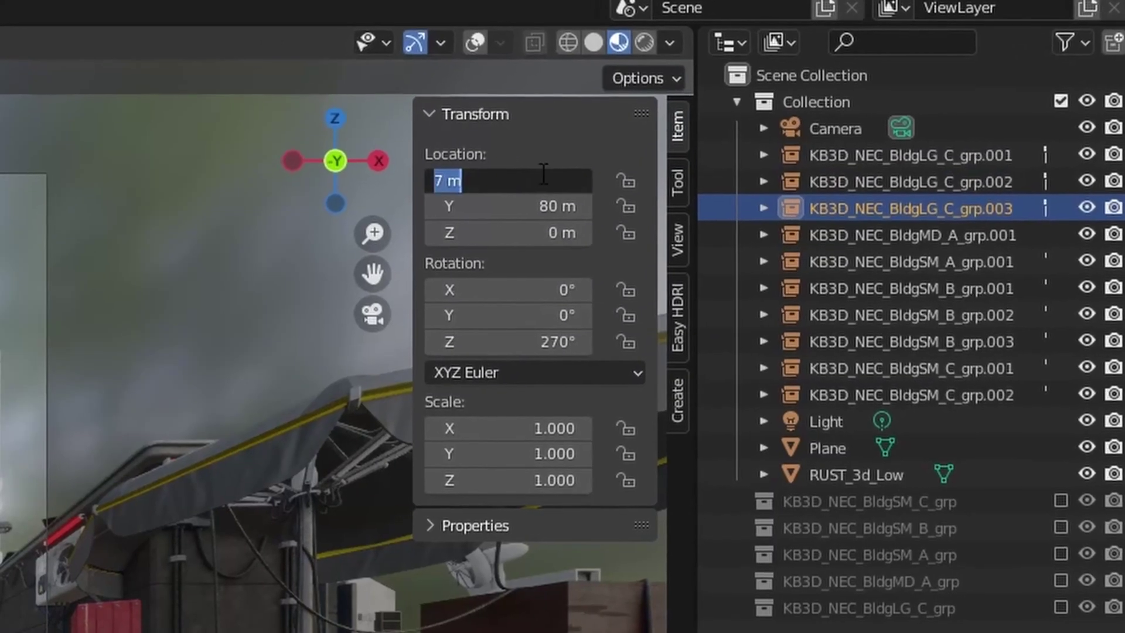
pyautogui.write('21')
pyautogui.press('Return')
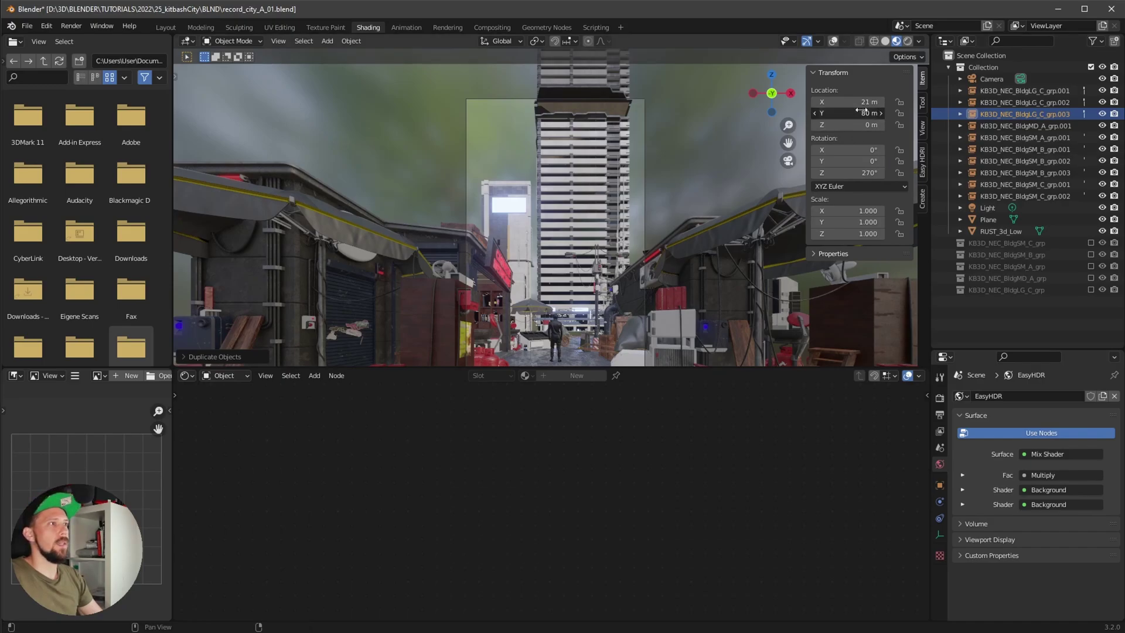
pyautogui.write('26')
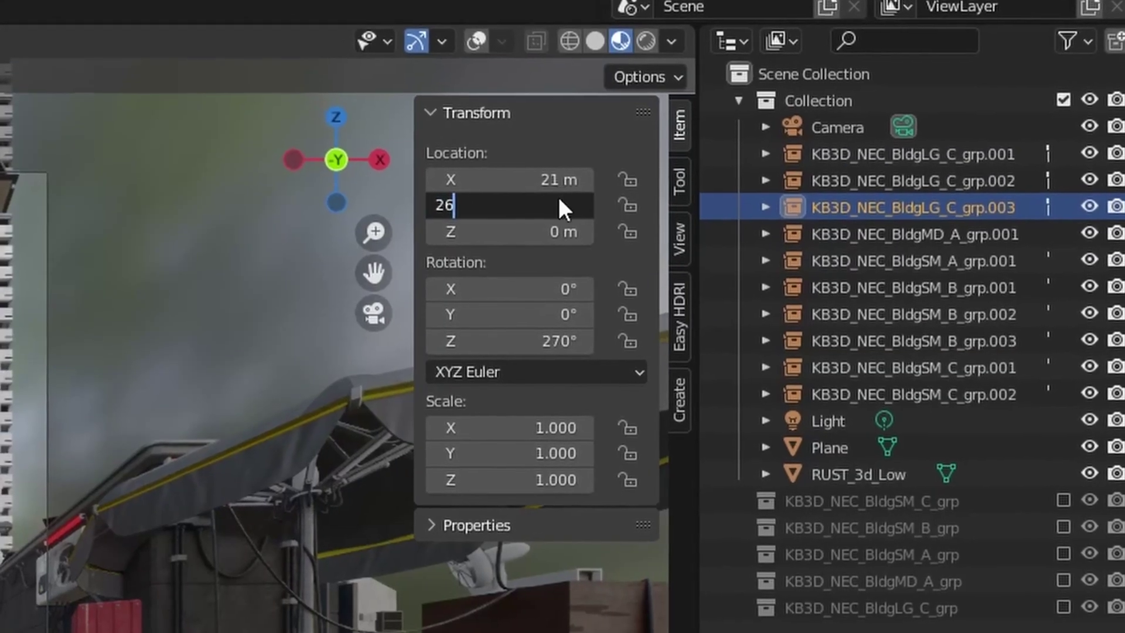
pyautogui.press('Return')
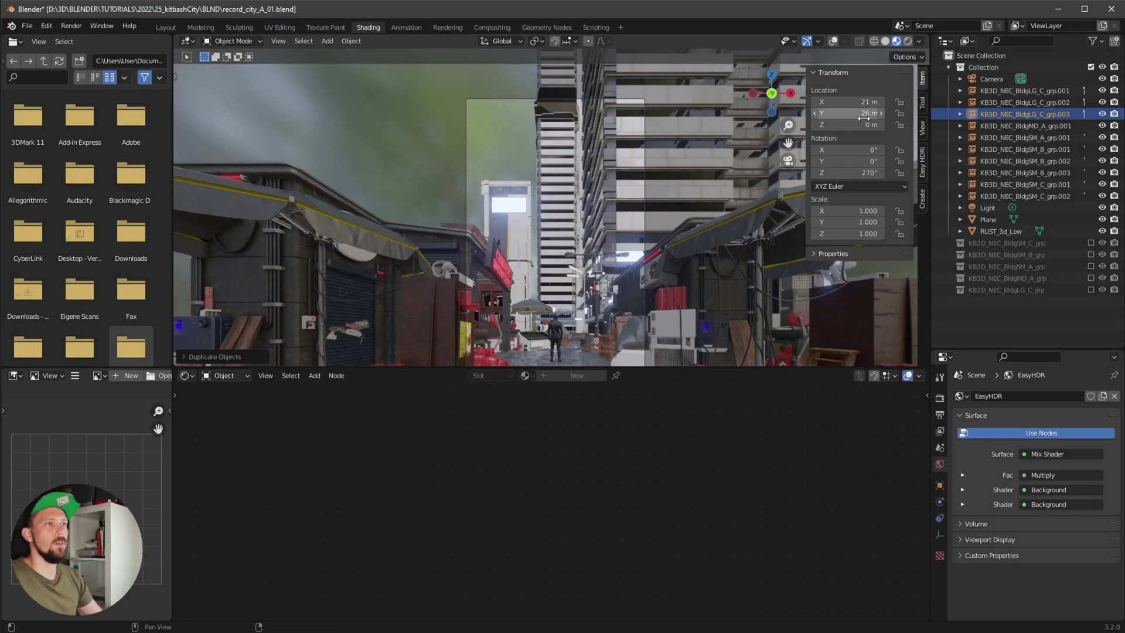
pyautogui.doubleClick(866, 172)
pyautogui.write('180')
pyautogui.press('Return')
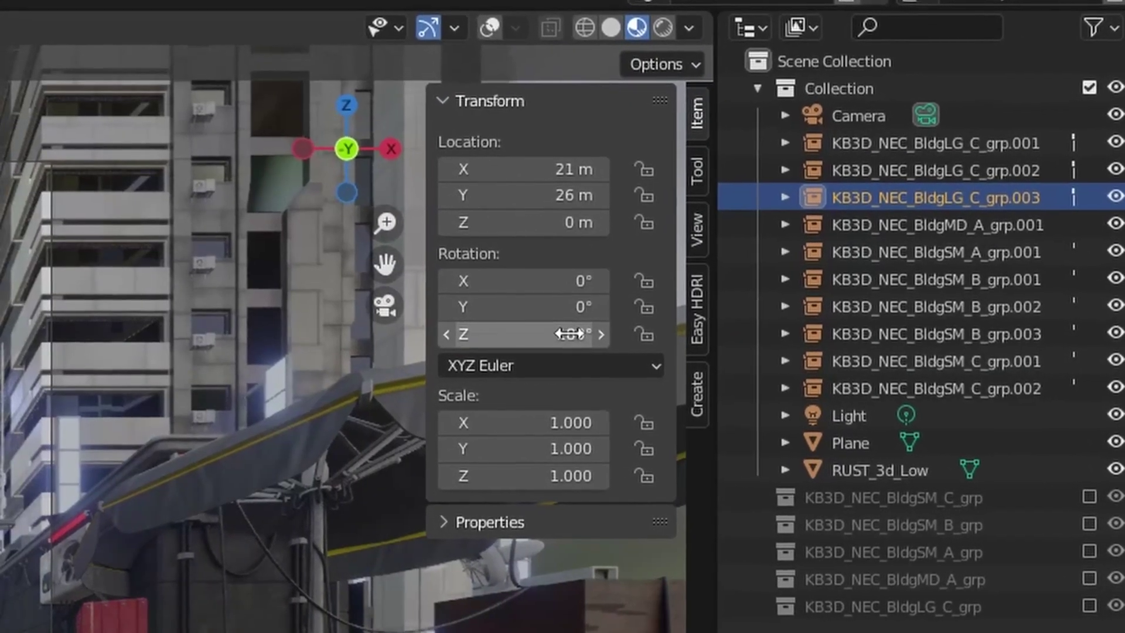
pyautogui.moveTo(627, 199); pyautogui.dragTo(626, 255, button='middle')
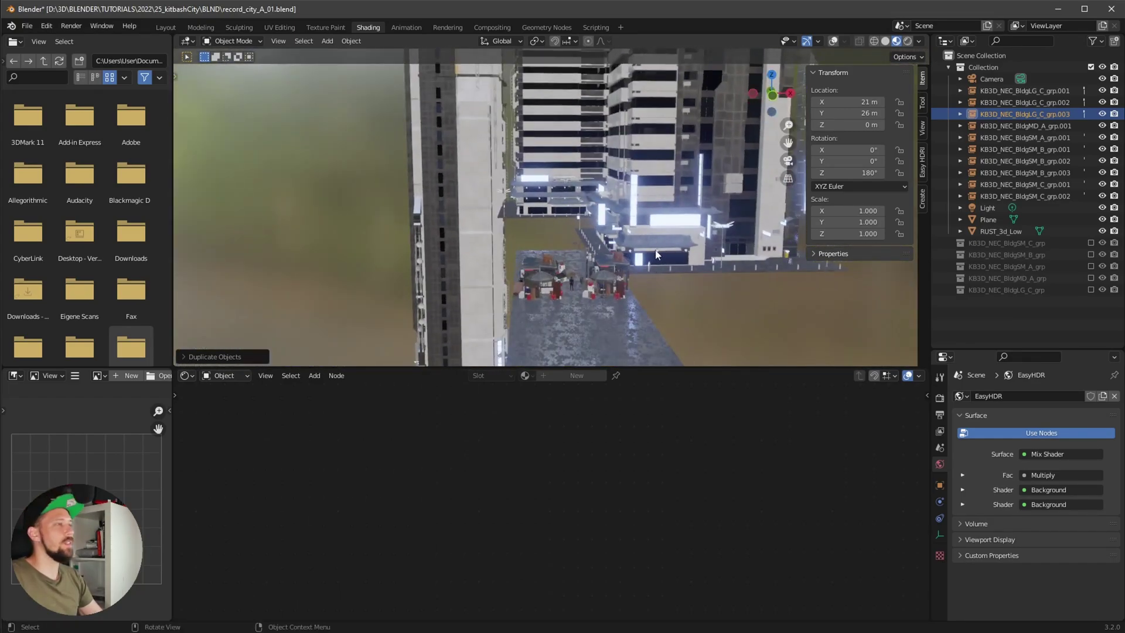
pyautogui.moveTo(673, 226)
pyautogui.mouseDown(button='middle')
pyautogui.moveTo(712, 269)
pyautogui.moveTo(736, 244)
pyautogui.moveTo(680, 224)
pyautogui.moveTo(651, 247)
pyautogui.moveTo(690, 211)
pyautogui.mouseUp(button='middle')
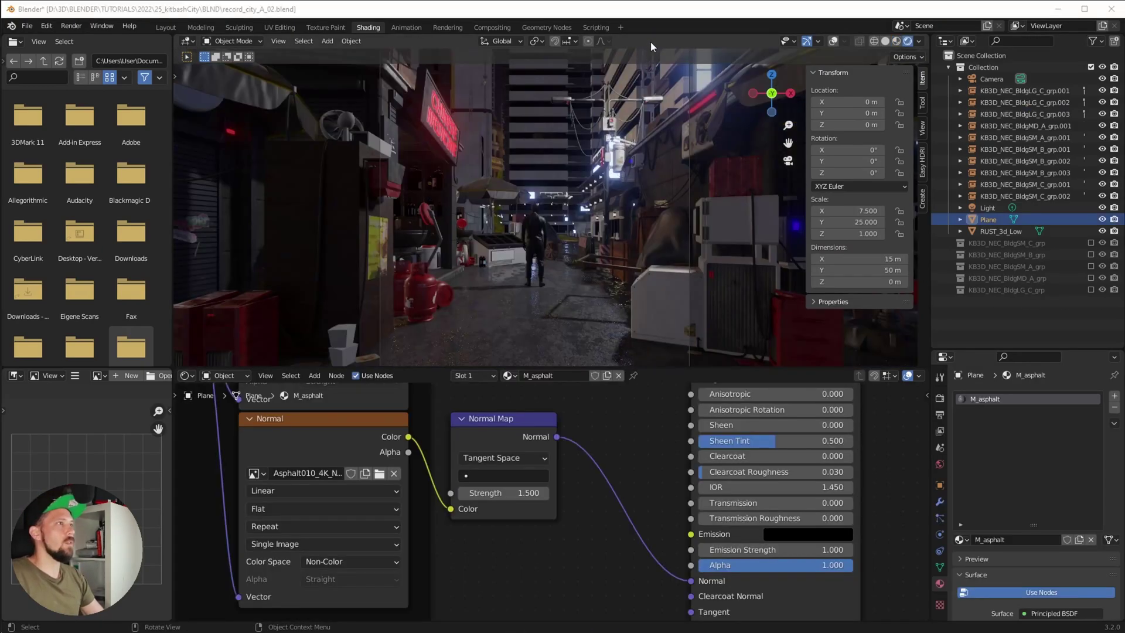
# Delete the default point light named Light from the scene
pyautogui.keyDown('ctrl'); pyautogui.moveTo(639, 230); pyautogui.dragTo(623, 270, button='middle'); pyautogui.keyUp('ctrl')
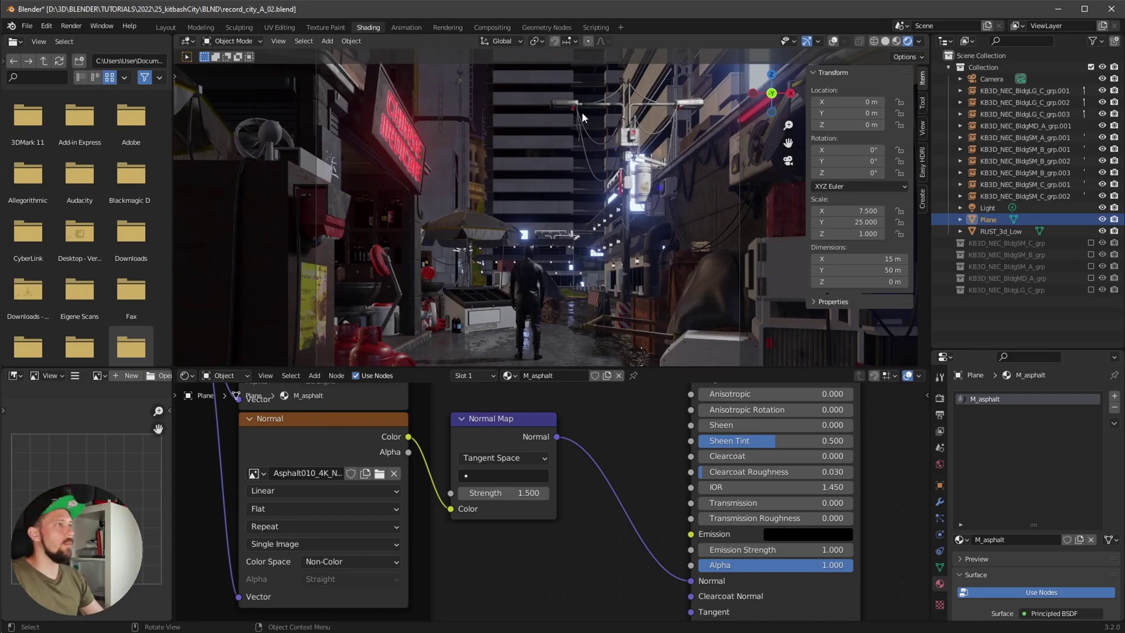
pyautogui.hotkey('shift', 'a')
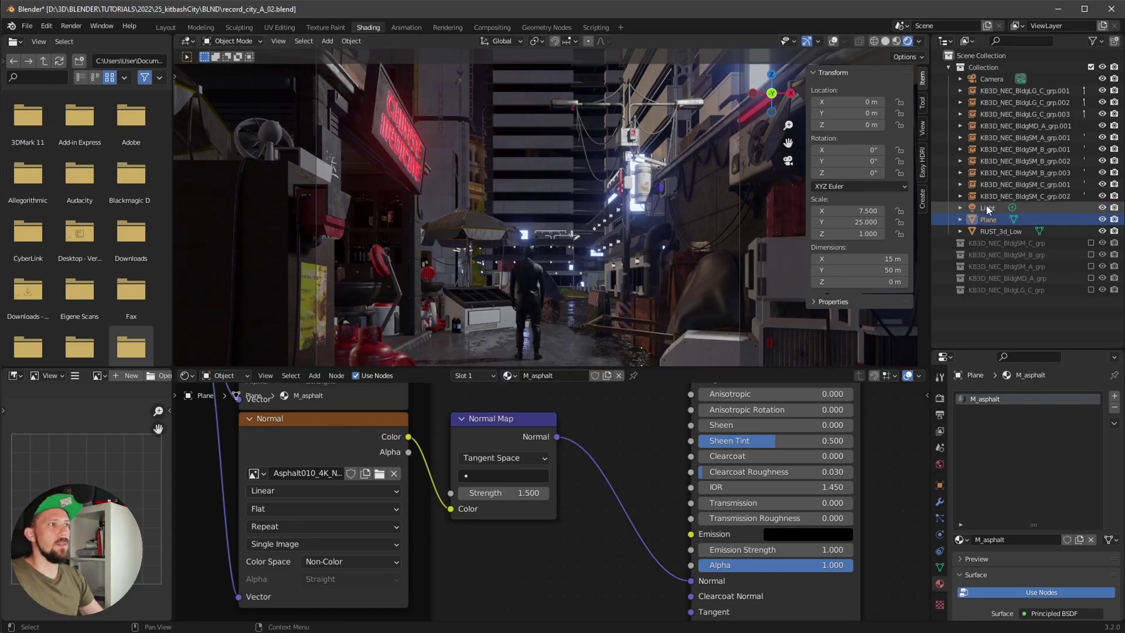
pyautogui.click(986, 209)
pyautogui.click(1102, 208)
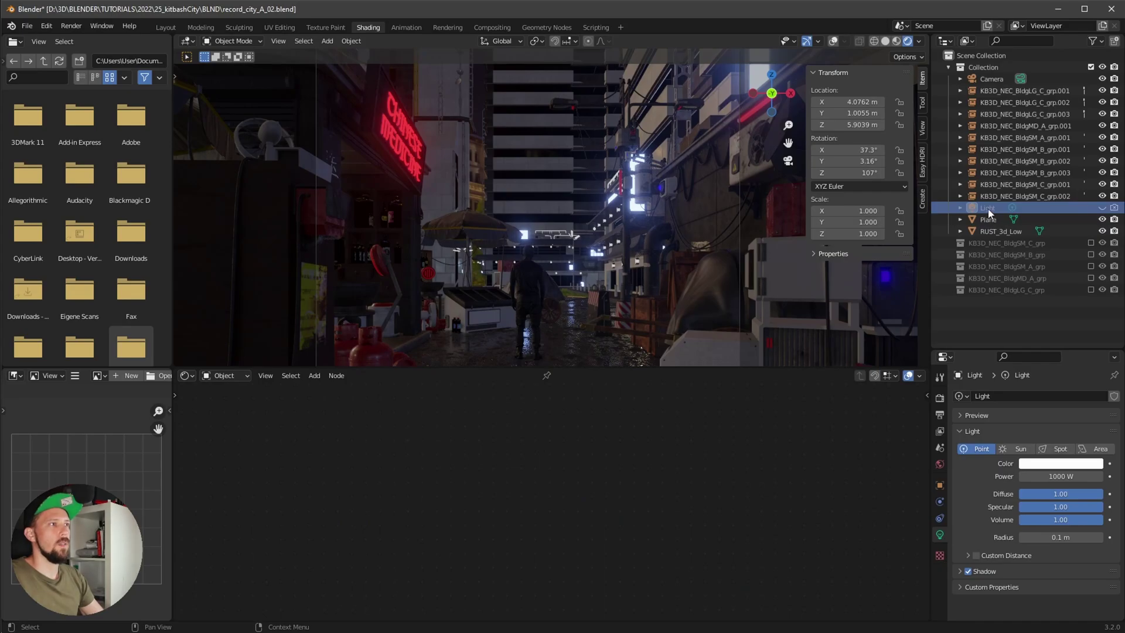
pyautogui.press('Delete')
# Add an area light to the scene and move it along the Y axis to about 2.24 m
pyautogui.hotkey('shift', 'a')
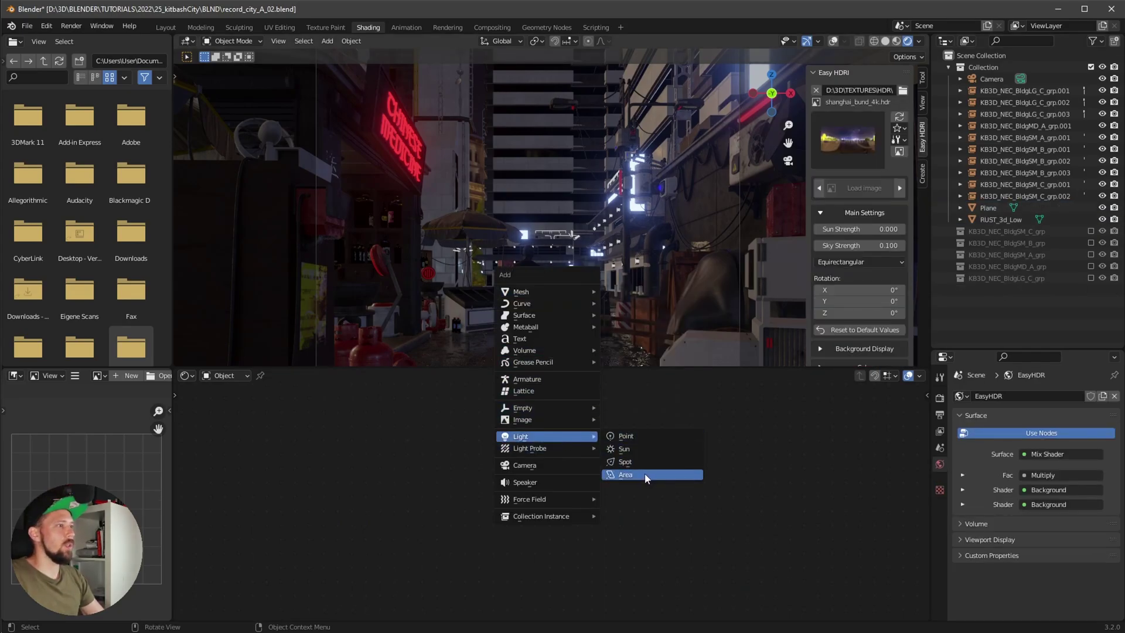
pyautogui.click(647, 476)
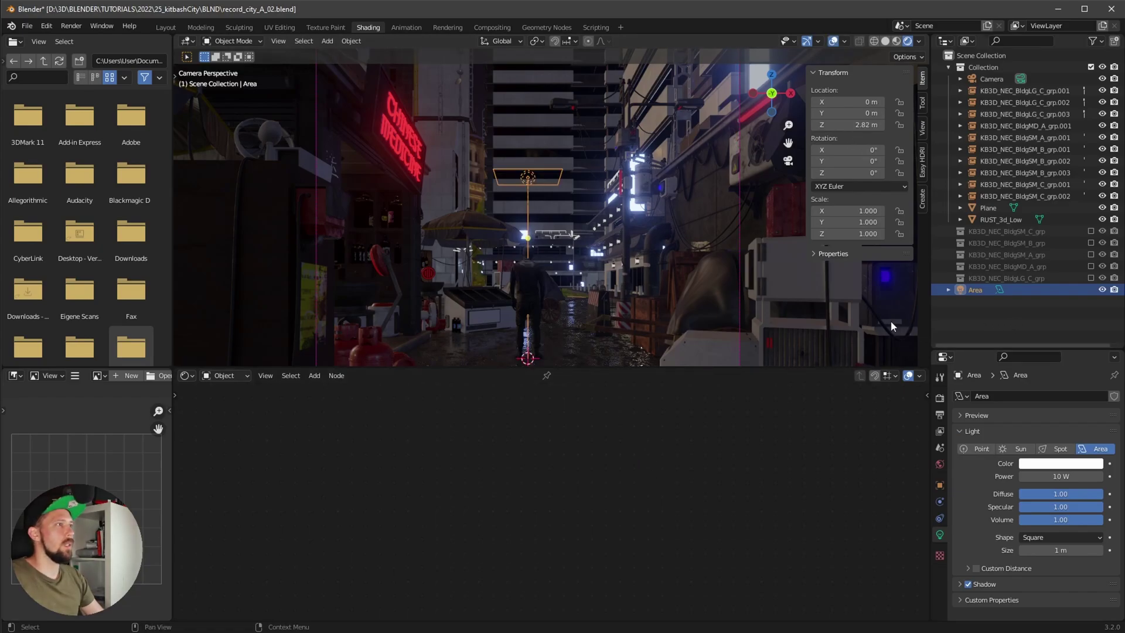
pyautogui.moveTo(917, 327); pyautogui.dragTo(585, 230, button='middle')
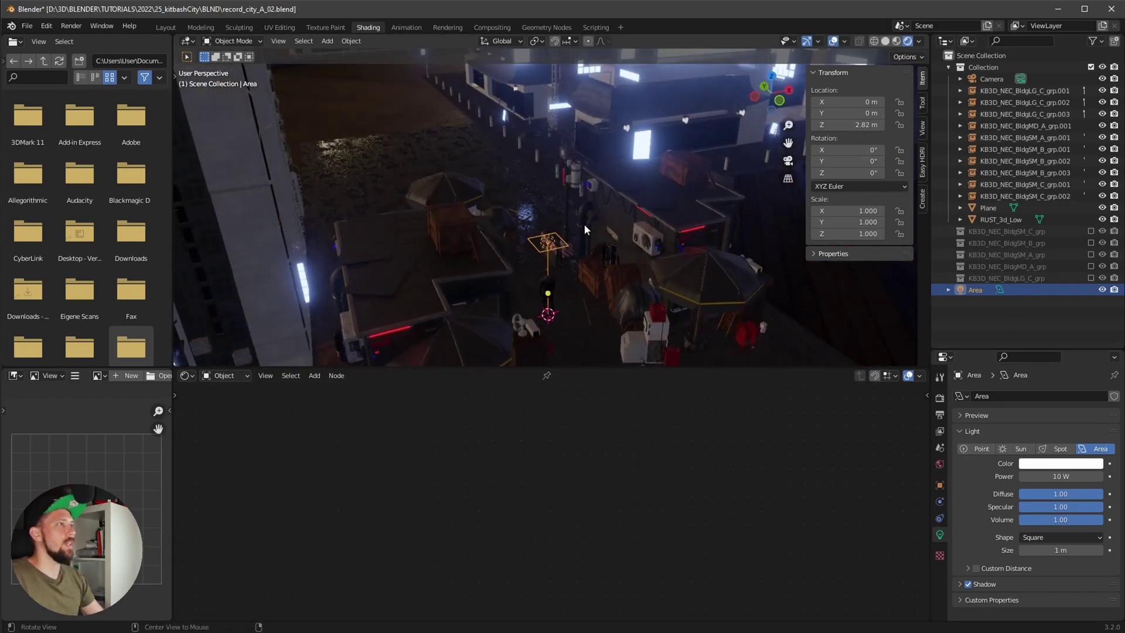
pyautogui.press('g')
pyautogui.press('y')
pyautogui.click(569, 198)
# Switch the viewport to Material Preview and place the area light at the street lamp: X 0.8 m, Y 3.4 m, Z 5.3 m
pyautogui.press('z')
pyautogui.click(588, 231)
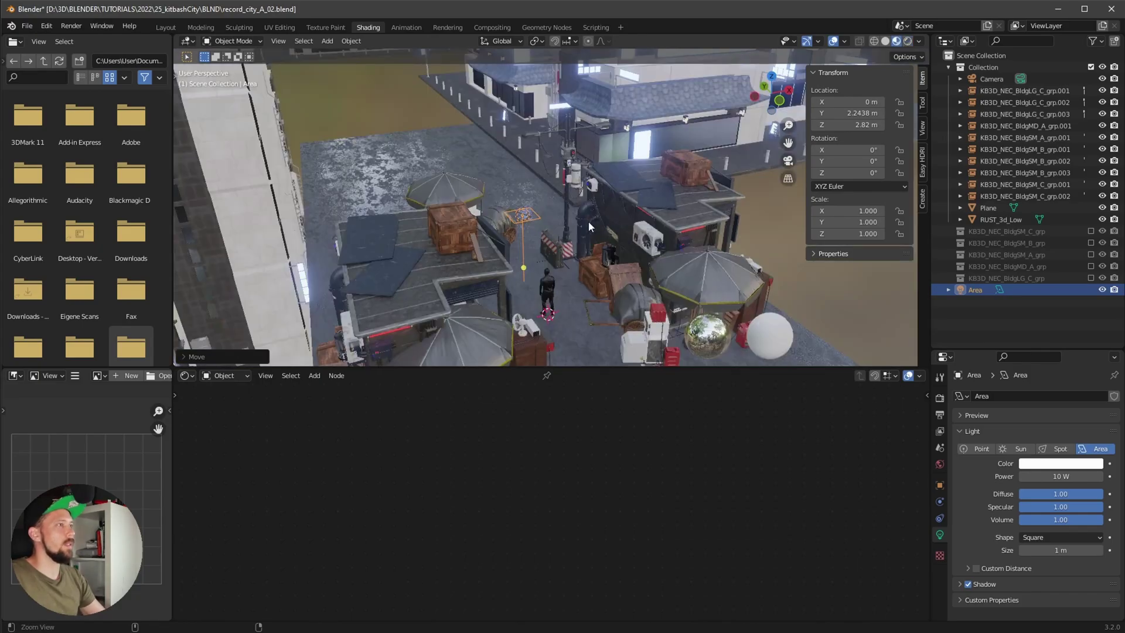
pyautogui.scroll(4, 589, 236)
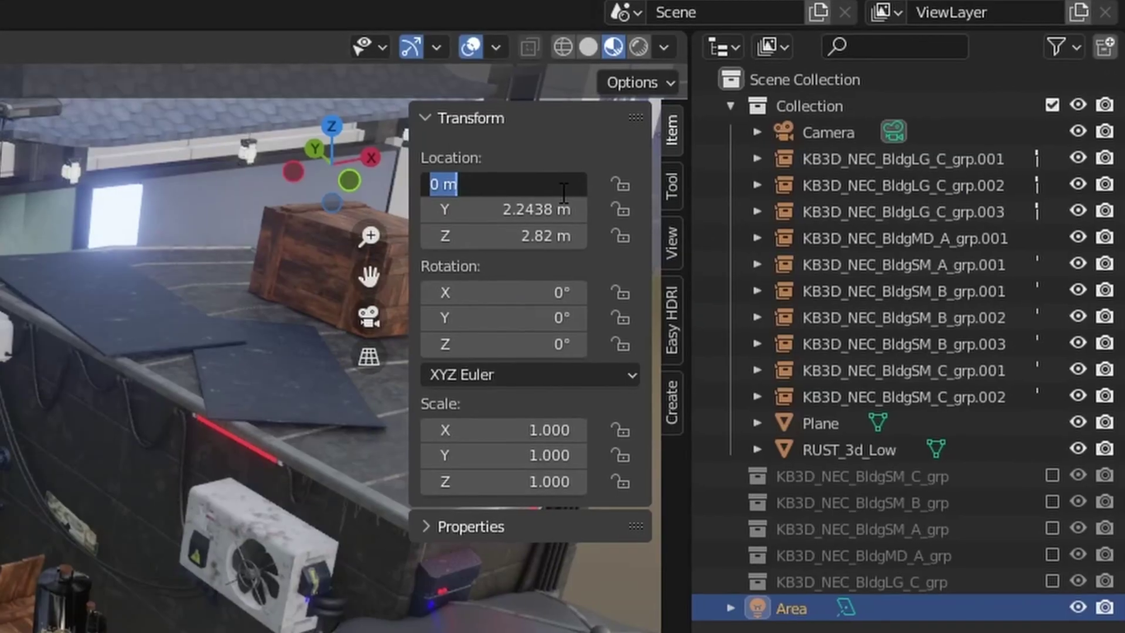
pyautogui.write('0.8')
pyautogui.press('Return')
pyautogui.doubleClick(868, 113)
pyautogui.write('3.4')
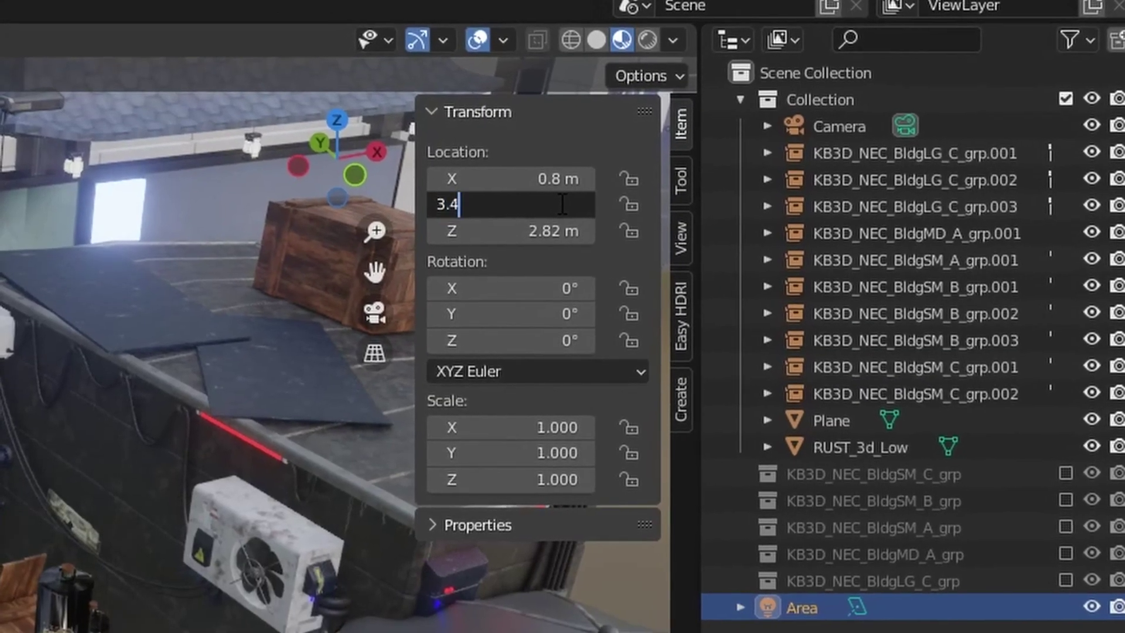
pyautogui.press('Return')
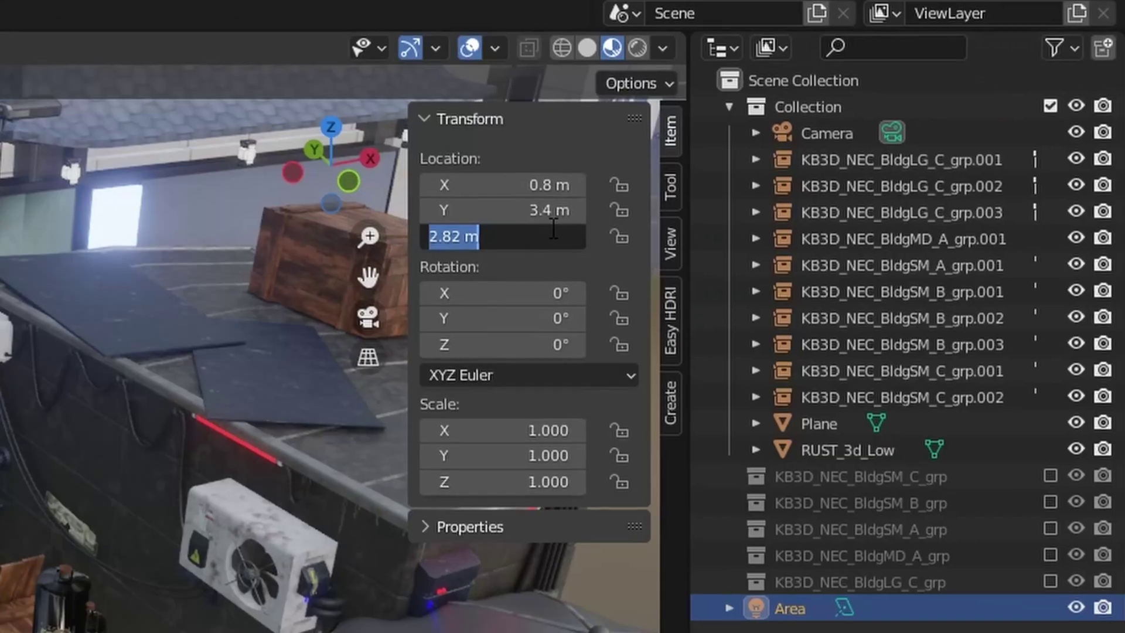
pyautogui.write('5.3')
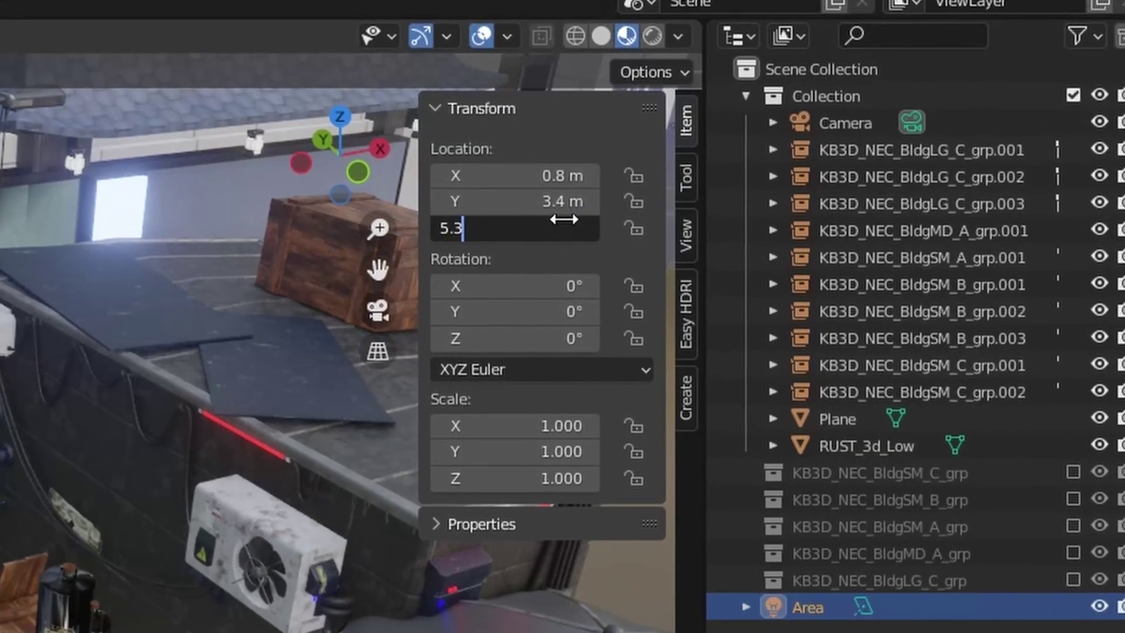
pyautogui.press('Return')
pyautogui.moveTo(662, 238); pyautogui.dragTo(659, 245, button='middle')
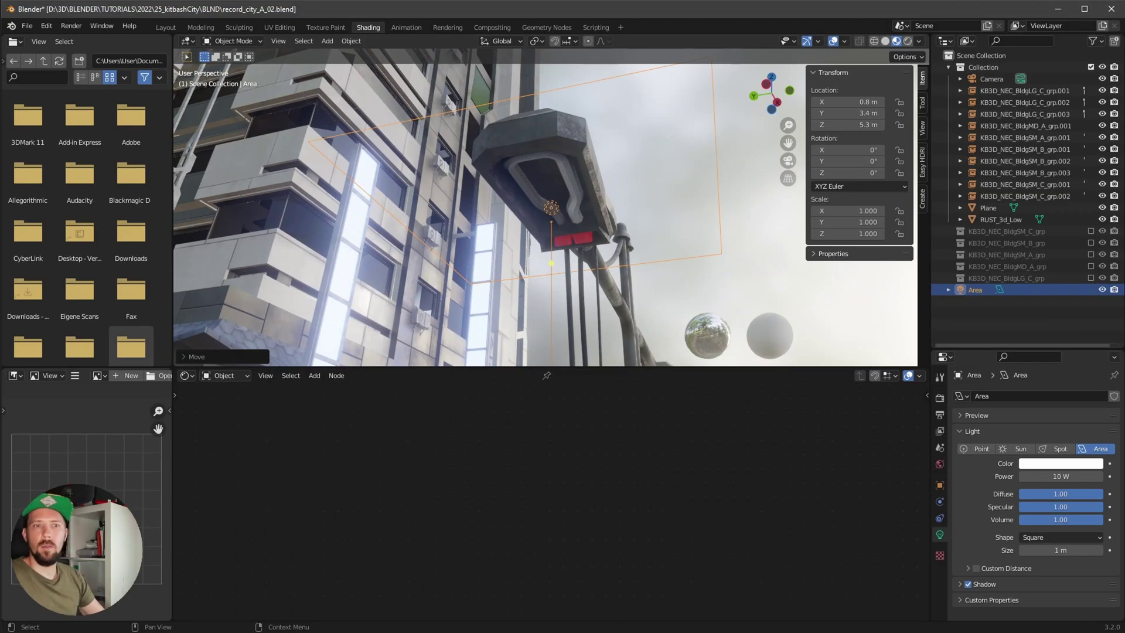
# Change the area light's shape to Rectangle and size it 0.3 m in X by 0.17 m in Y
pyautogui.click(1026, 534)
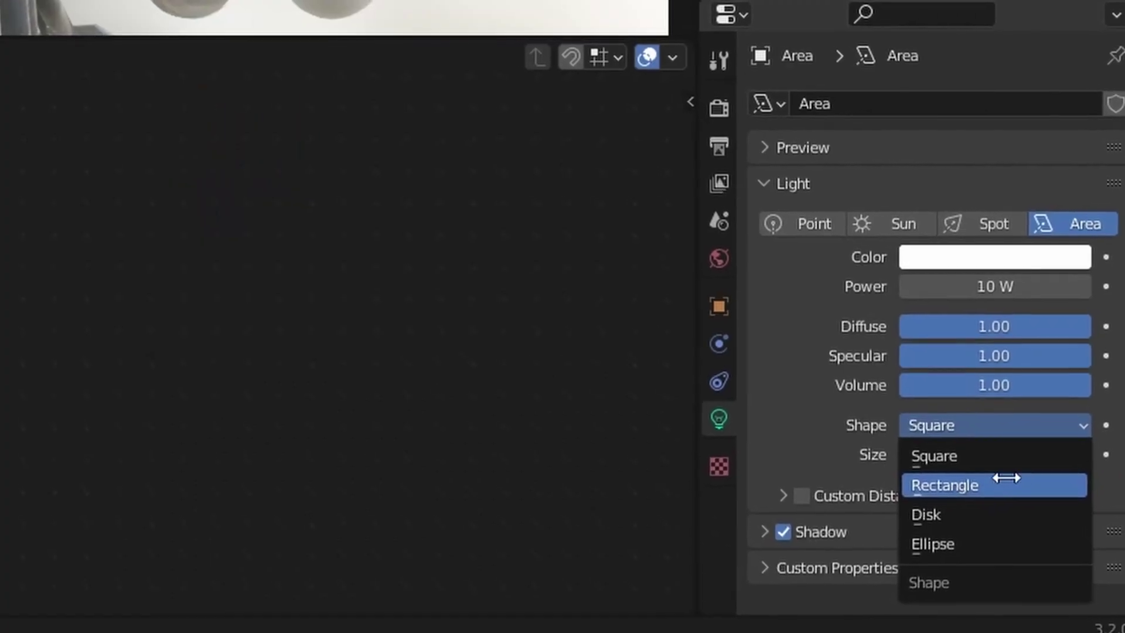
pyautogui.click(1057, 559)
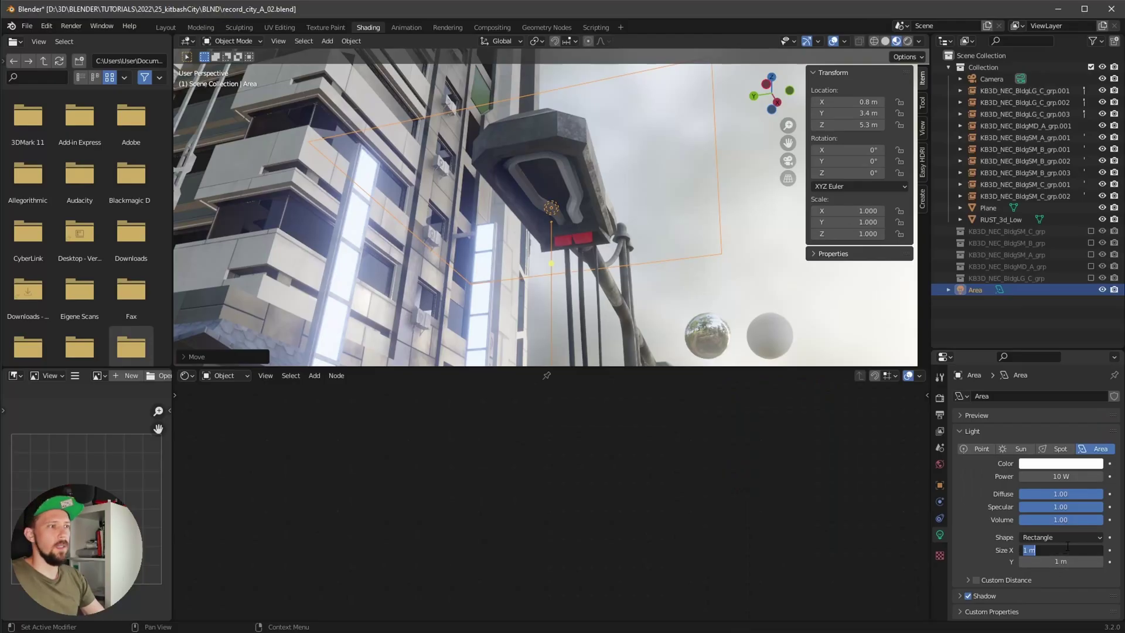
pyautogui.click(1067, 546)
pyautogui.write('.3')
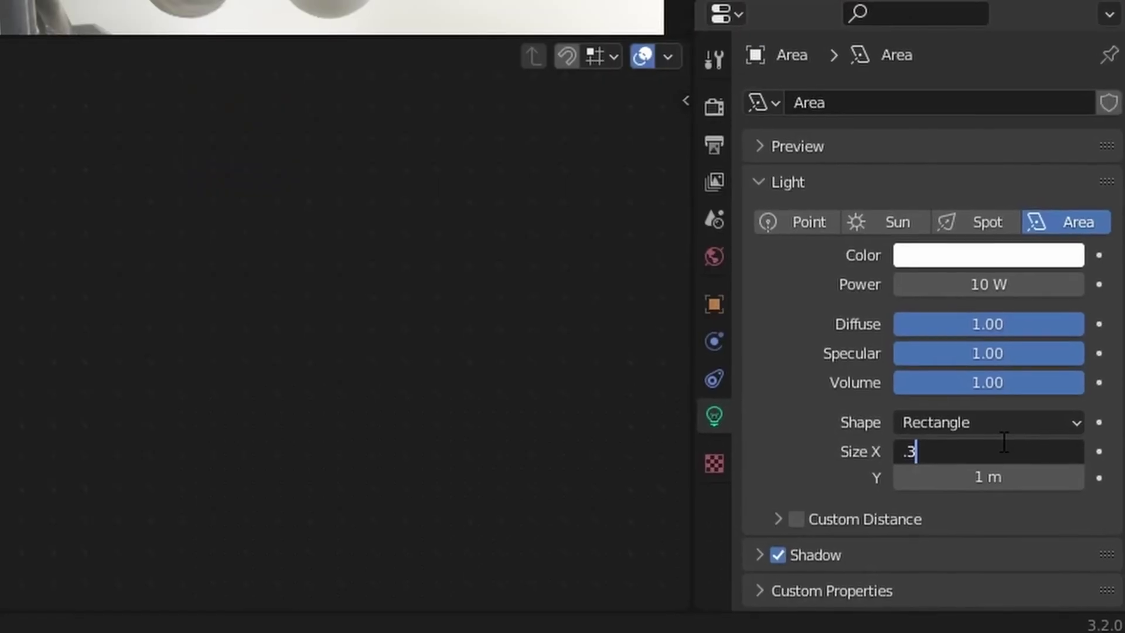
pyautogui.press('Return')
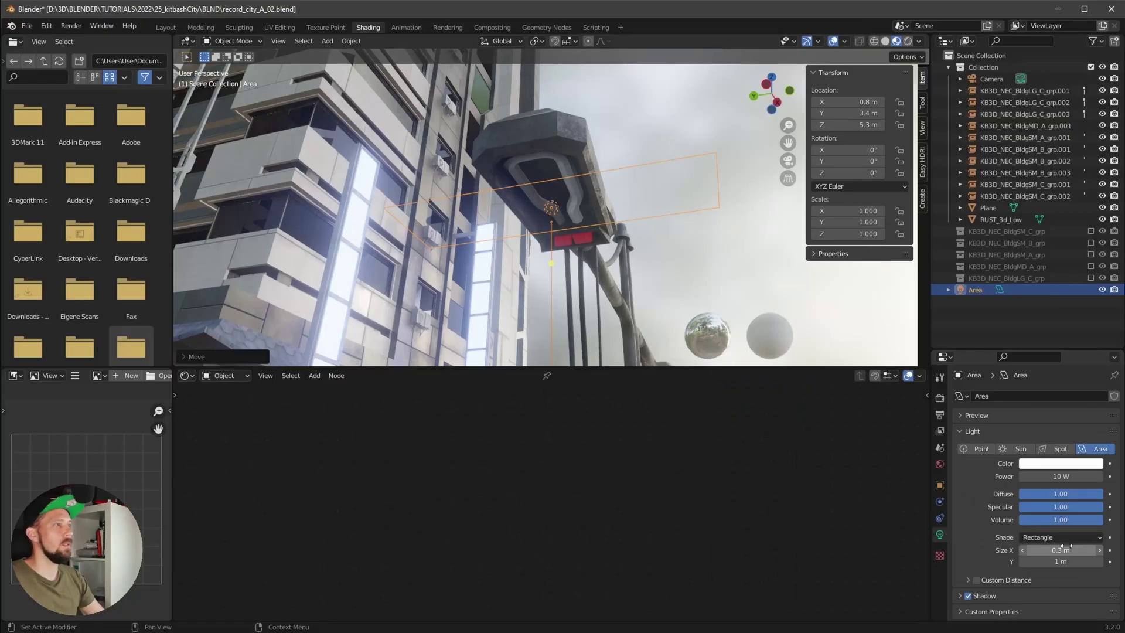
pyautogui.click(1063, 561)
pyautogui.write('.17')
pyautogui.press('Return')
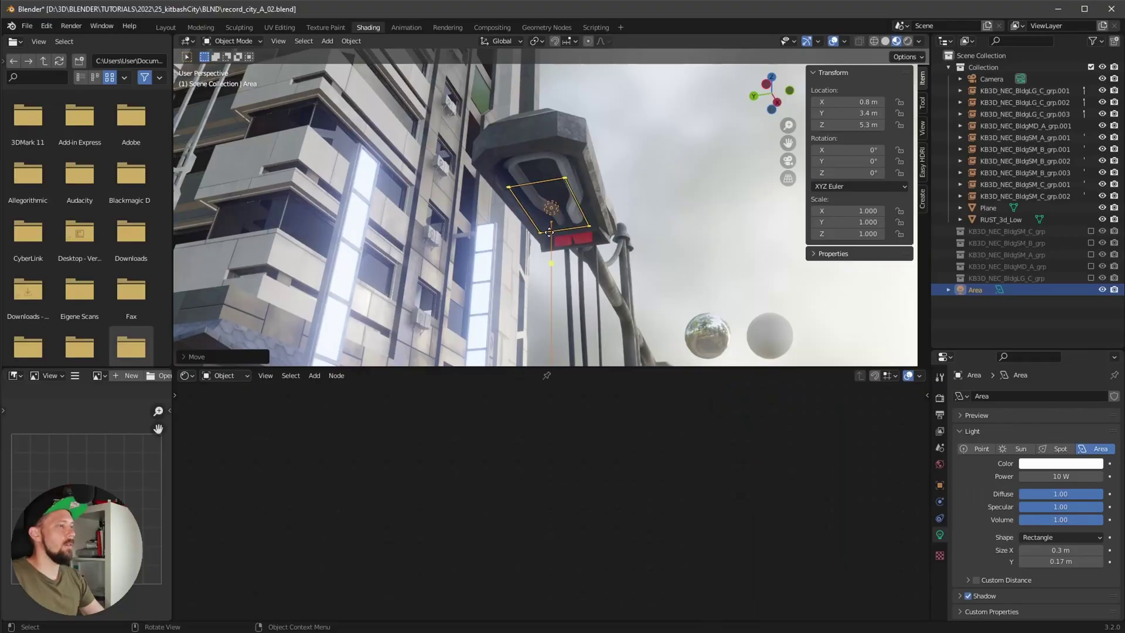
# Tint the street-lamp area light a light blue
pyautogui.moveTo(578, 223); pyautogui.dragTo(605, 238, button='middle')
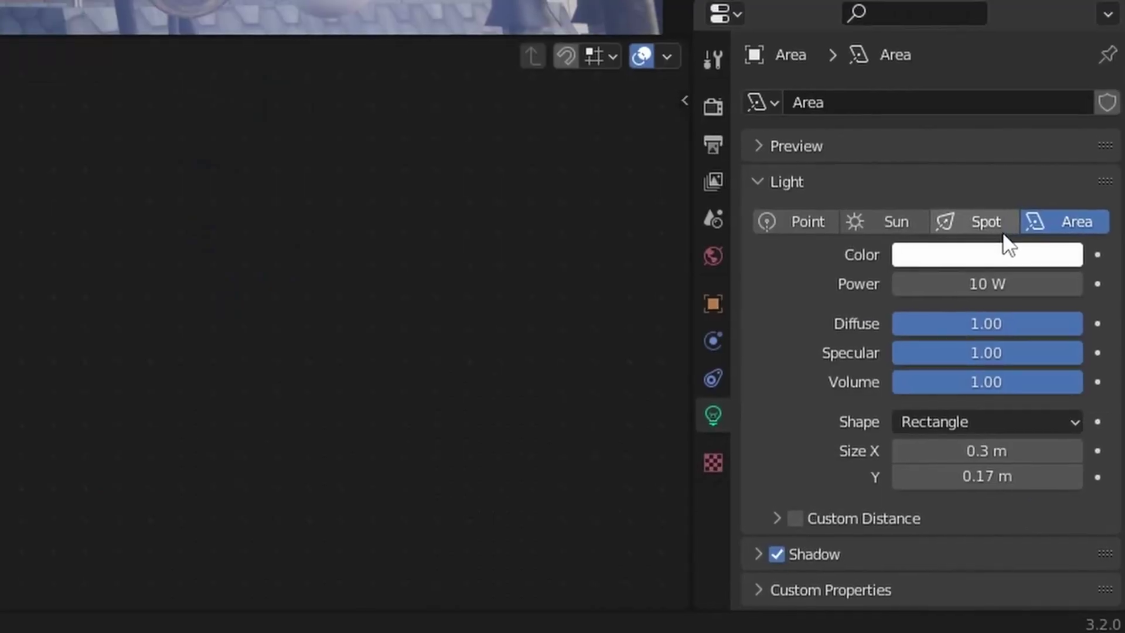
pyautogui.click(1016, 255)
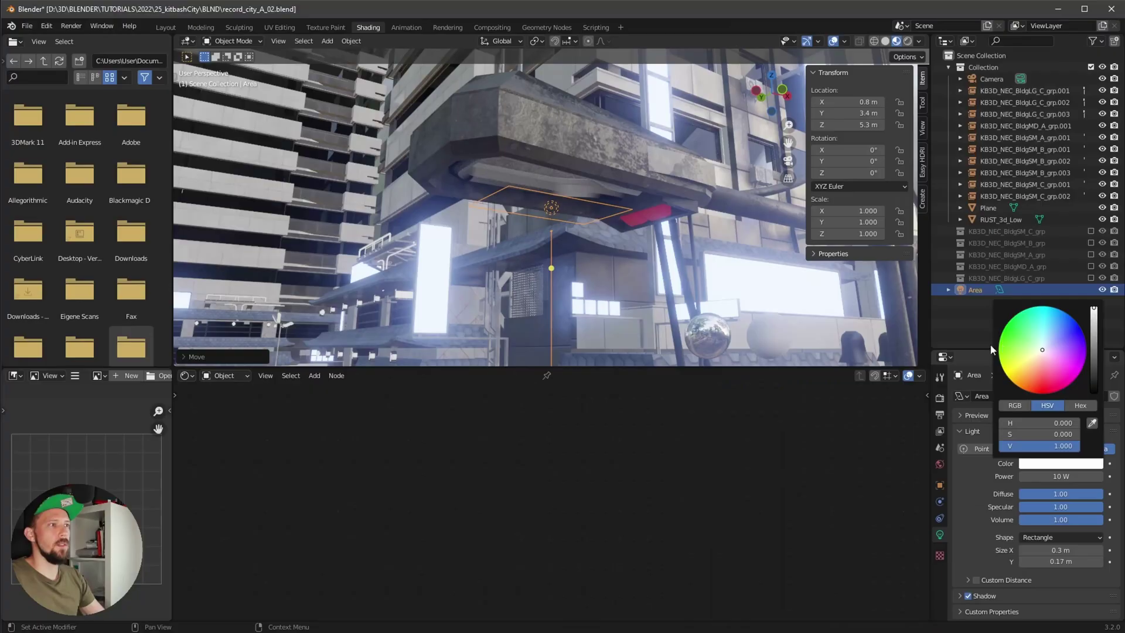
pyautogui.click(1056, 463)
pyautogui.moveTo(1050, 322); pyautogui.dragTo(1060, 328)
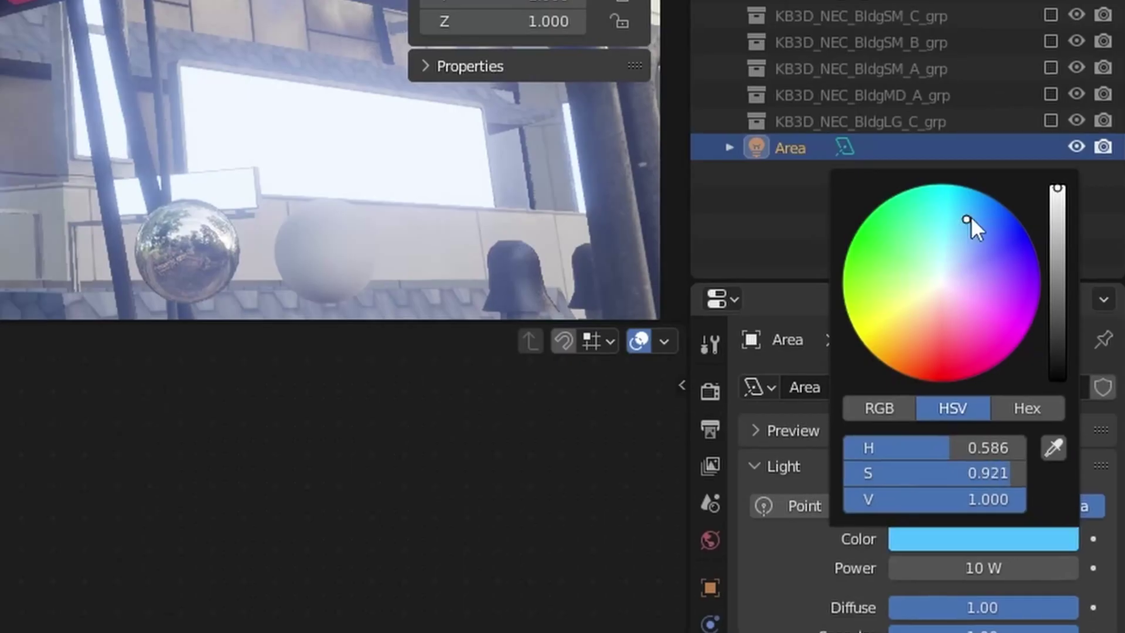
pyautogui.moveTo(999, 231); pyautogui.dragTo(997, 241)
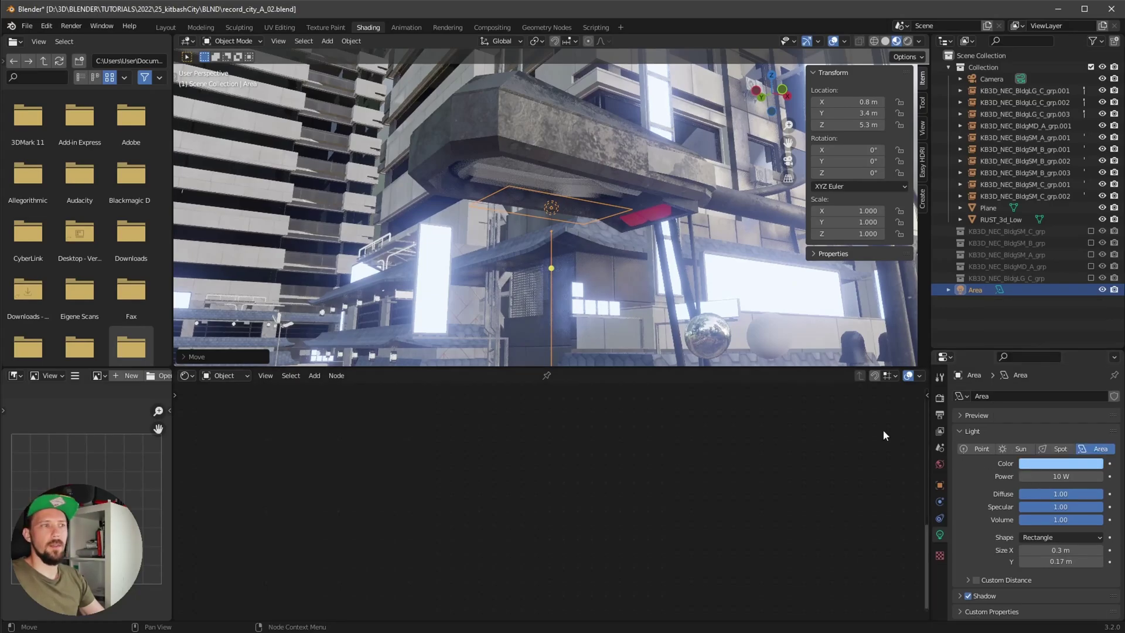
# Switch the viewport to rendered shading and set the area light's power to 250 W
pyautogui.press('z')
pyautogui.click(661, 292)
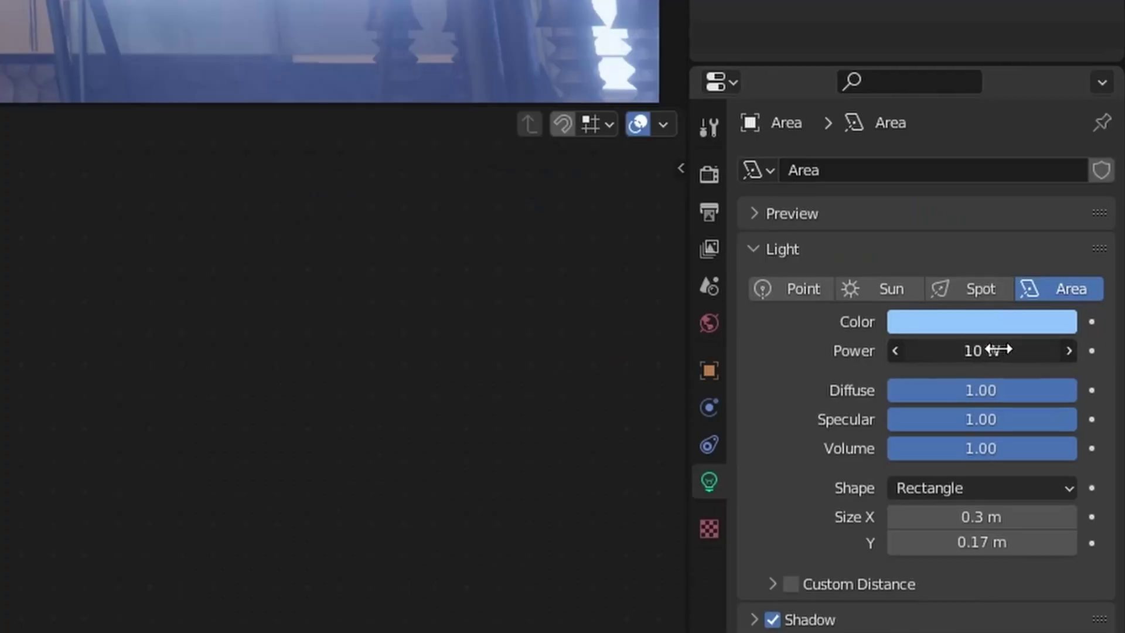
pyautogui.click(1058, 476)
pyautogui.write('250')
pyautogui.press('Return')
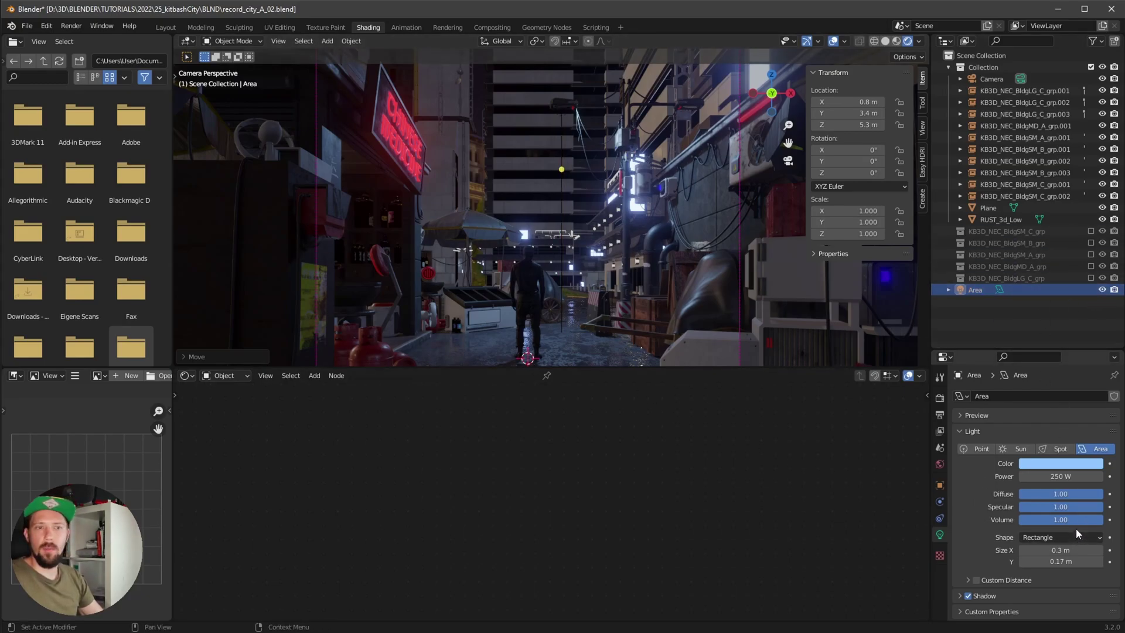
# Enable Custom Distance for the area light and set the distance to 8 m
pyautogui.click(982, 560)
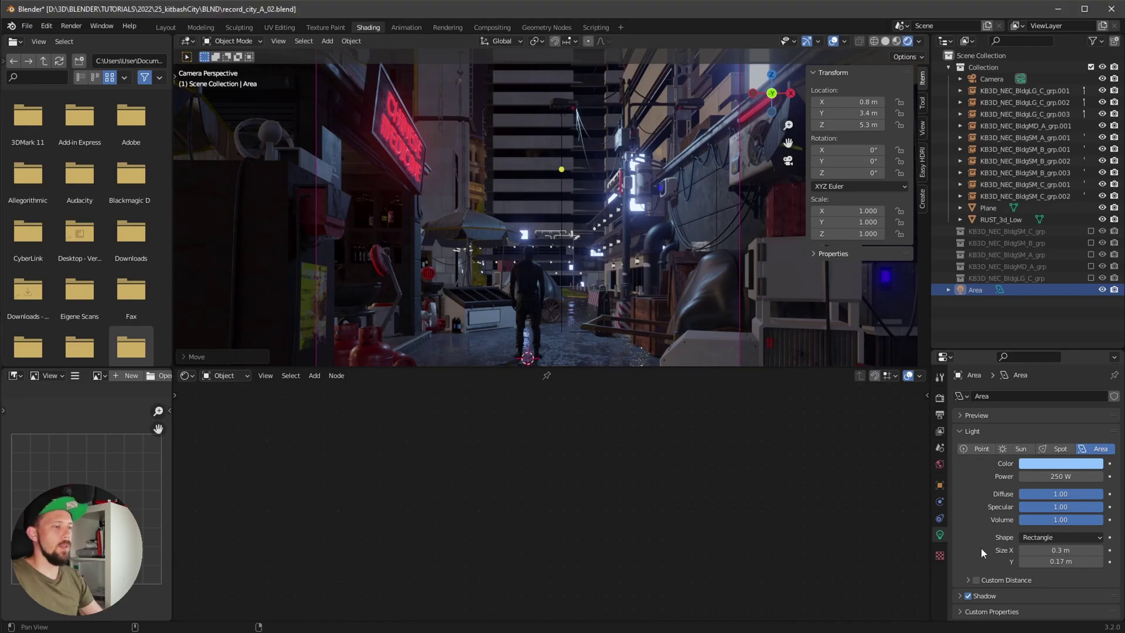
pyautogui.scroll(-2, 994, 573)
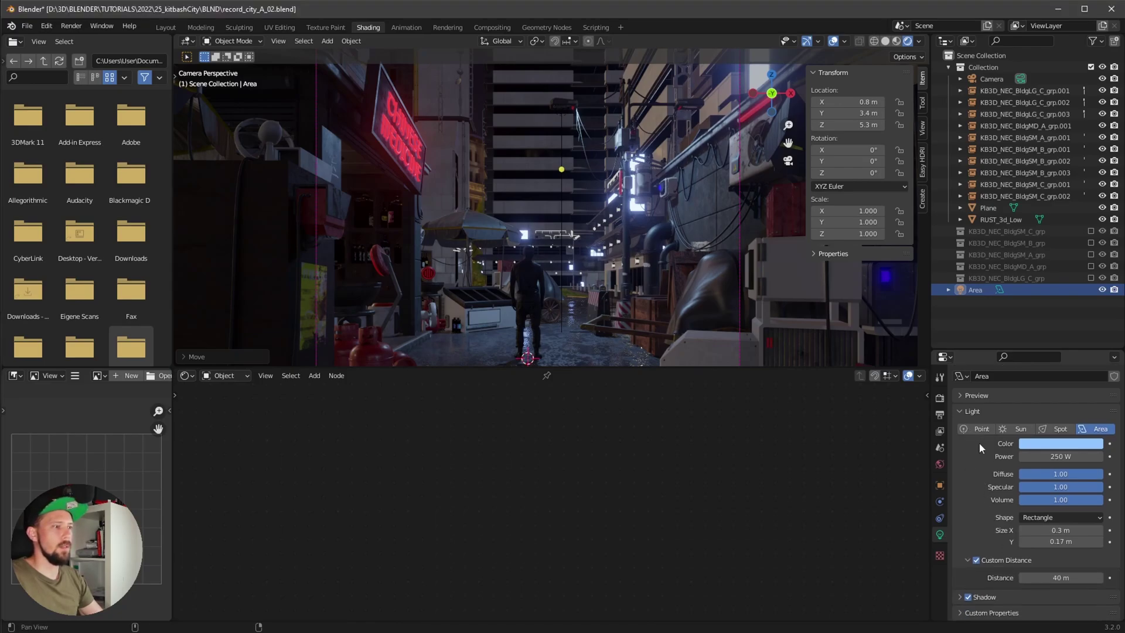
pyautogui.click(1072, 583)
pyautogui.write('8')
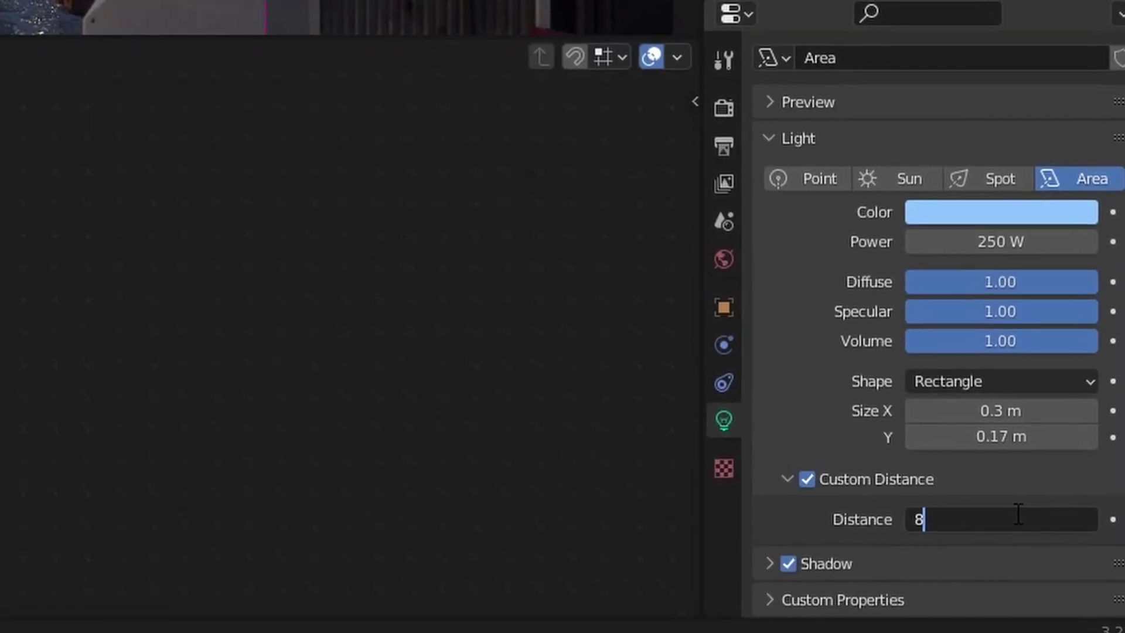
pyautogui.press('Return')
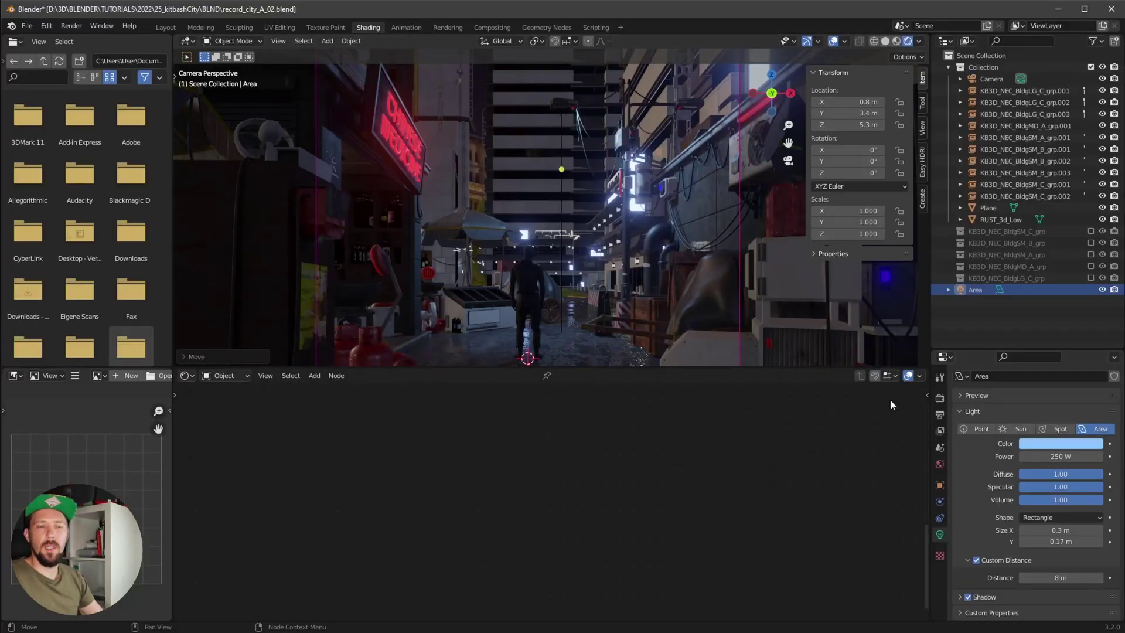
# Raise the area light along Z to about 5.37 m, closer to the underside of the street lamp
pyautogui.click(939, 398)
pyautogui.press('g')
pyautogui.press('z')
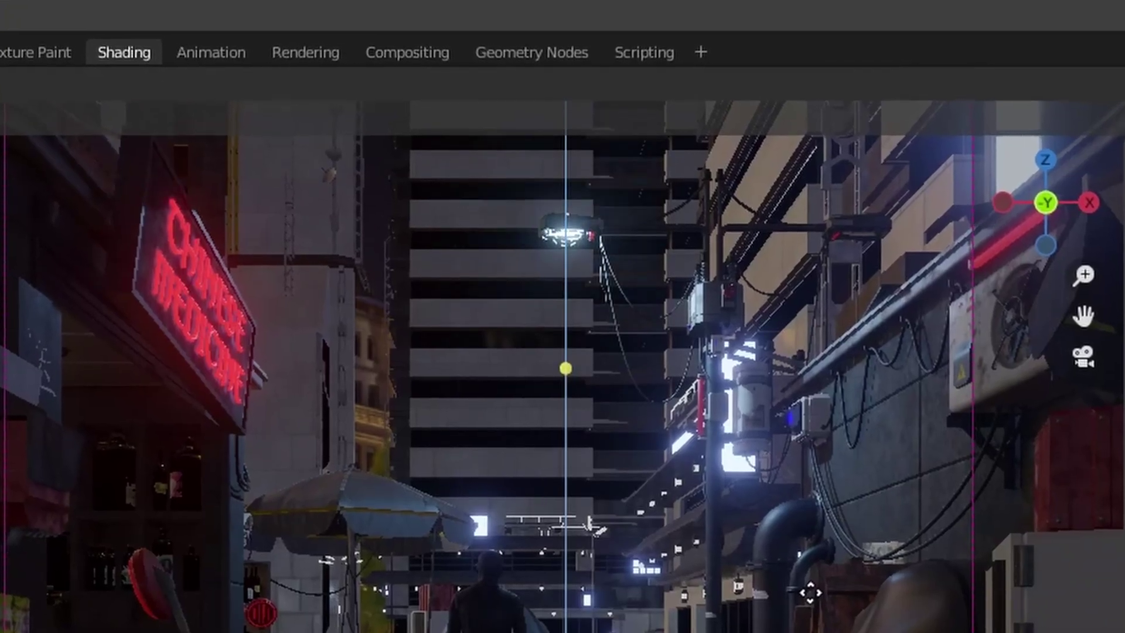
pyautogui.click(672, 269)
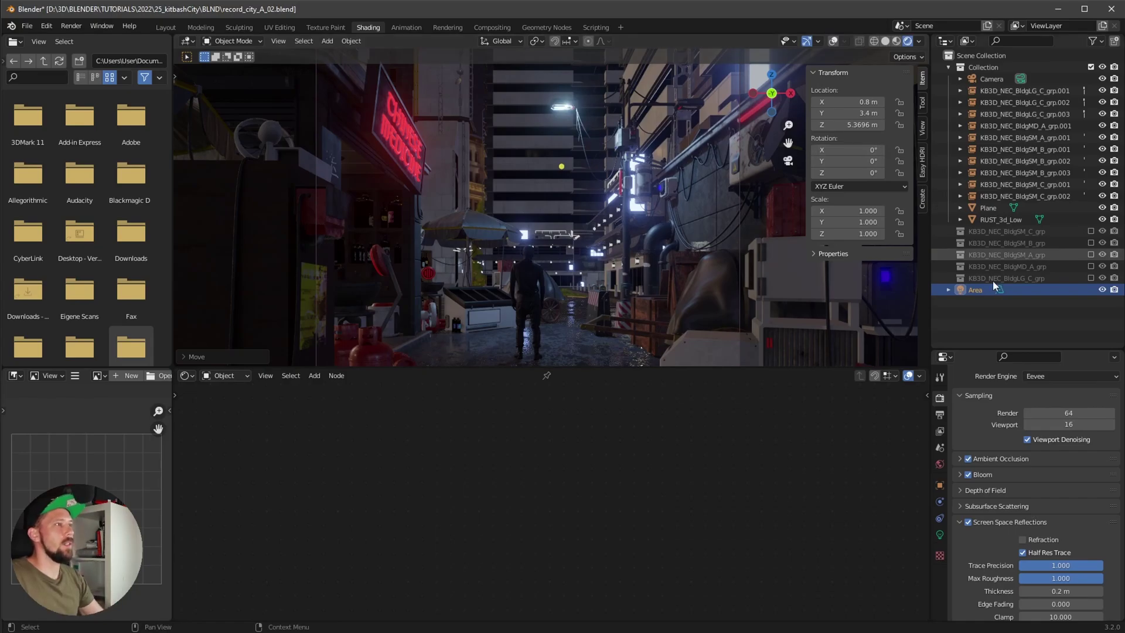
# Turn on Contact Shadows in the area light's shadow settings and compare the street with them off and on, without viewport overlays
pyautogui.click(940, 535)
pyautogui.click(959, 597)
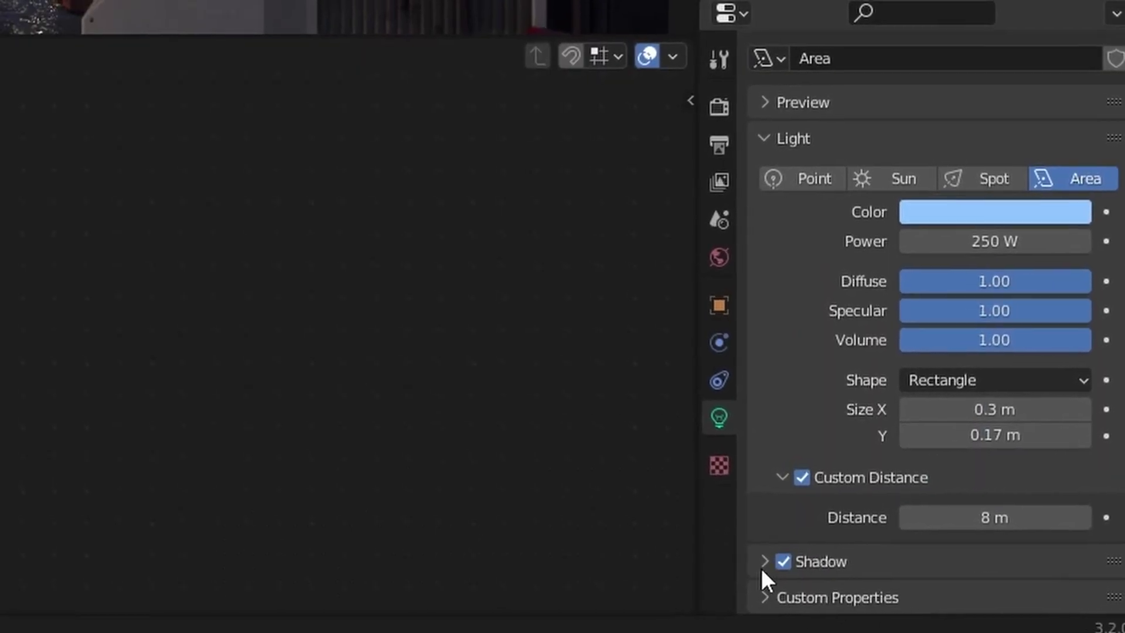
pyautogui.scroll(-5, 772, 557)
pyautogui.click(810, 460)
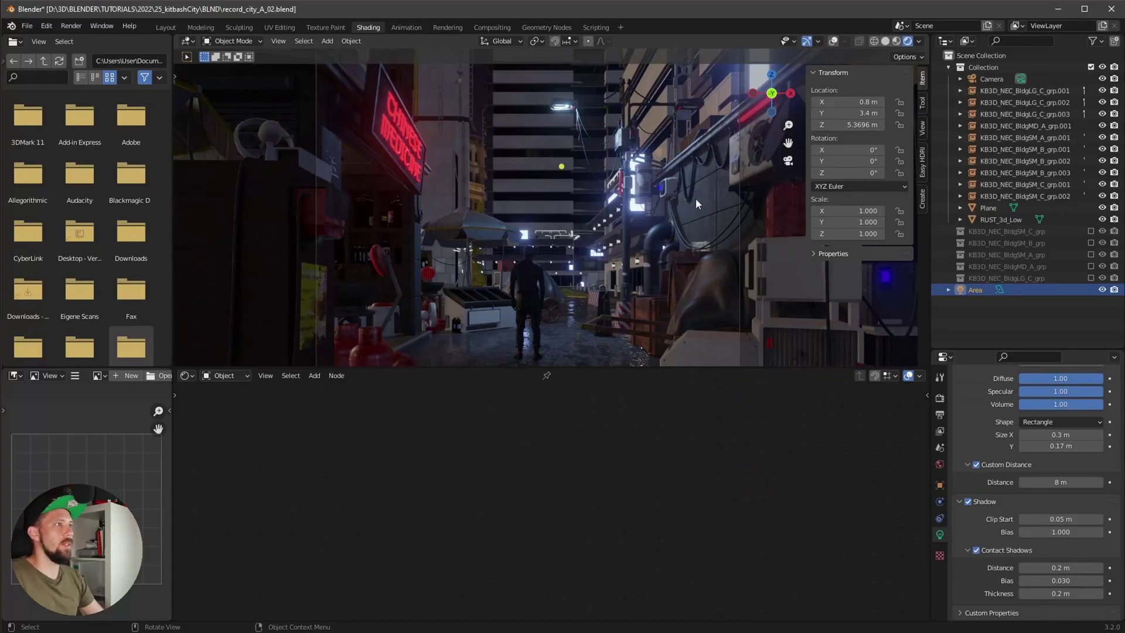
pyautogui.click(975, 550)
pyautogui.click(975, 550)
pyautogui.click(975, 550)
pyautogui.click(975, 551)
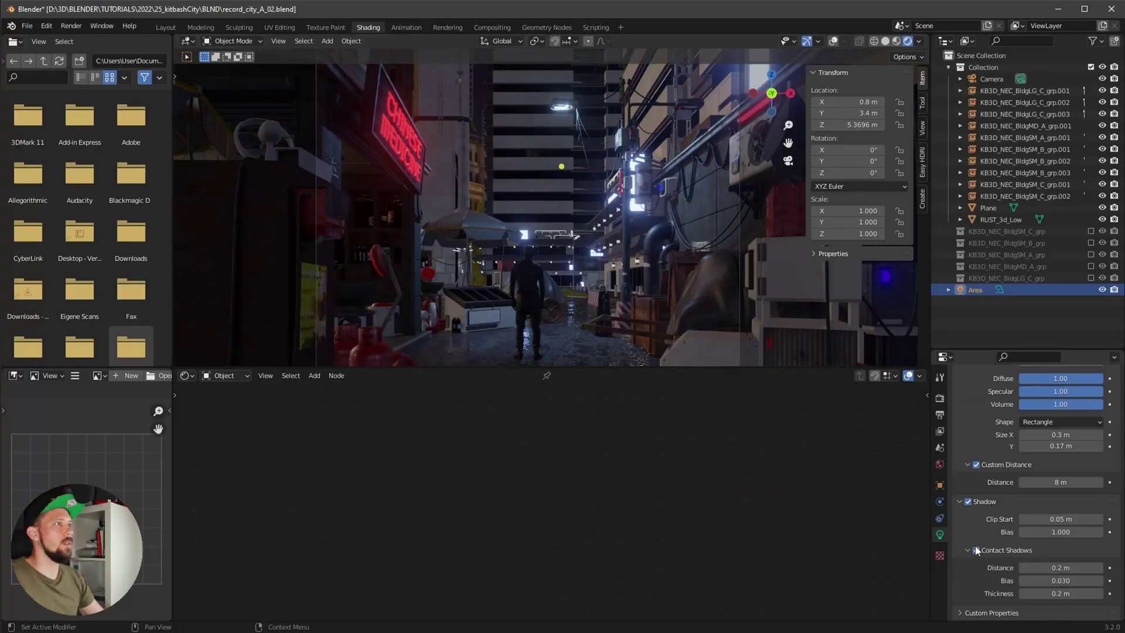
pyautogui.click(976, 550)
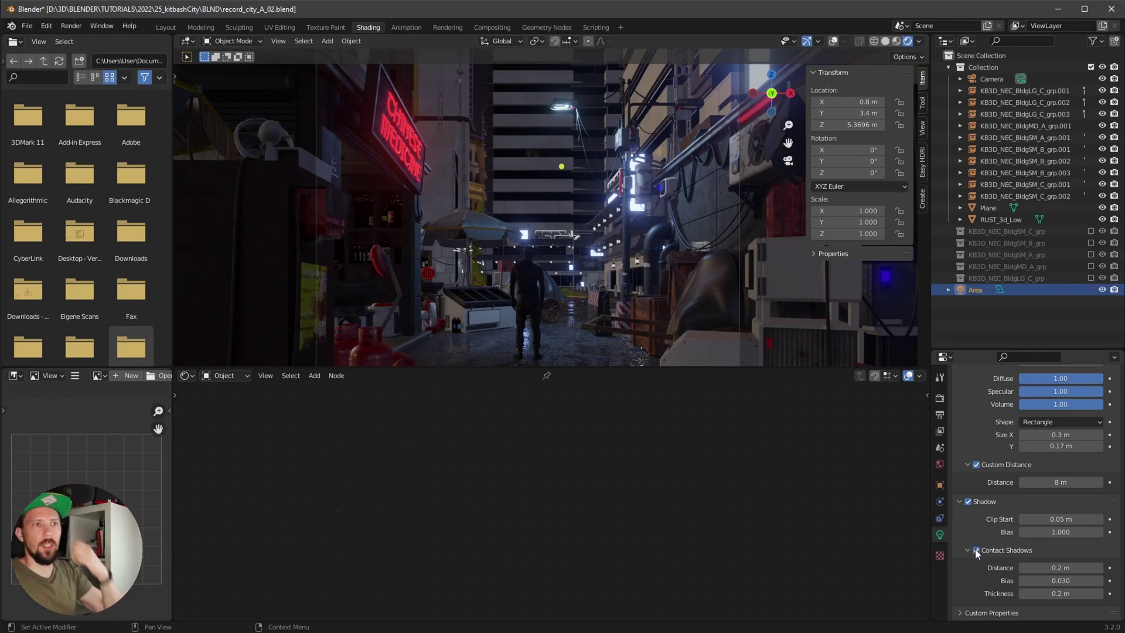
pyautogui.hotkey('shift', 'alt', 'z')
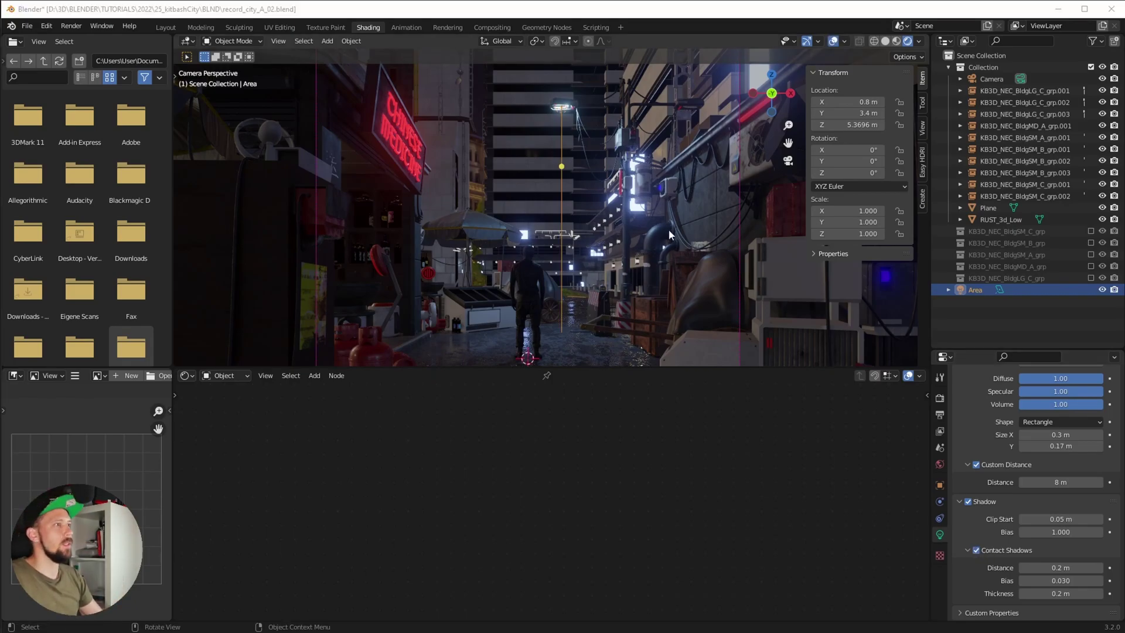
pyautogui.click(831, 41)
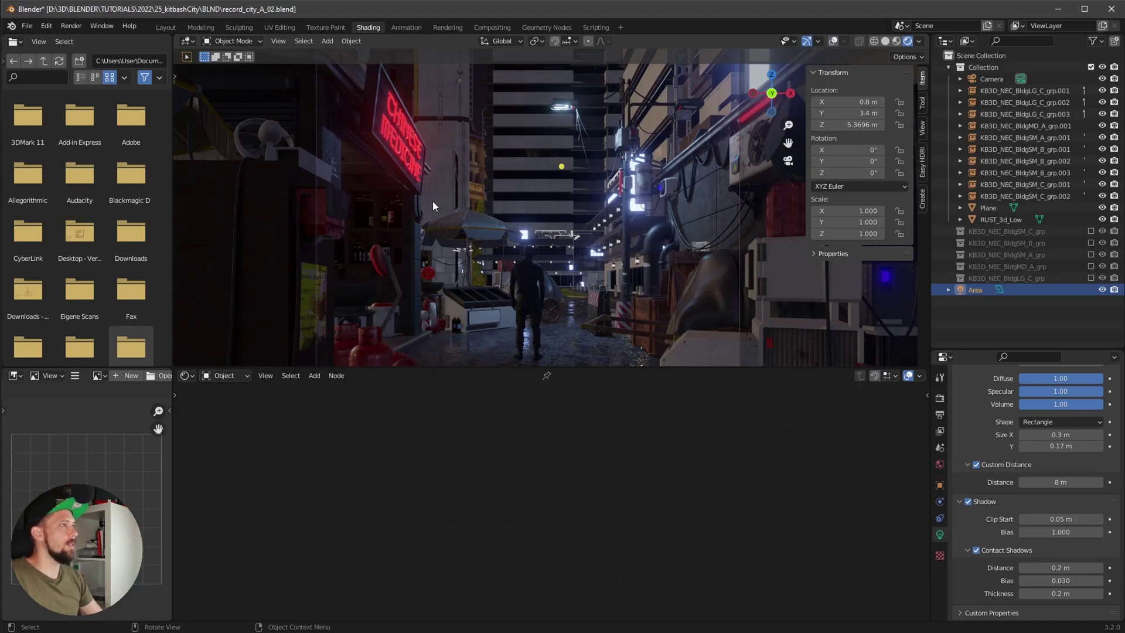
# Add a point light and raise it along Z to about 2.43 m
pyautogui.hotkey('shift', 'a')
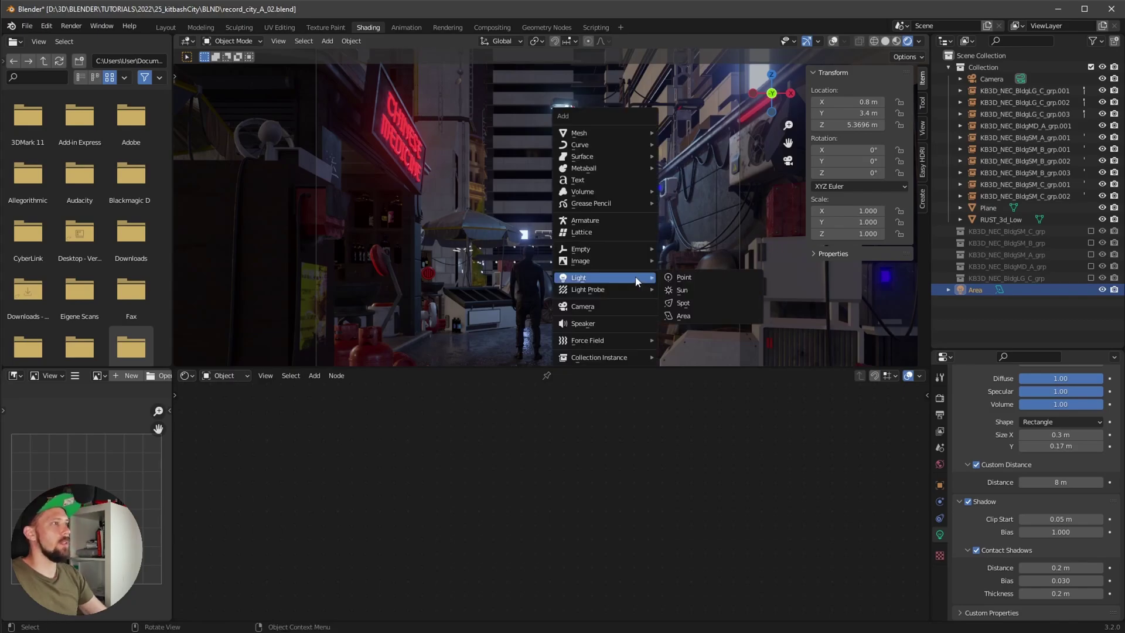
pyautogui.moveTo(621, 277)
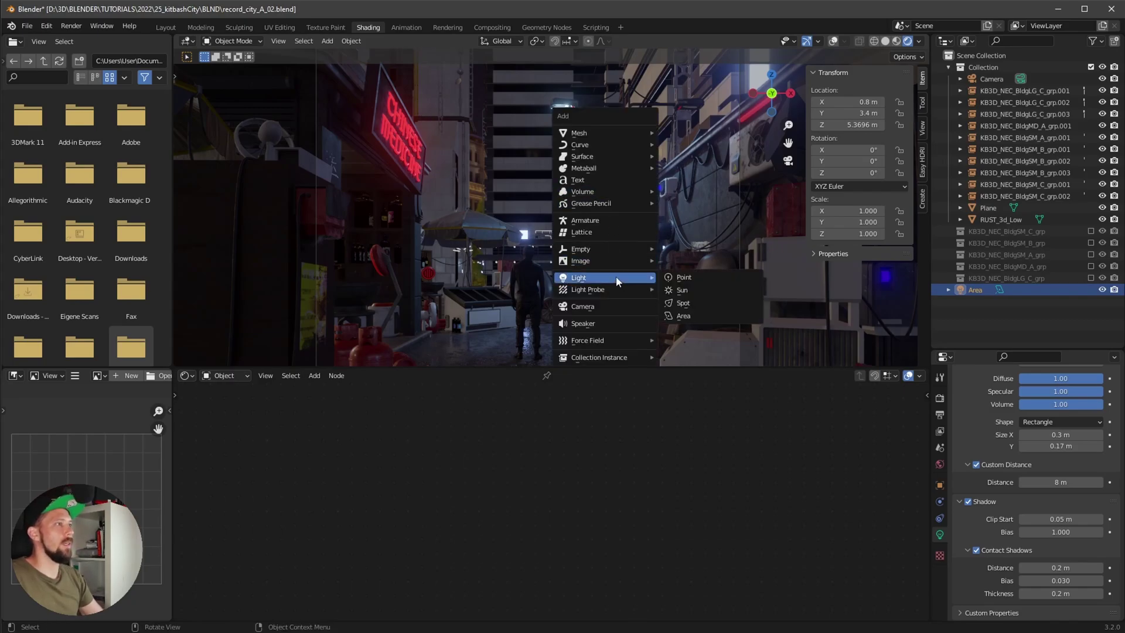
pyautogui.click(693, 281)
pyautogui.press('g')
pyautogui.press('z')
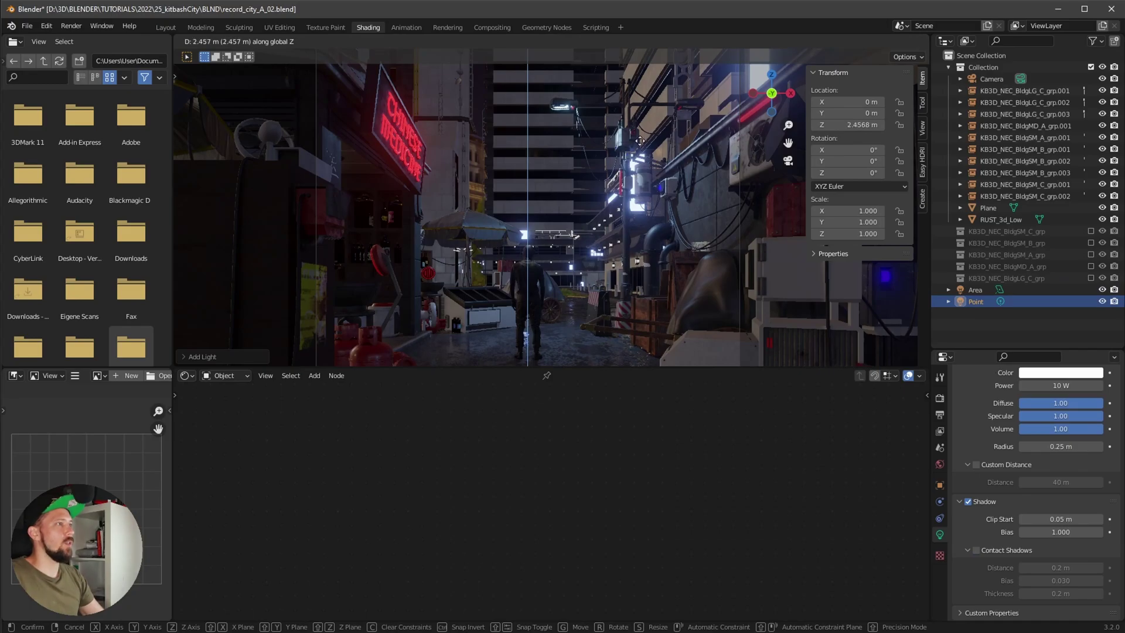
pyautogui.click(640, 147)
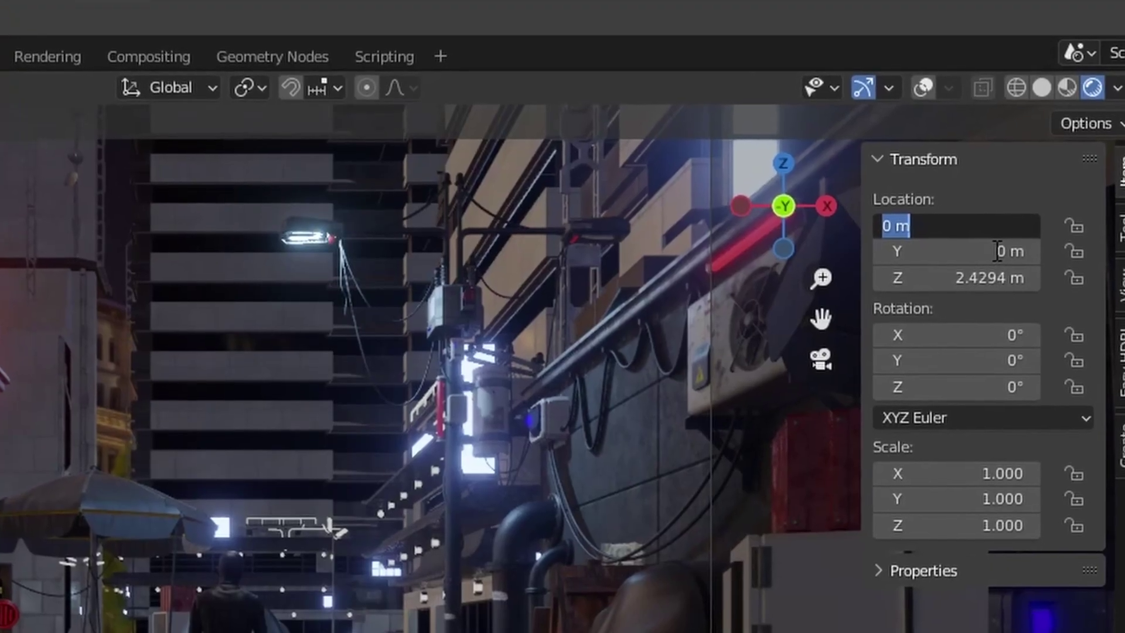
# Place the point light beside the red neon sign at X -1 m and Z 2.5 m, with viewport overlays shown
pyautogui.write('-1')
pyautogui.press('Return')
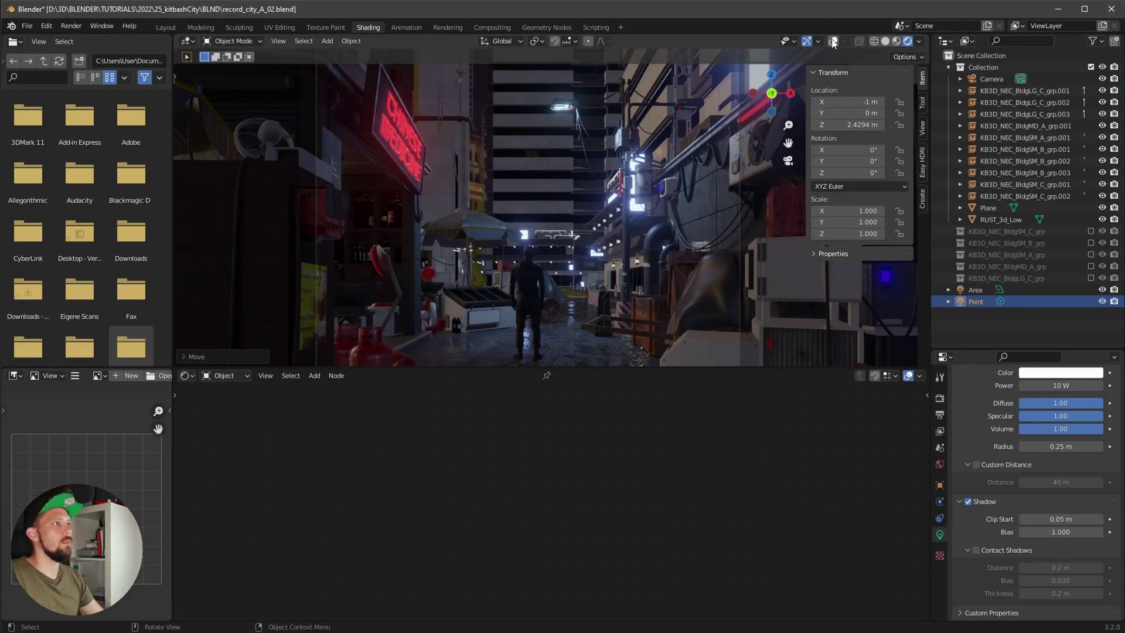
pyautogui.click(832, 42)
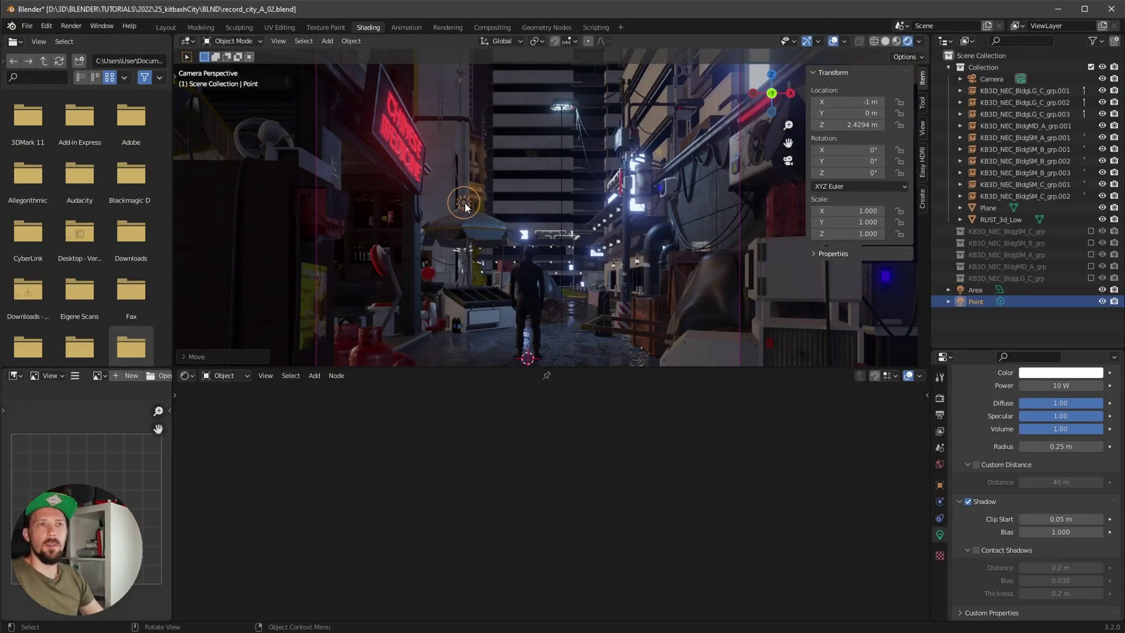
pyautogui.doubleClick(861, 125)
pyautogui.write('2.5')
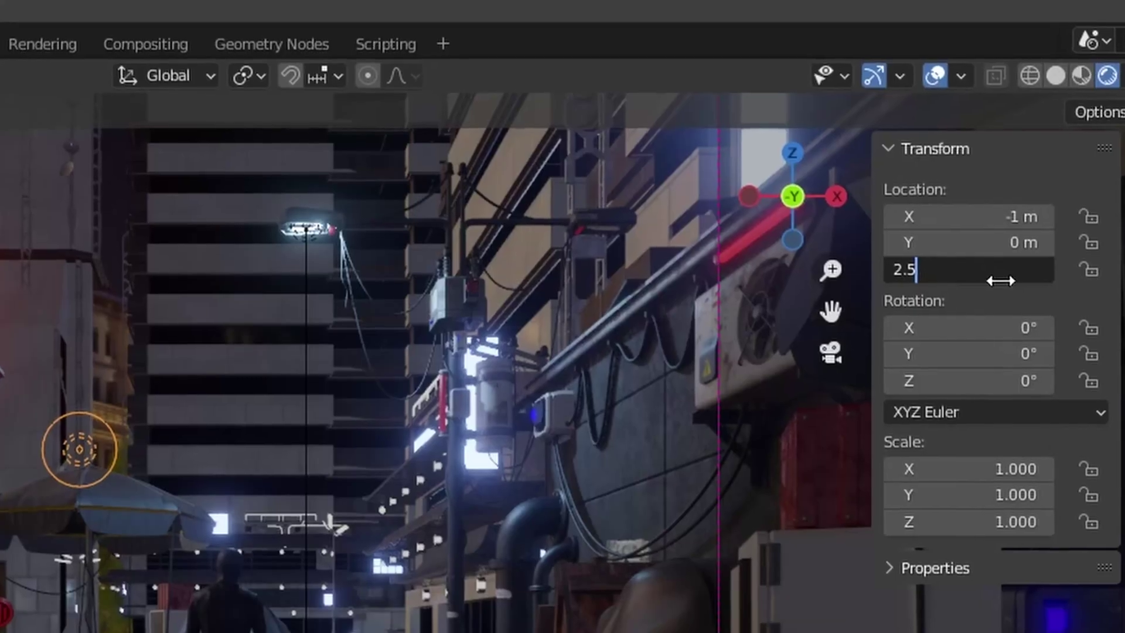
pyautogui.press('Return')
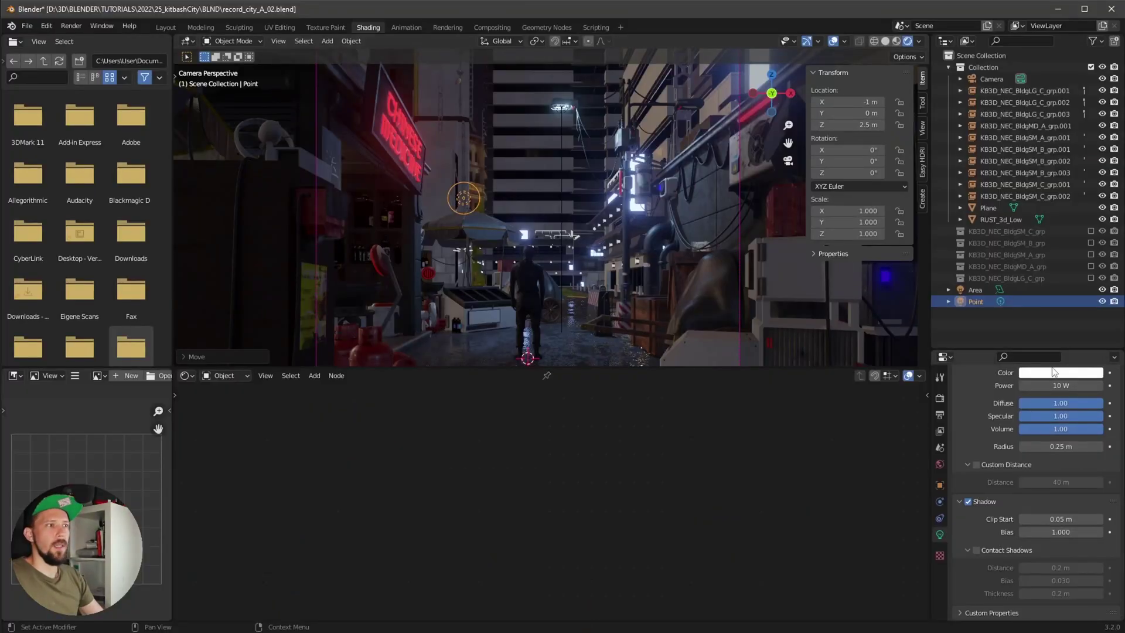
# Color the point light saturated red, set its power to 100 W and hide the viewport overlays
pyautogui.click(1054, 373)
pyautogui.moveTo(1043, 259); pyautogui.dragTo(1045, 287)
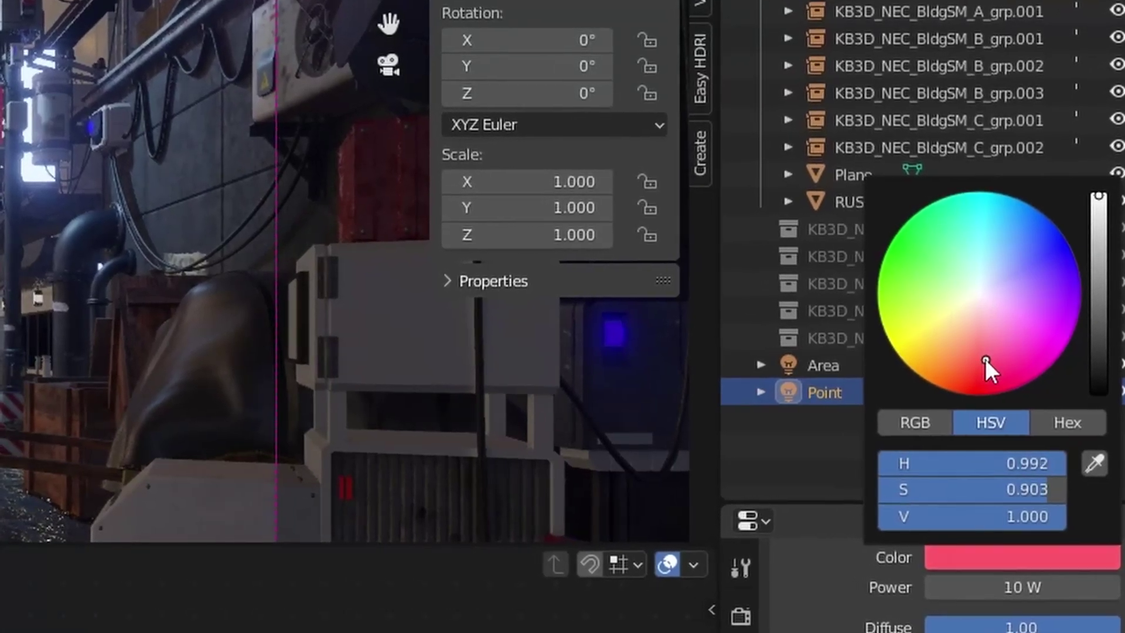
pyautogui.moveTo(985, 358); pyautogui.dragTo(986, 360)
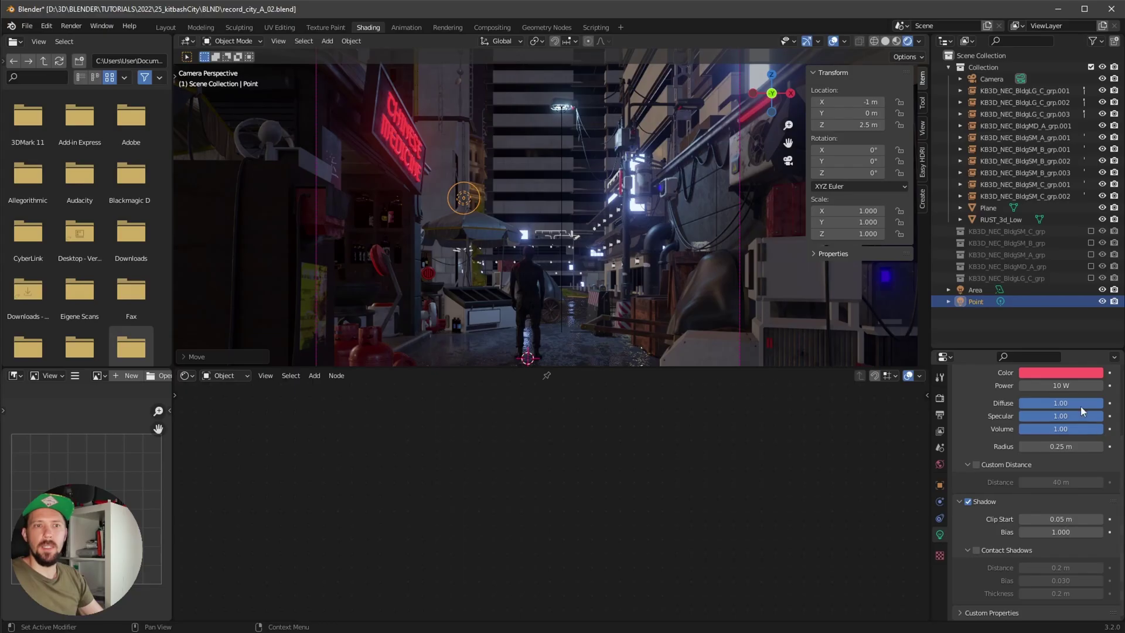
pyautogui.click(1072, 386)
pyautogui.write('100')
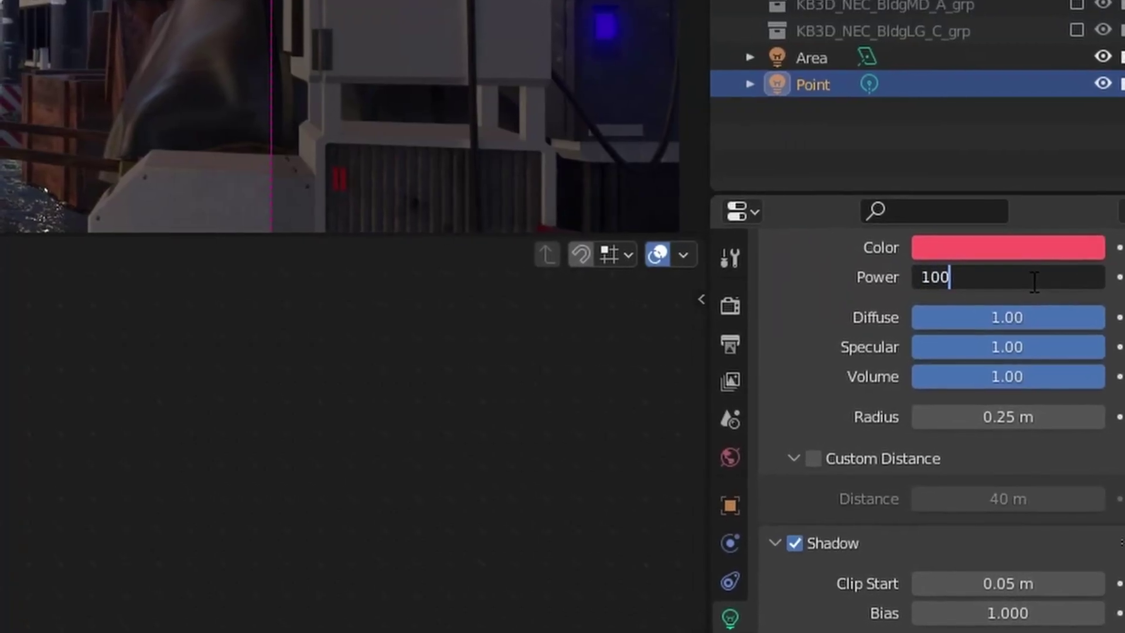
pyautogui.press('Return')
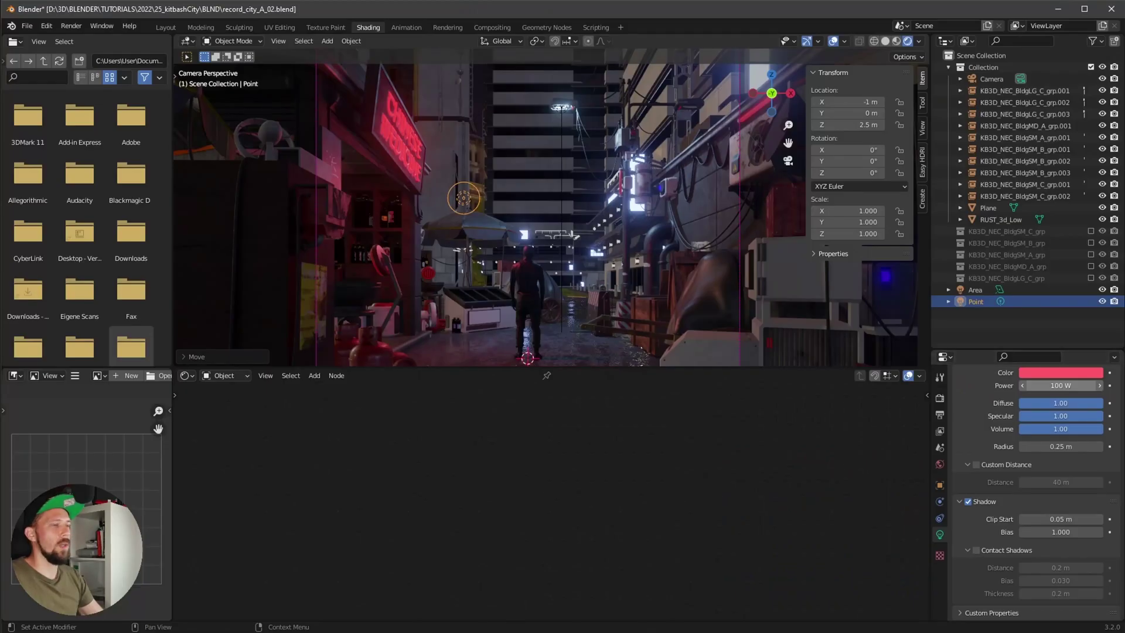
pyautogui.hotkey('shift', 'alt', 'z')
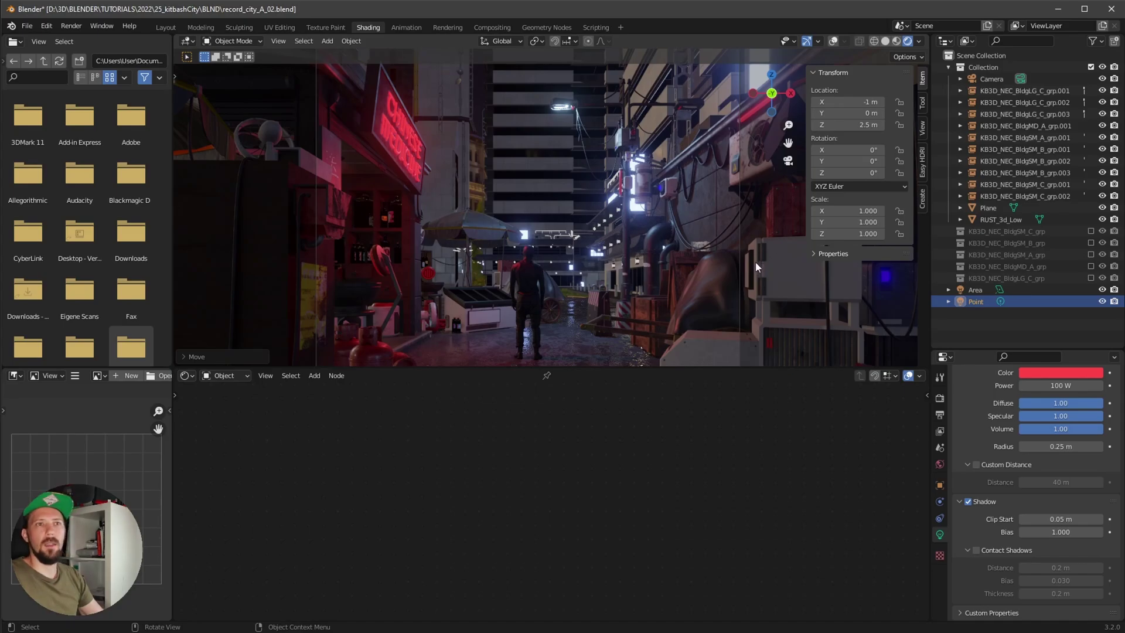
# Add a cube with dimensions of 40 m in X, 80 m in Y and 60 m in Z
pyautogui.hotkey('shift', 'a')
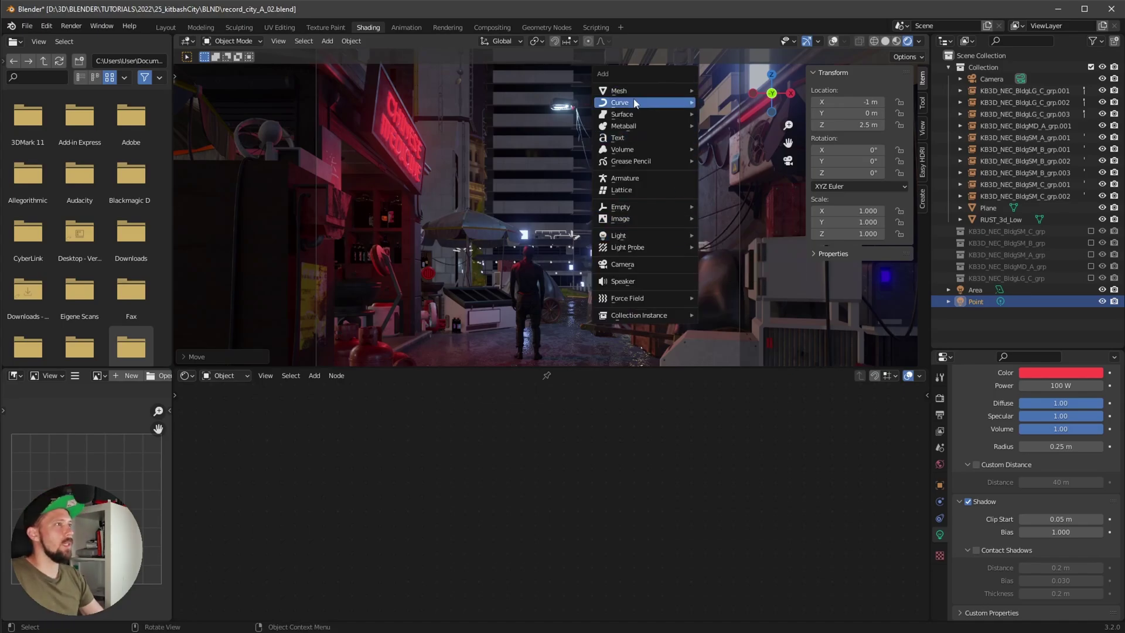
pyautogui.moveTo(640, 92)
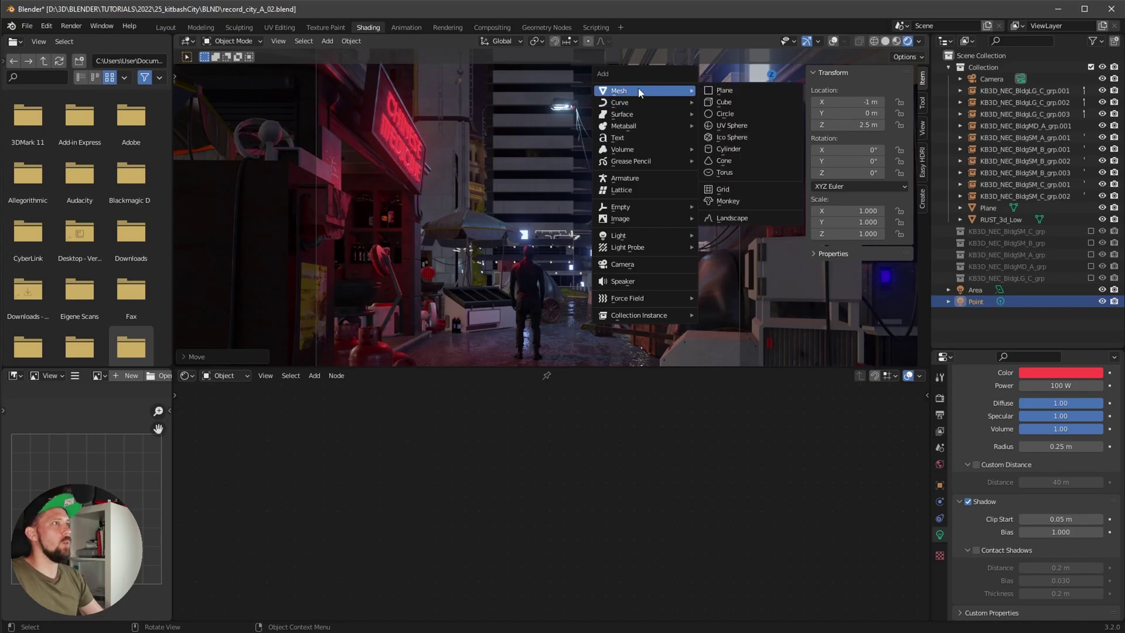
pyautogui.click(748, 107)
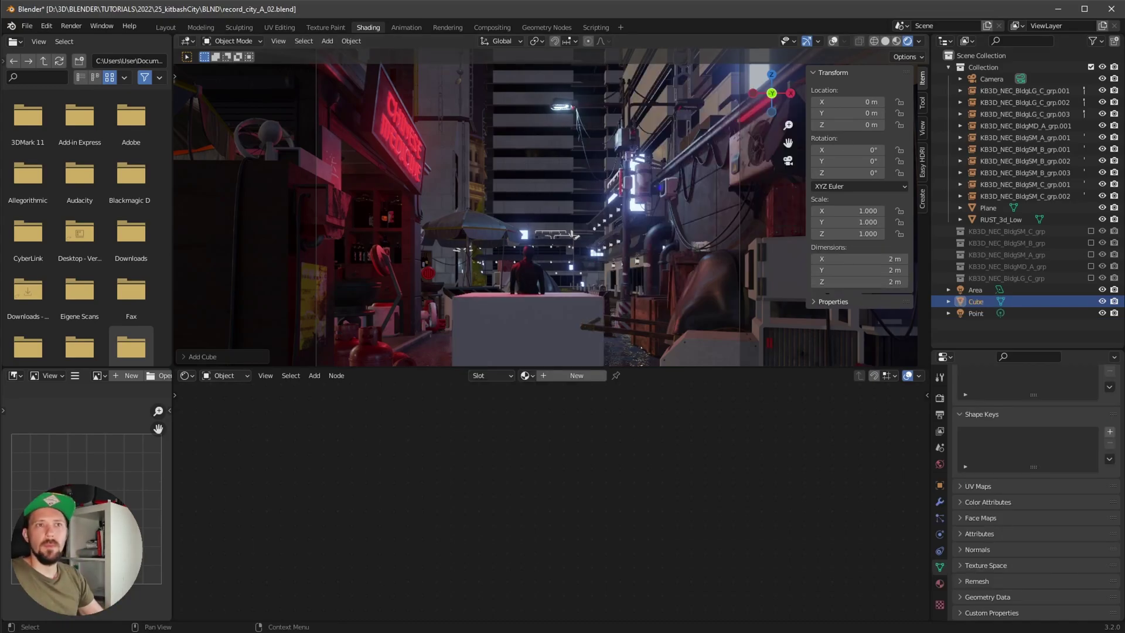
pyautogui.click(888, 258)
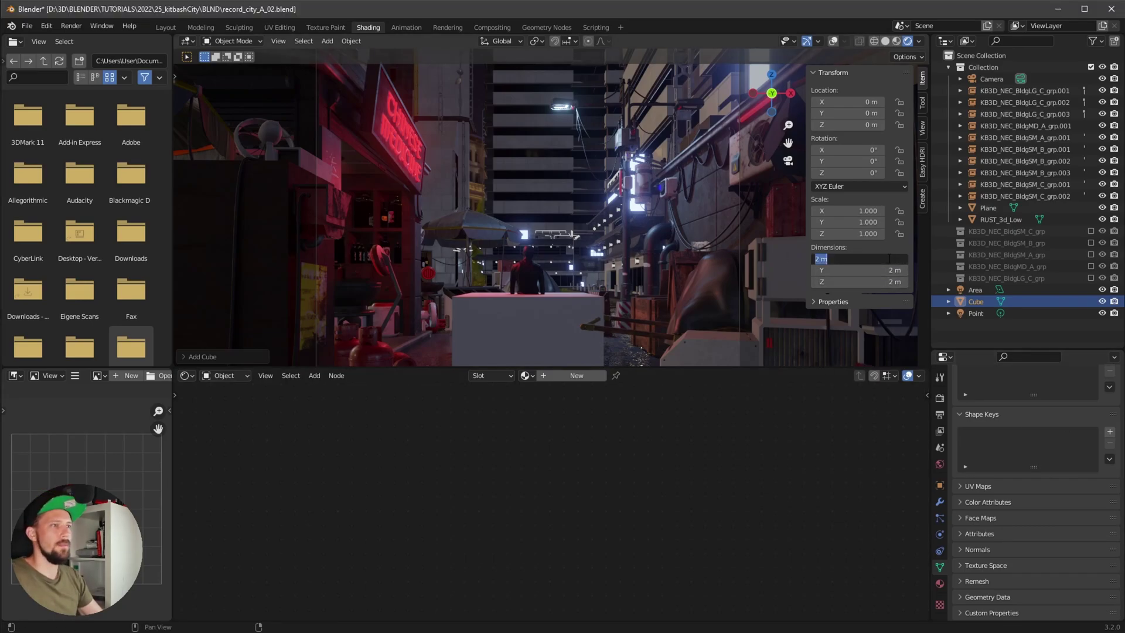
pyautogui.write('40')
pyautogui.press('Tab')
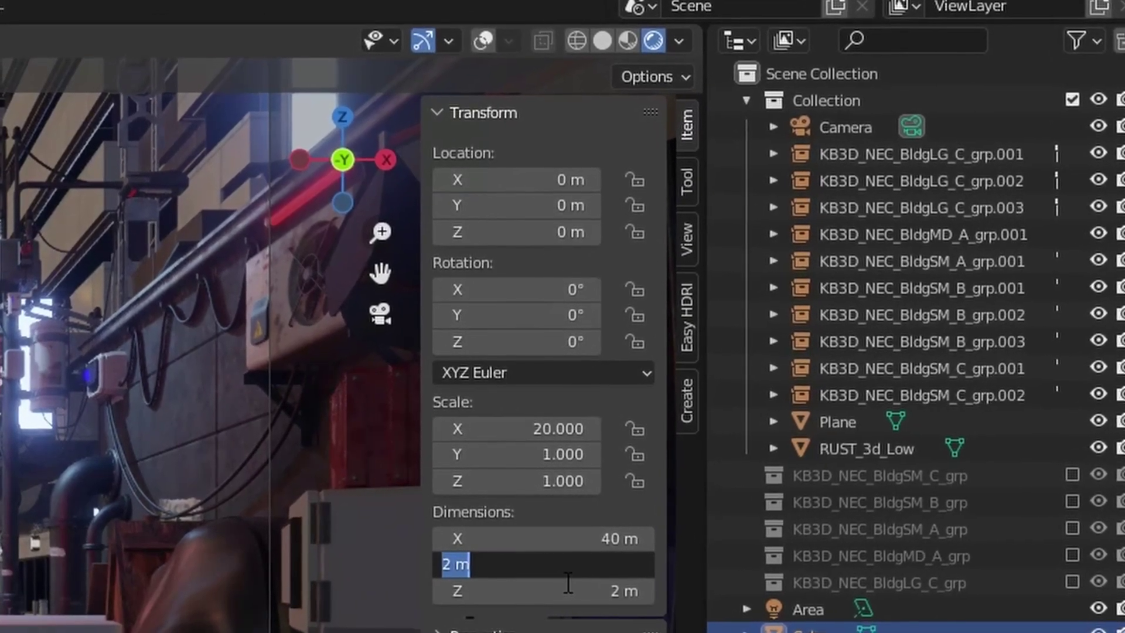
pyautogui.write('80')
pyautogui.press('Tab')
pyautogui.write('60')
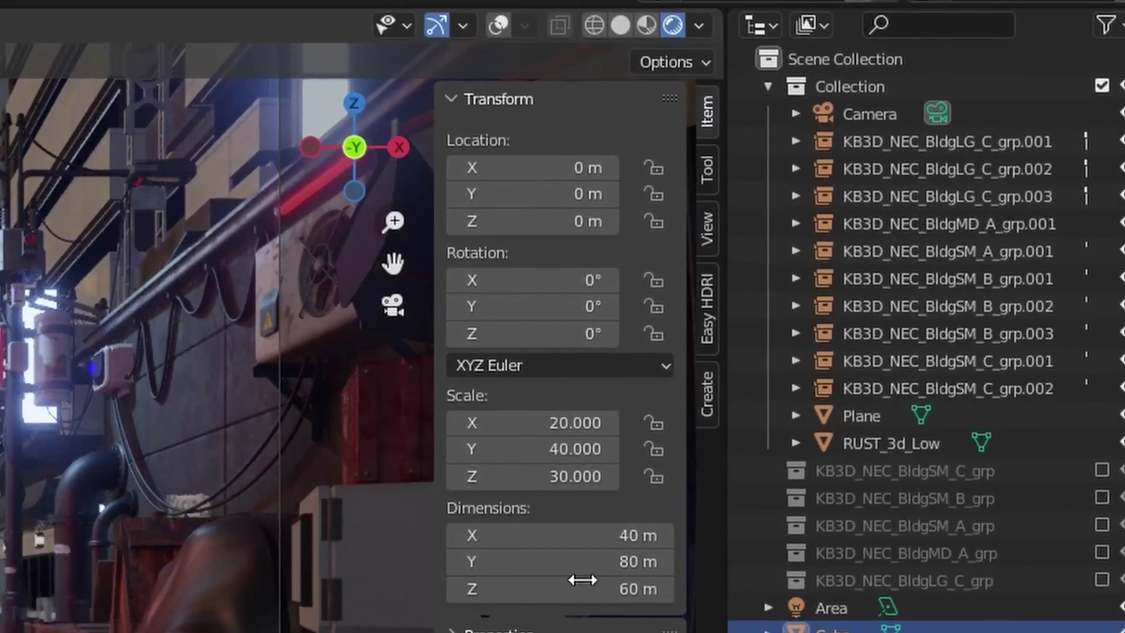
# Move the cube to a Y location of 40 m
pyautogui.press('Return')
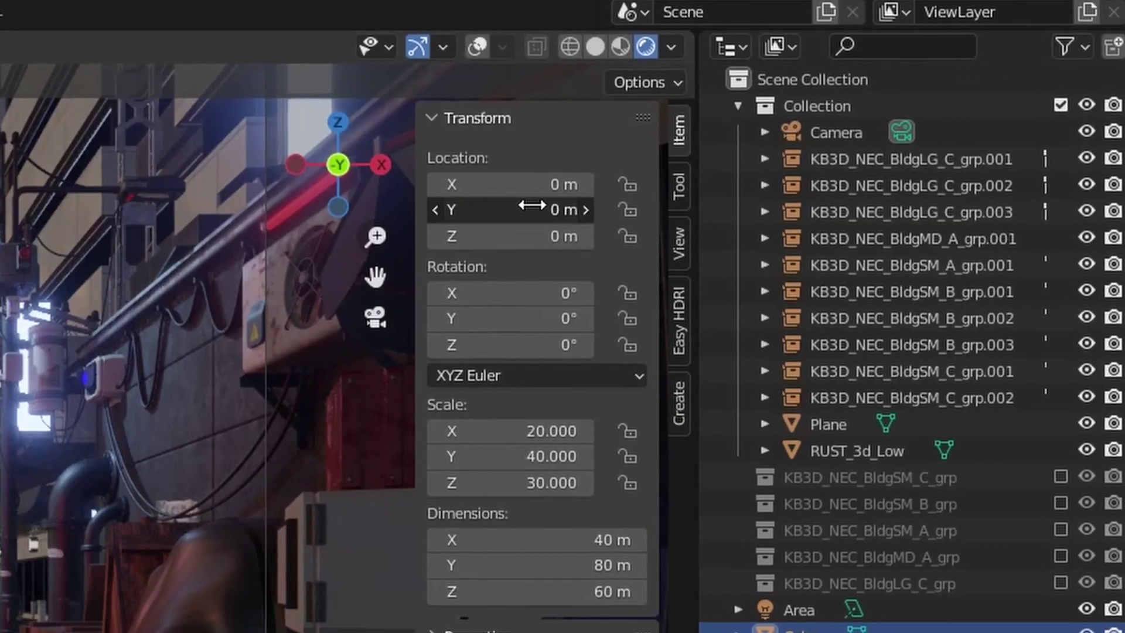
pyautogui.click(861, 113)
pyautogui.write('40')
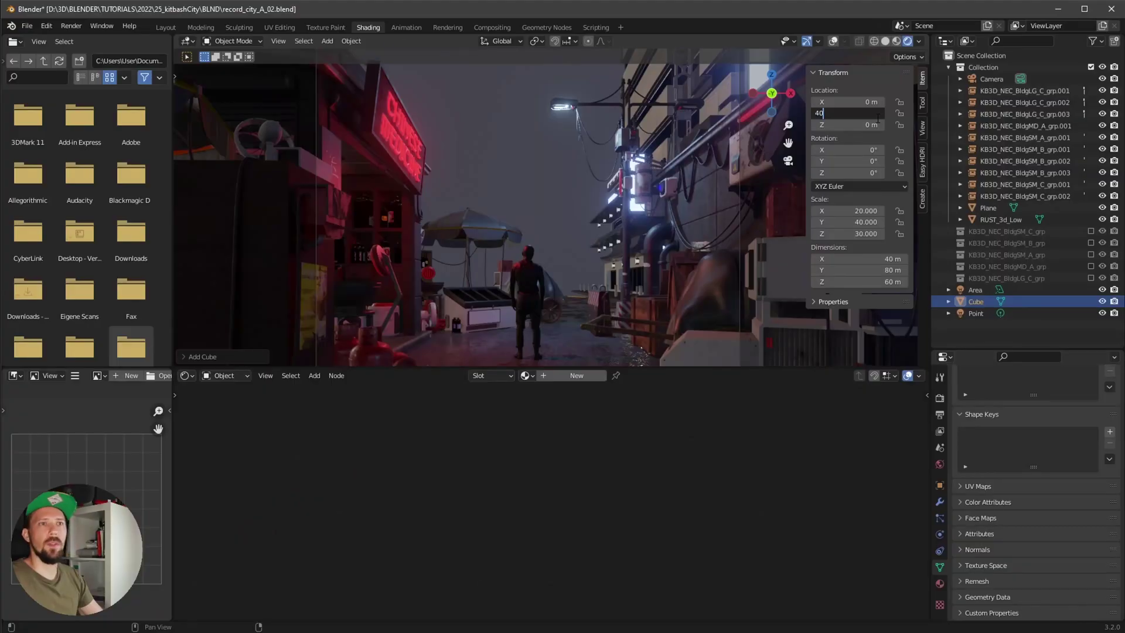
pyautogui.press('Return')
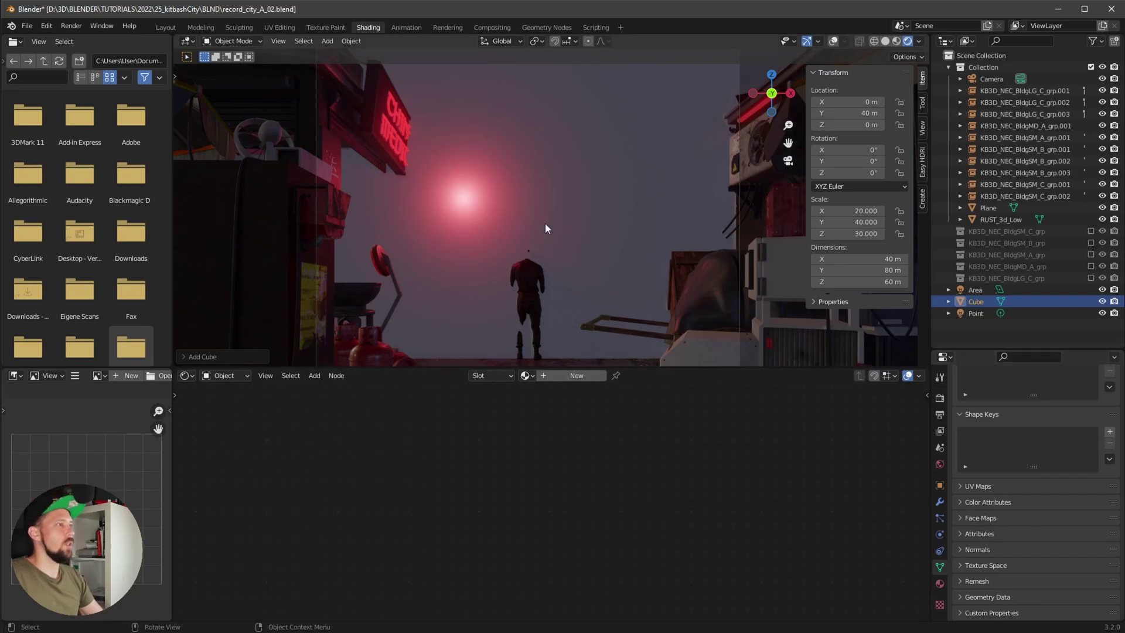
# Create a material called M_fog for the cube and delete its default Principled BSDF node
pyautogui.click(577, 376)
pyautogui.doubleClick(548, 375)
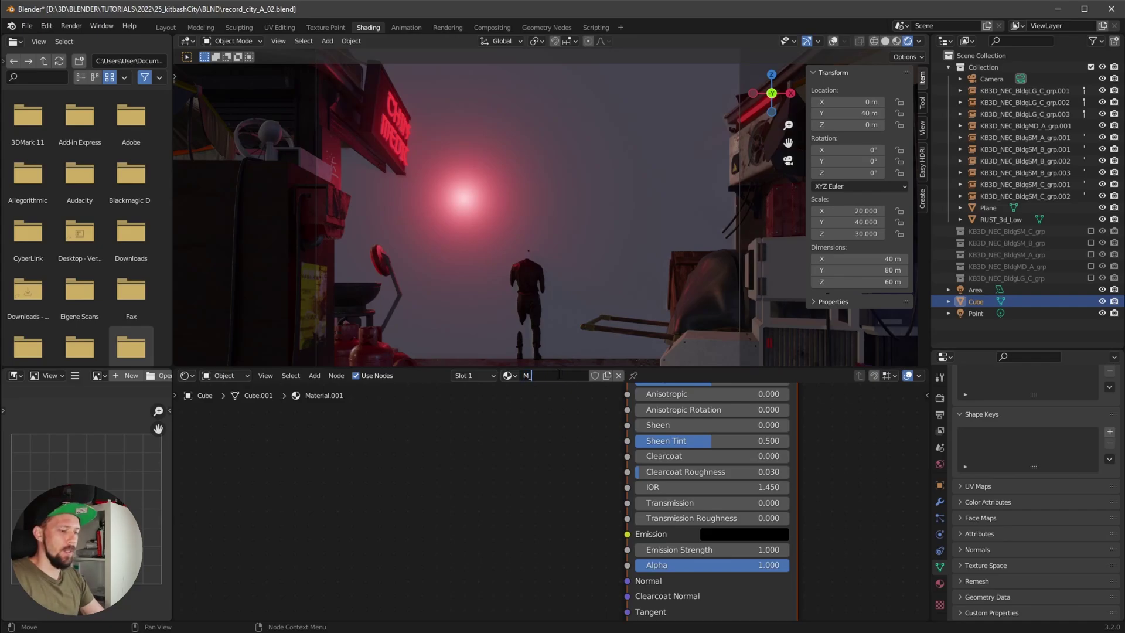
pyautogui.press('x')
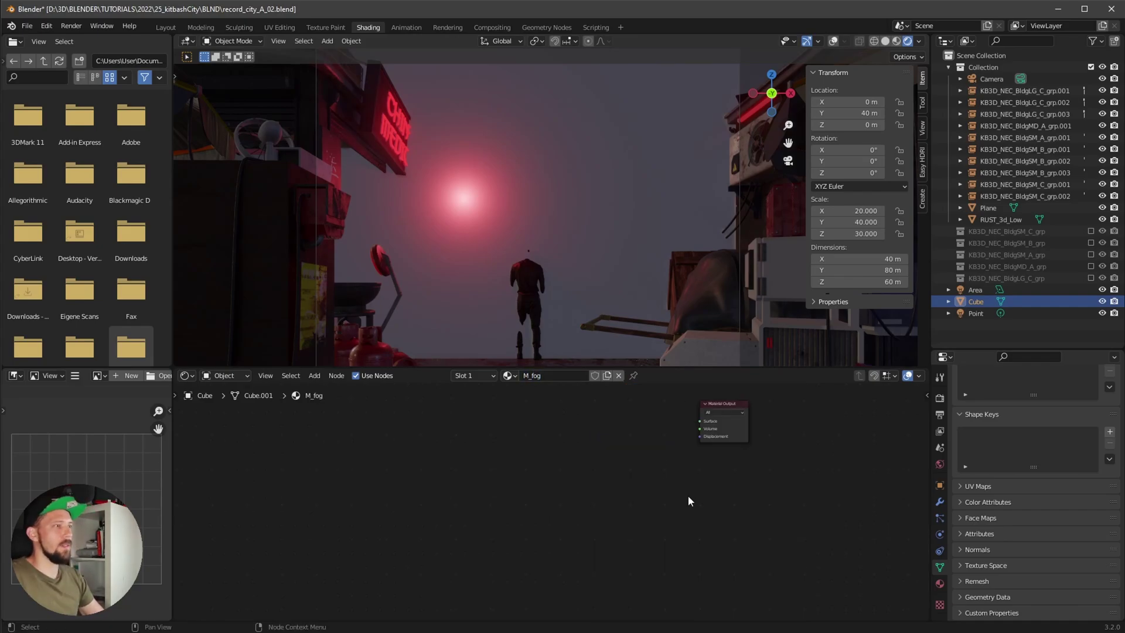
# Add a Volume Scatter node to M_fog and connect it to the Volume input of the Material Output
pyautogui.hotkey('shift', 'a')
pyautogui.click(627, 459)
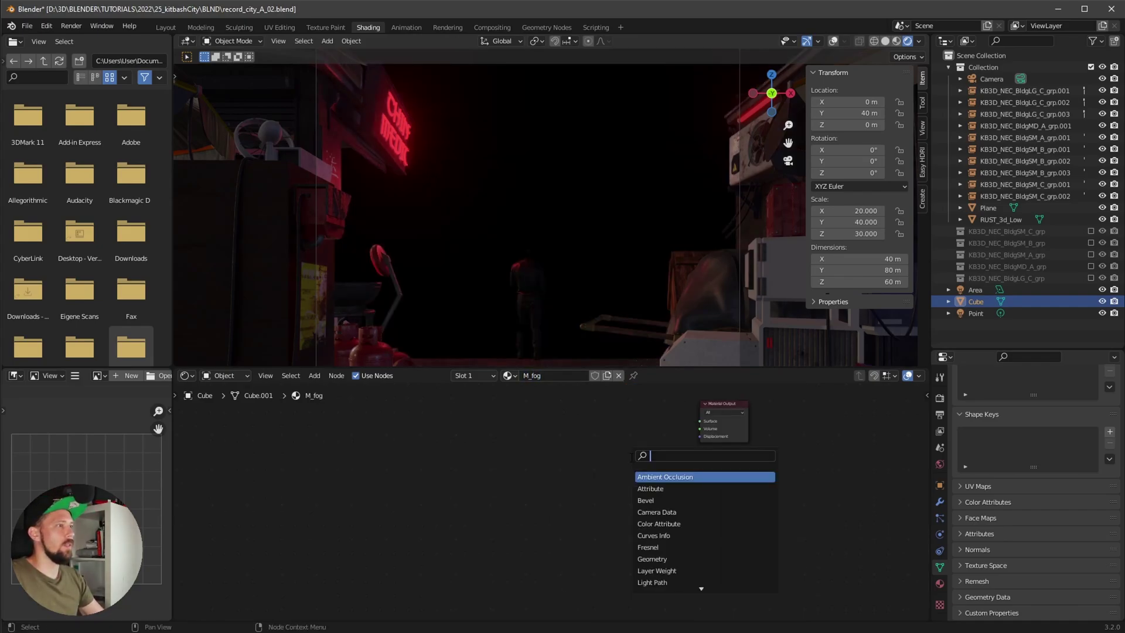
pyautogui.write('volum')
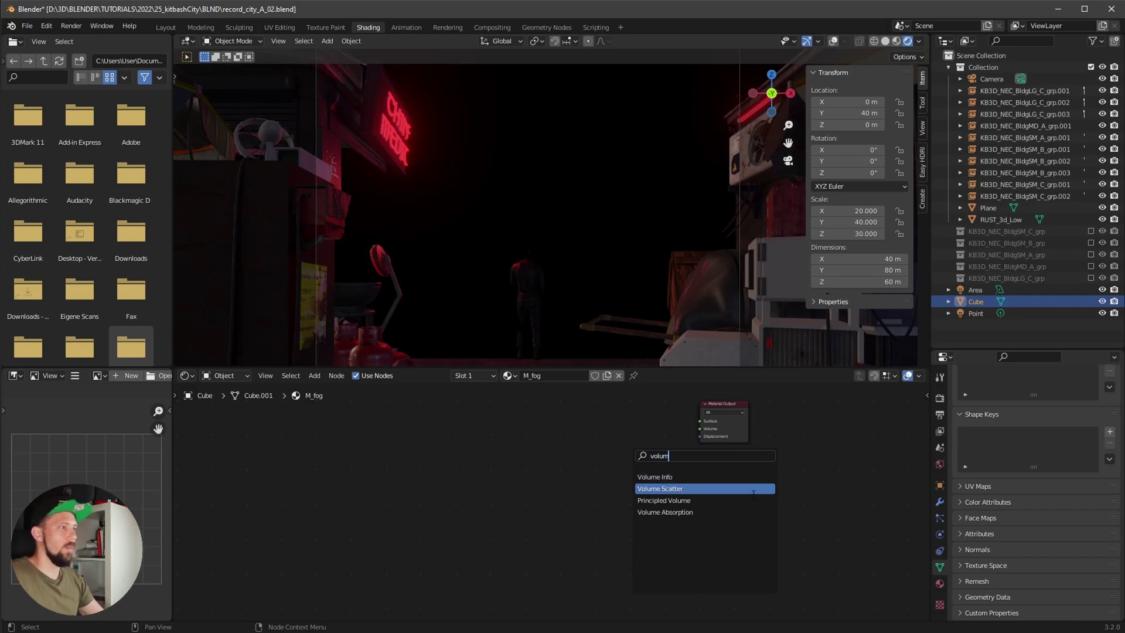
pyautogui.click(691, 488)
pyautogui.moveTo(500, 446); pyautogui.dragTo(754, 387)
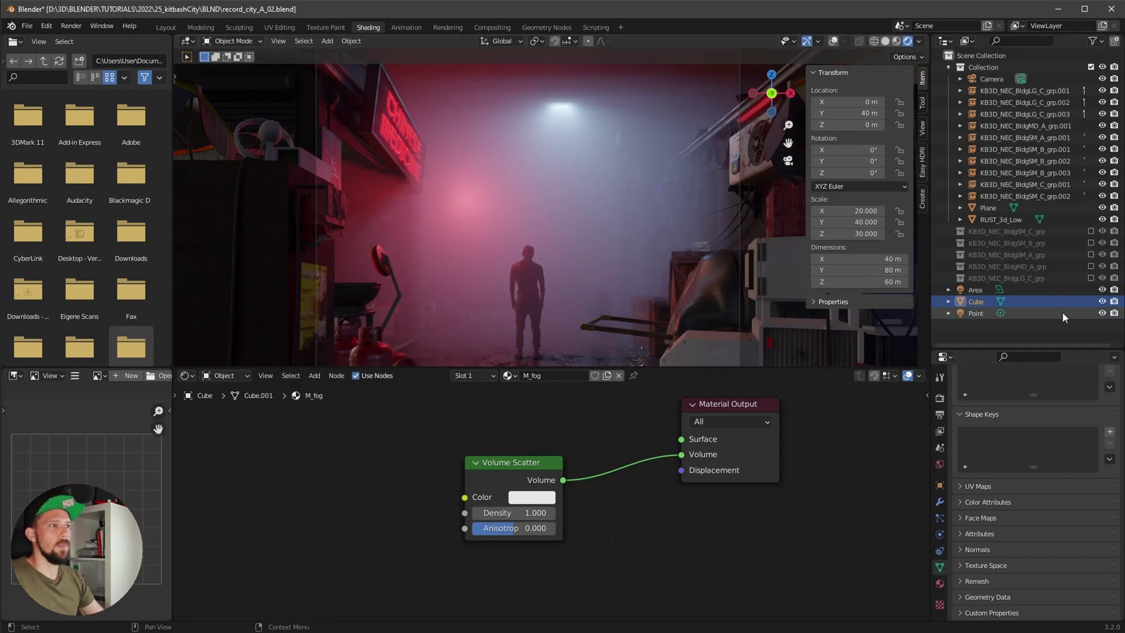
# Darken the Volume Scatter color of the cube's fog material to a medium grey
pyautogui.press('Down')
pyautogui.click(1050, 301)
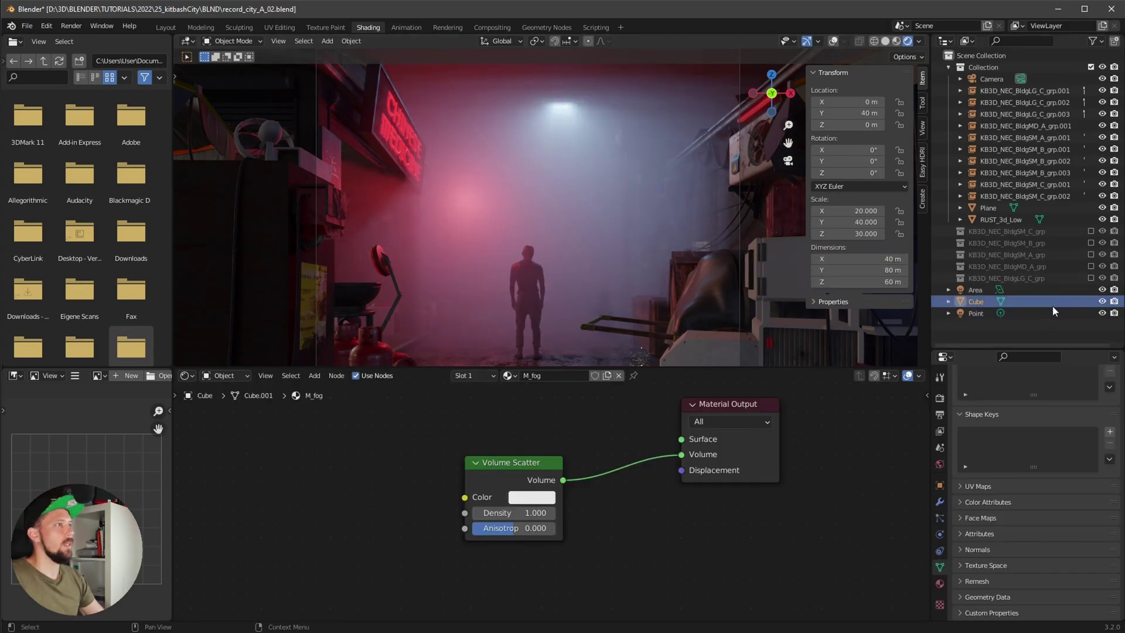
pyautogui.scroll(-5, 543, 332)
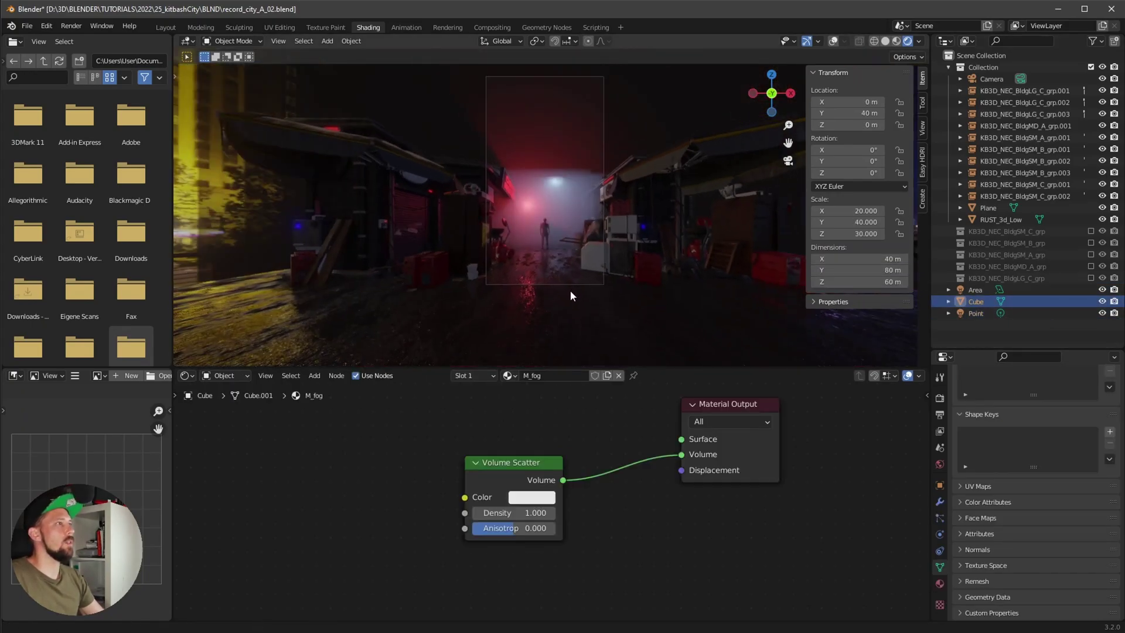
pyautogui.scroll(5, 658, 233)
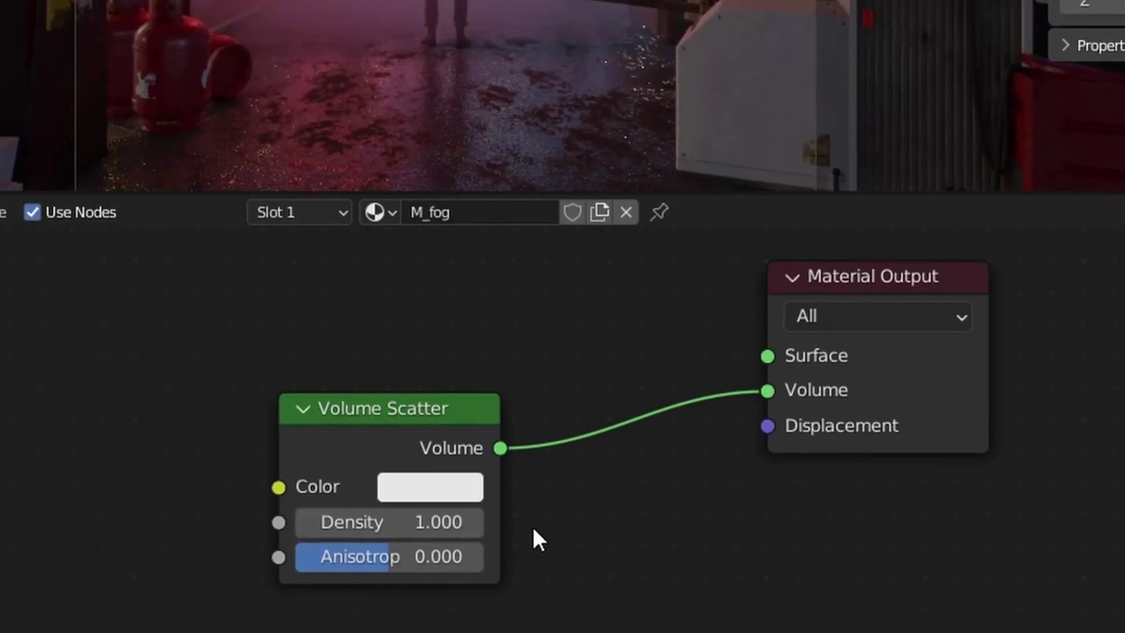
pyautogui.click(548, 497)
pyautogui.moveTo(650, 81); pyautogui.dragTo(656, 140)
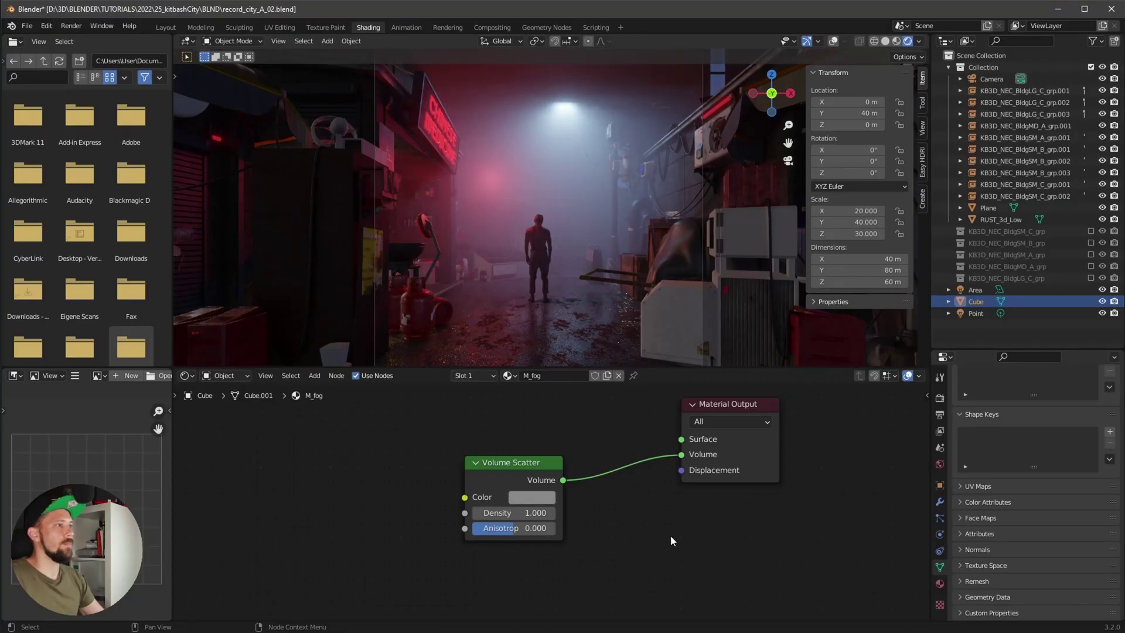
# Set the anisotropy of the Volume Scatter node to 0.8
pyautogui.scroll(3, 575, 532)
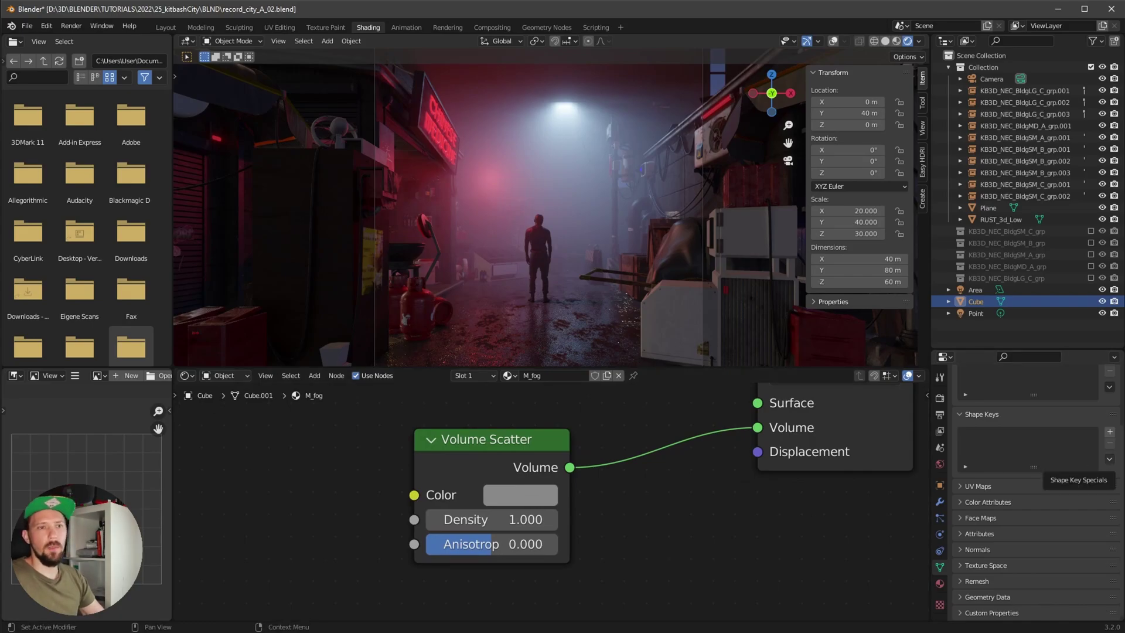
pyautogui.doubleClick(534, 544)
pyautogui.write('.8')
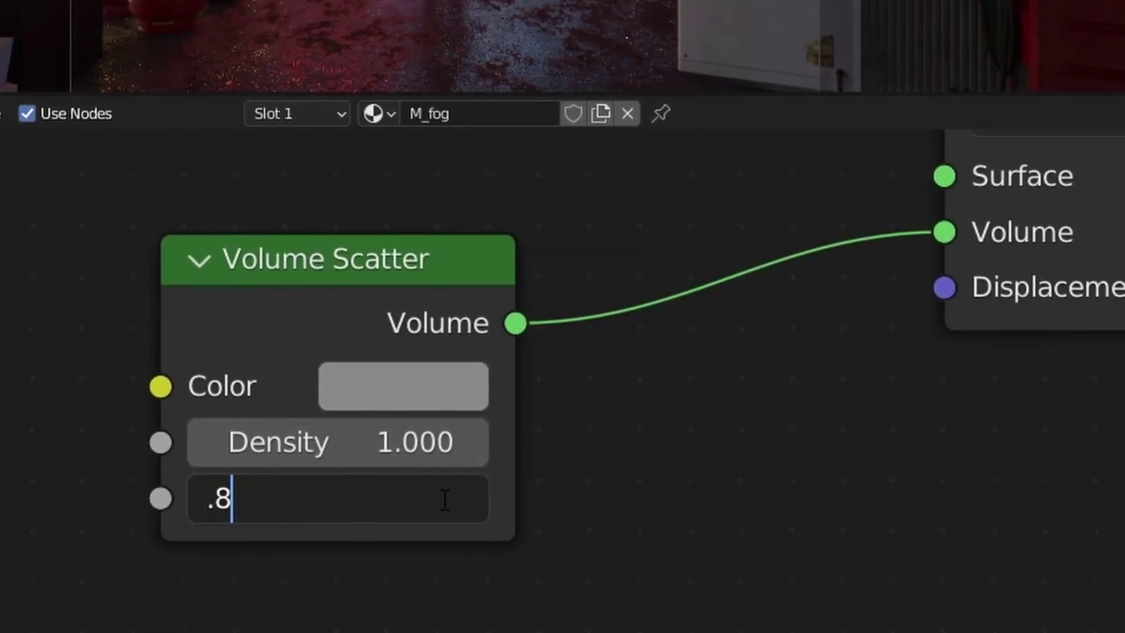
pyautogui.press('Return')
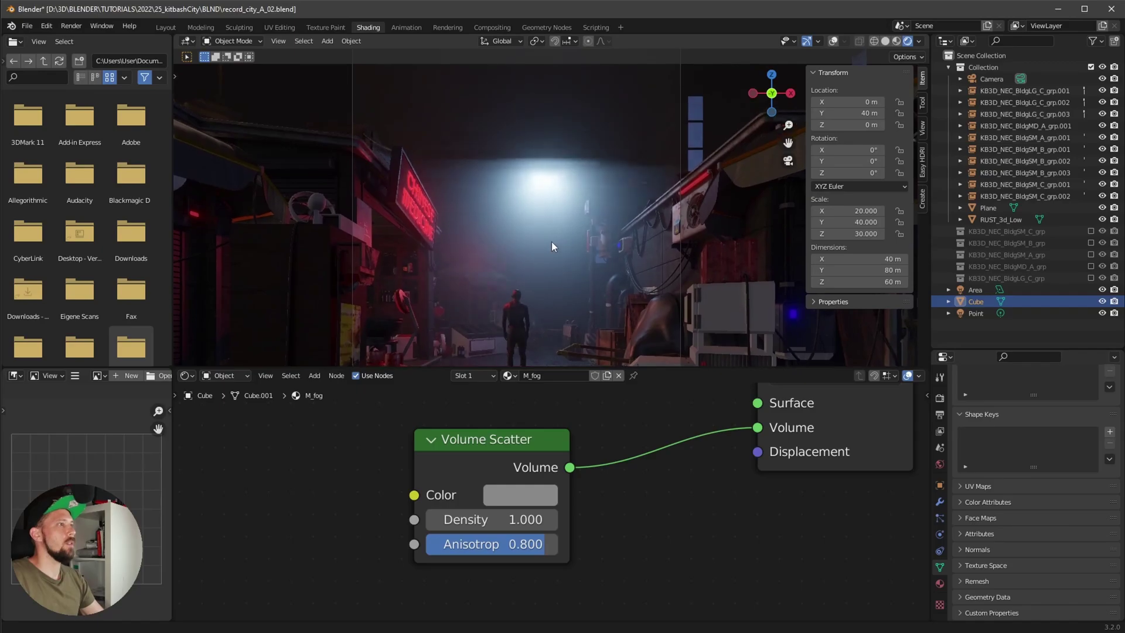
# Return to the camera view, deselect everything and add a sun light to the scene
pyautogui.moveTo(596, 252); pyautogui.dragTo(577, 279, button='middle')
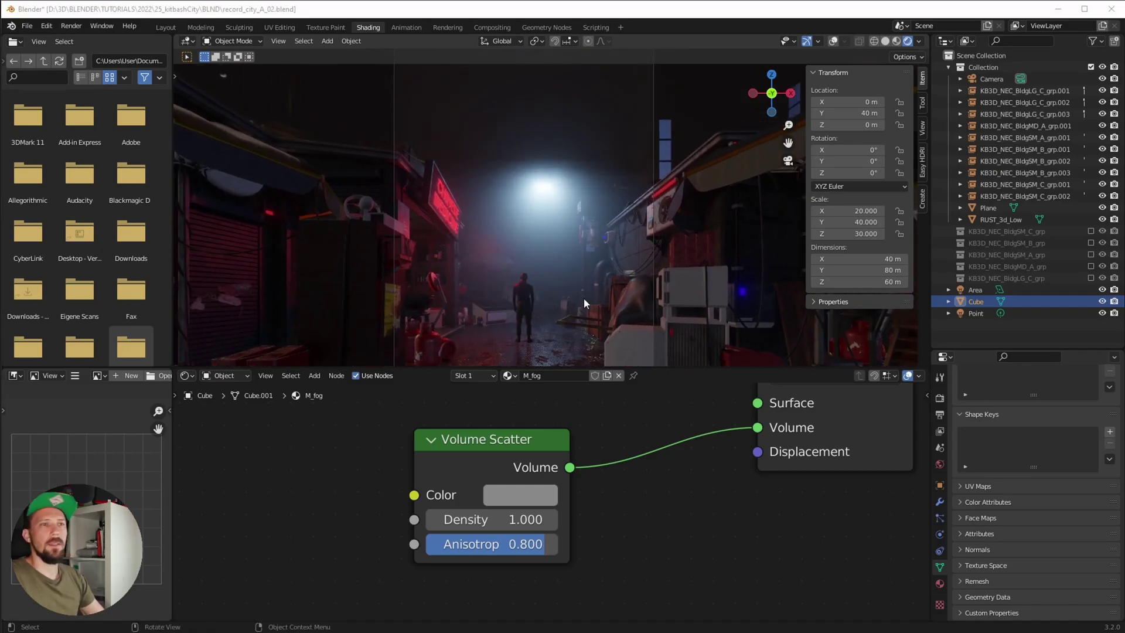
pyautogui.moveTo(606, 273); pyautogui.dragTo(574, 296)
pyautogui.moveTo(606, 265); pyautogui.dragTo(560, 301, button='middle')
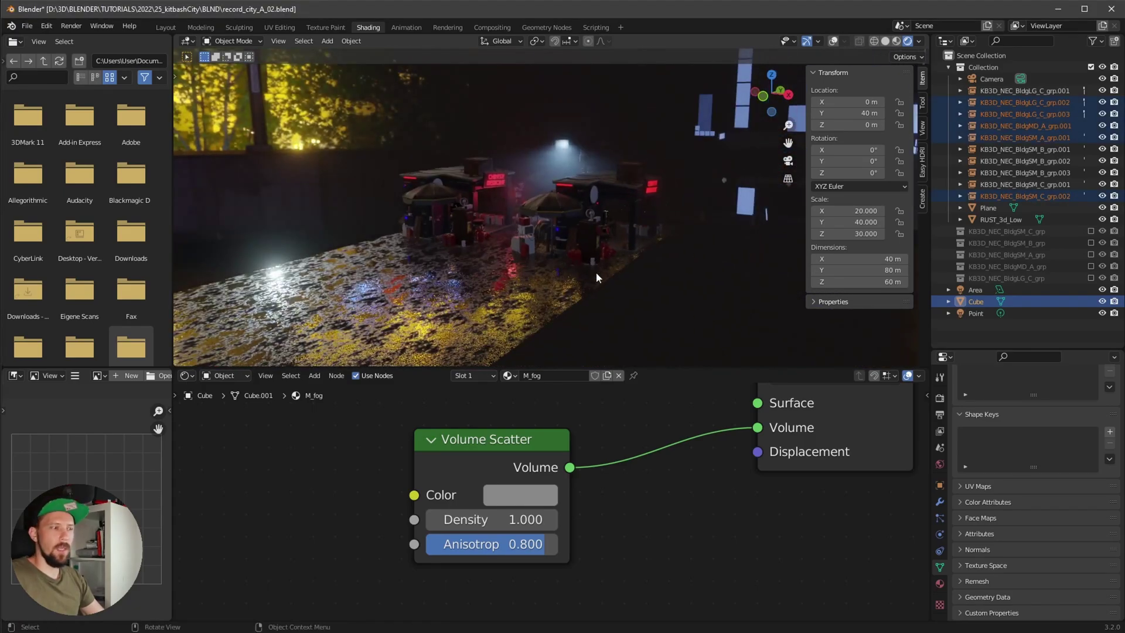
pyautogui.press('KP_0')
pyautogui.click(1013, 328)
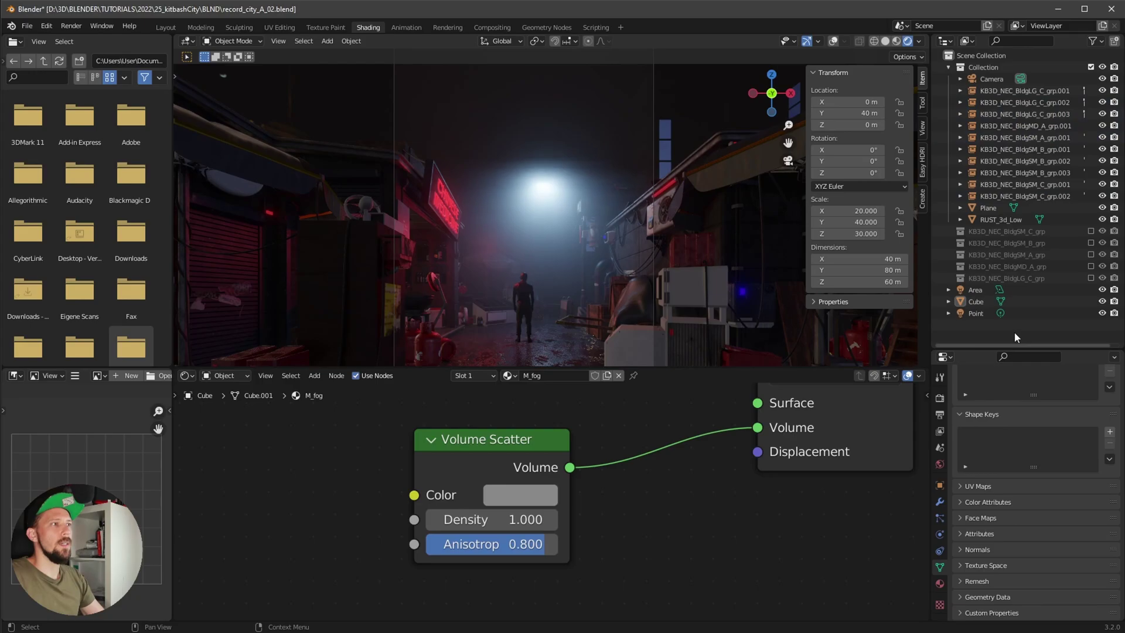
pyautogui.keyDown('ctrl'); pyautogui.moveTo(570, 286); pyautogui.dragTo(529, 314, button='middle'); pyautogui.keyUp('ctrl')
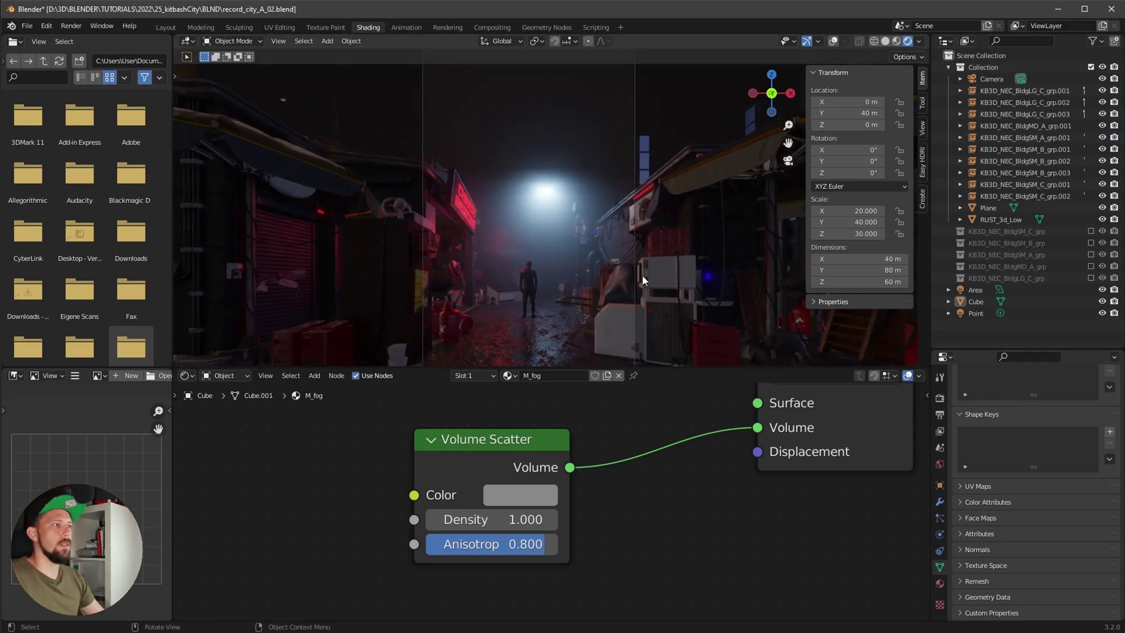
pyautogui.hotkey('shift', 'a')
pyautogui.moveTo(561, 378)
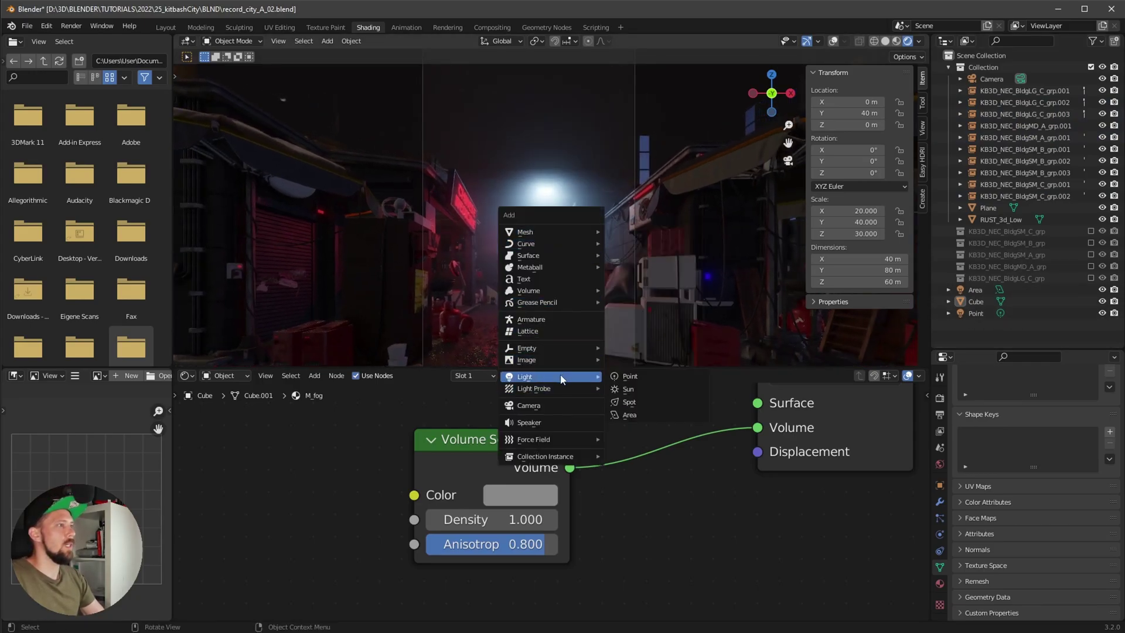
pyautogui.click(654, 389)
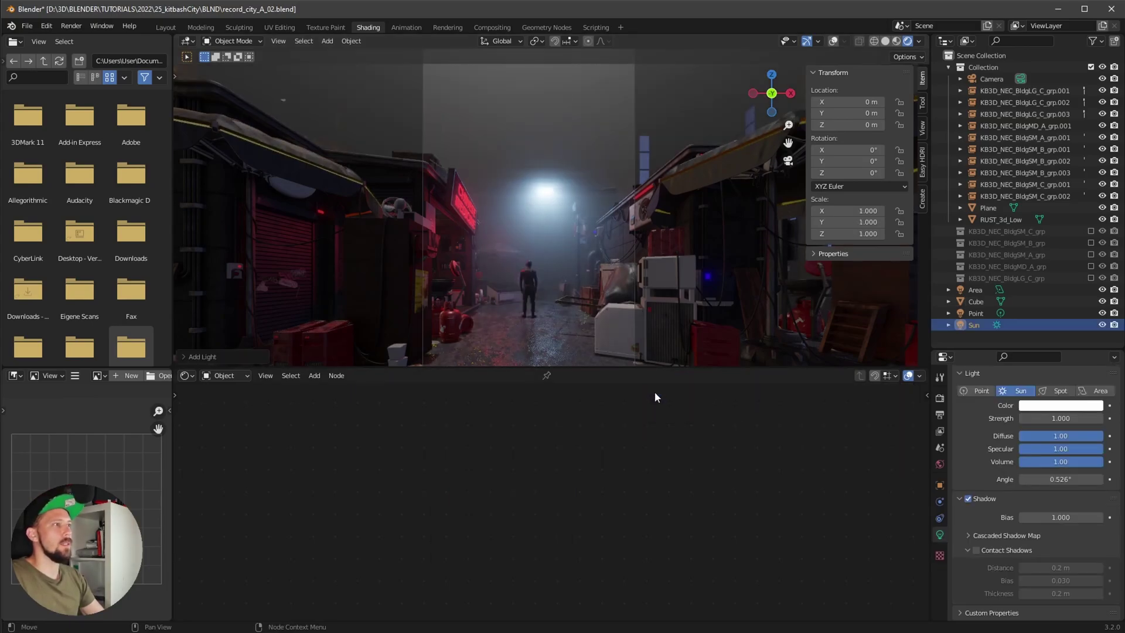
# Color the sun light blue with hue 0.632 and saturation 0.843, and set its strength to 2
pyautogui.click(1060, 404)
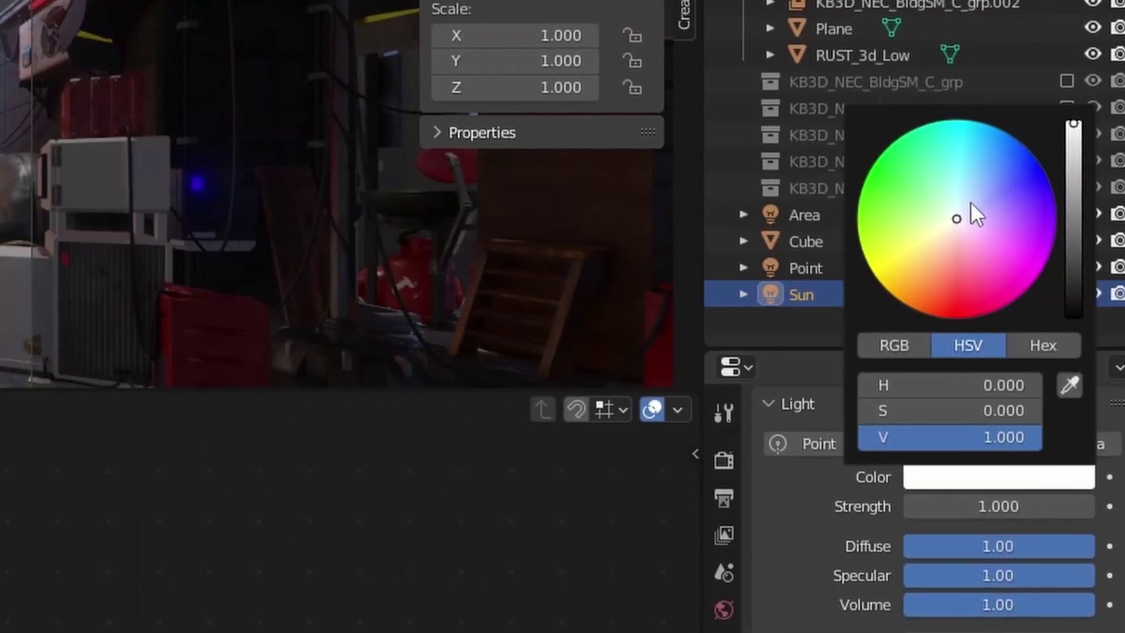
pyautogui.click(1052, 272)
pyautogui.moveTo(985, 173); pyautogui.dragTo(1000, 179)
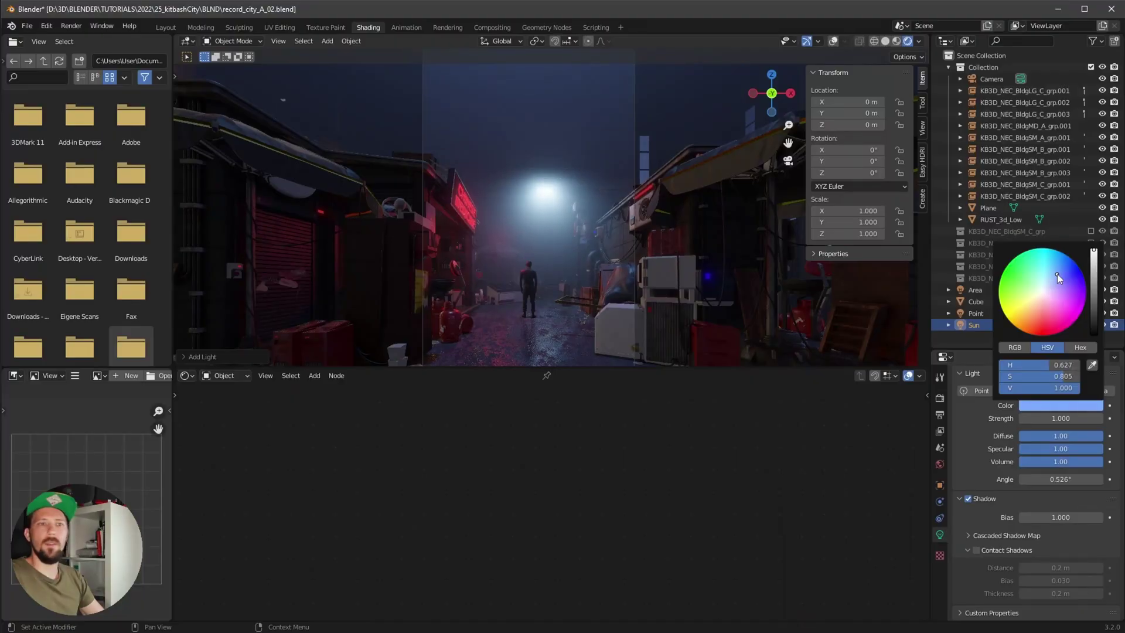
pyautogui.moveTo(1058, 274); pyautogui.dragTo(1060, 282)
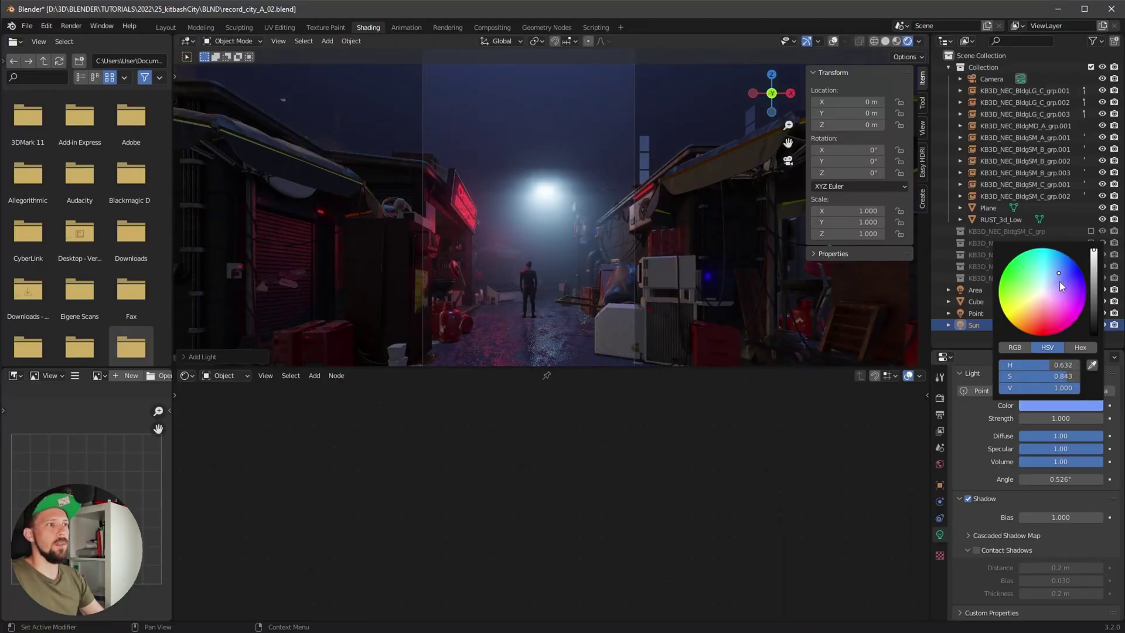
pyautogui.click(1061, 417)
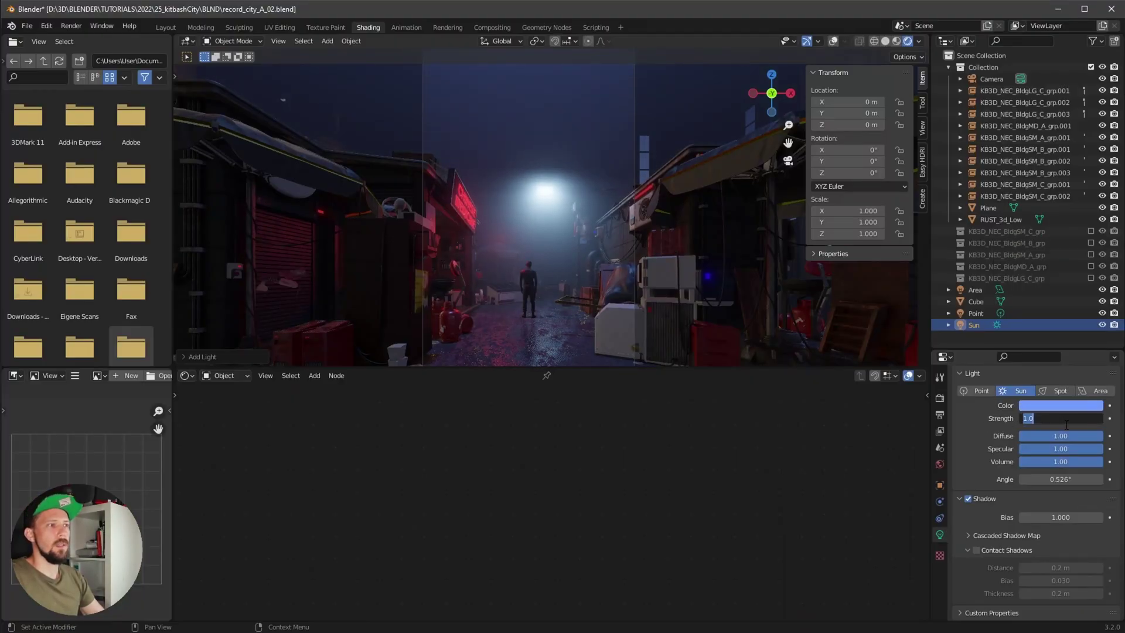
pyautogui.write('2')
pyautogui.press('Return')
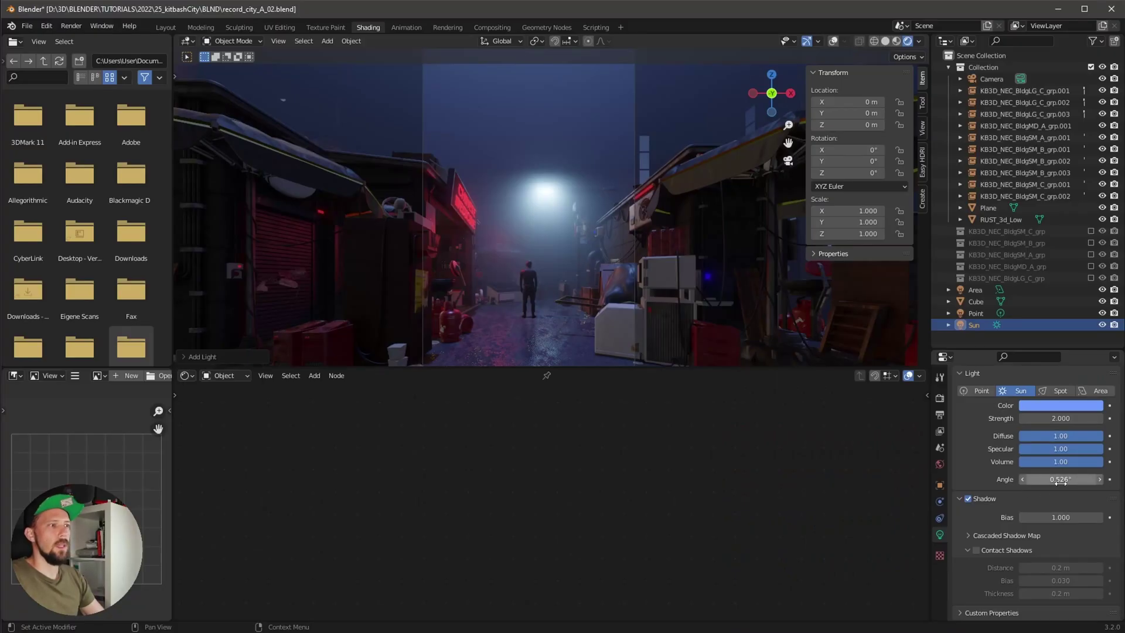
# Set the sun light's angle to 0.5° and enable its contact shadows
pyautogui.click(1021, 469)
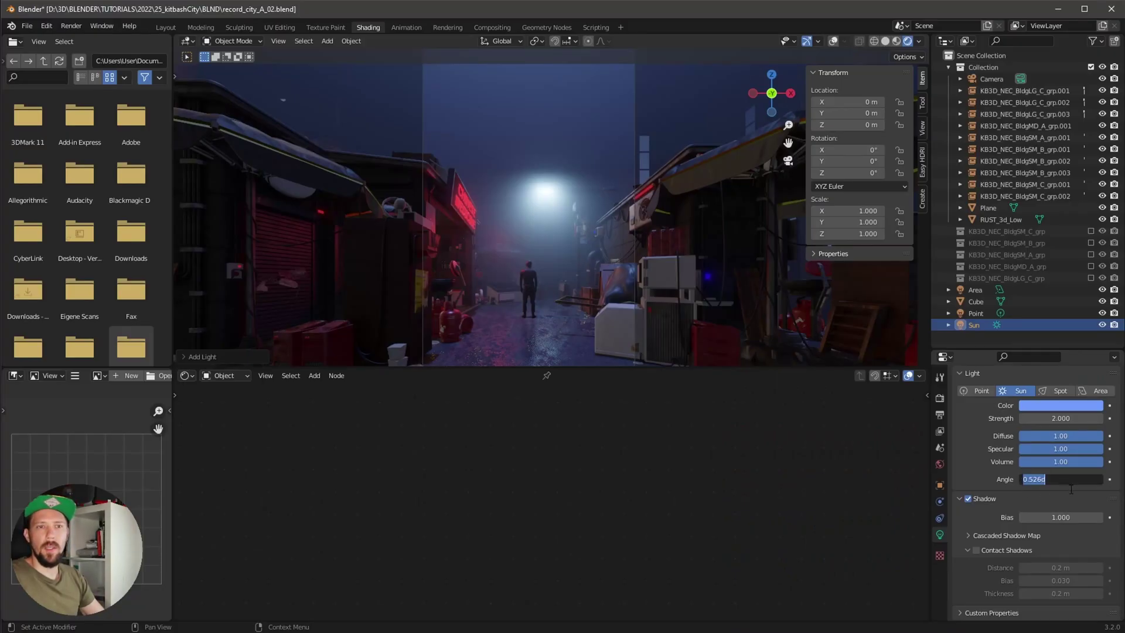
pyautogui.write('.5')
pyautogui.press('Return')
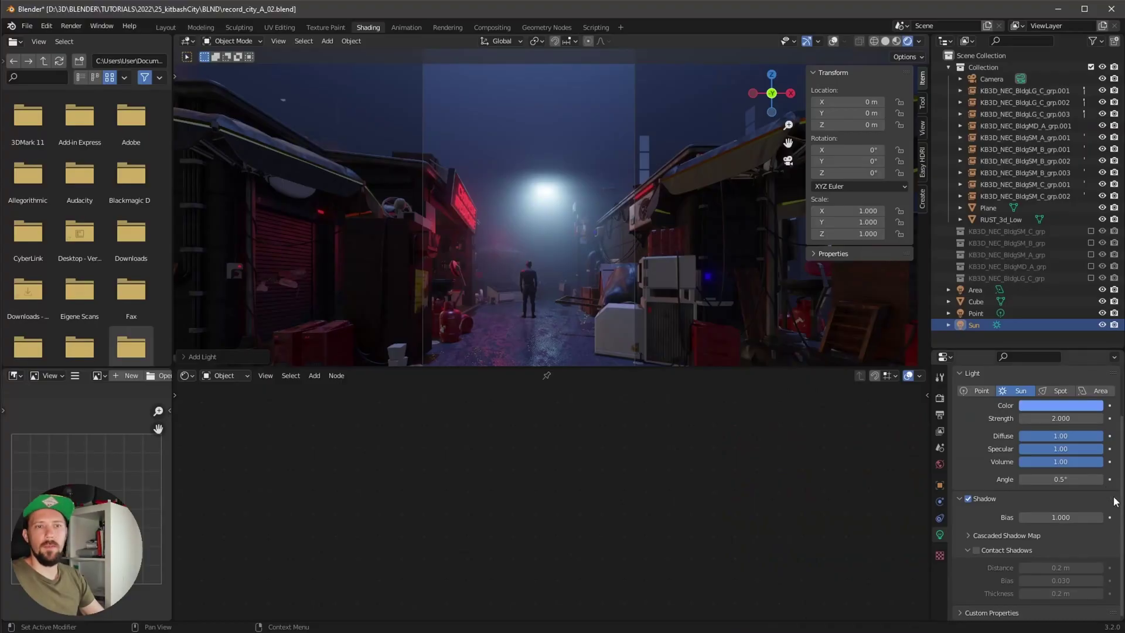
pyautogui.click(976, 550)
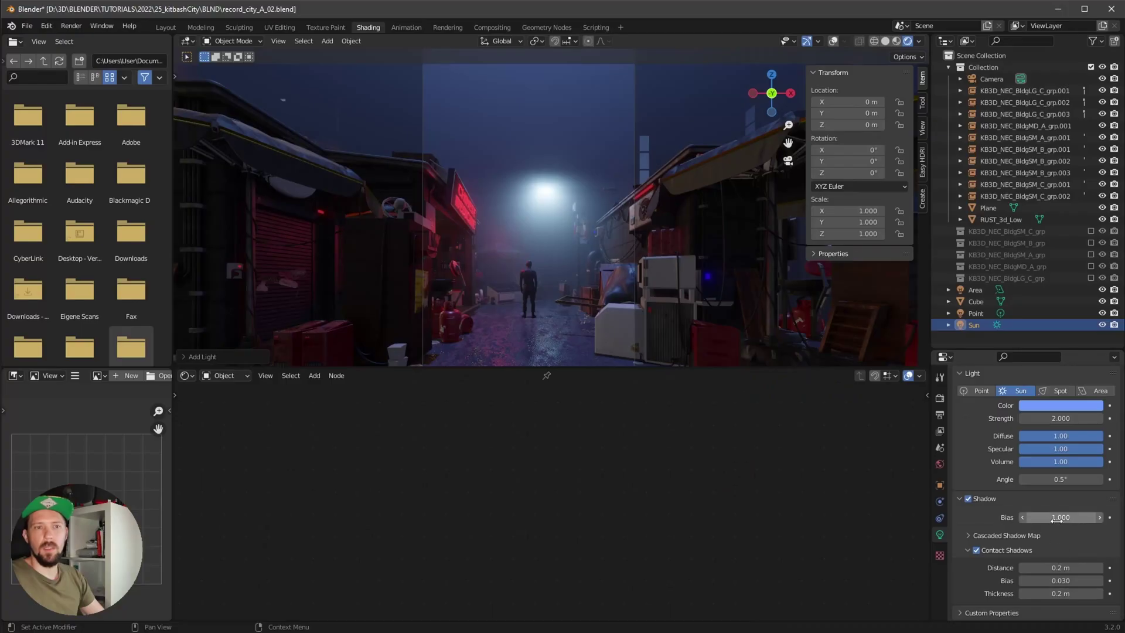
# Rotate the sun light to 35° in X, -37° in Y and 3.5° in Z
pyautogui.click(939, 486)
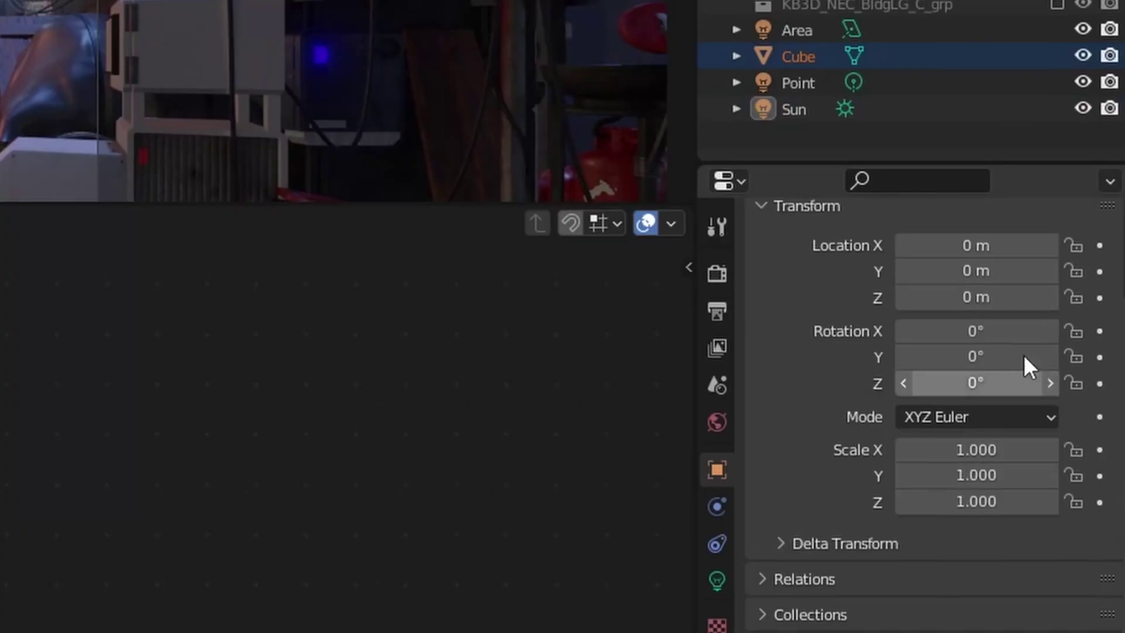
pyautogui.click(980, 331)
pyautogui.write('35')
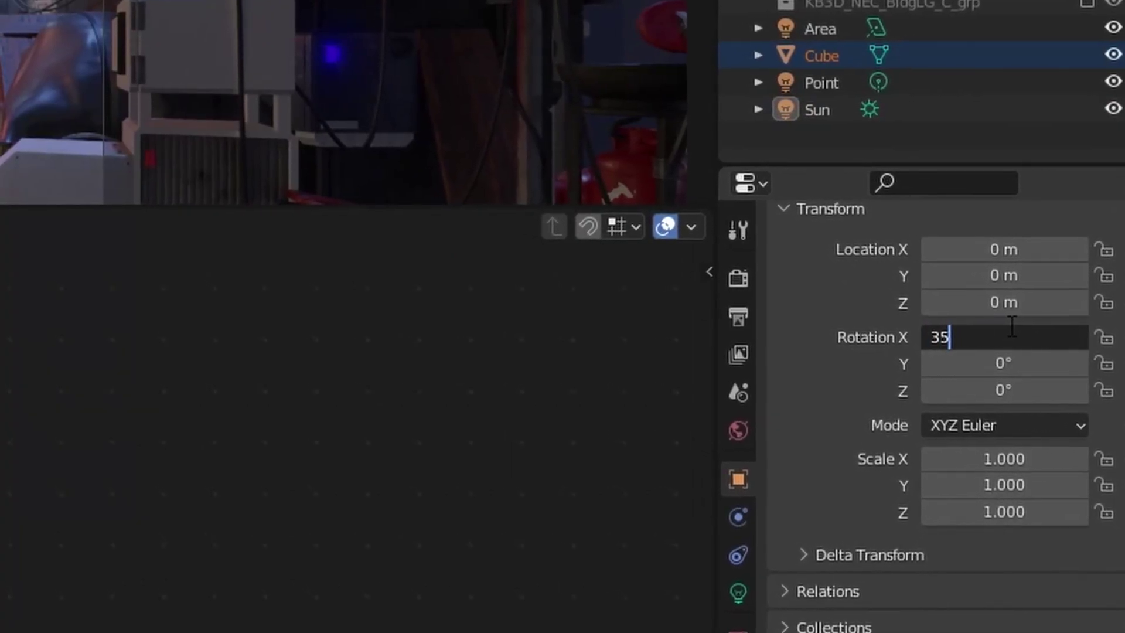
pyautogui.press('Return')
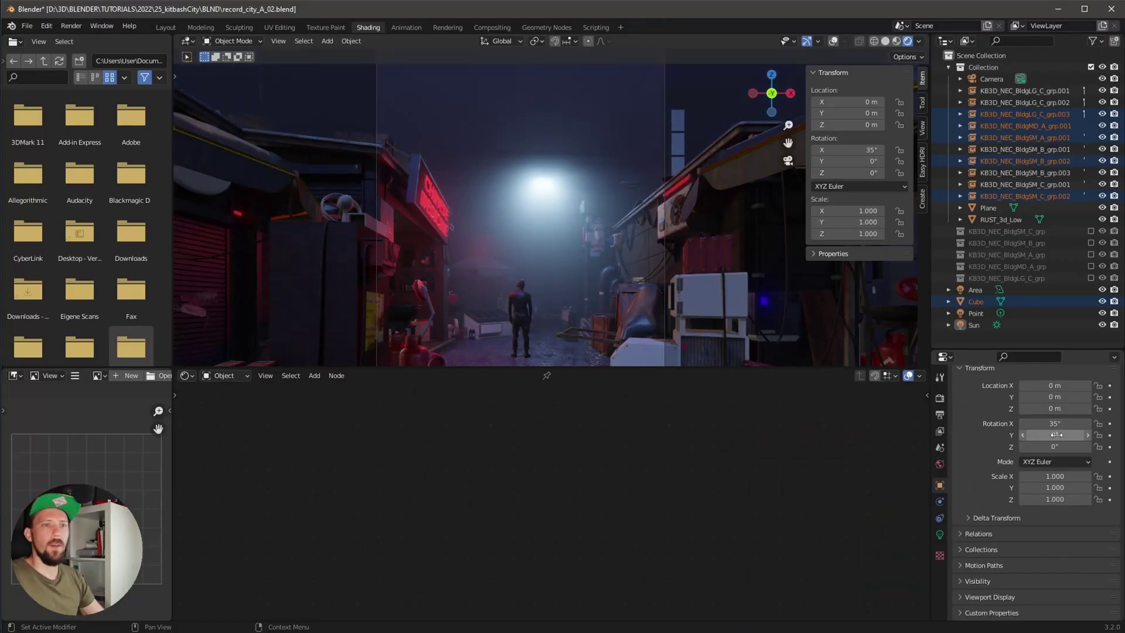
pyautogui.click(1056, 435)
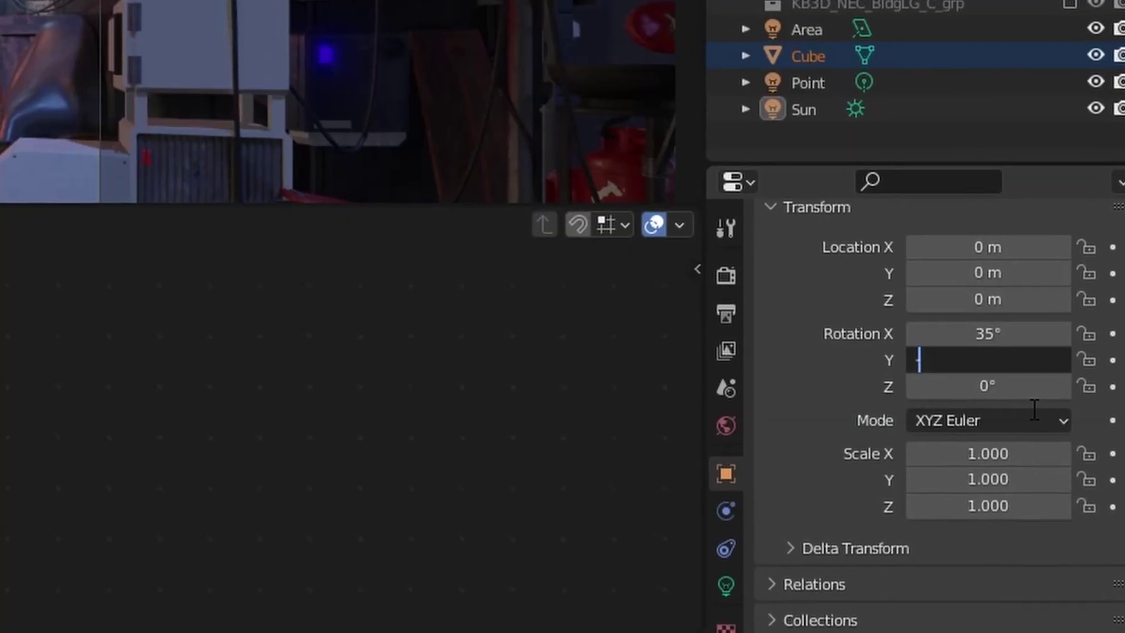
pyautogui.write('-37')
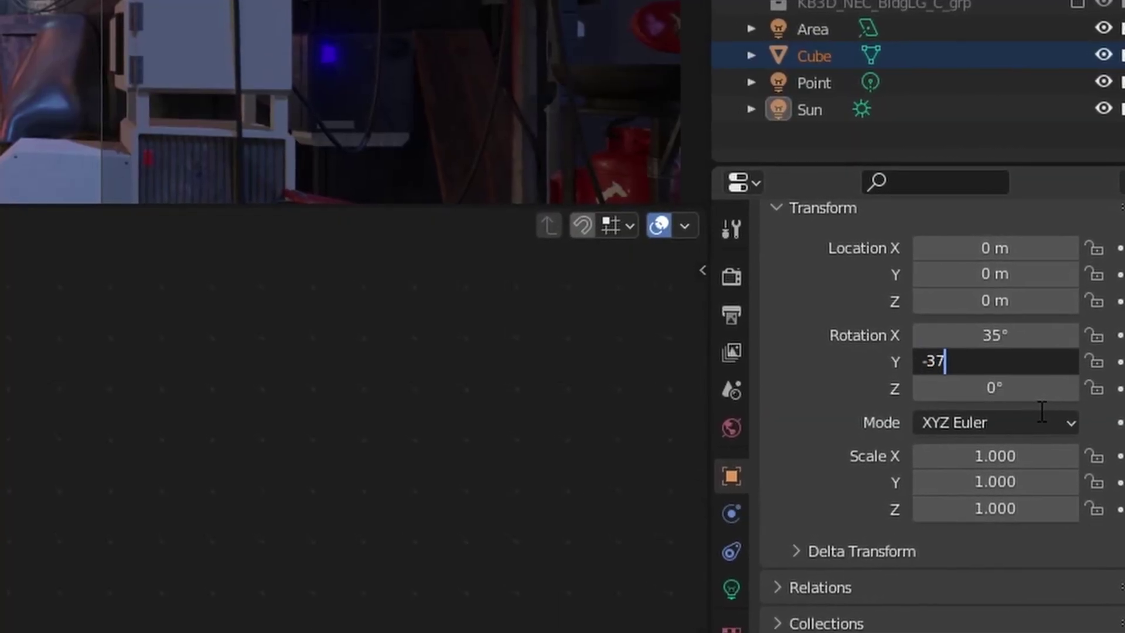
pyautogui.press('Return')
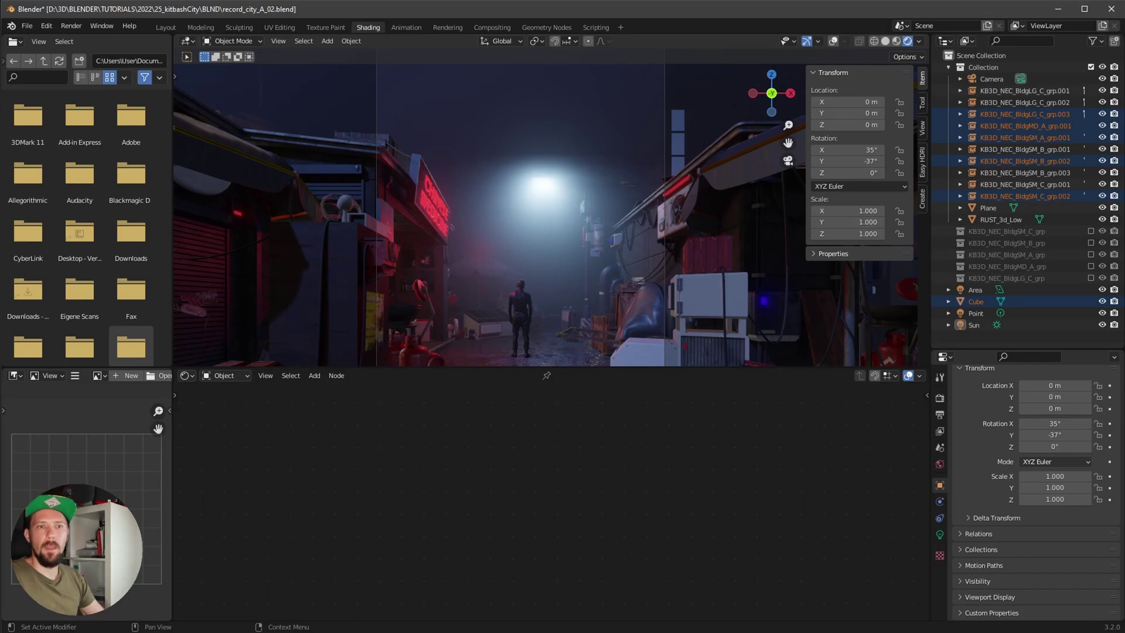
pyautogui.click(1058, 447)
pyautogui.write('3.5')
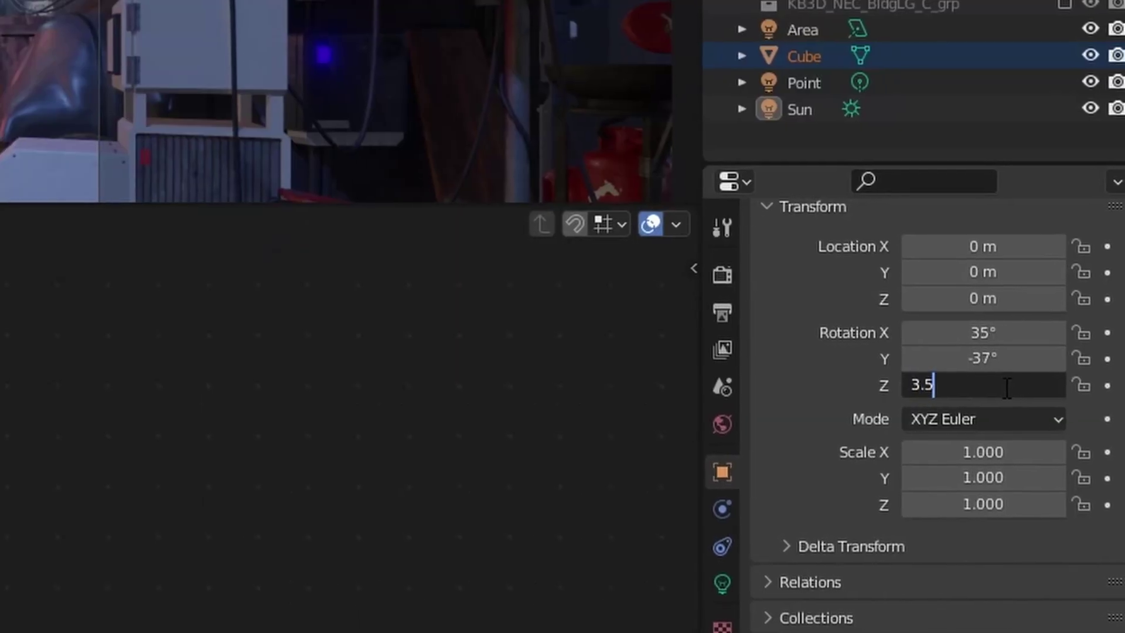
pyautogui.press('Return')
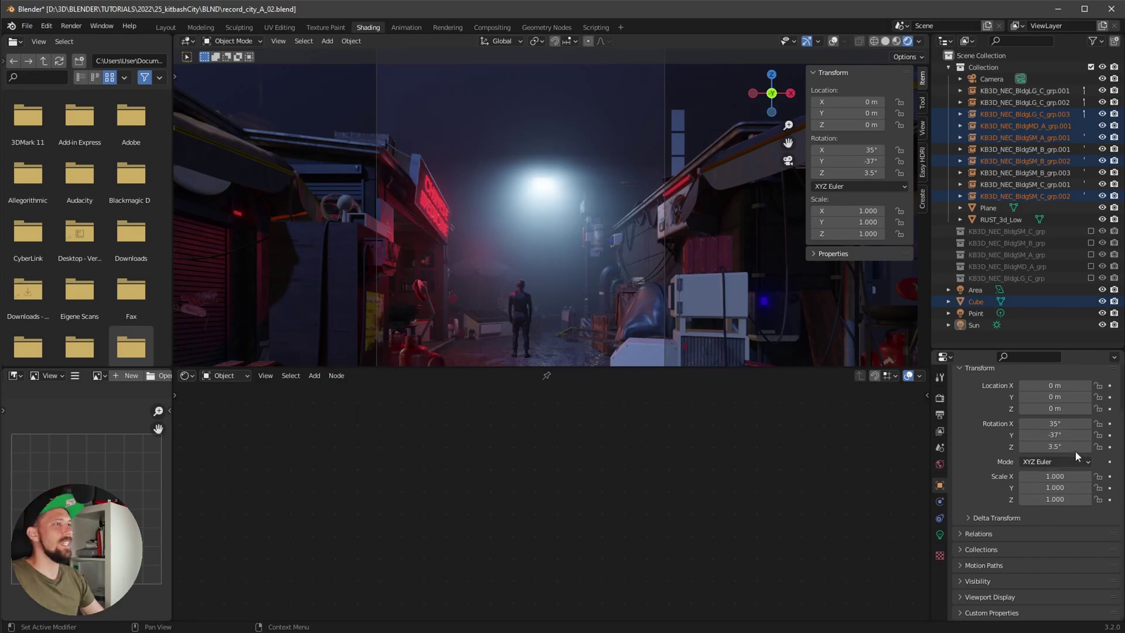
# Toggle the fog cube's visibility to compare the street with and without the fog
pyautogui.click(1102, 301)
pyautogui.click(1102, 301)
pyautogui.click(1102, 301)
pyautogui.click(1102, 301)
# Select the fog cube and darken the Volume Scatter color of its M_fog material to a dark grey
pyautogui.click(1037, 301)
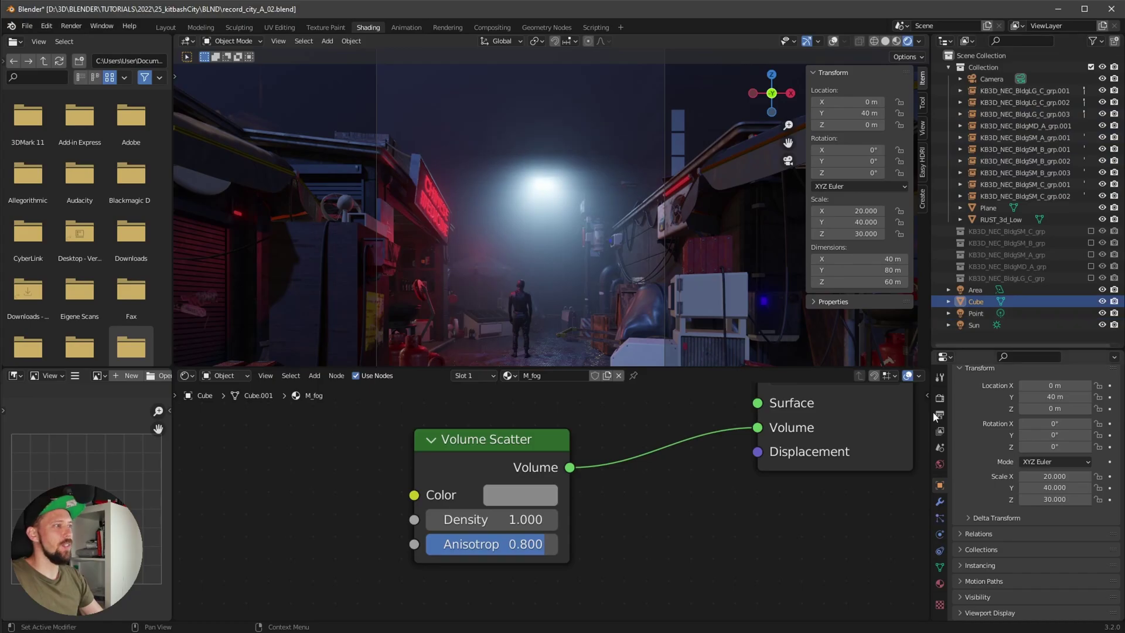
pyautogui.click(544, 497)
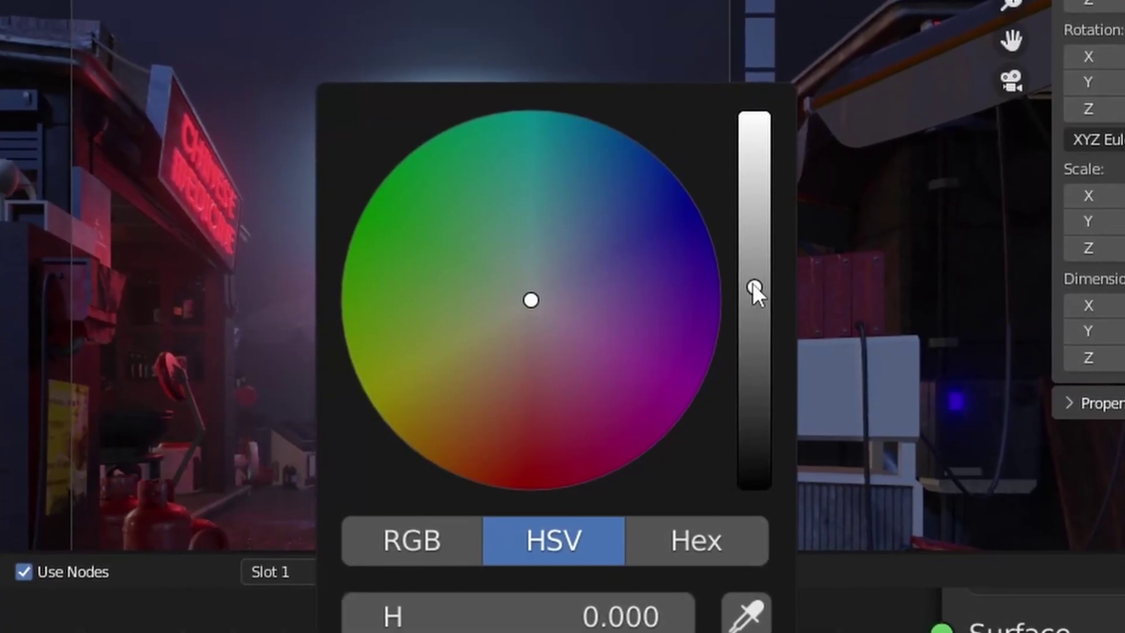
pyautogui.moveTo(753, 286); pyautogui.dragTo(762, 400)
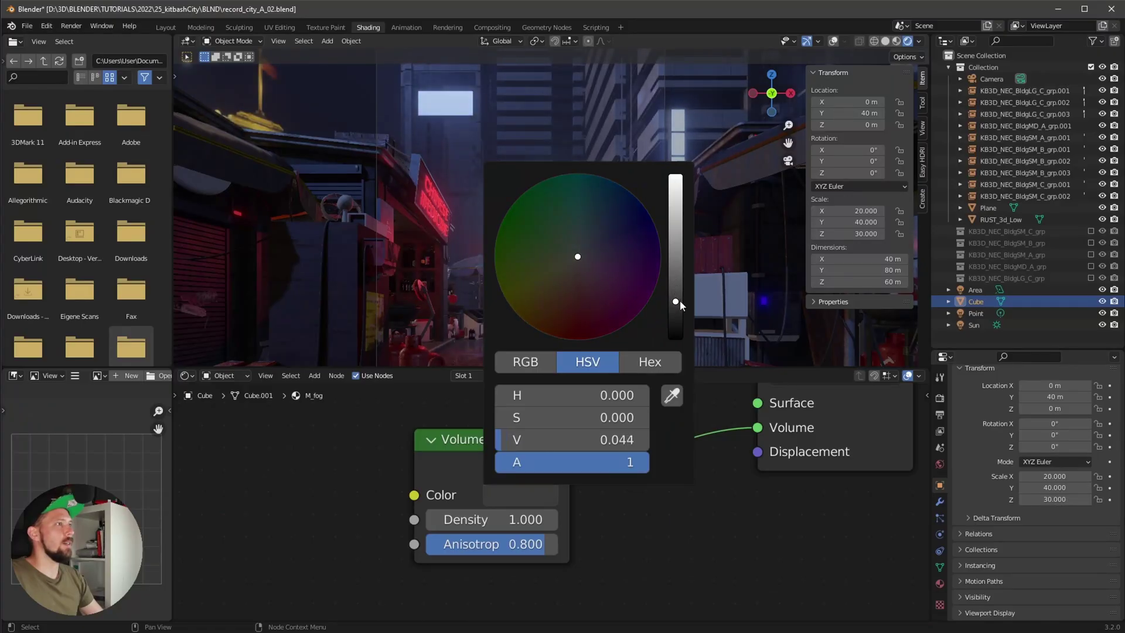
pyautogui.moveTo(680, 303); pyautogui.dragTo(675, 275)
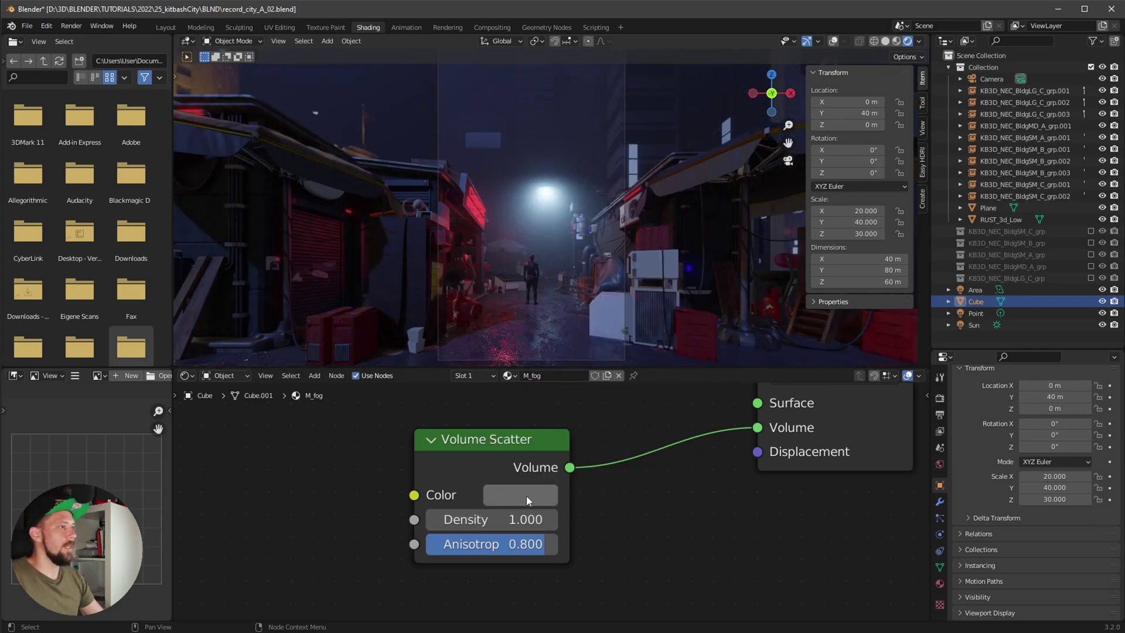
pyautogui.click(530, 503)
pyautogui.moveTo(676, 279); pyautogui.dragTo(677, 308)
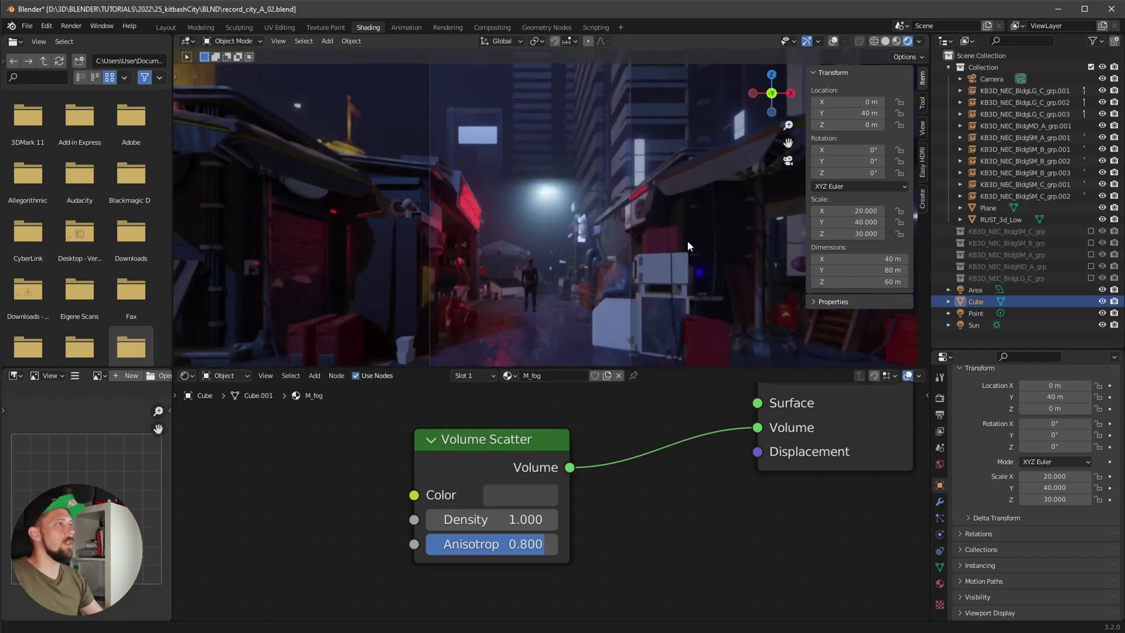
# Set the camera's passepartout to 1.000 and enlarge the 3D viewport with the camera frame fitted into it
pyautogui.moveTo(681, 251); pyautogui.dragTo(641, 296, button='middle')
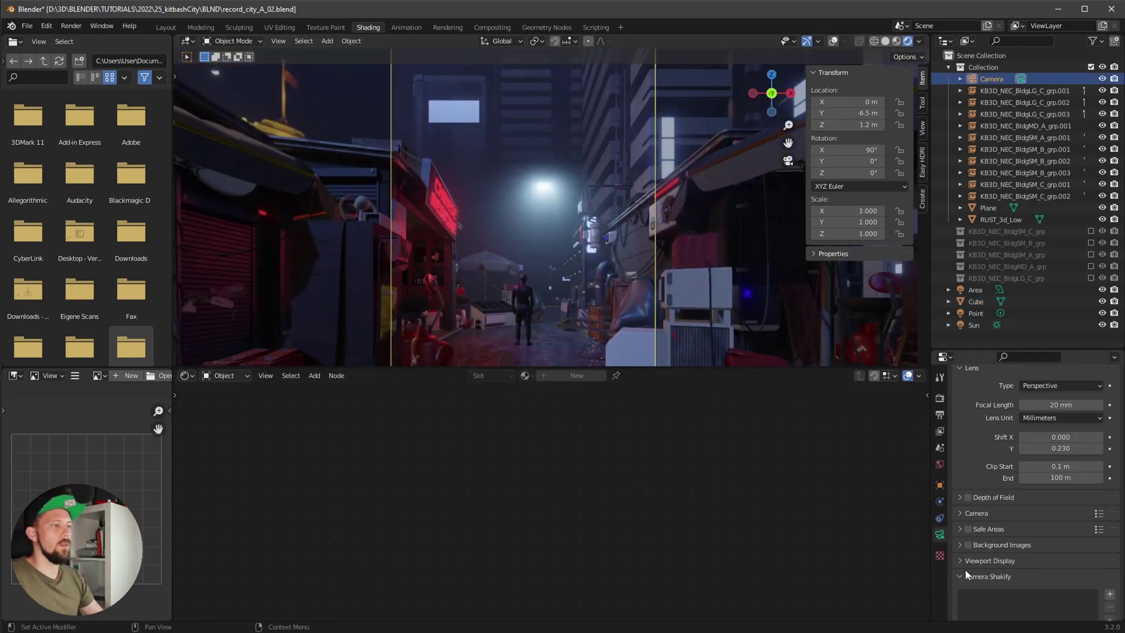
pyautogui.scroll(-3, 998, 570)
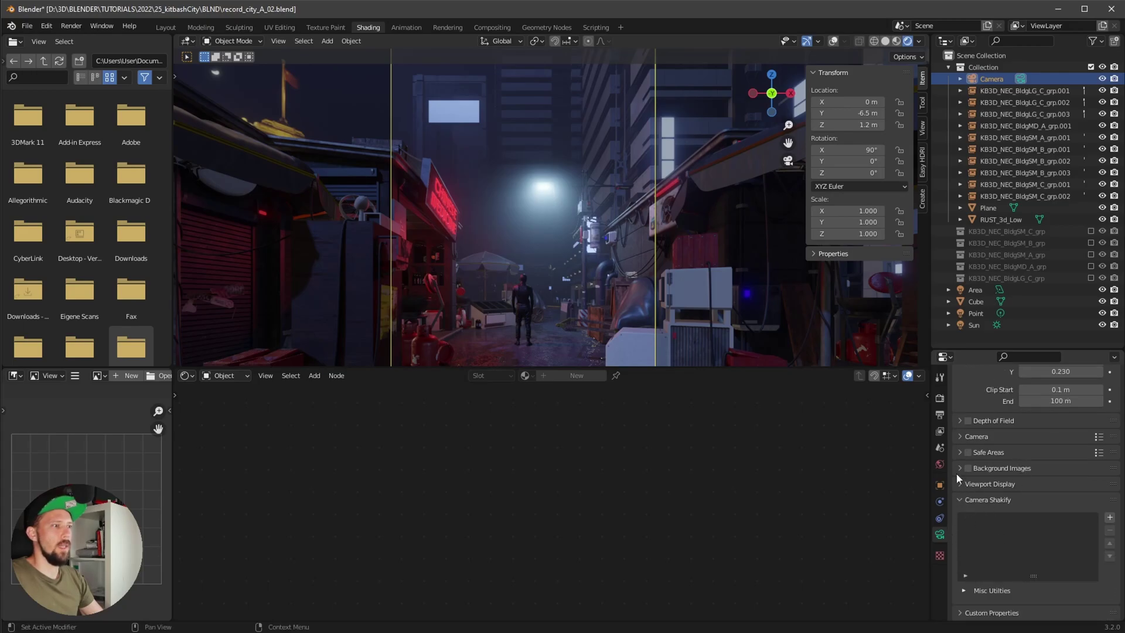
pyautogui.click(957, 483)
pyautogui.moveTo(1043, 569); pyautogui.dragTo(1078, 569)
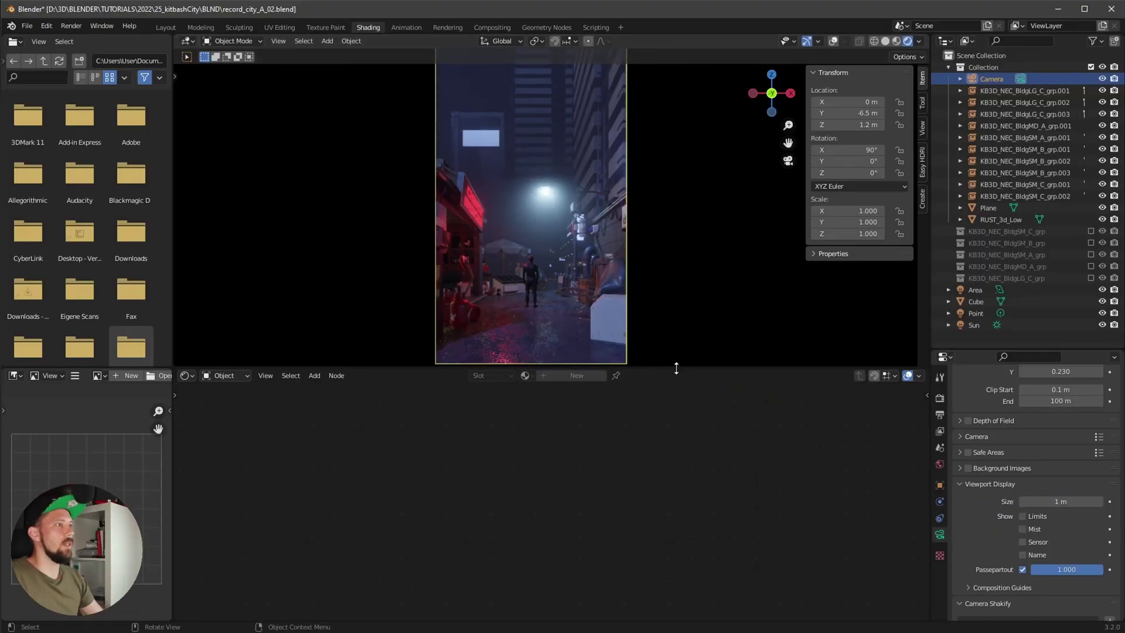
pyautogui.moveTo(676, 368); pyautogui.dragTo(678, 540)
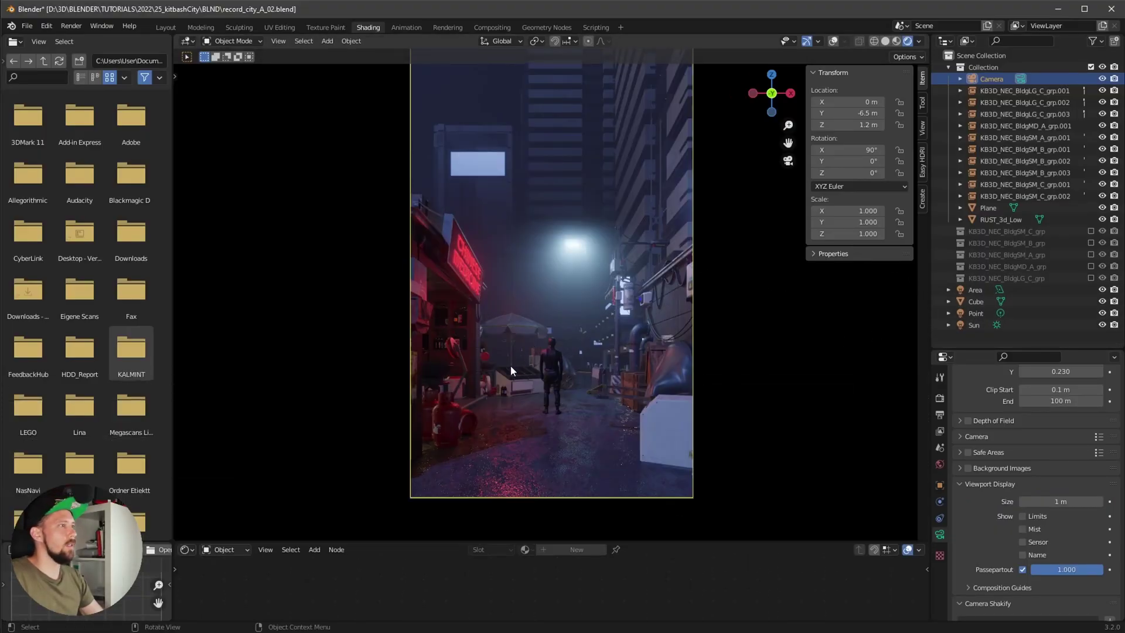
pyautogui.press('Home')
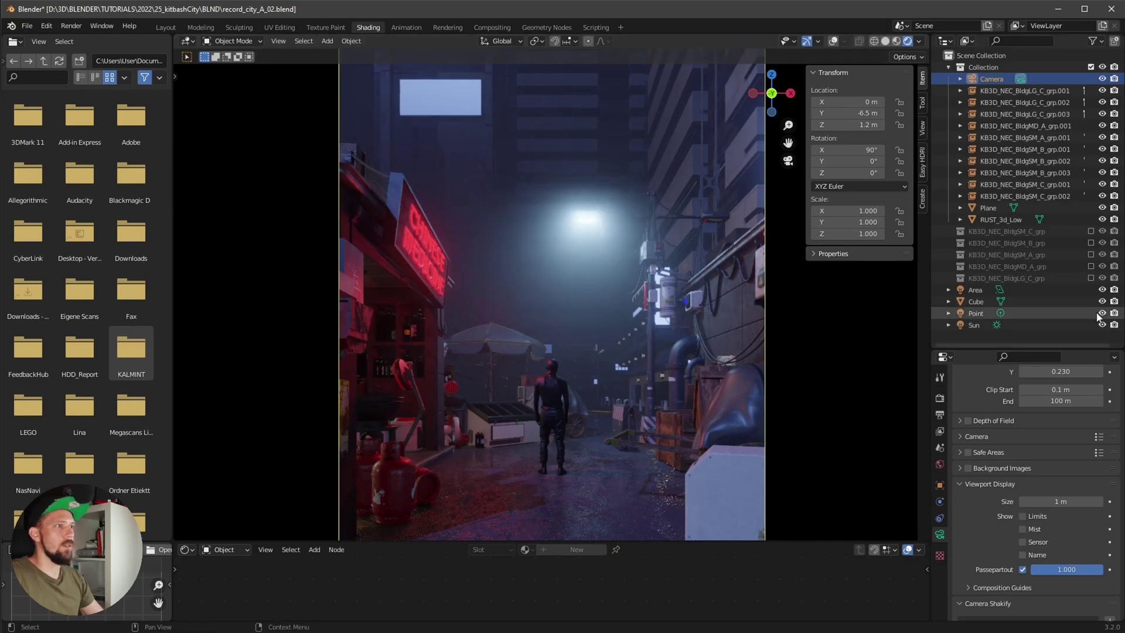
# Select the red point light to check its light settings and save the file as record_city_A_03.blend
pyautogui.click(1070, 313)
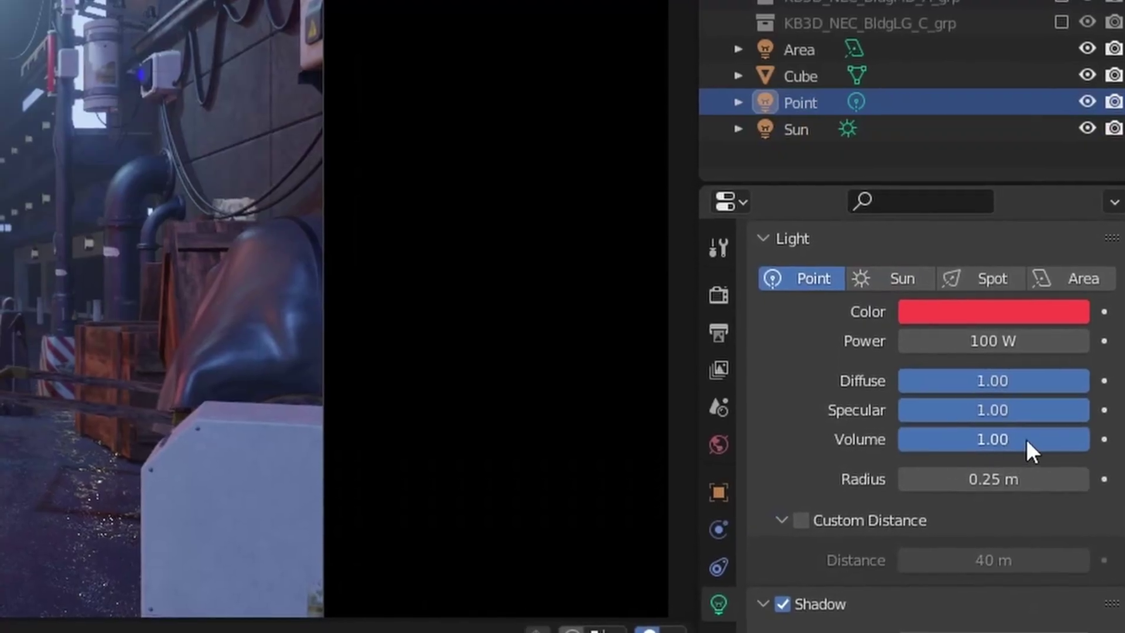
pyautogui.moveTo(1077, 466); pyautogui.dragTo(940, 508)
pyautogui.click(729, 299)
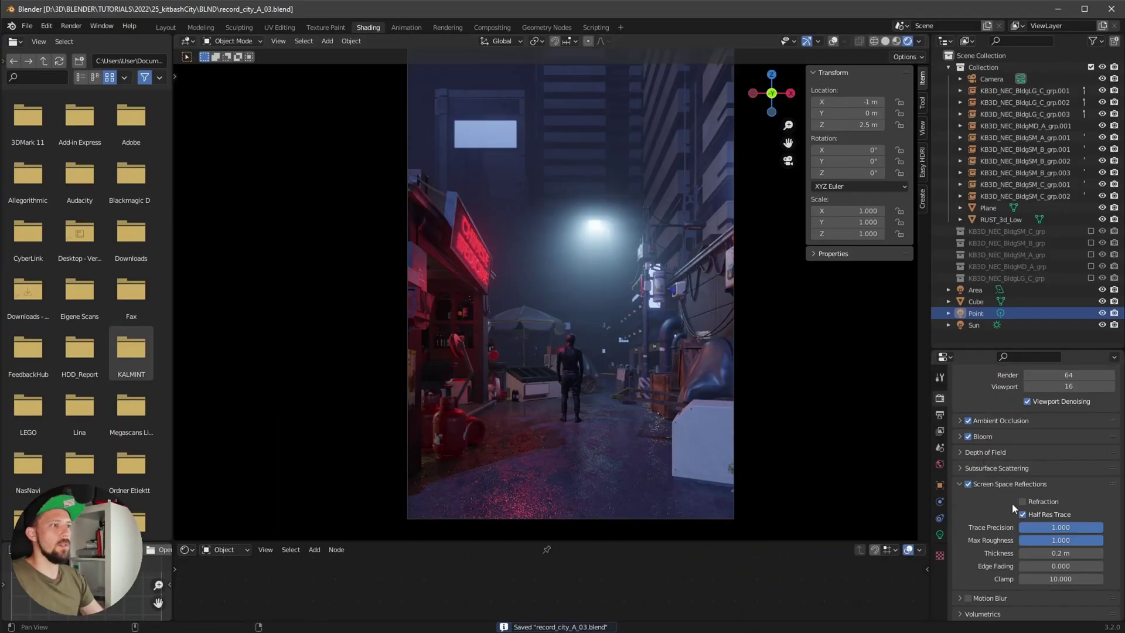
# Compare the High Contrast and Medium High Contrast looks in the render color management and settle on Medium High Contrast
pyautogui.scroll(-5, 1010, 497)
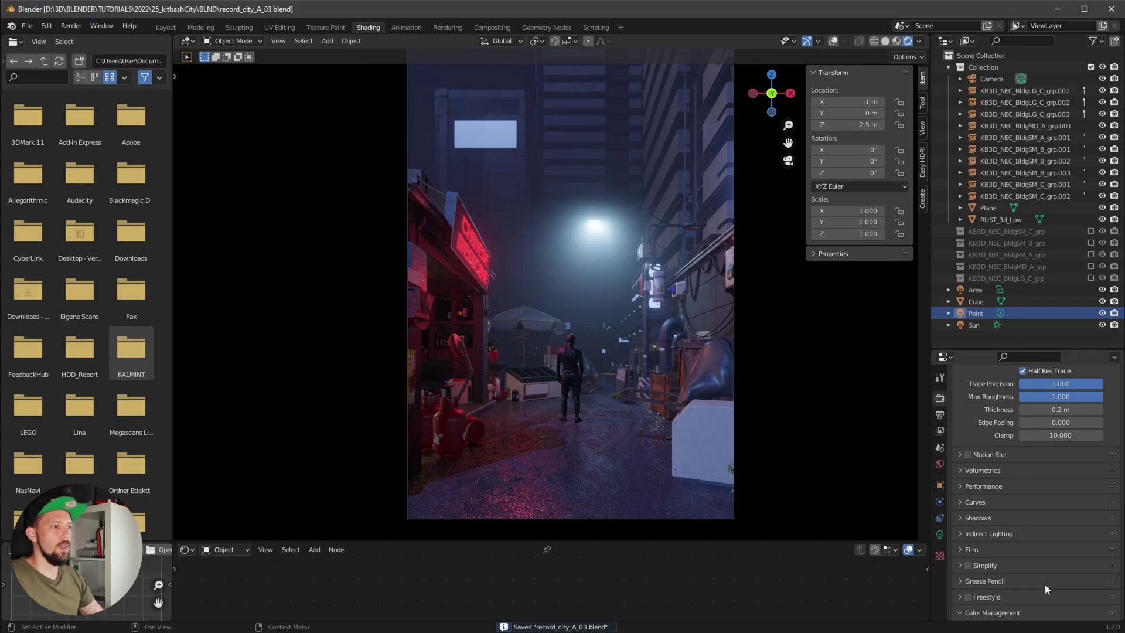
pyautogui.moveTo(1045, 583); pyautogui.dragTo(1049, 406, button='middle')
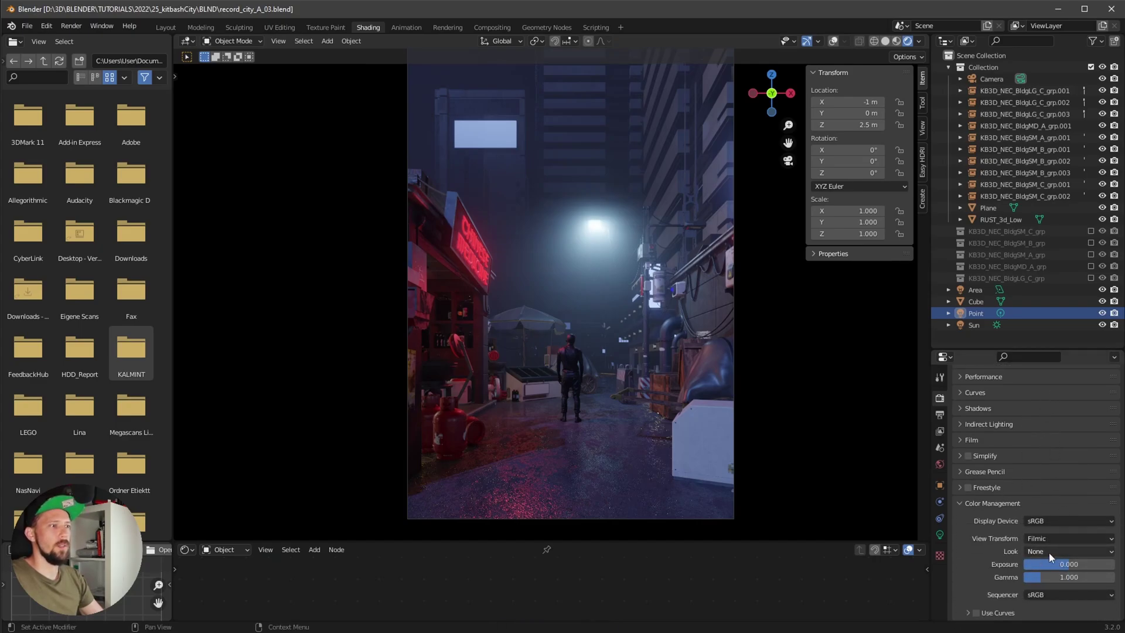
pyautogui.click(1046, 553)
pyautogui.click(1070, 513)
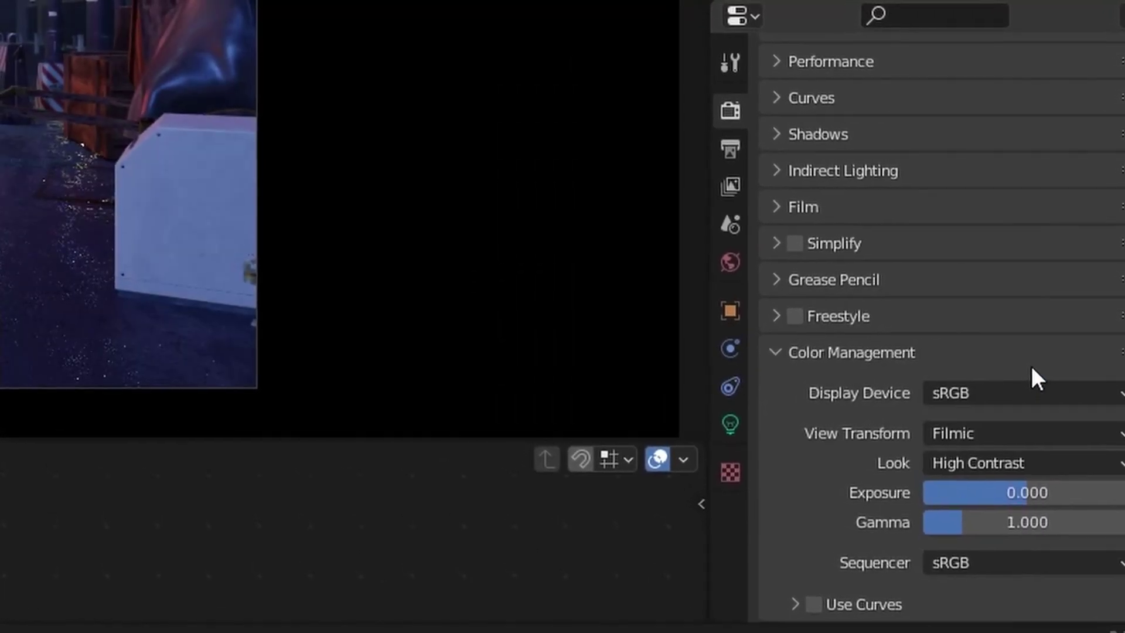
pyautogui.click(1027, 454)
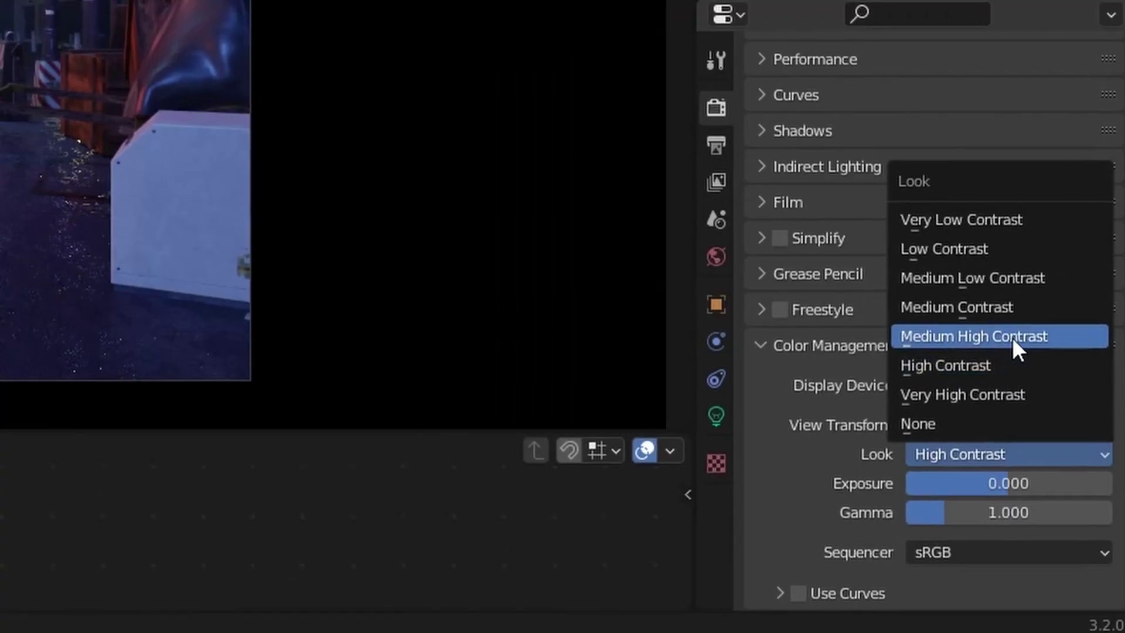
pyautogui.click(1071, 499)
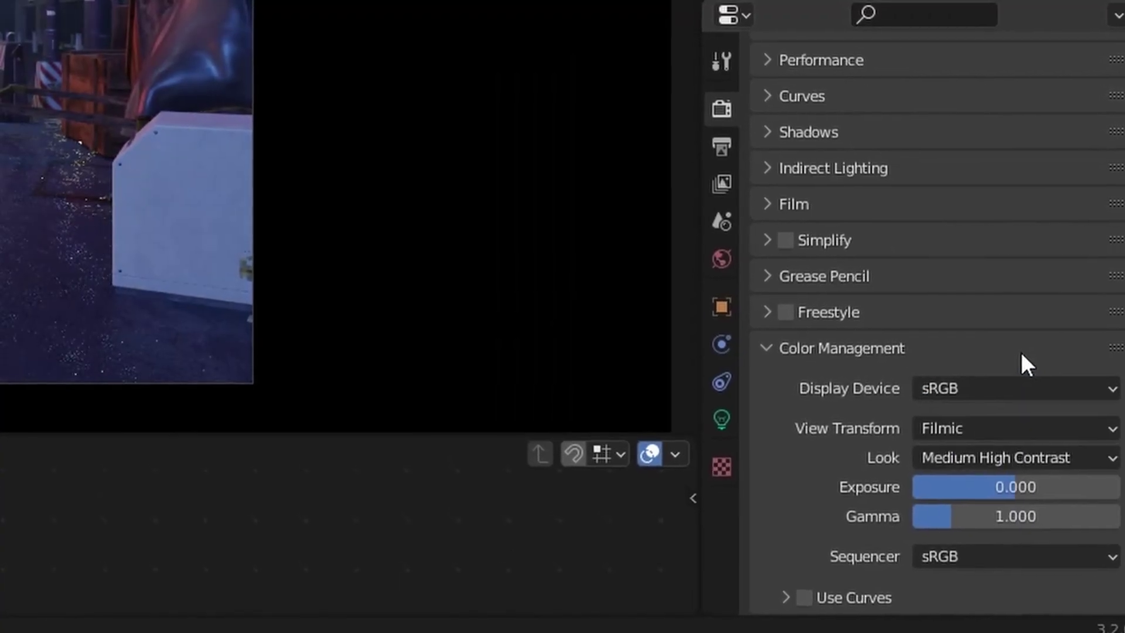
pyautogui.click(1079, 550)
pyautogui.click(1040, 372)
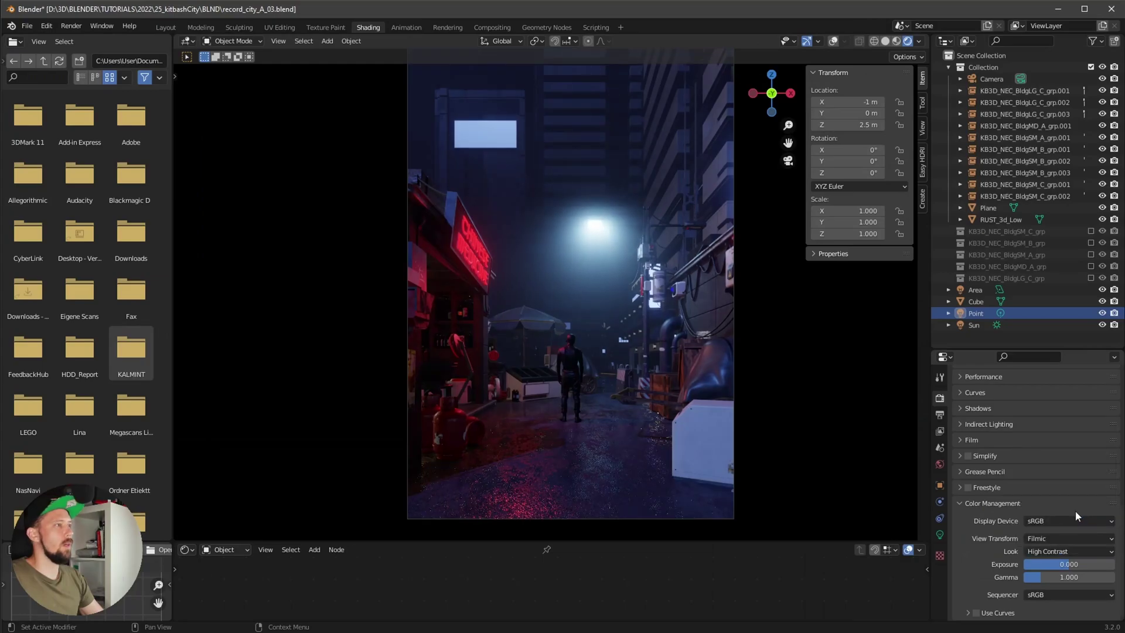
pyautogui.click(1032, 464)
pyautogui.click(1076, 498)
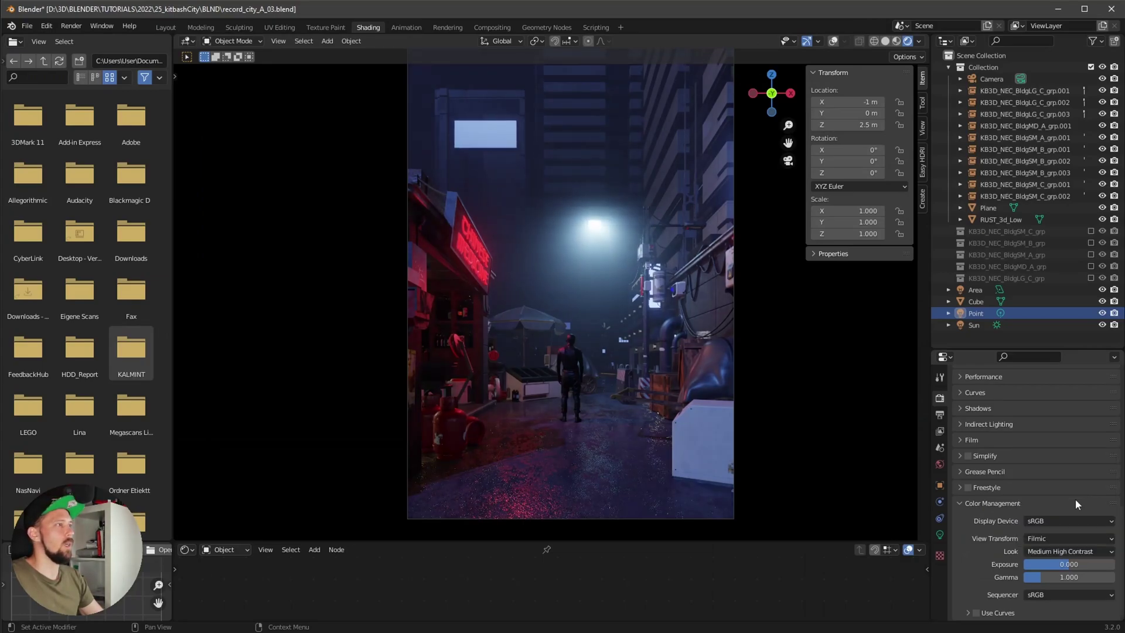
# Bring up the output properties and save the scene file
pyautogui.scroll(-1, 764, 397)
pyautogui.scroll(1, 764, 397)
pyautogui.click(940, 414)
pyautogui.hotkey('ctrl', 's')
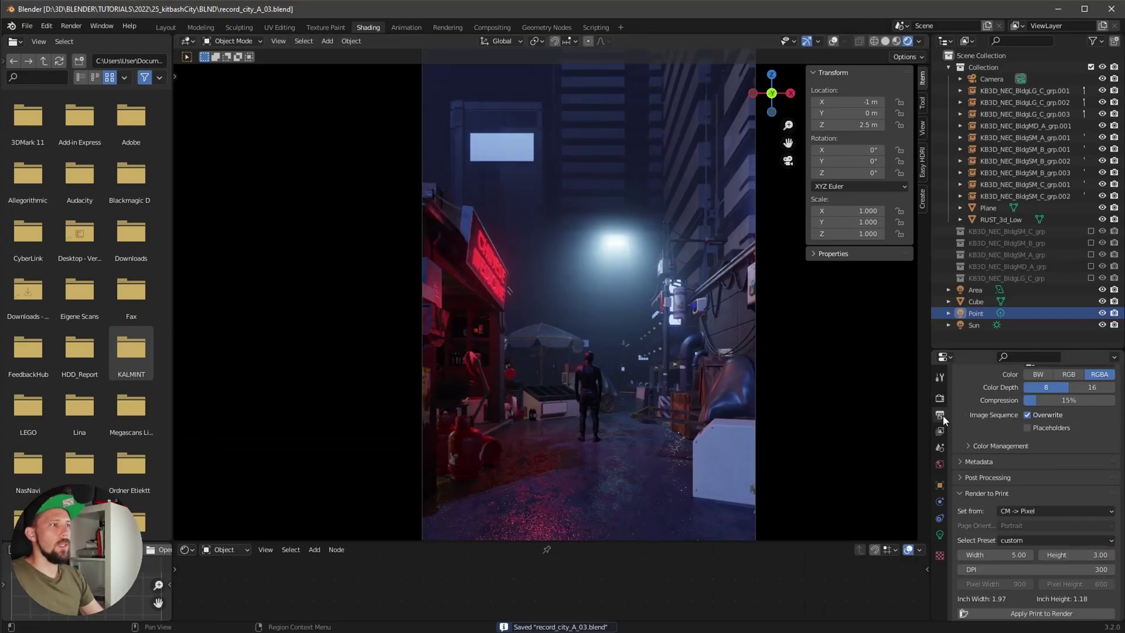
# Switch the render engine to Cycles and toggle the point light's visibility to check its effect
pyautogui.click(939, 401)
pyautogui.click(1059, 397)
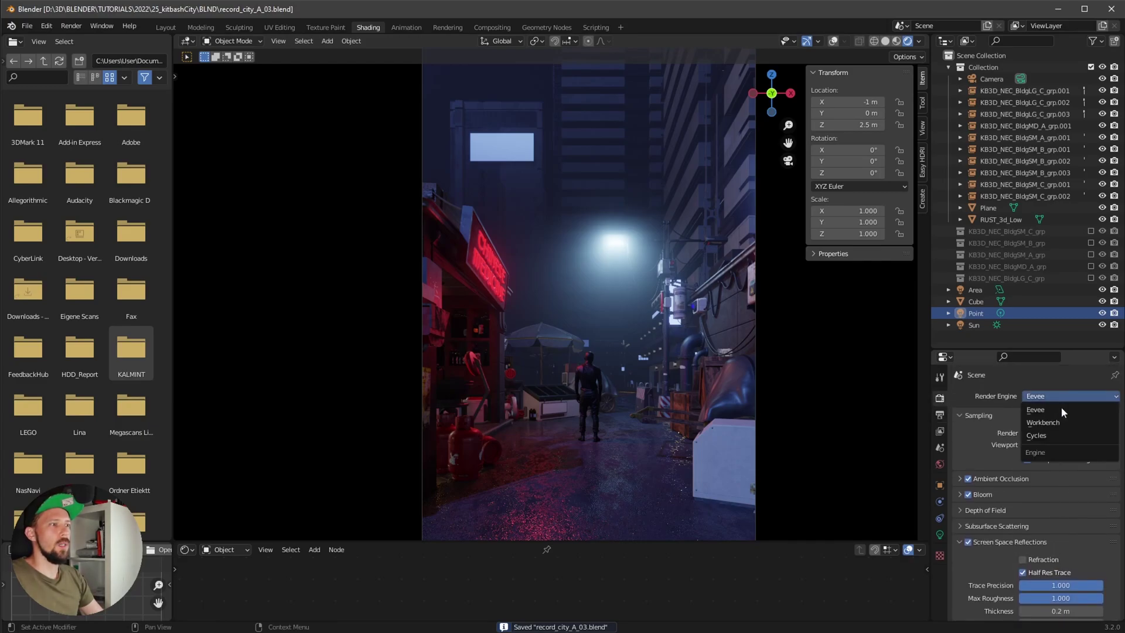
pyautogui.click(1061, 436)
pyautogui.click(940, 464)
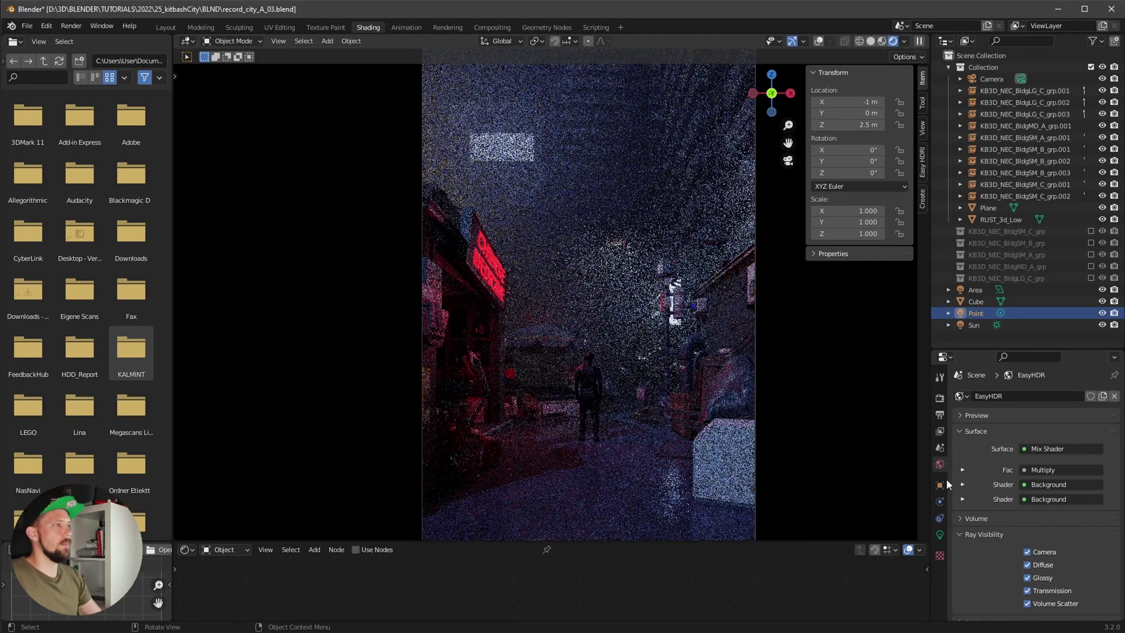
pyautogui.click(940, 397)
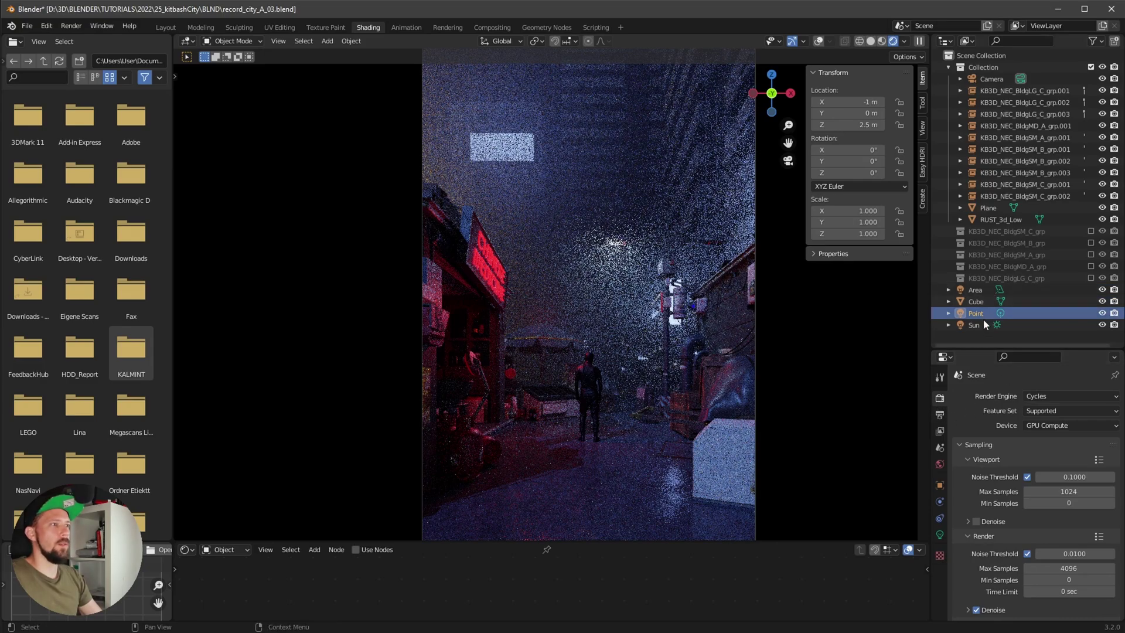
pyautogui.click(1102, 313)
pyautogui.click(1102, 313)
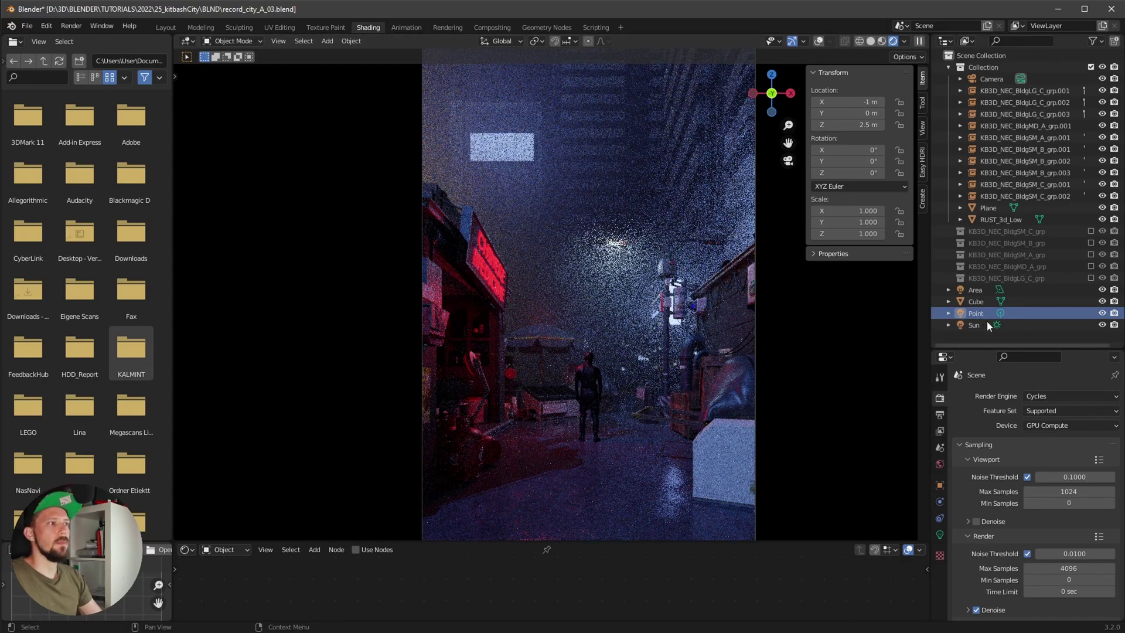
# Disable Volume Scatter in the world's ray visibility and return to the render settings with Eevee as the engine
pyautogui.click(938, 467)
pyautogui.scroll(-2, 988, 567)
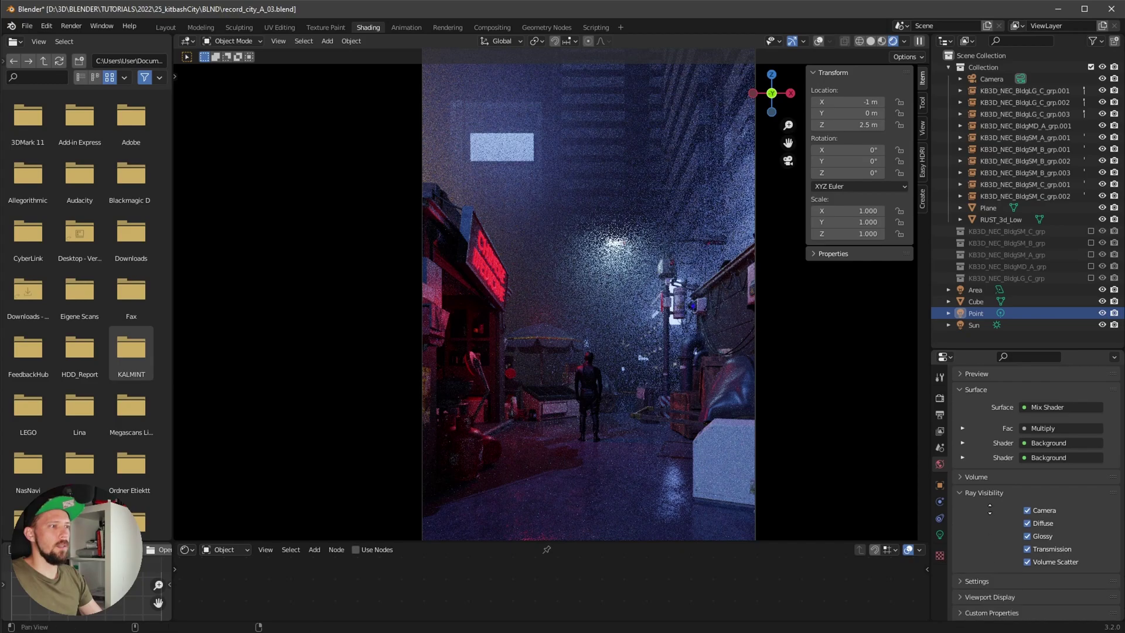
pyautogui.click(1028, 564)
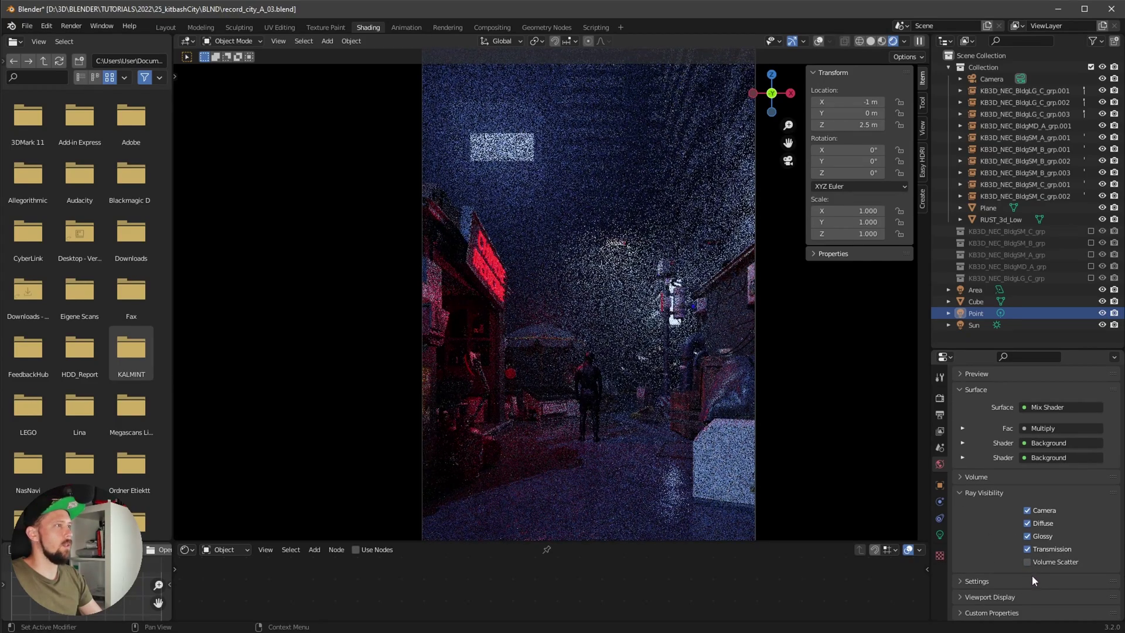
pyautogui.click(939, 398)
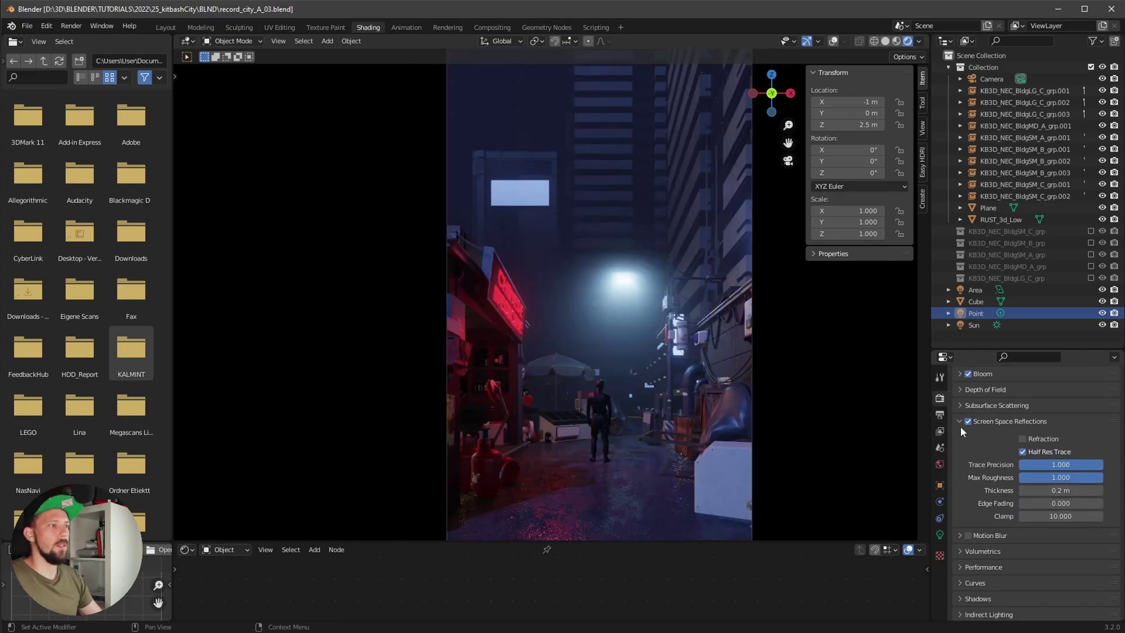
# Collapse the screen space reflections settings and set the volumetrics samples to 128
pyautogui.click(958, 421)
pyautogui.scroll(-7, 1015, 421)
pyautogui.scroll(3, 1014, 436)
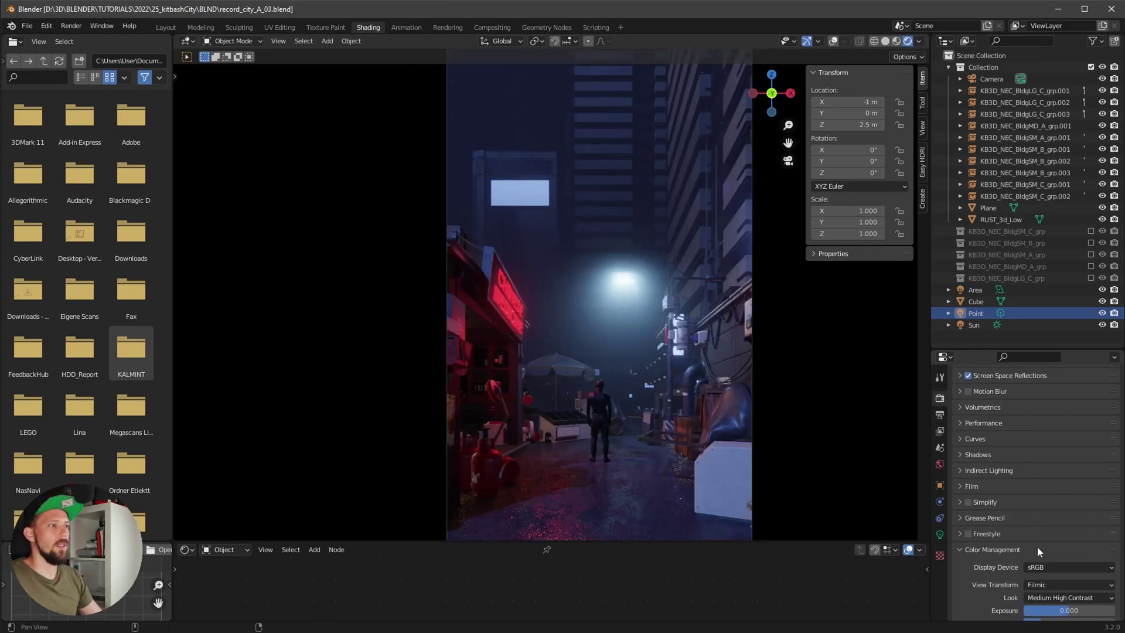
pyautogui.click(962, 547)
pyautogui.click(961, 465)
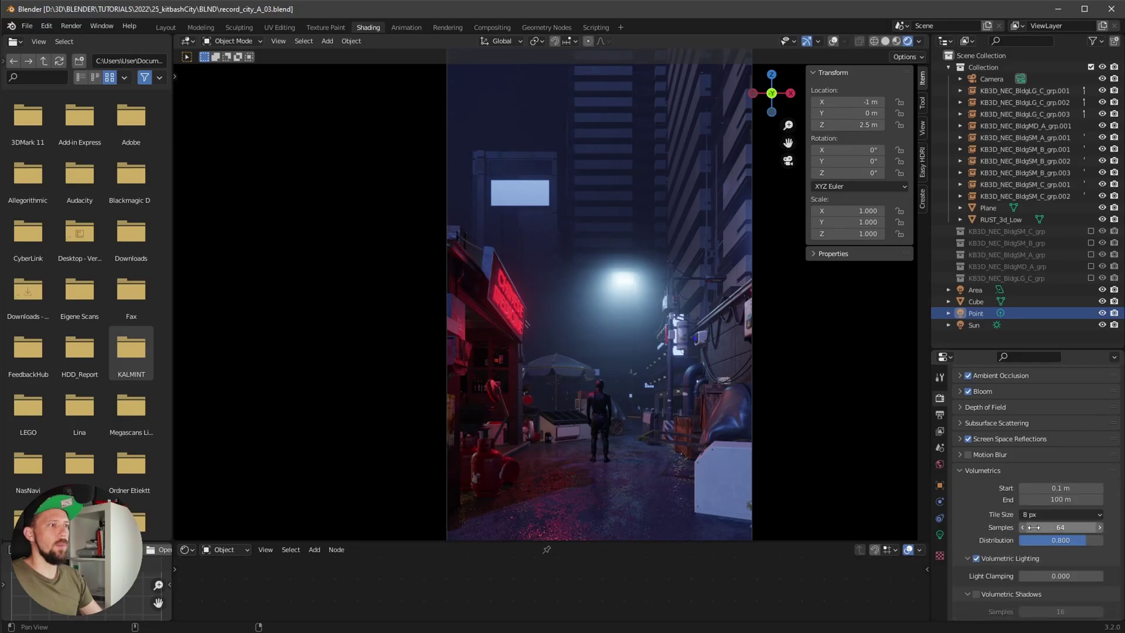
pyautogui.click(984, 276)
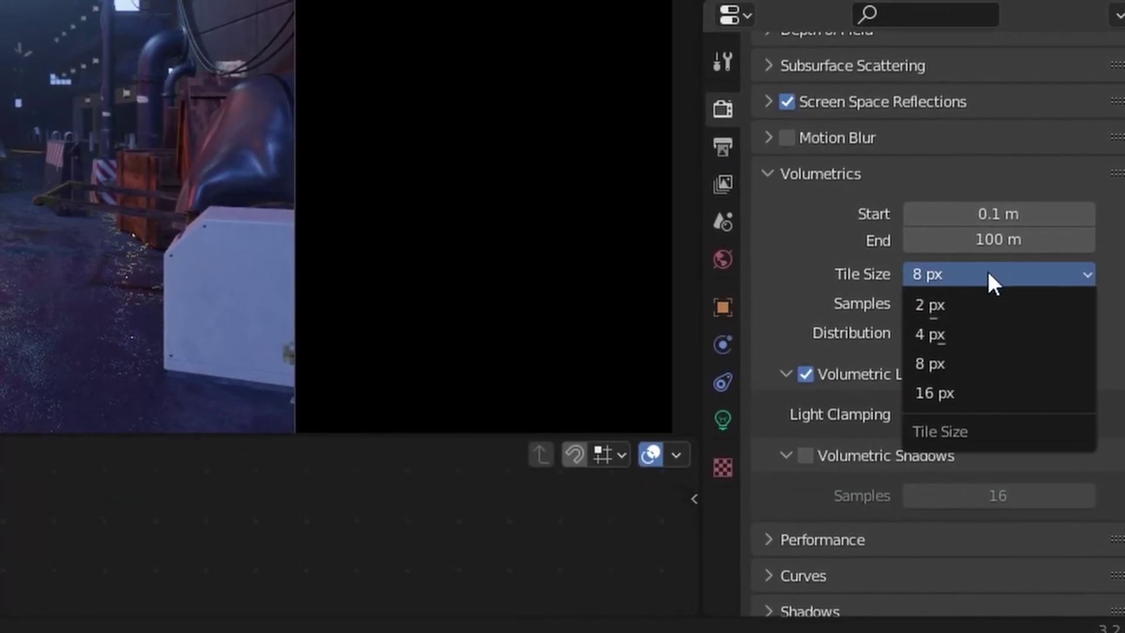
pyautogui.click(1008, 305)
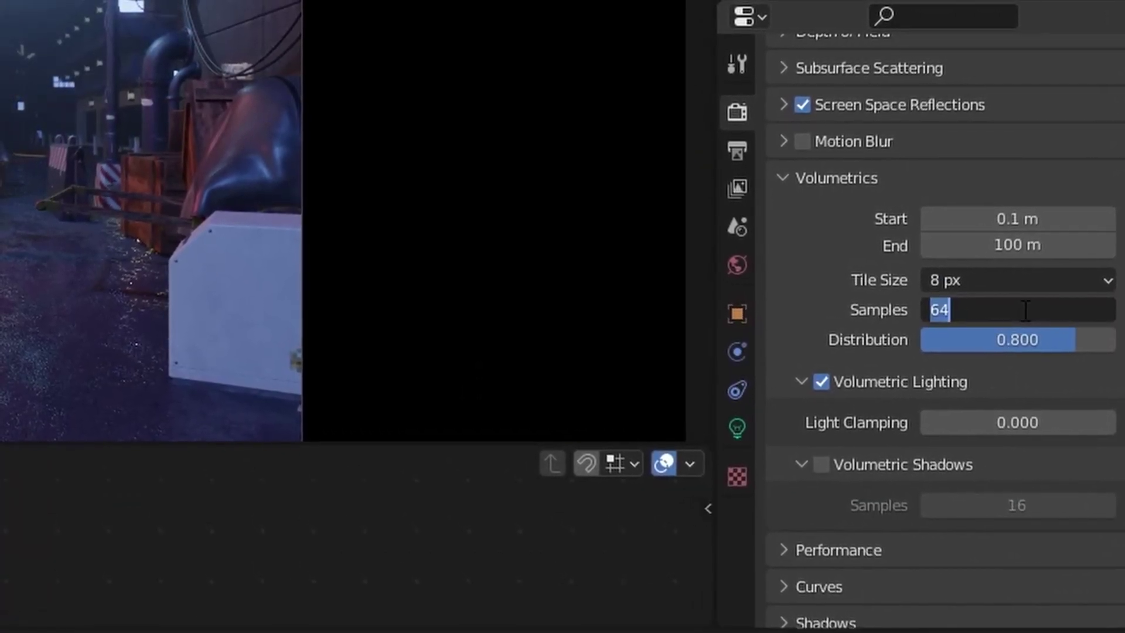
pyautogui.write('128')
pyautogui.press('Return')
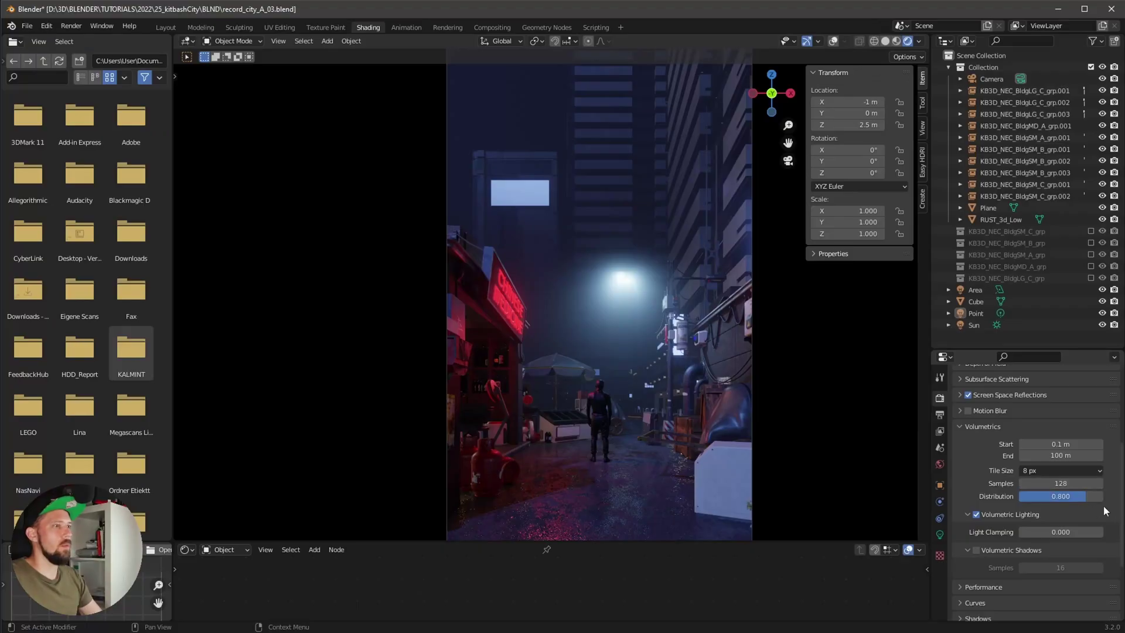
# Set the volumetrics tile size to 2 px and inspect the fog close to the standing figure
pyautogui.click(1064, 472)
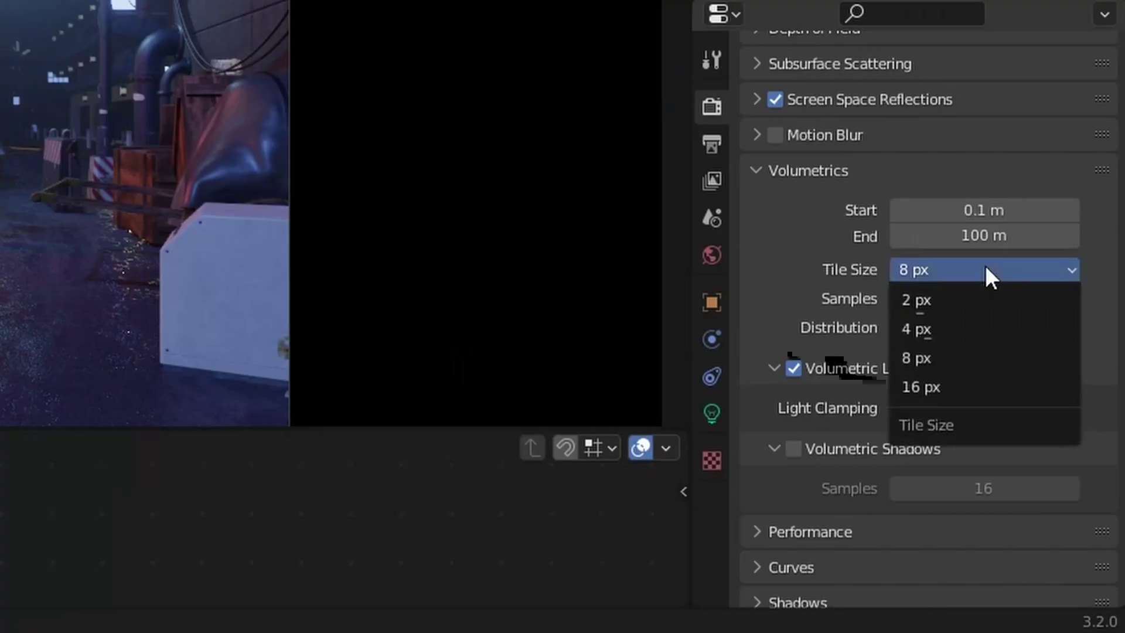
pyautogui.click(1061, 484)
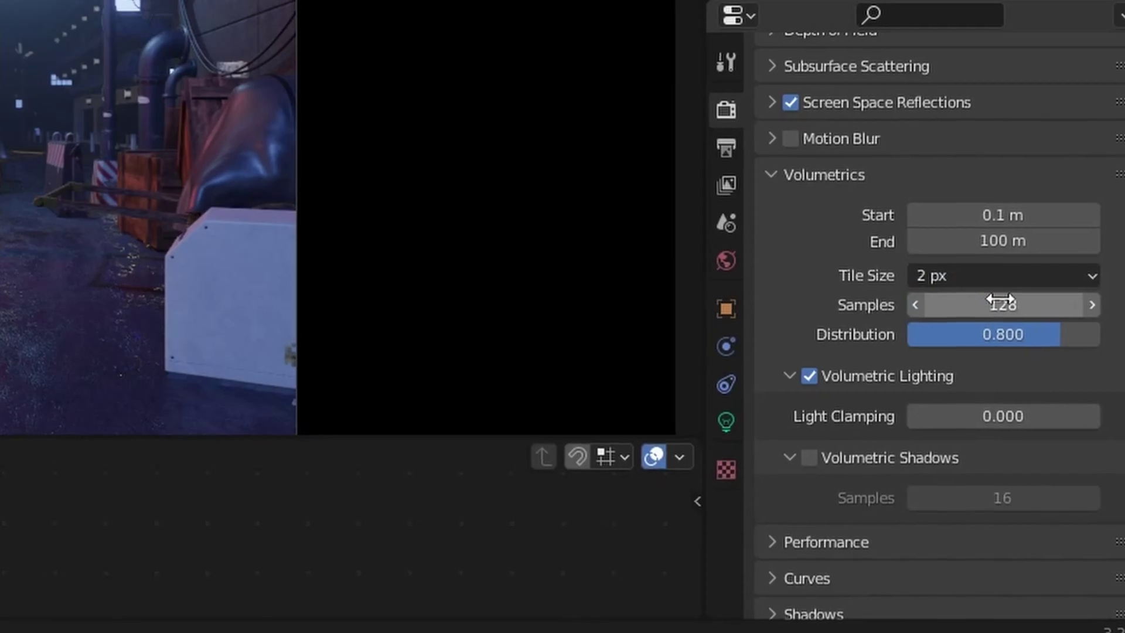
pyautogui.moveTo(254, 4); pyautogui.dragTo(174, 56, button='middle')
pyautogui.scroll(-5, 174, 56)
pyautogui.scroll(2, 715, 329)
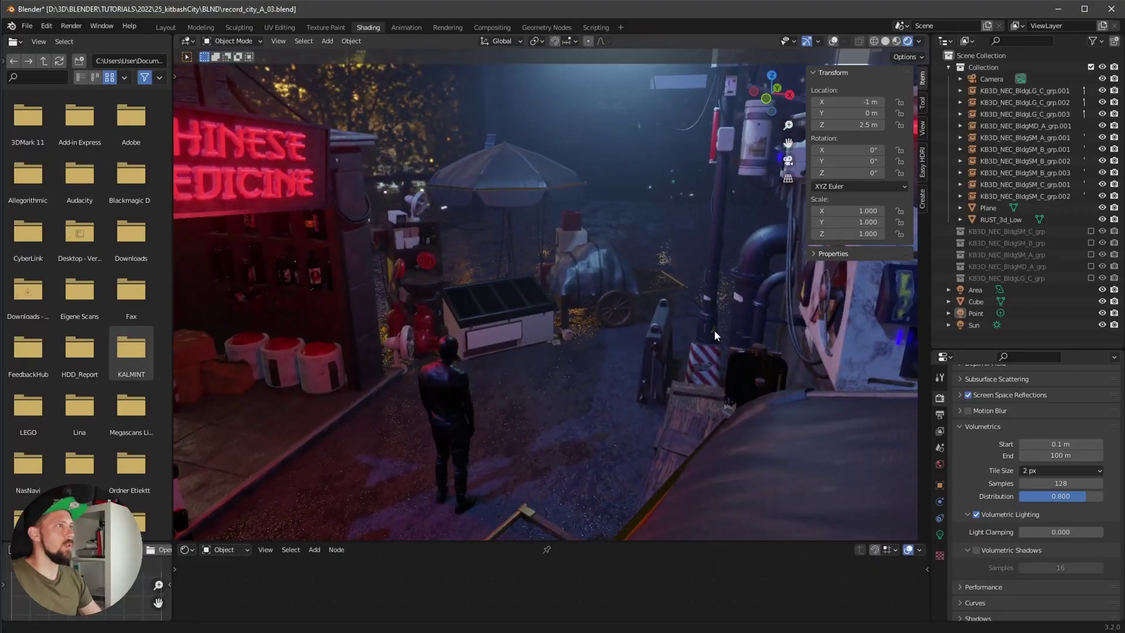
# Undo the volumetrics tile size and sample changes and return to the camera view
pyautogui.hotkey('ctrl', 'z')
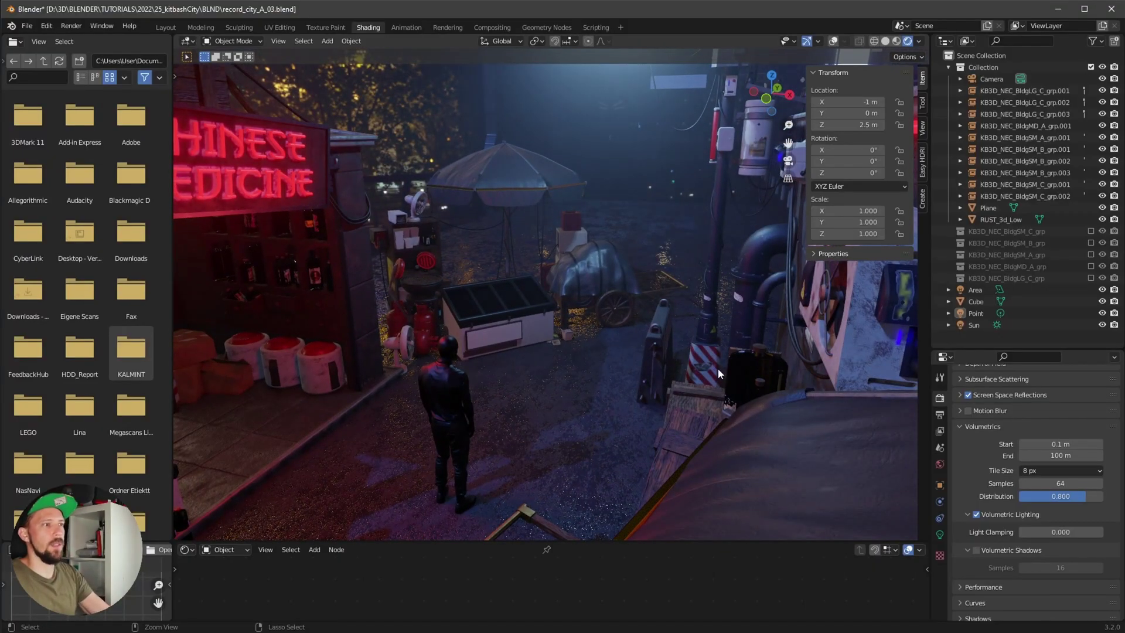
pyautogui.moveTo(701, 375); pyautogui.dragTo(713, 363, button='middle')
pyautogui.scroll(-1, 712, 363)
pyautogui.press('KP_0')
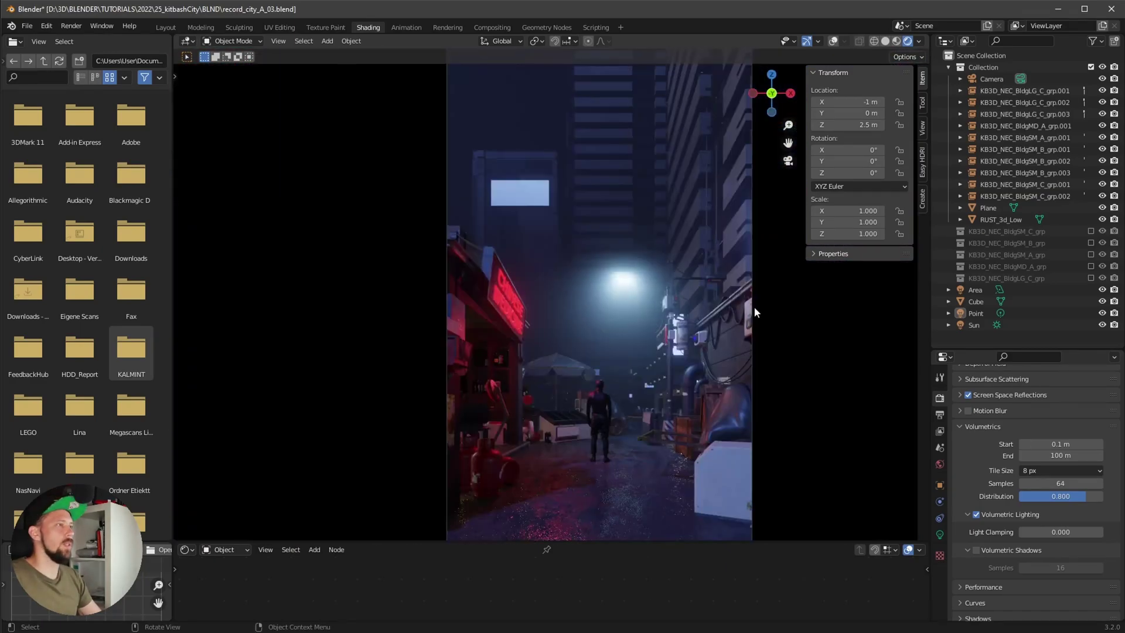